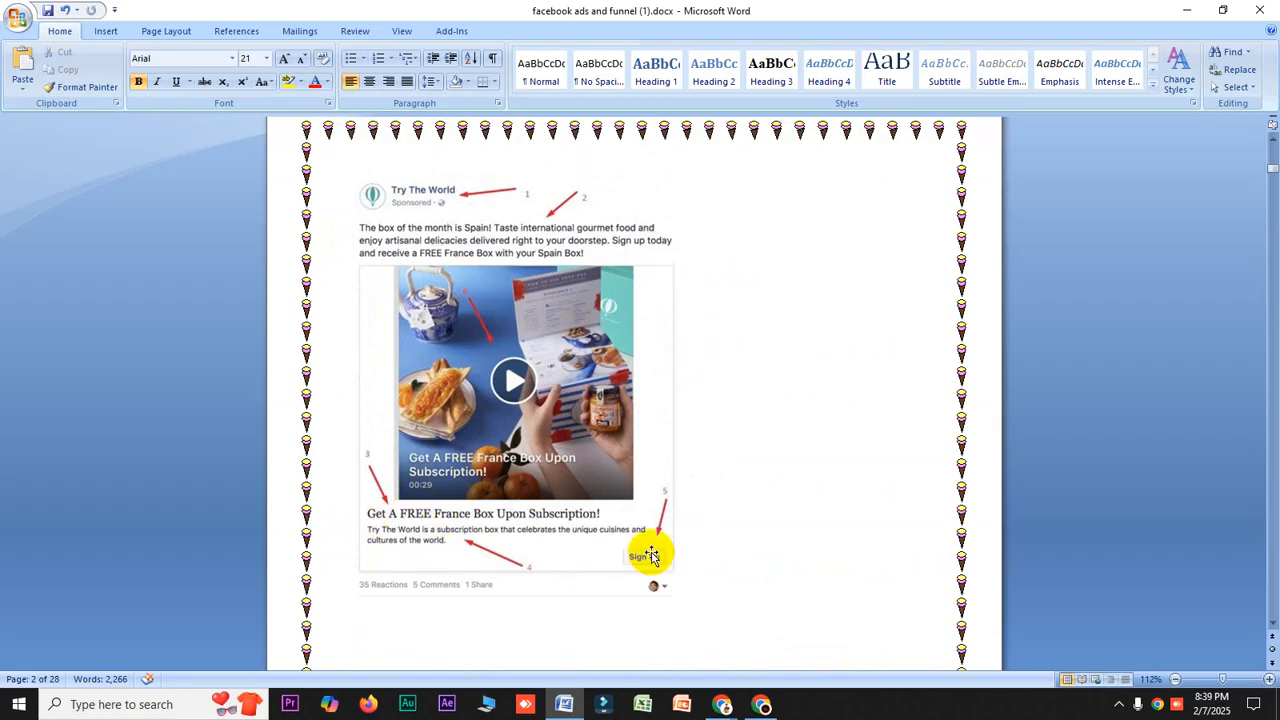
- Review the Facebook ads document from the sample ad through the structure and campaign objective pages to the Ads Types table
scroll(645, 545, "down", 10)
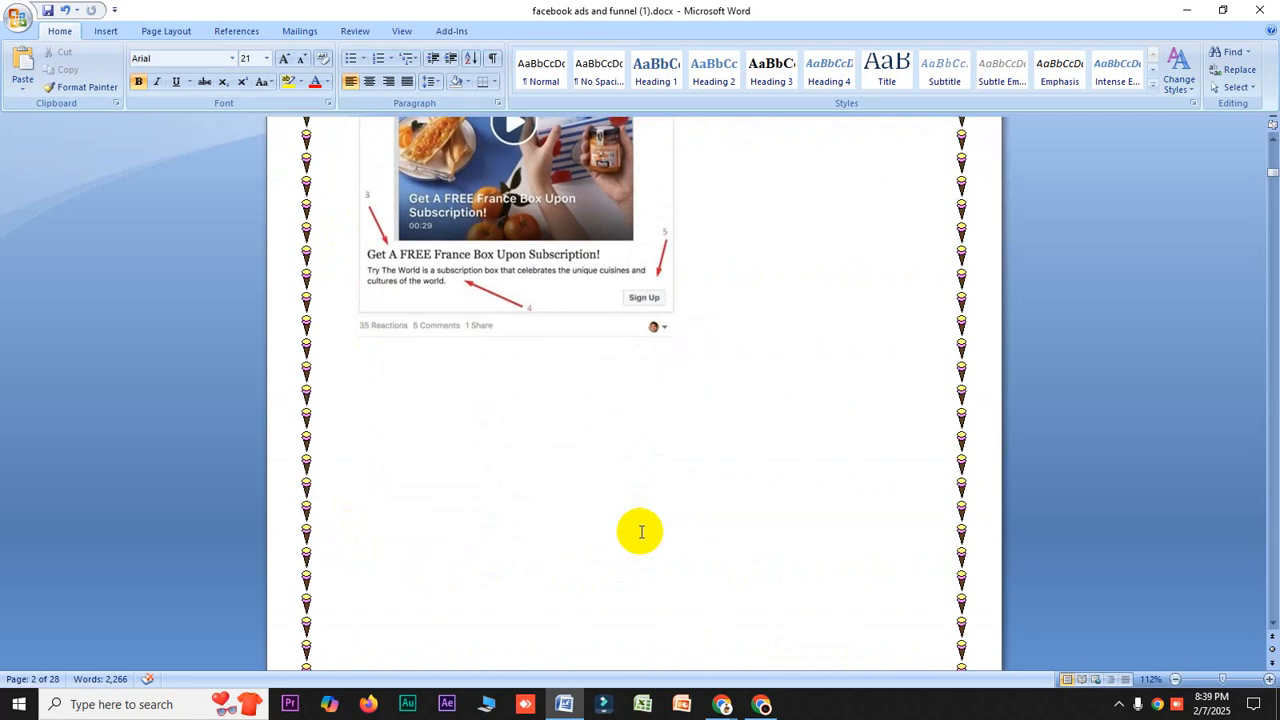
scroll(610, 546, "down", 12)
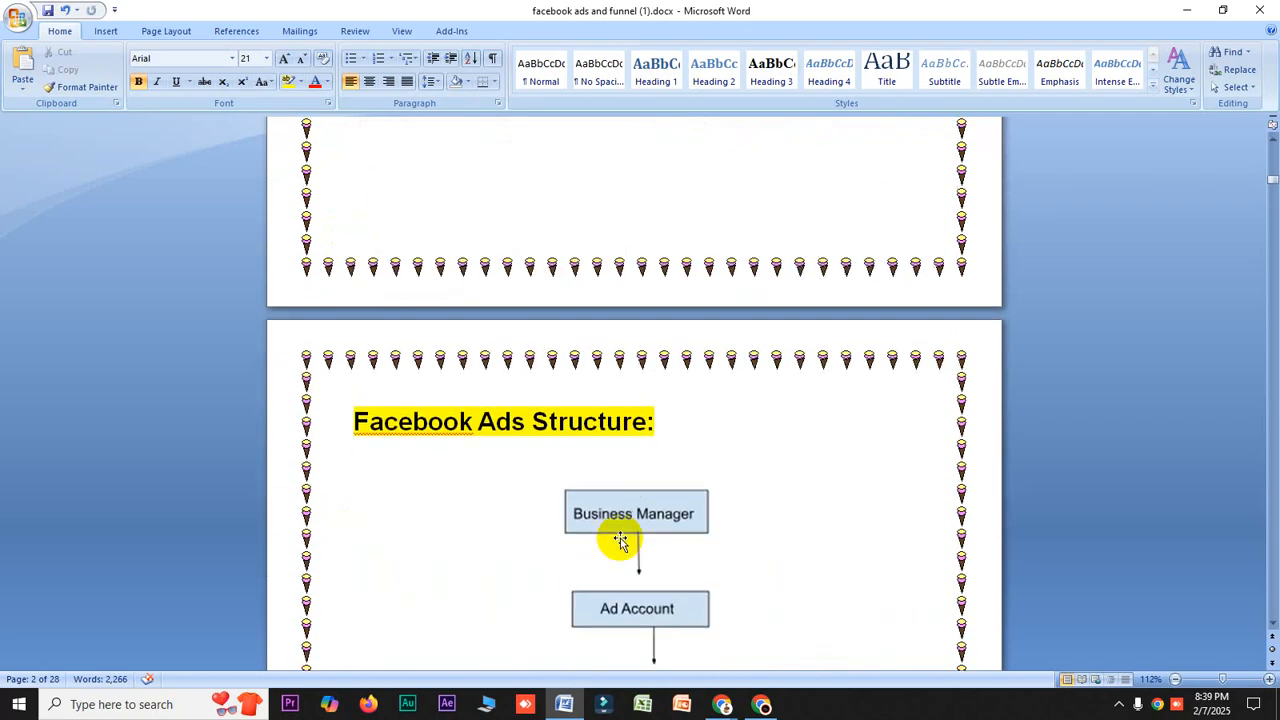
scroll(617, 535, "down", 4)
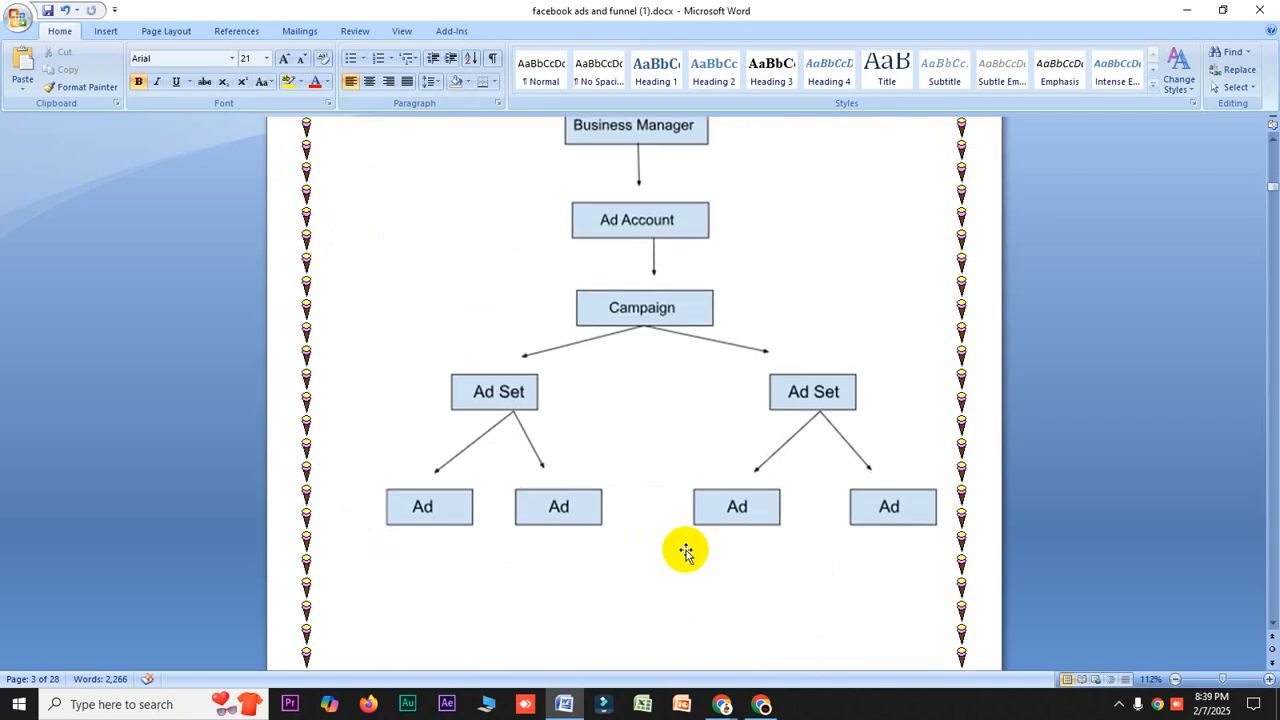
scroll(686, 551, "down", 2)
scroll(849, 383, "down", 20)
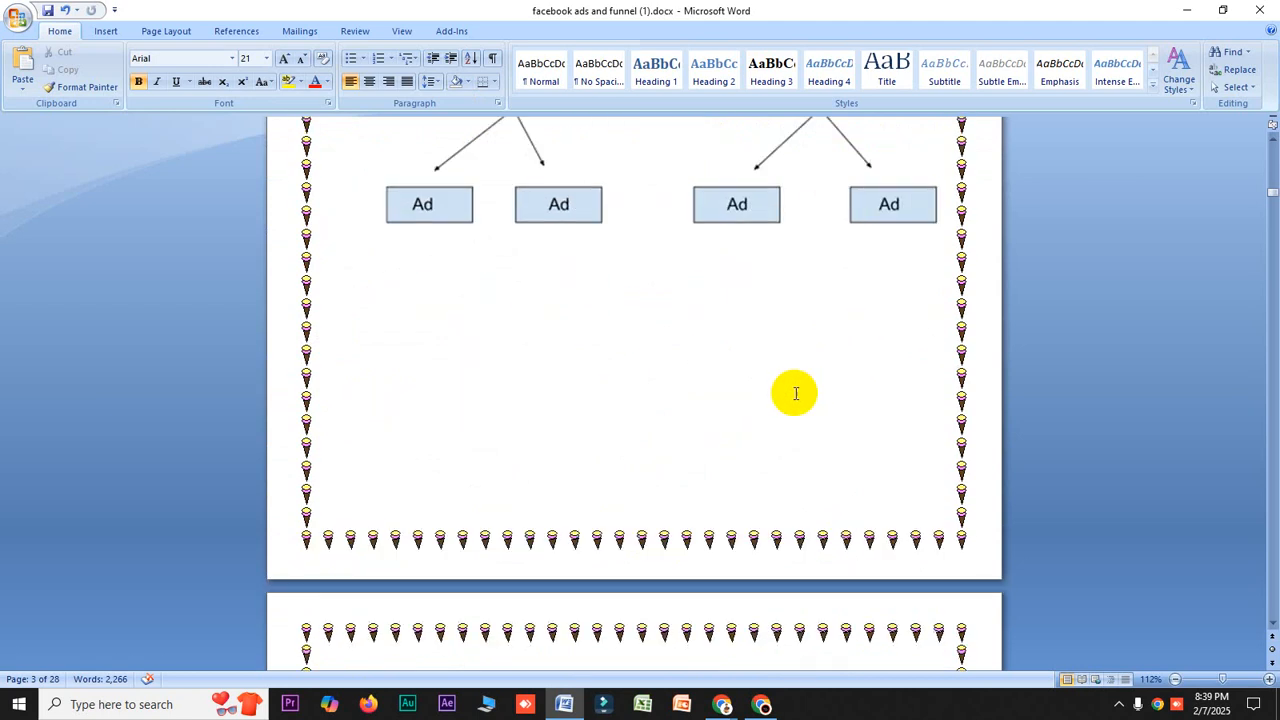
scroll(770, 402, "down", 13)
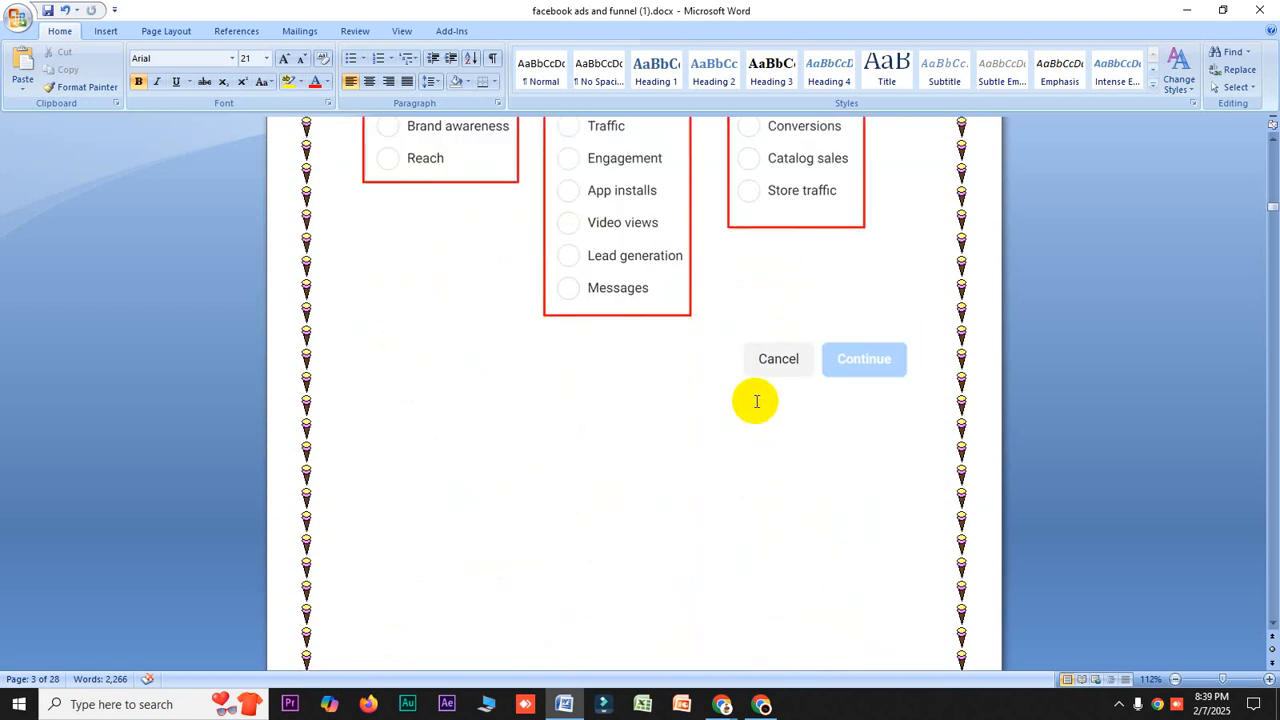
scroll(603, 464, "down", 9)
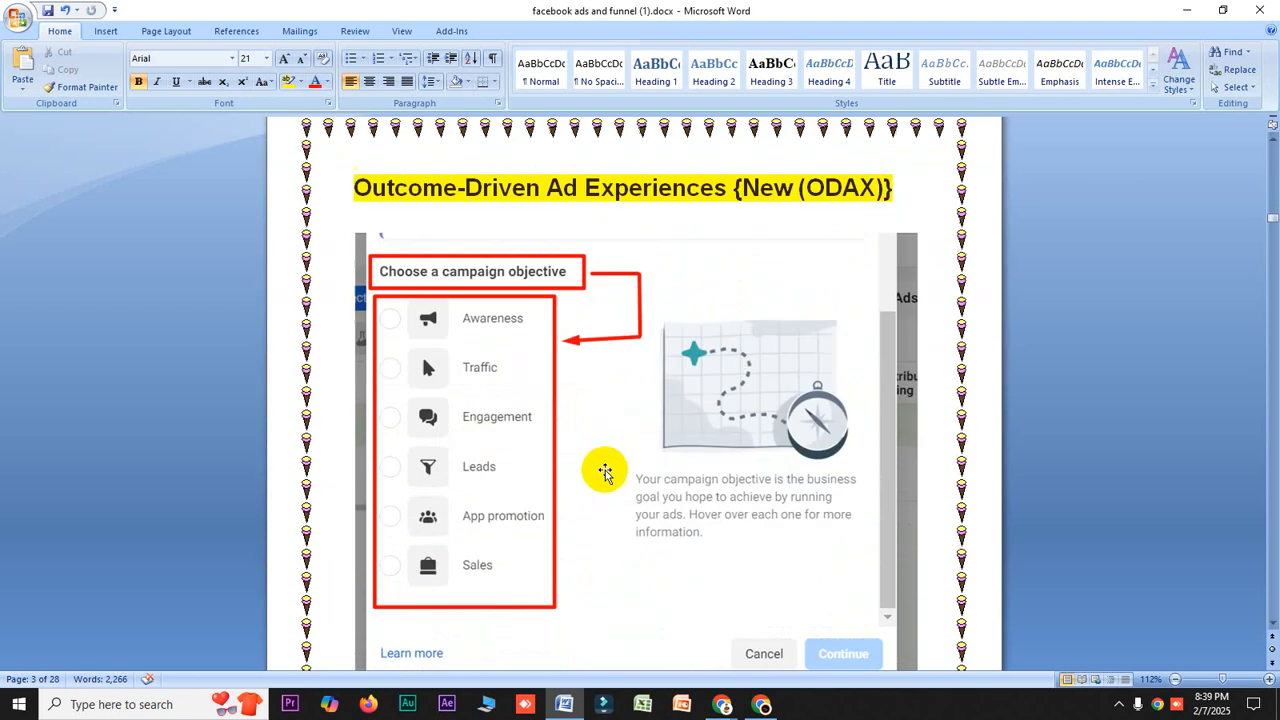
left_click_drag(1268, 222, 1268, 233)
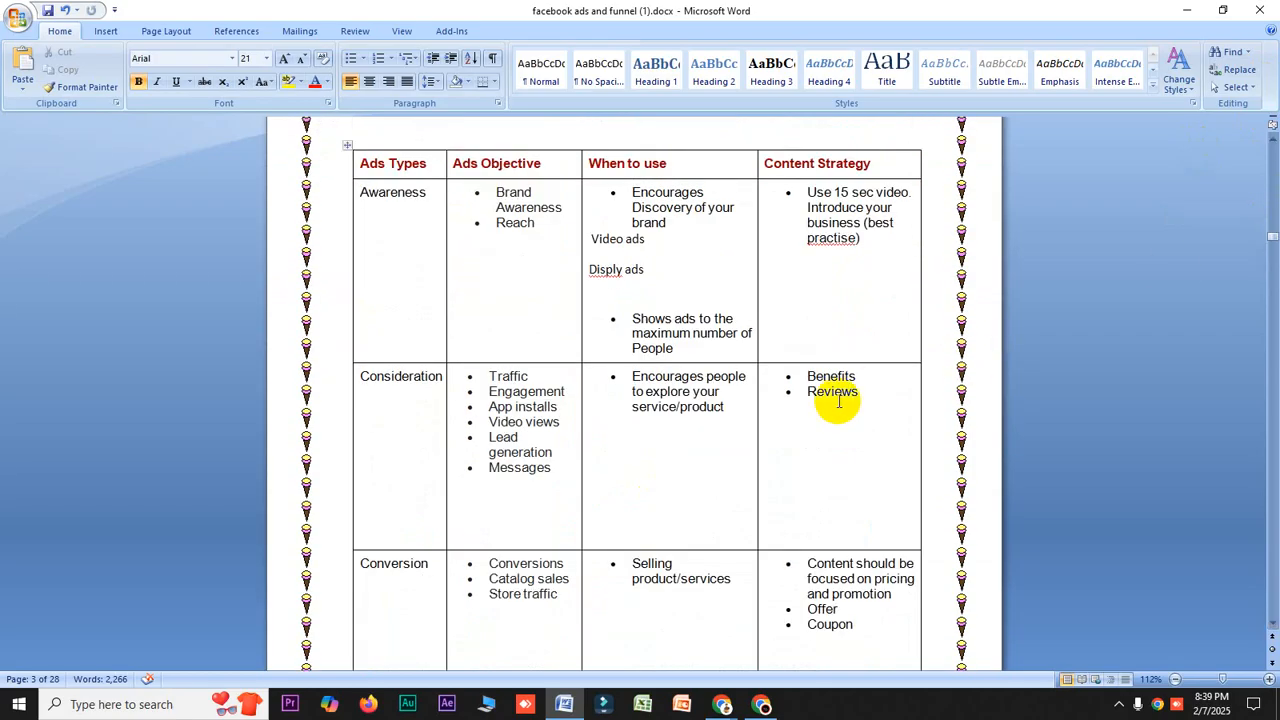
scroll(760, 440, "down", 2)
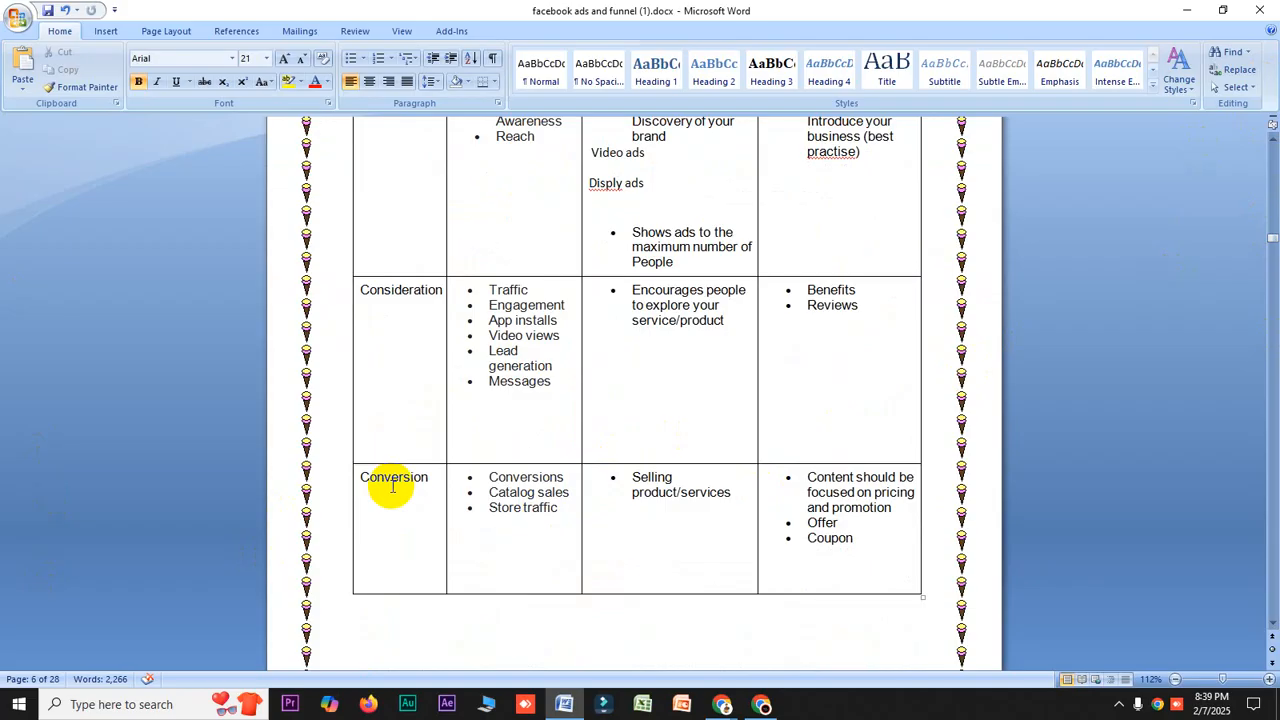
- Replace the ad type "Conversion" with "Sales" in the last row of the Ads Types table
left_click_drag(430, 478, 355, 479)
scroll(555, 514, "up", 2)
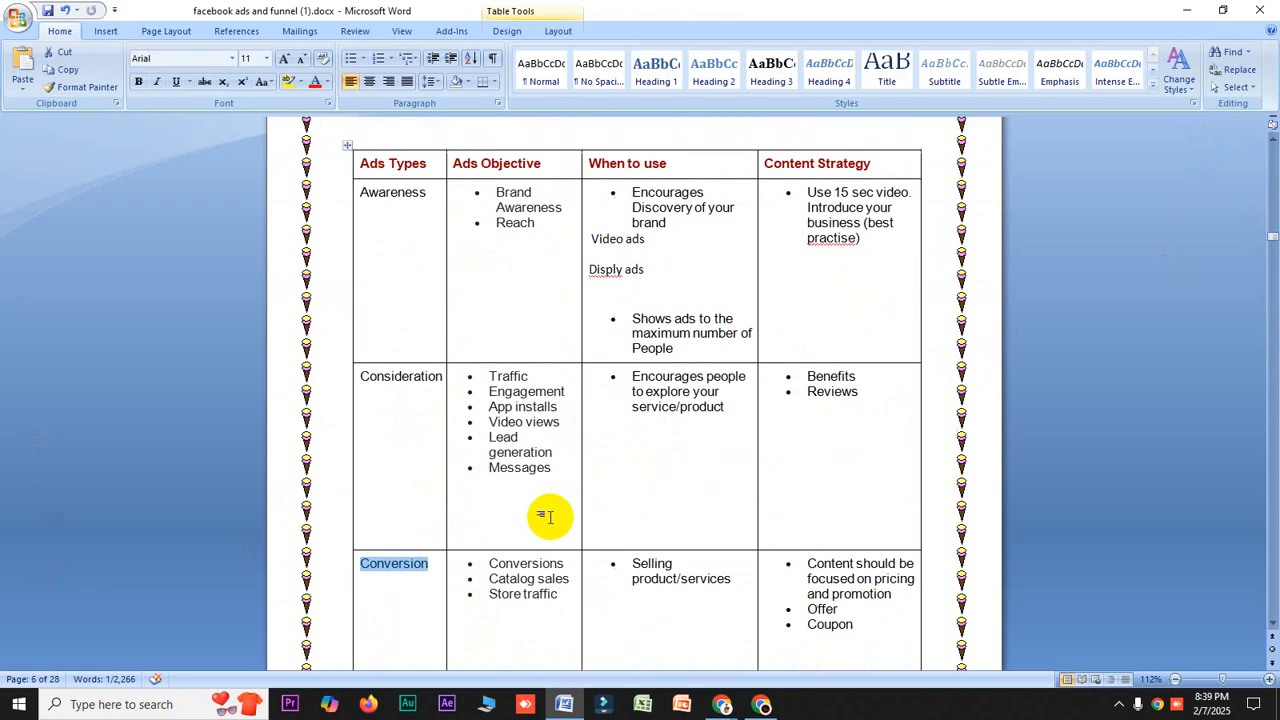
scroll(549, 513, "down", 1)
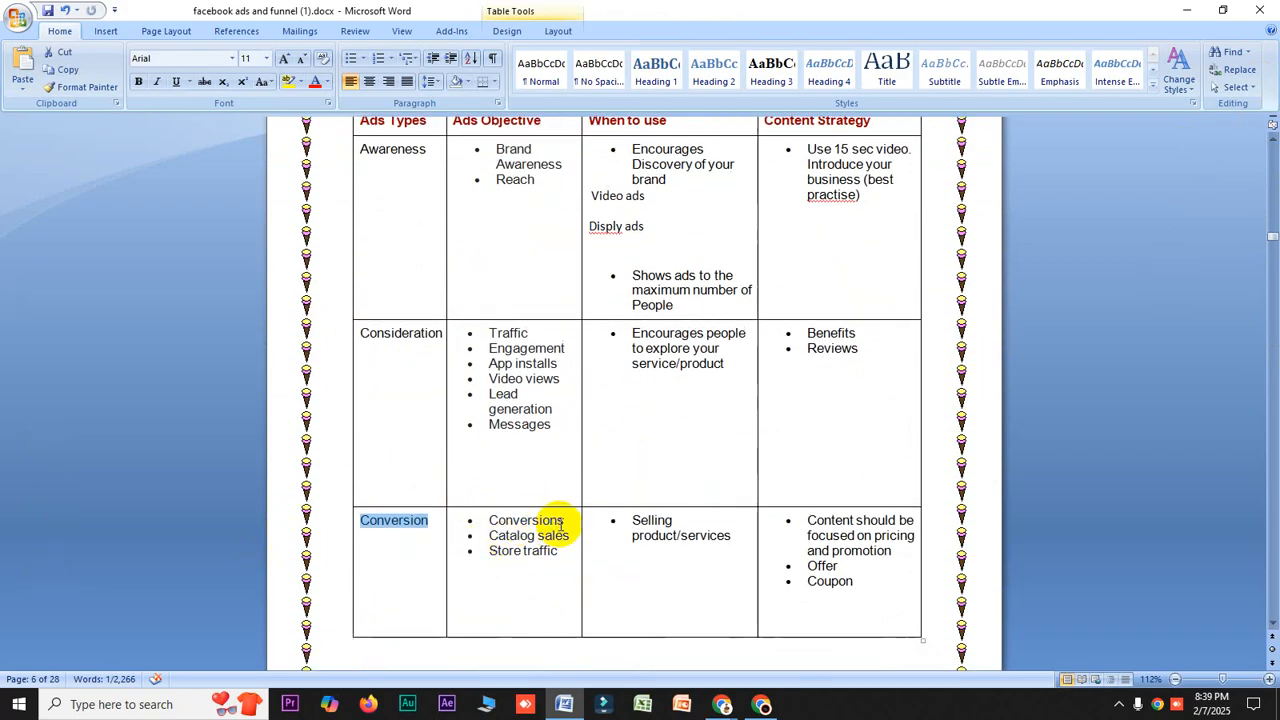
mouse_move(565, 520)
left_mouse_down()
mouse_move(493, 521)
mouse_move(543, 531)
mouse_move(488, 552)
mouse_move(565, 545)
left_mouse_up()
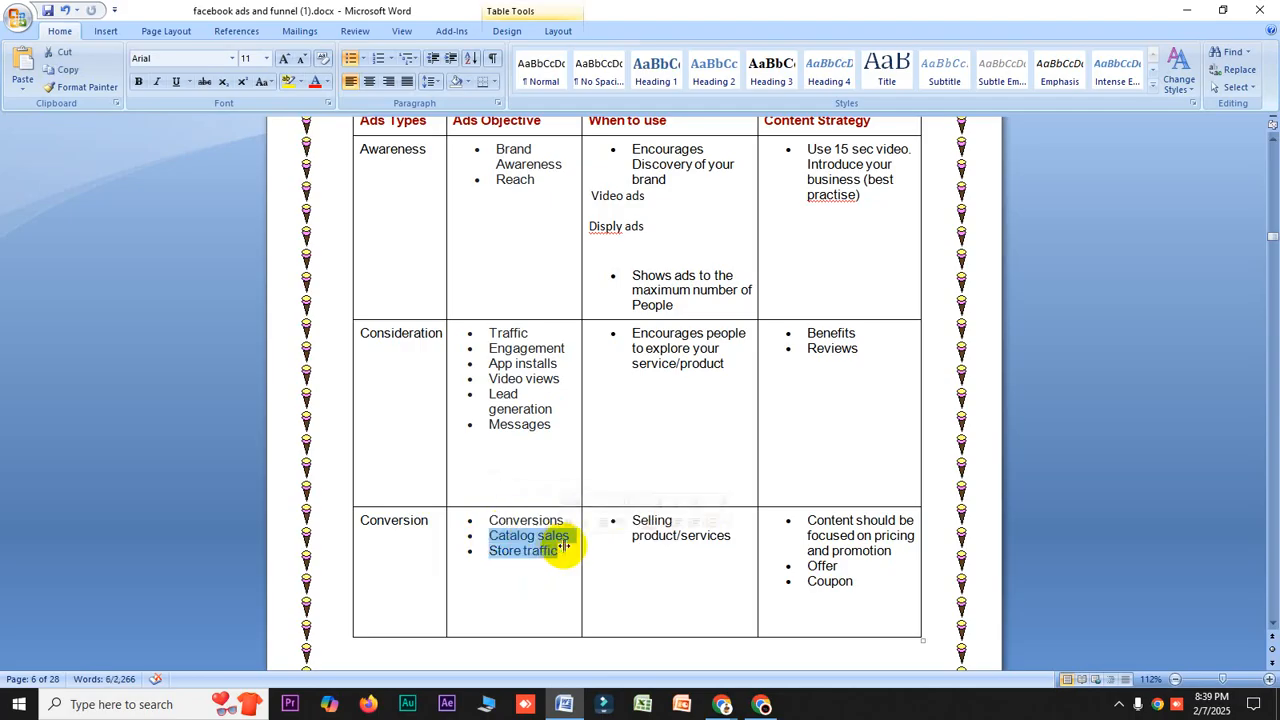
left_click(427, 519)
left_click_drag(427, 519, 343, 524)
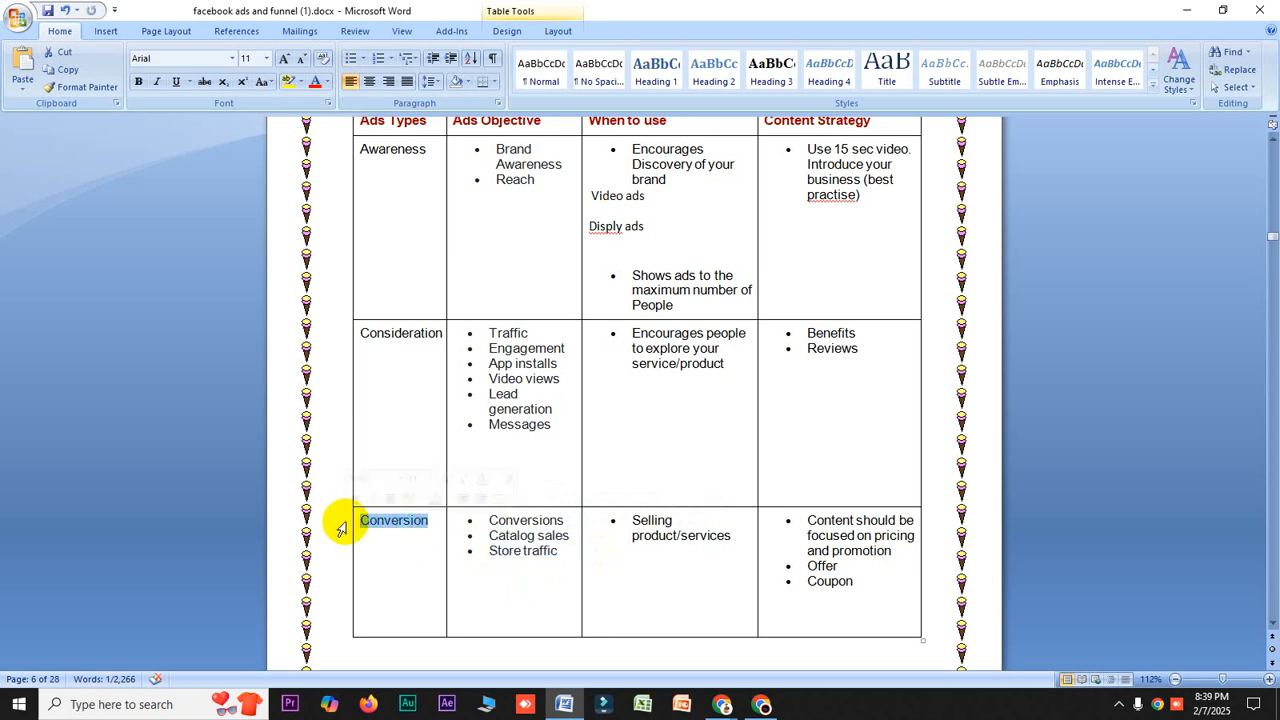
type("sales")
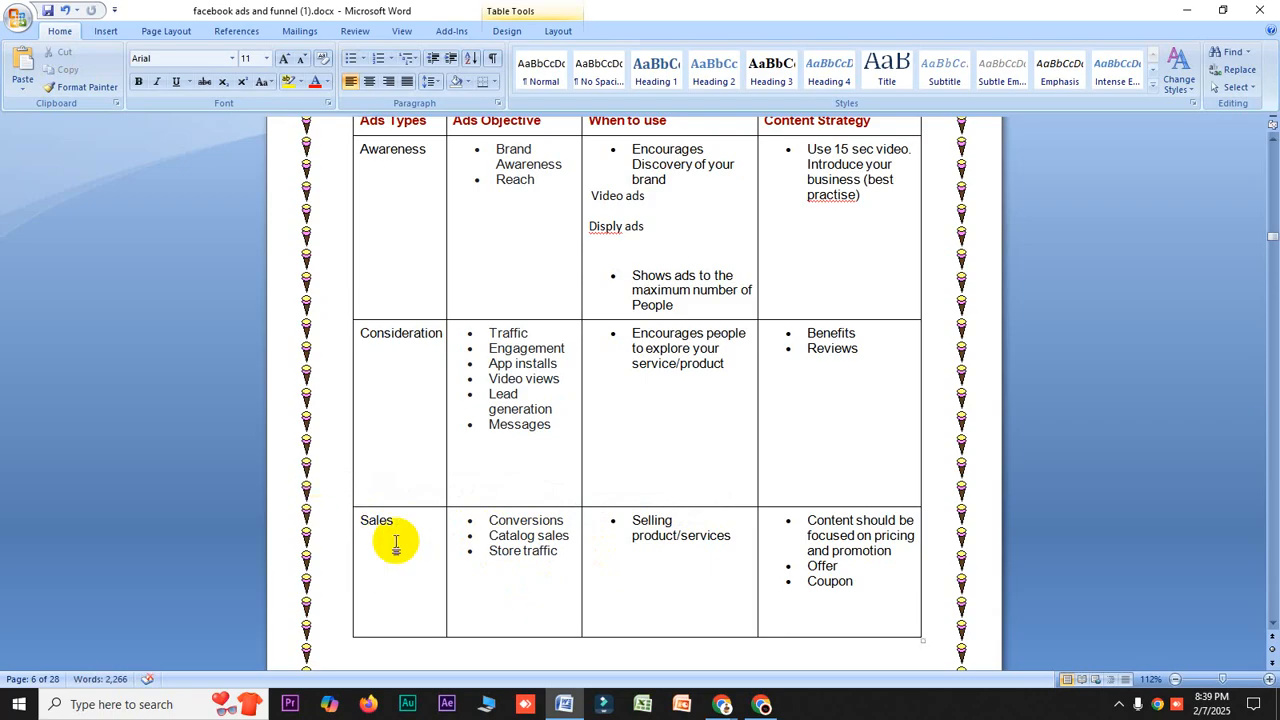
- Examine the Sales row's ad objectives, when to use it, and its content strategy on pricing, offers and coupons
left_click_drag(403, 521, 360, 521)
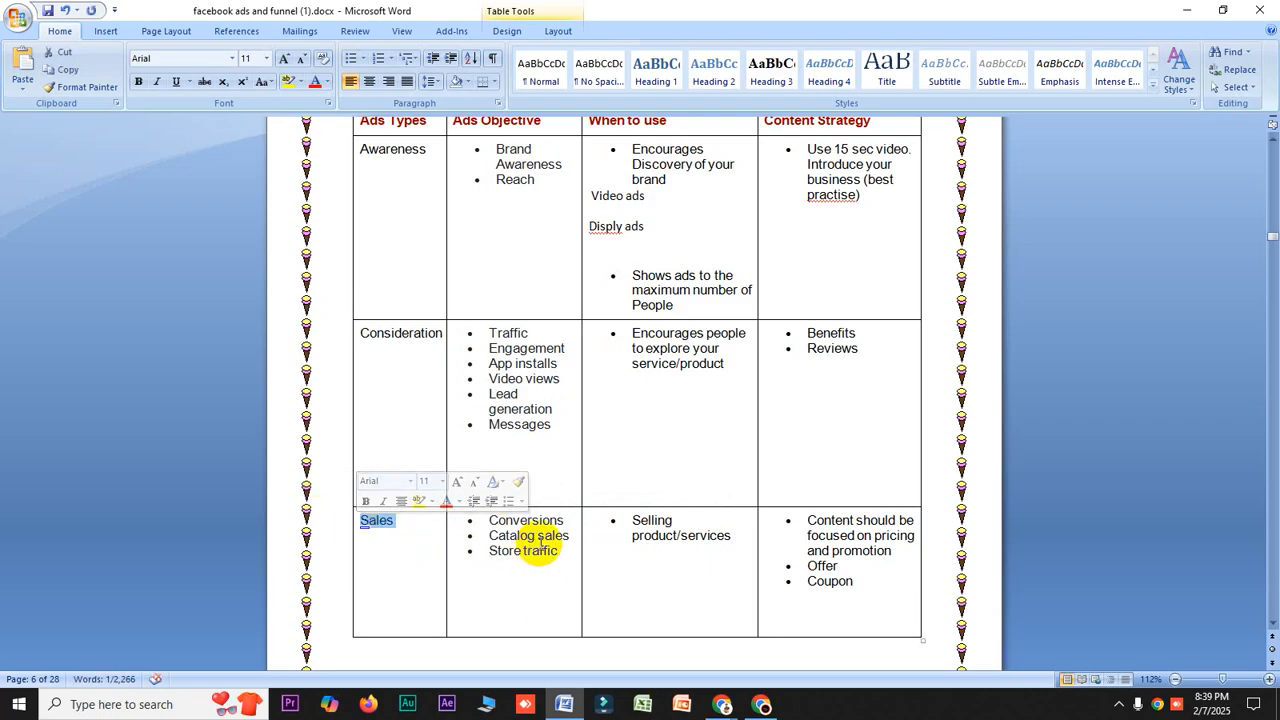
left_click_drag(566, 521, 492, 524)
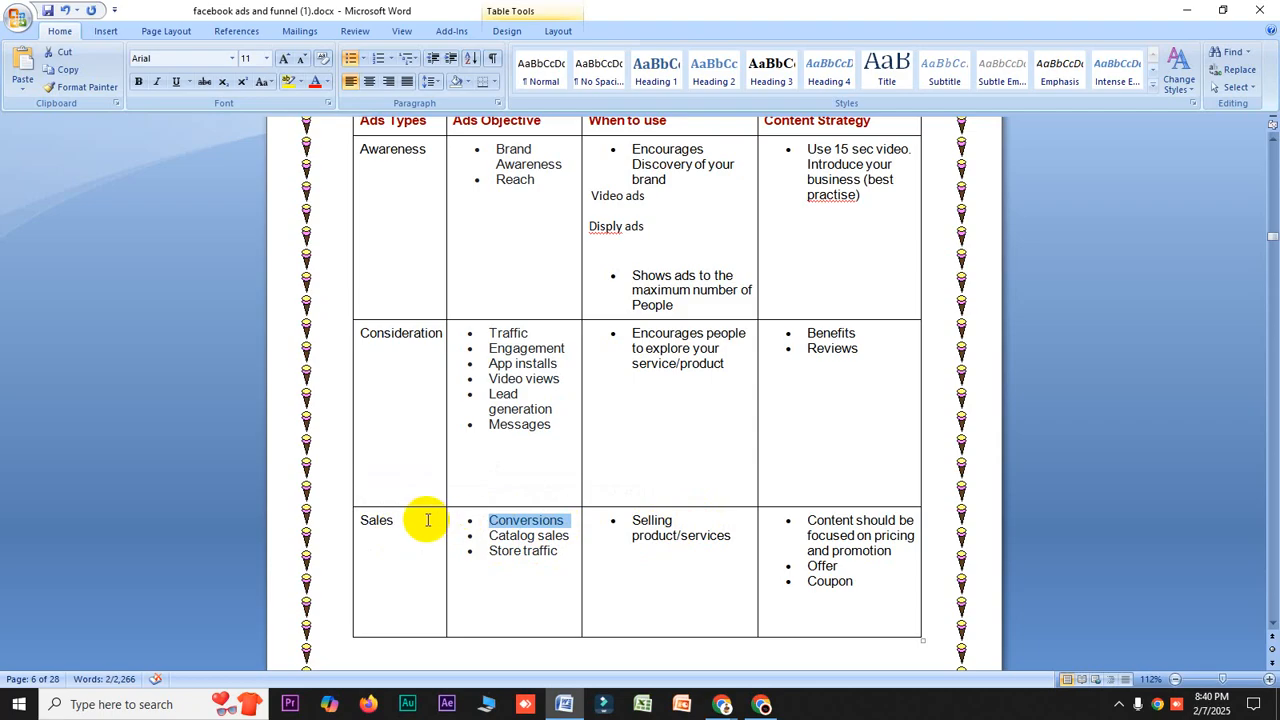
left_click_drag(405, 522, 358, 520)
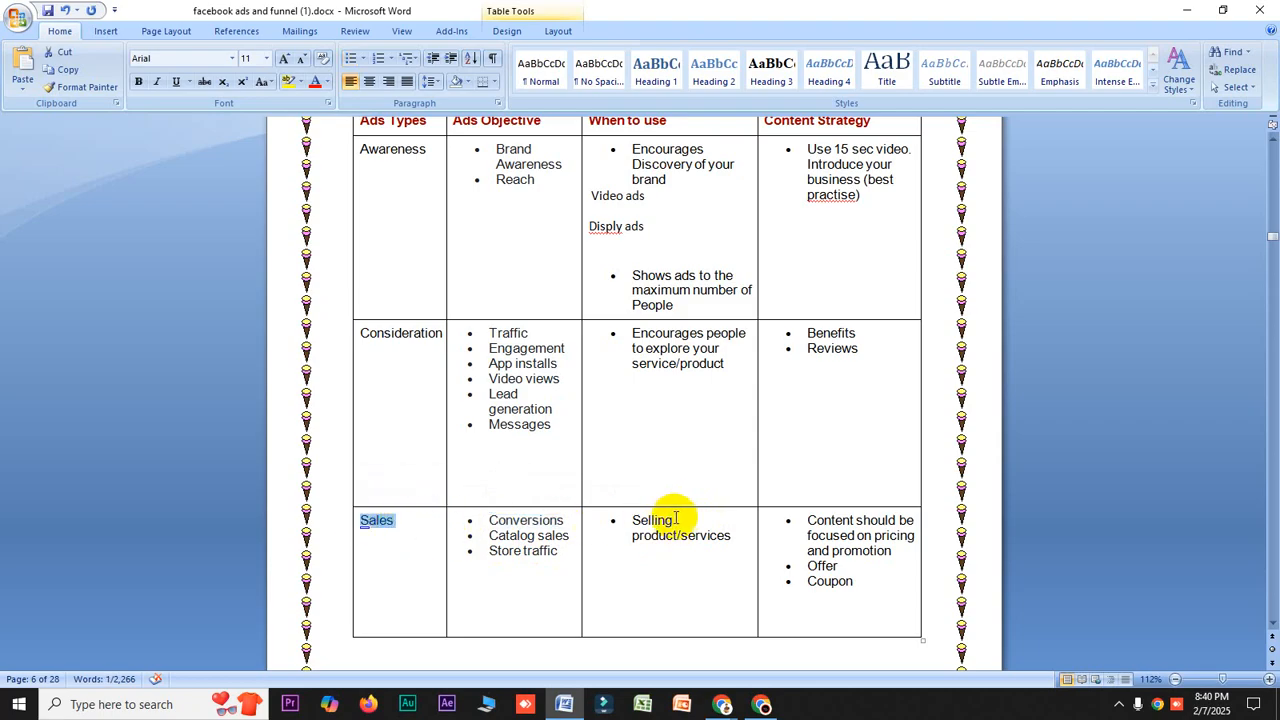
left_click_drag(676, 520, 634, 521)
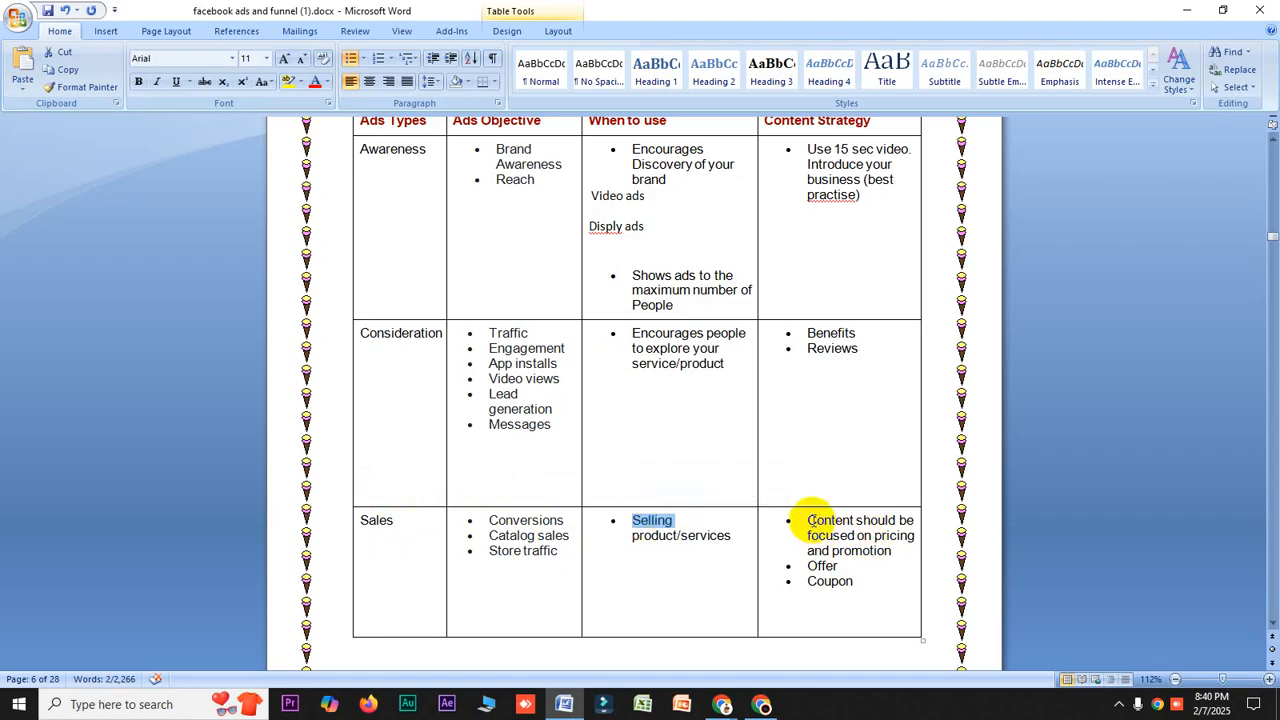
left_click_drag(808, 520, 884, 540)
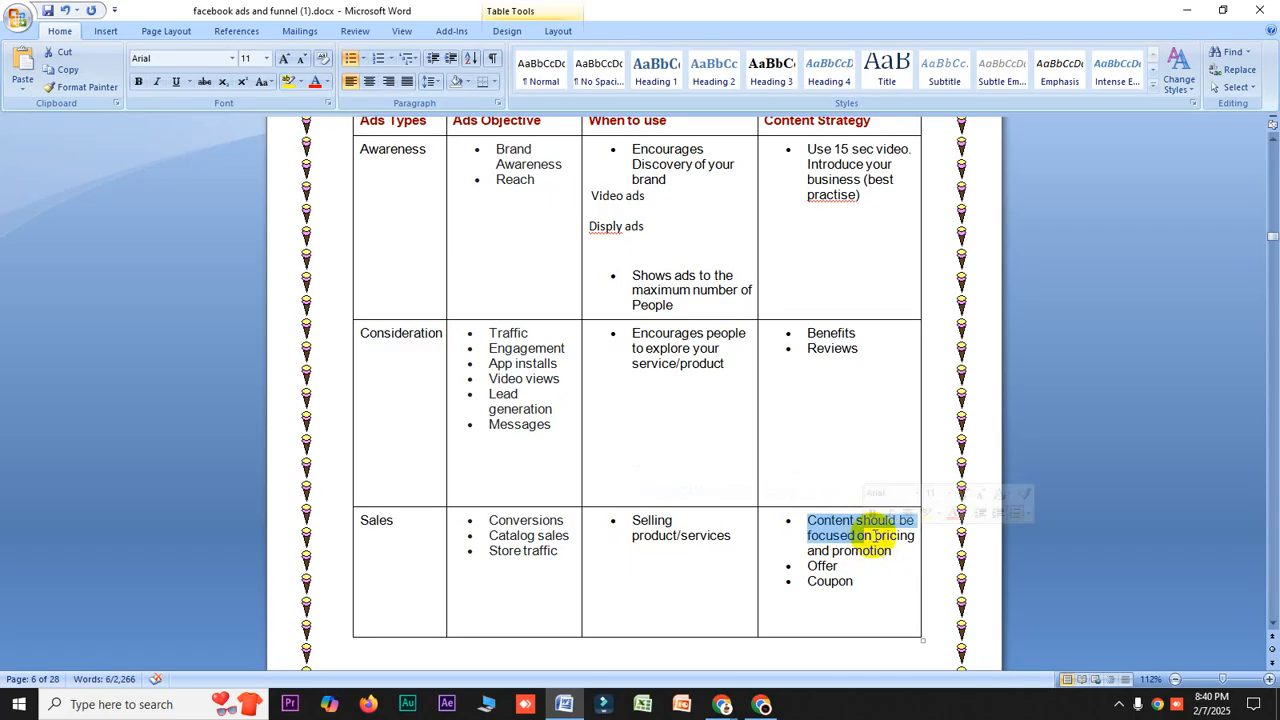
left_click_drag(874, 535, 916, 537)
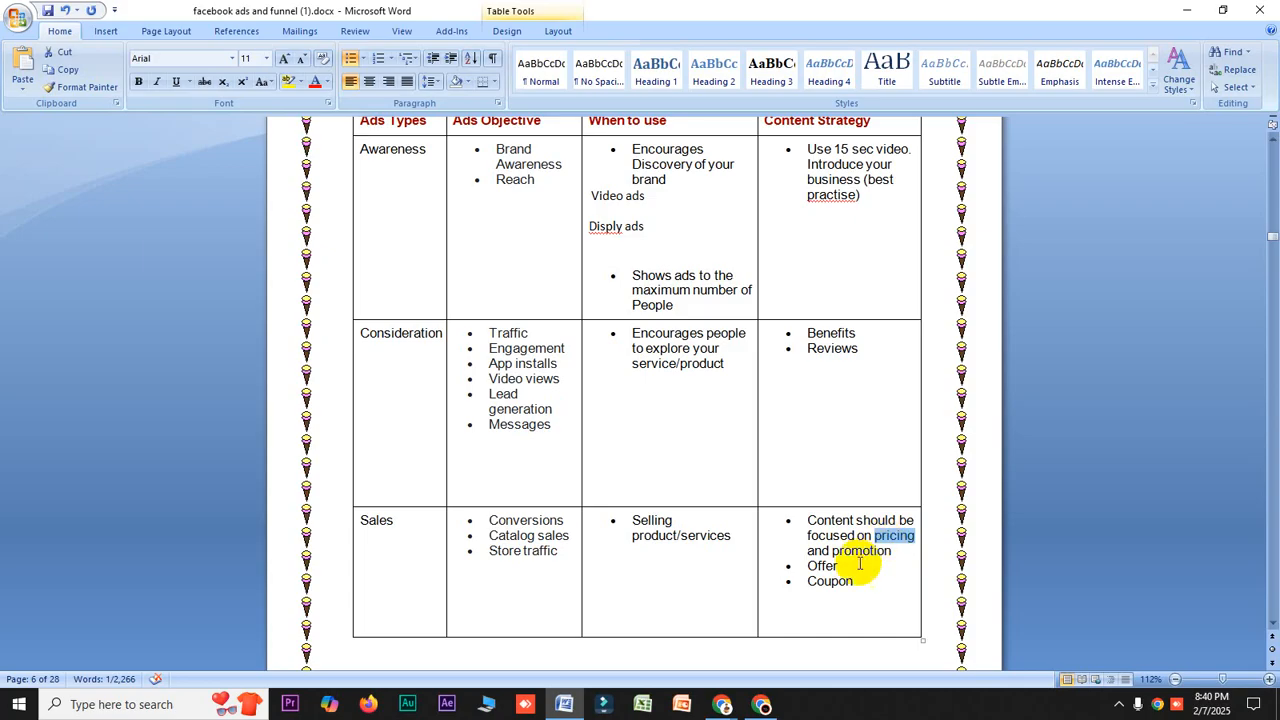
left_click(814, 566)
left_click_drag(814, 566, 855, 582)
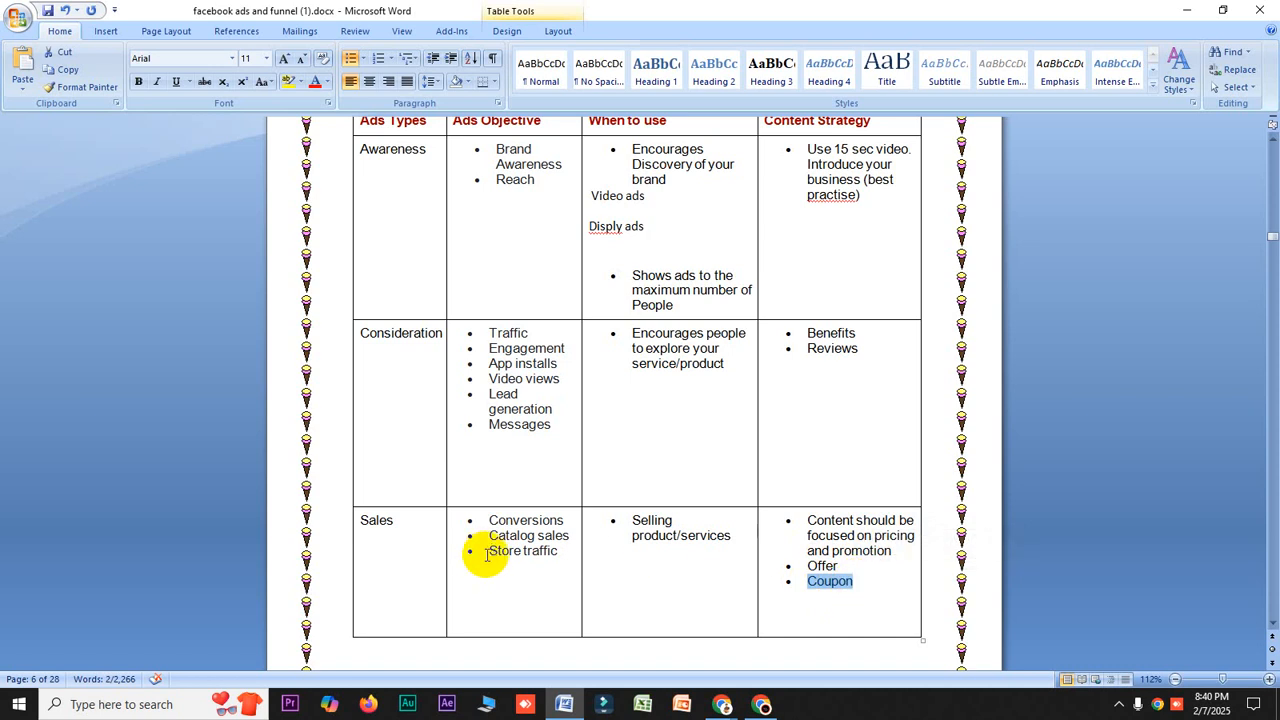
left_click_drag(409, 520, 364, 521)
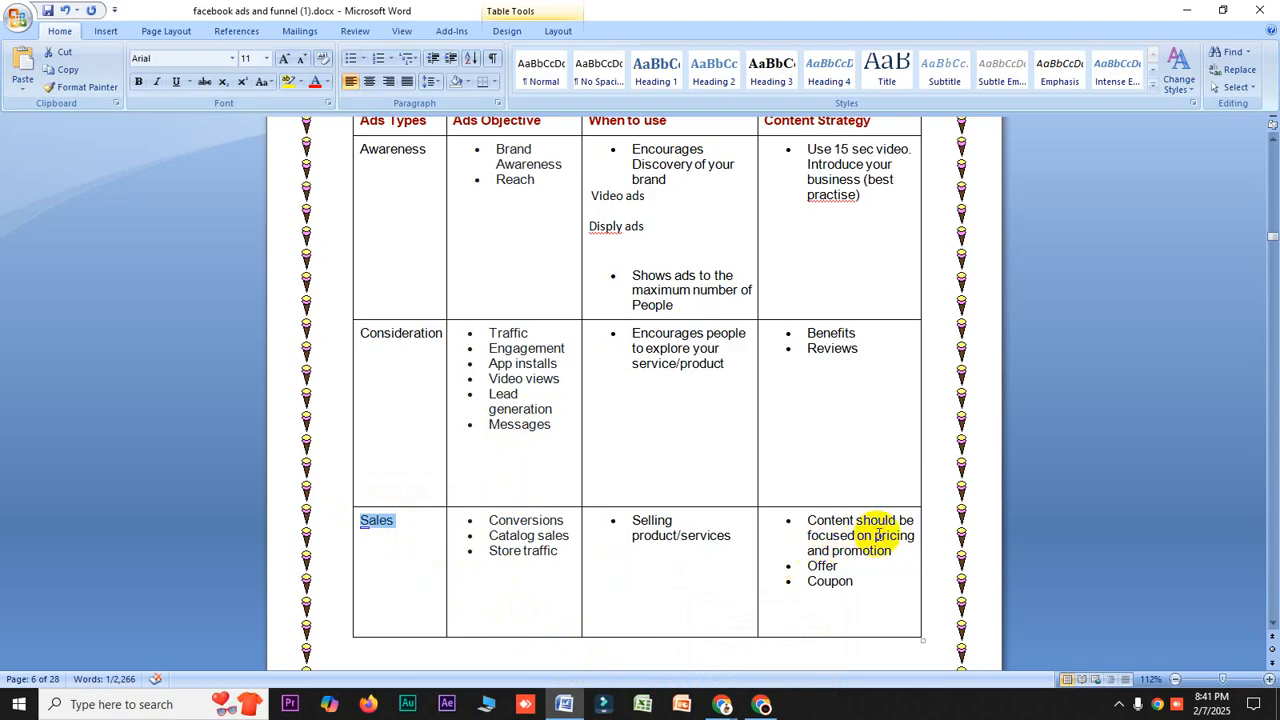
left_click_drag(874, 535, 913, 535)
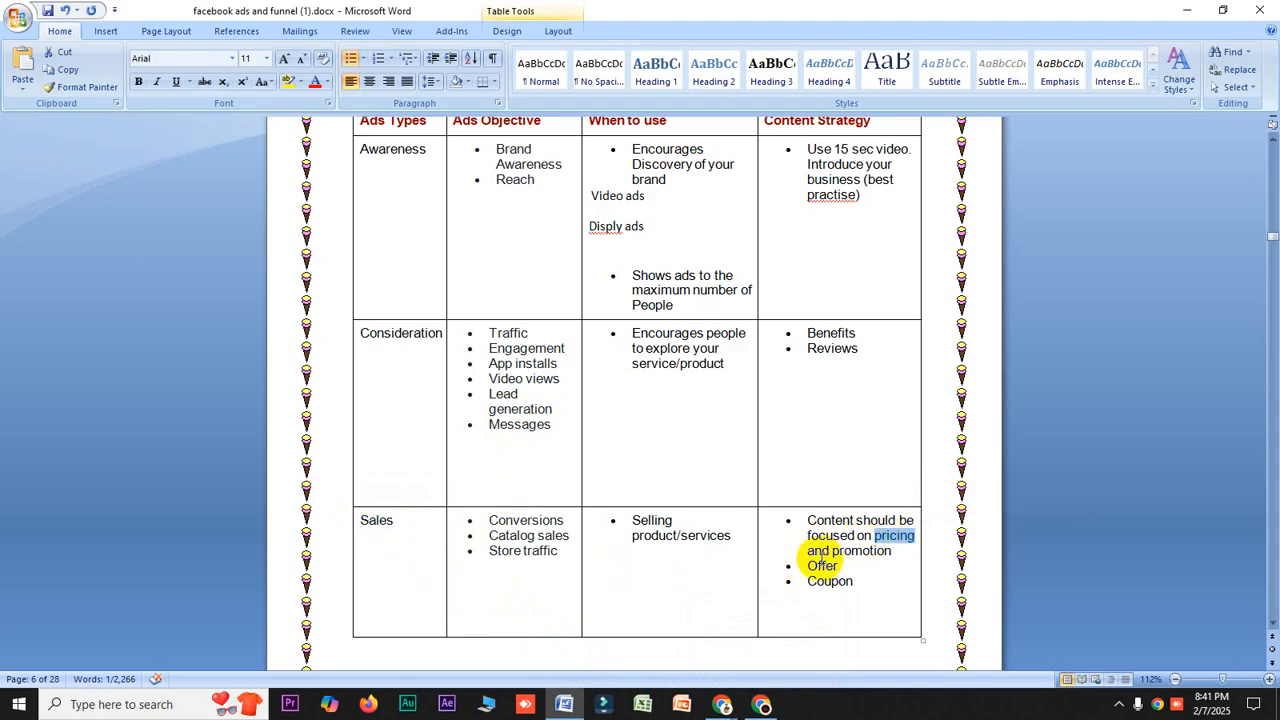
left_click_drag(806, 565, 857, 582)
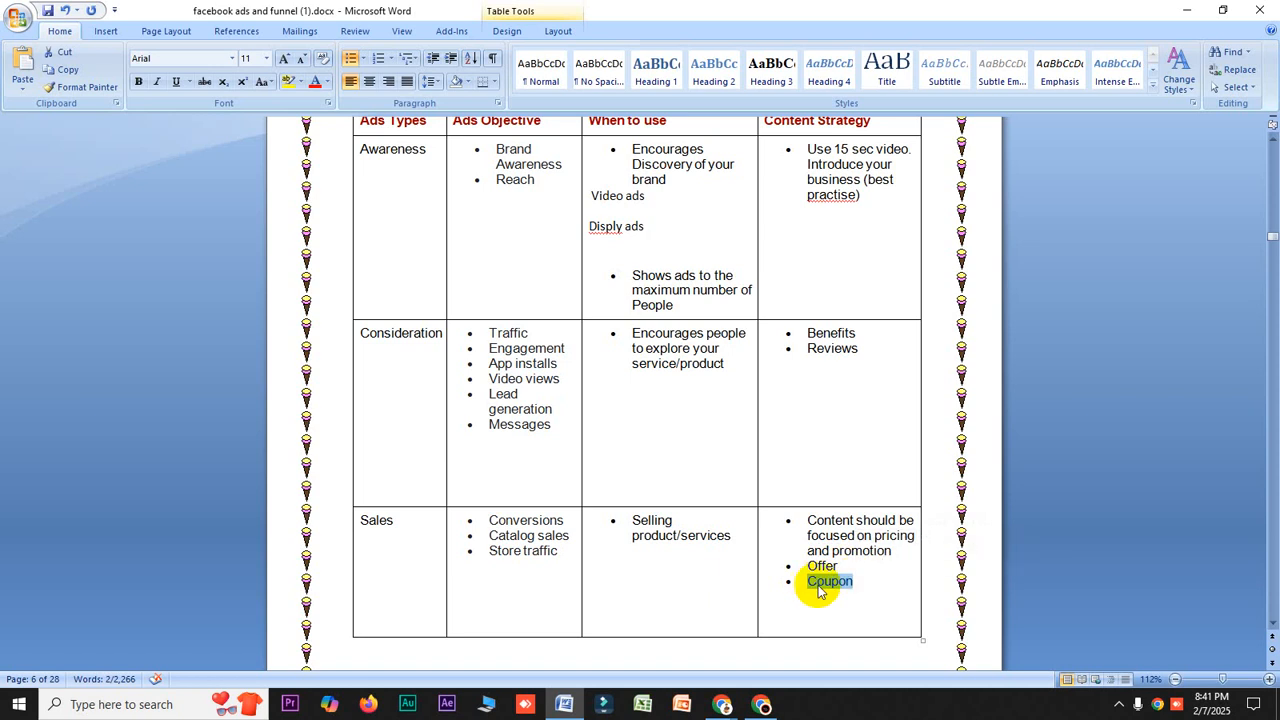
- Switch to Chrome, open a new tab, and return to the Ads Manager tab
left_click(761, 704)
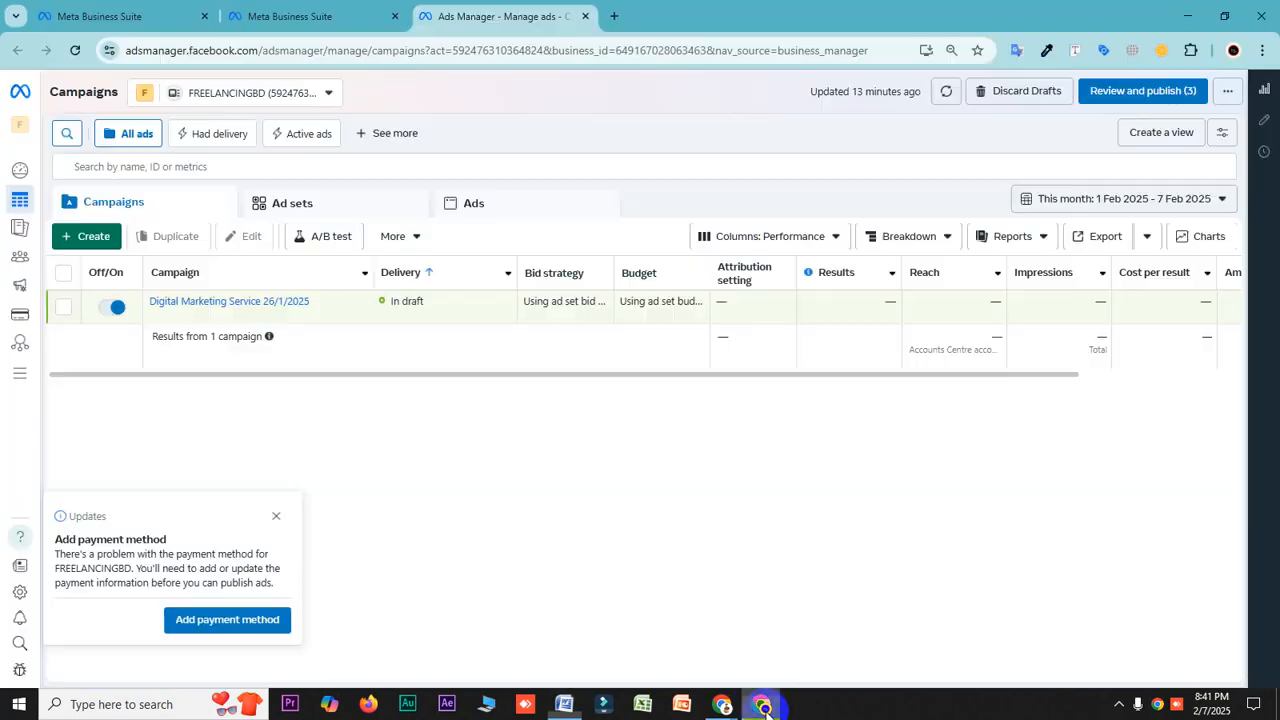
left_click(622, 20)
left_click(438, 50)
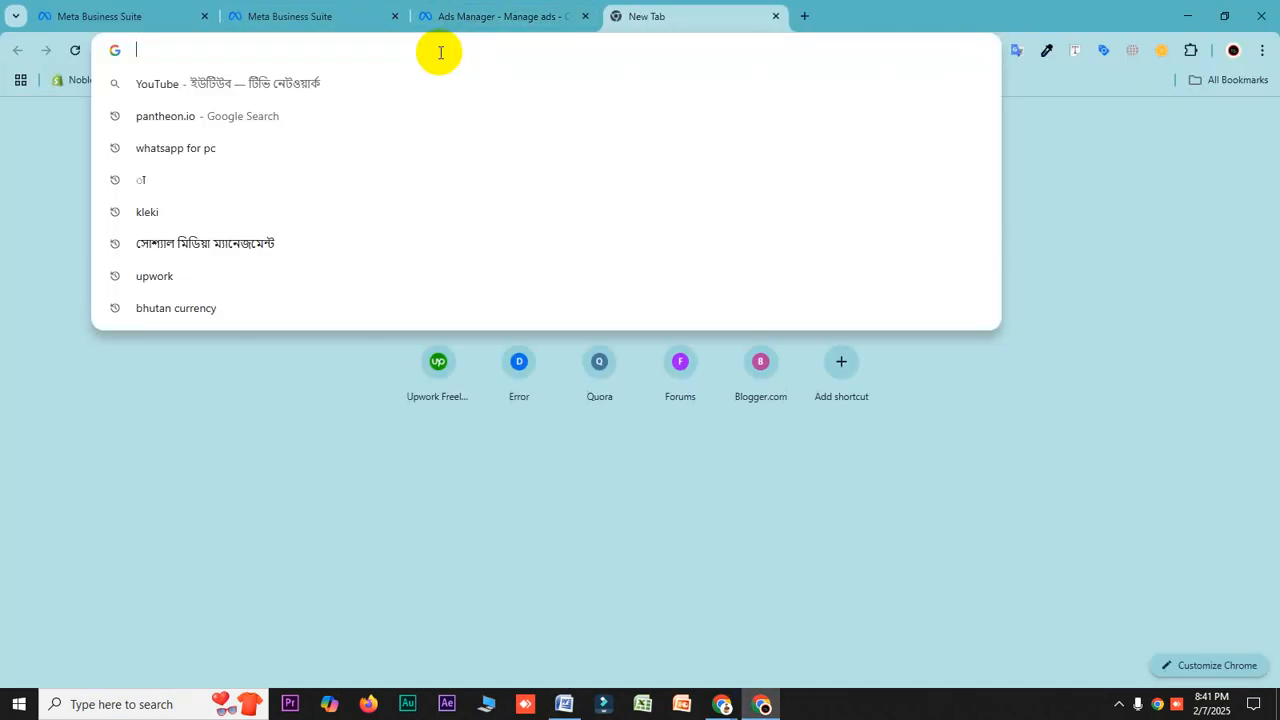
left_click(453, 8)
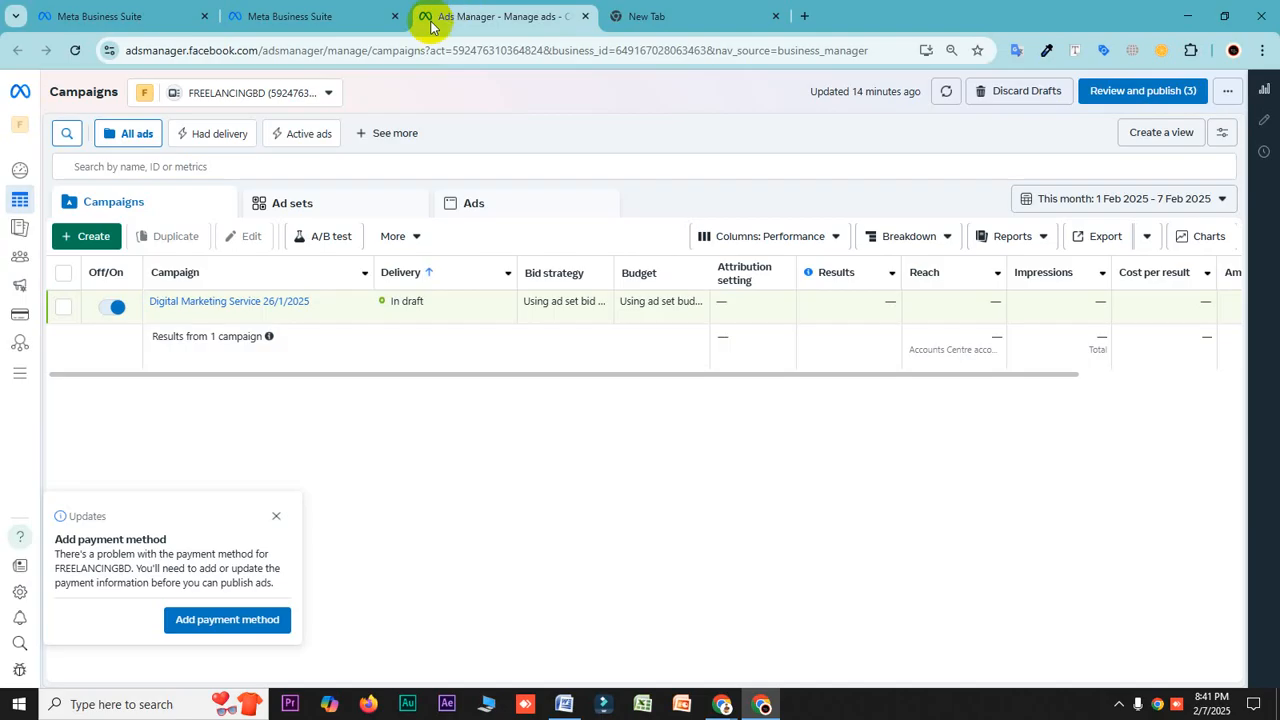
- Switch back to the Word document and review it from the Sales row's coupon entry back to the Facebook Ads Structure diagram
left_click(564, 704)
left_click_drag(860, 584, 800, 590)
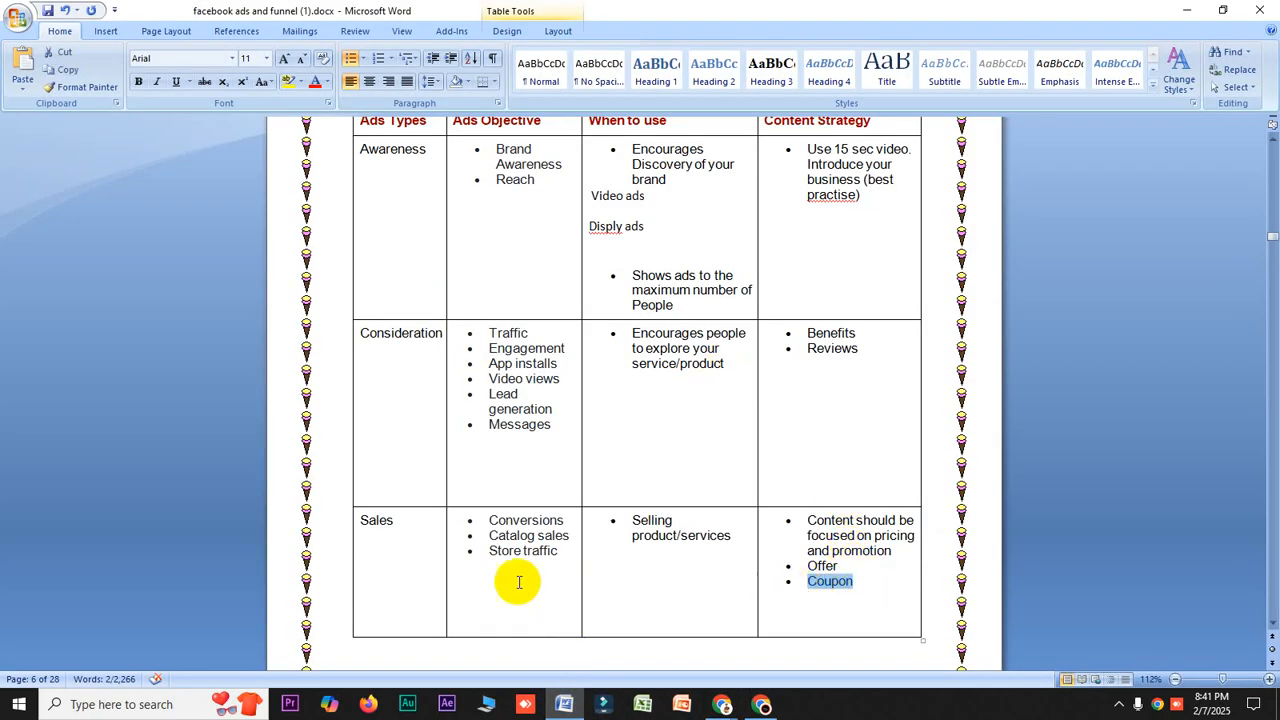
scroll(540, 575, "down", 2)
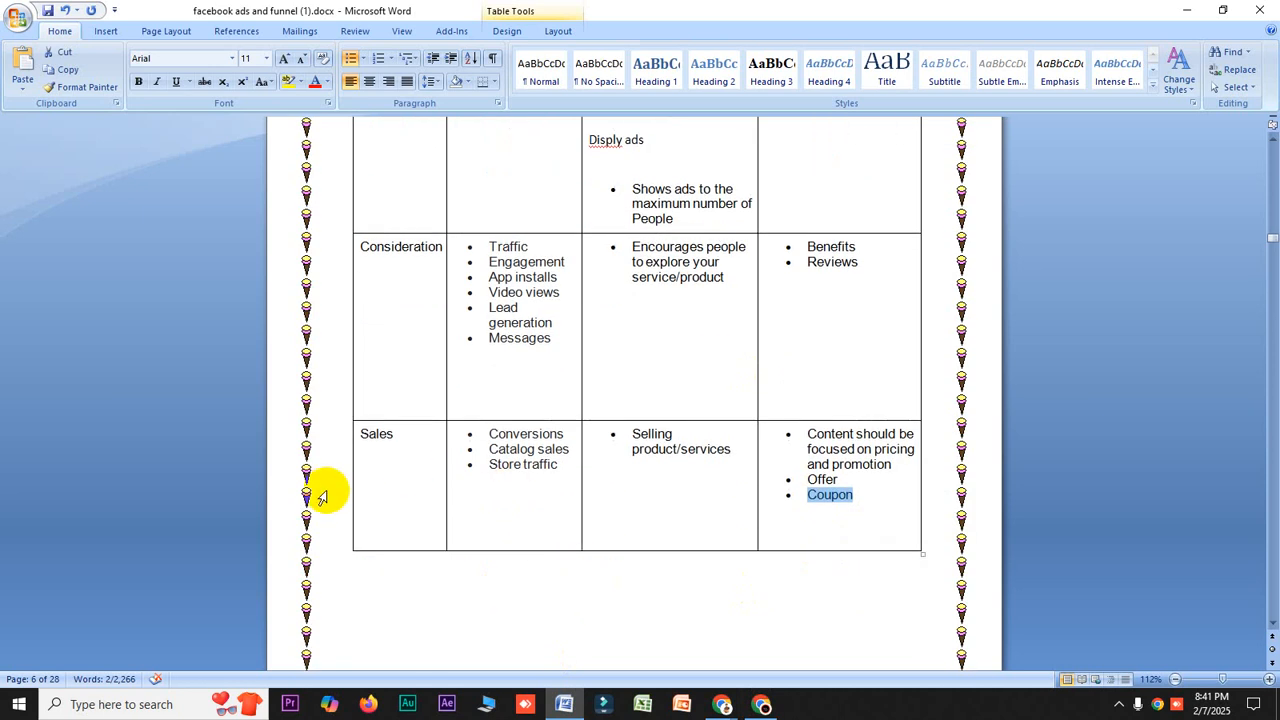
scroll(693, 415, "up", 5)
scroll(693, 415, "up", 18)
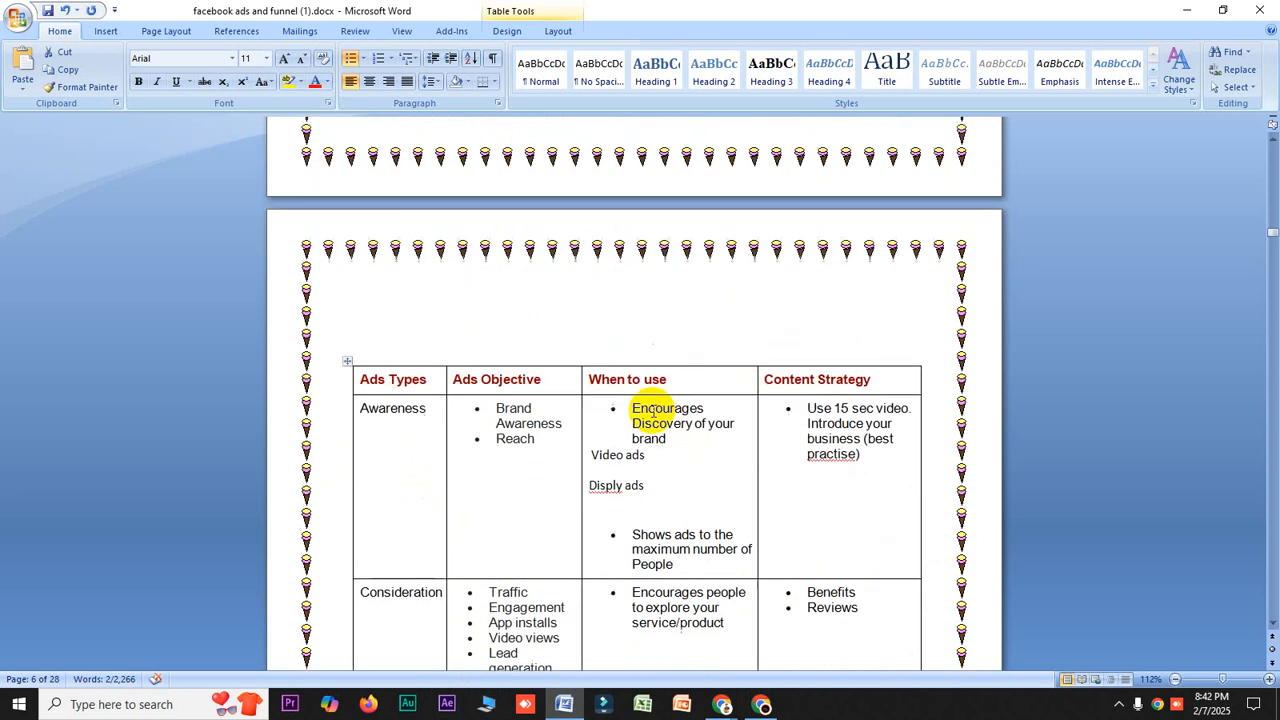
scroll(555, 400, "up", 15)
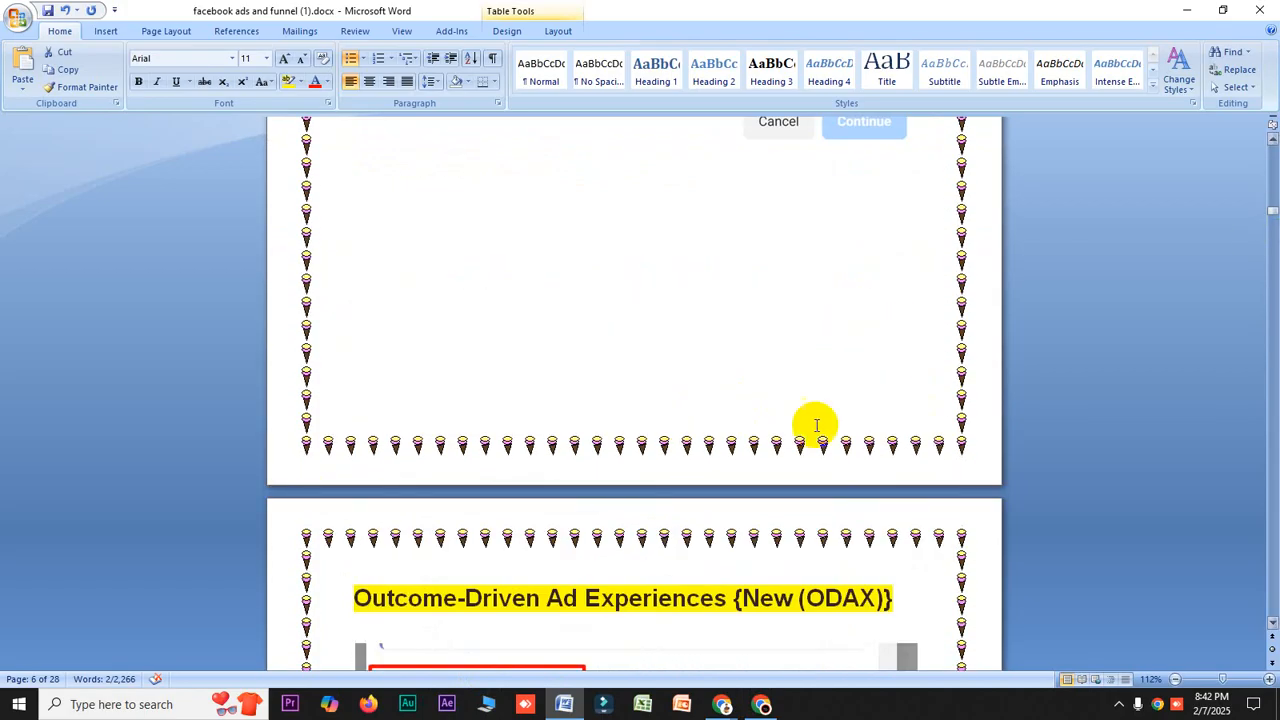
scroll(700, 420, "up", 12)
scroll(590, 395, "up", 16)
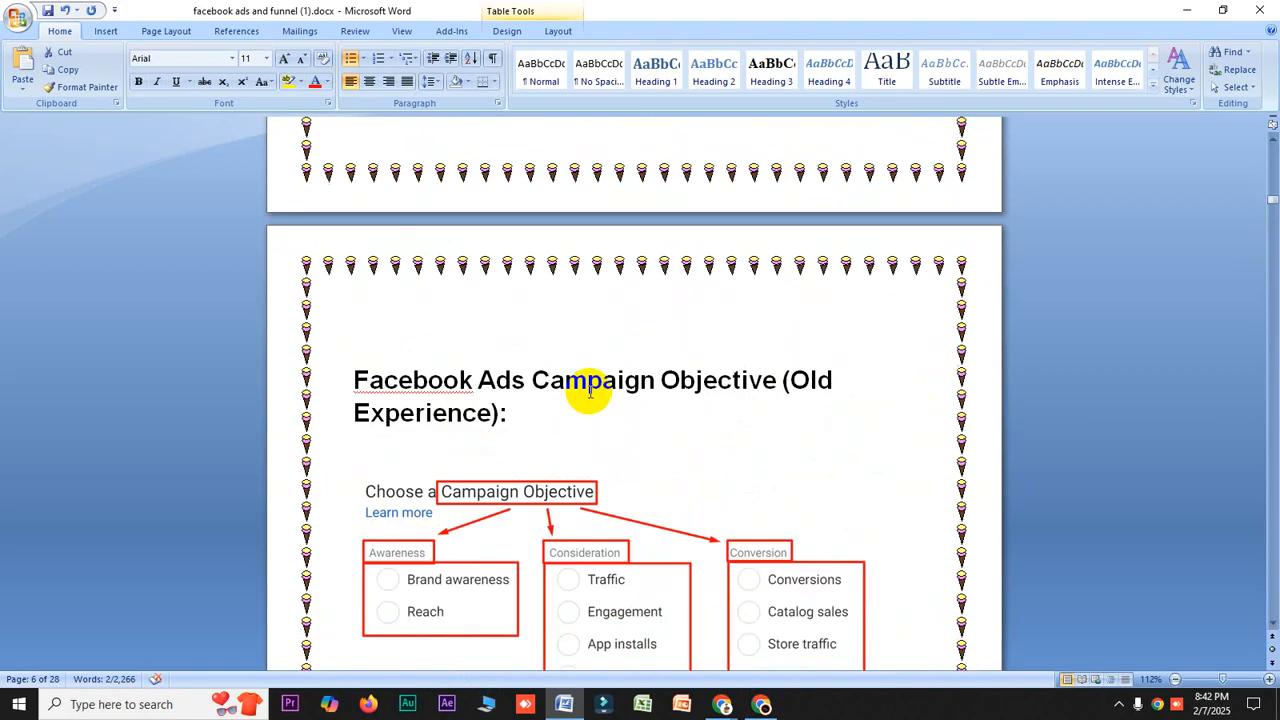
scroll(581, 392, "up", 7)
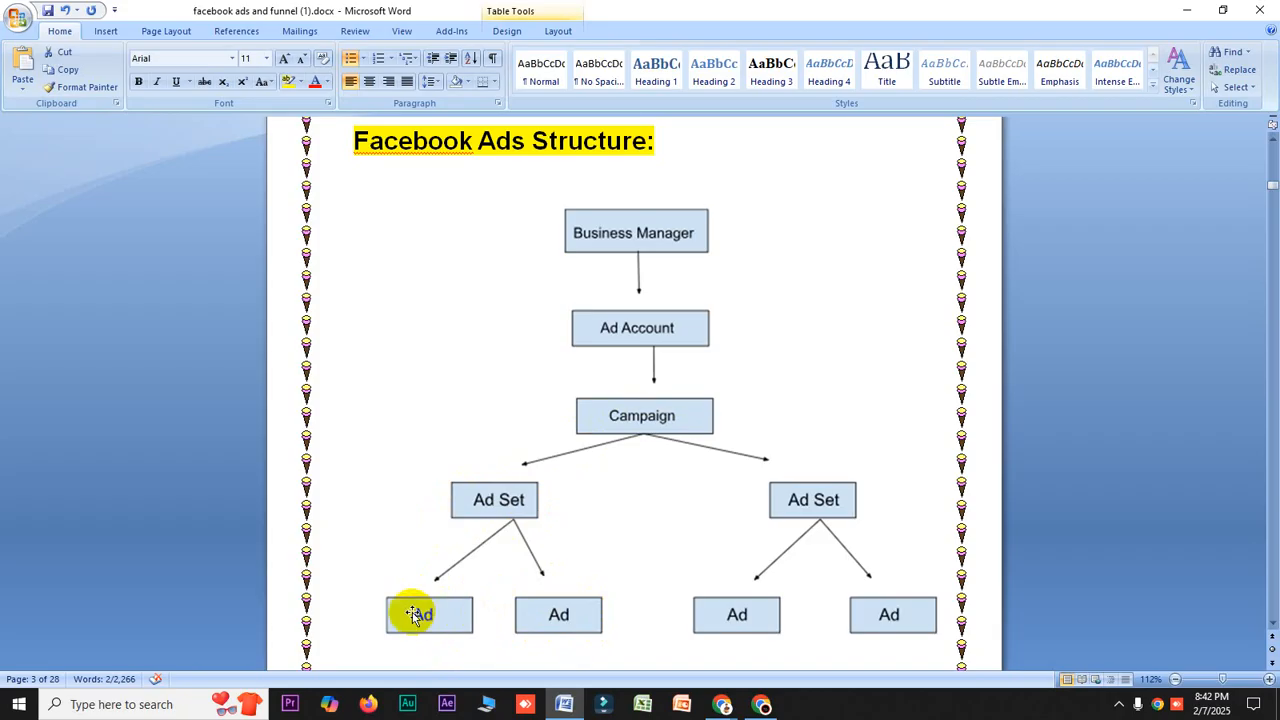
- Switch to the Ads Manager campaigns page in Chrome
left_click(722, 704)
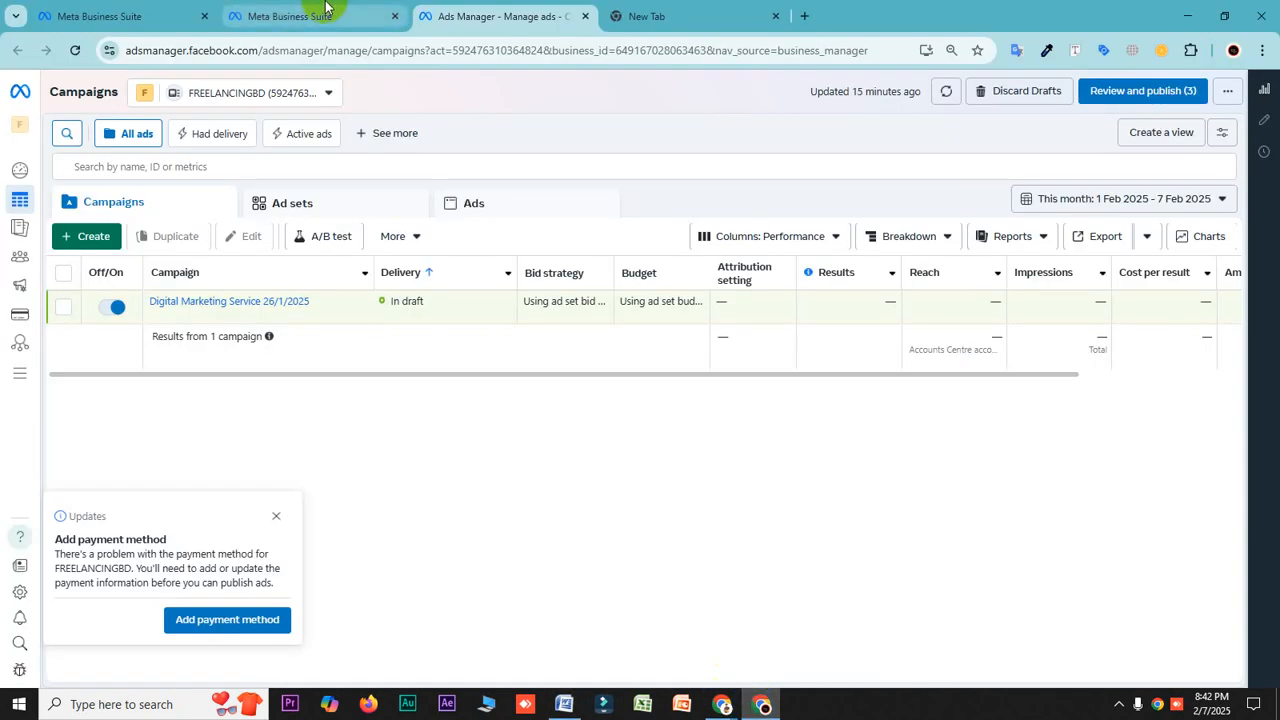
mouse_move(268, 336)
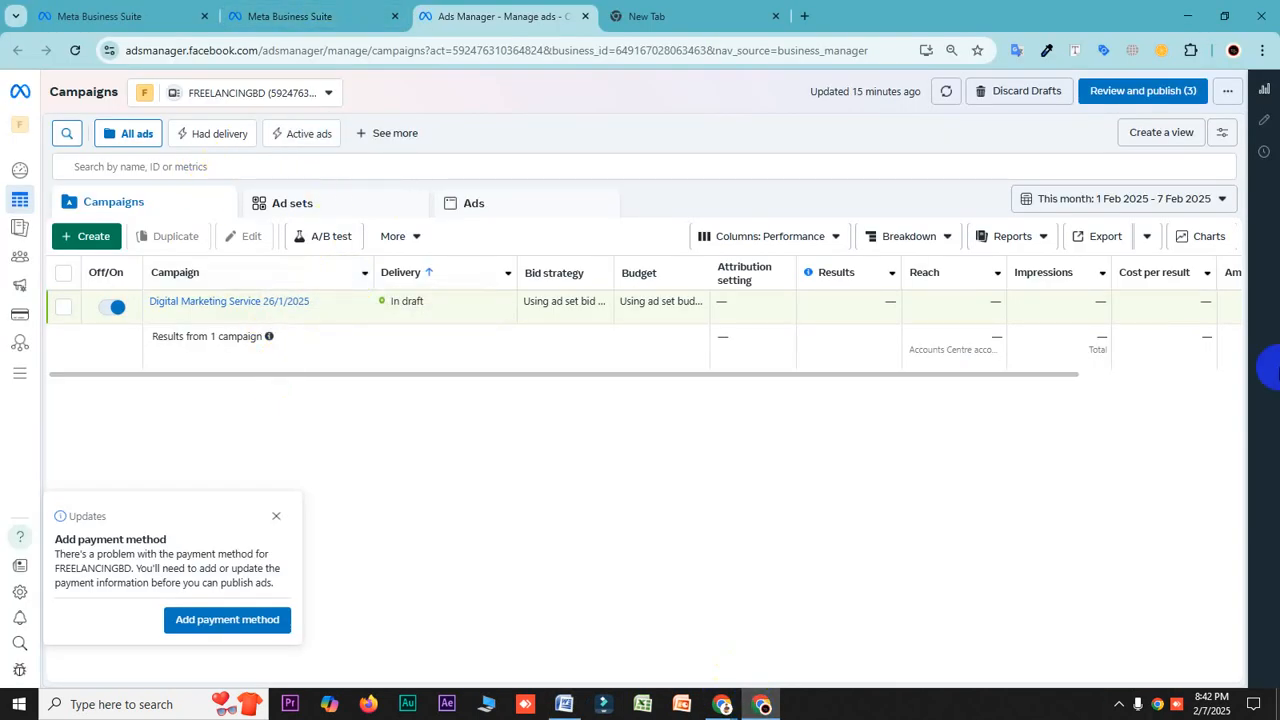
mouse_move(40, 165)
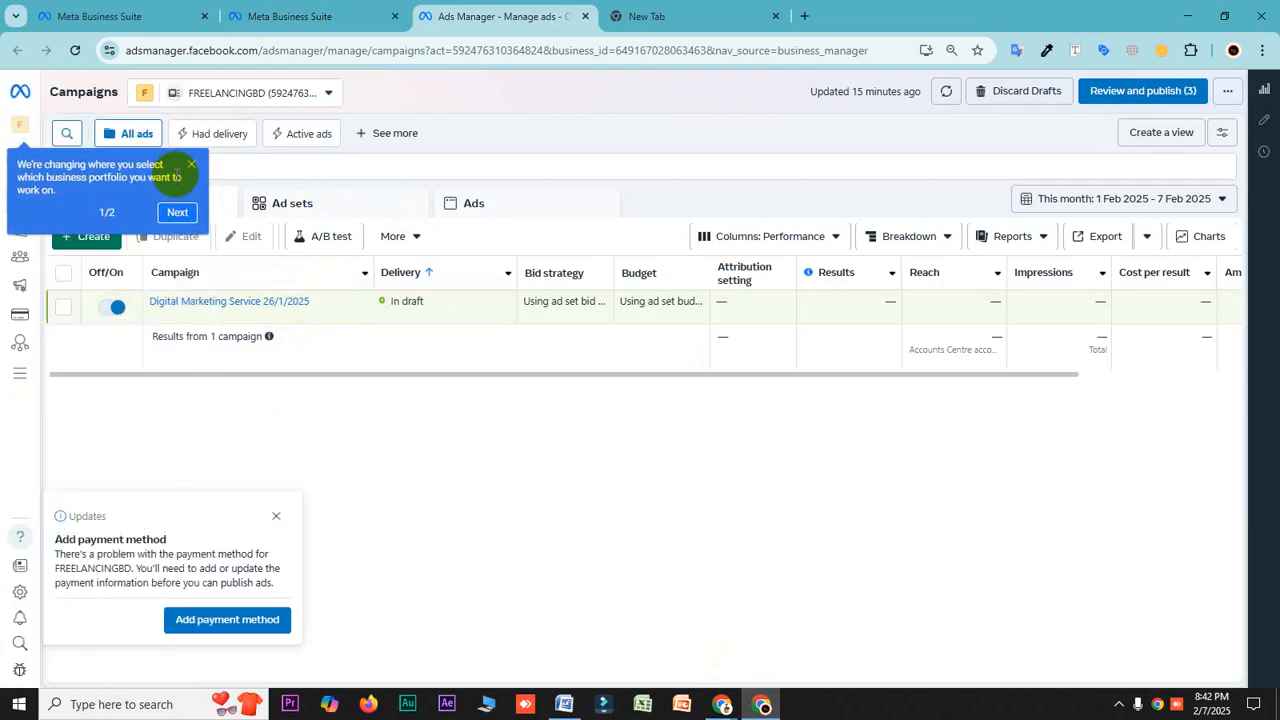
- Dismiss the business portfolio notice and review the ad accounts available in the account selector
left_click(189, 165)
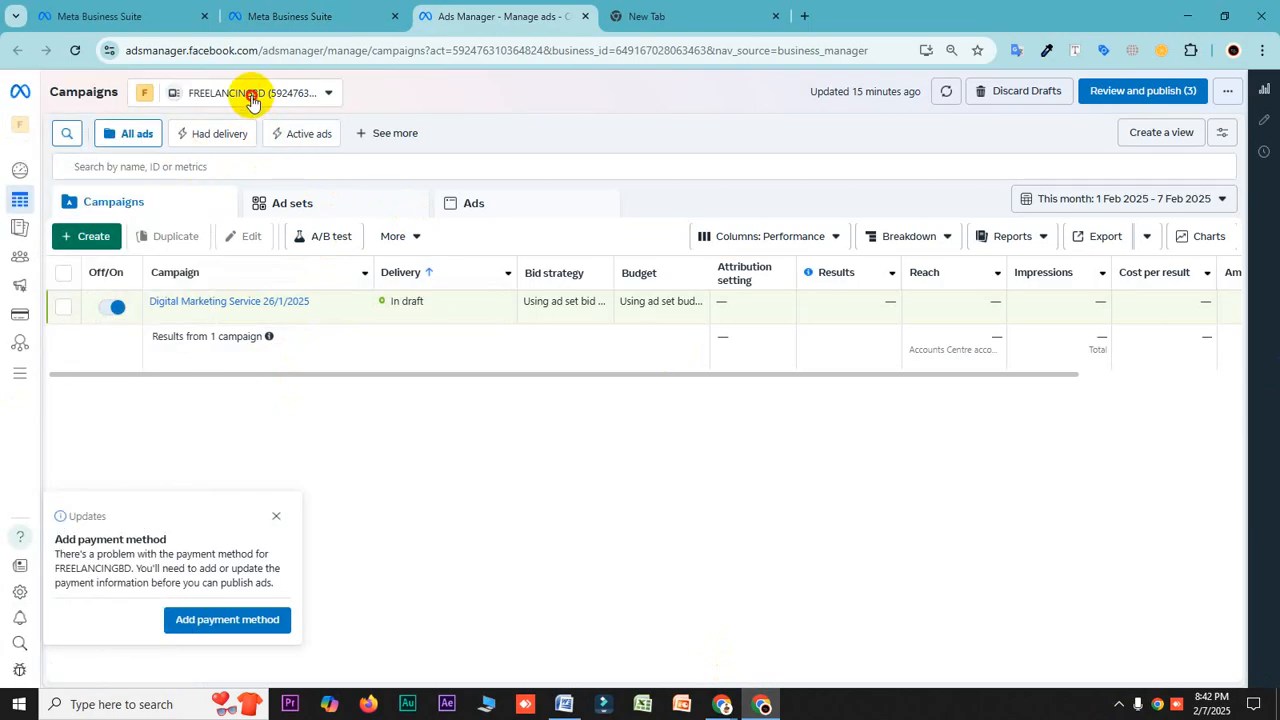
left_click(252, 100)
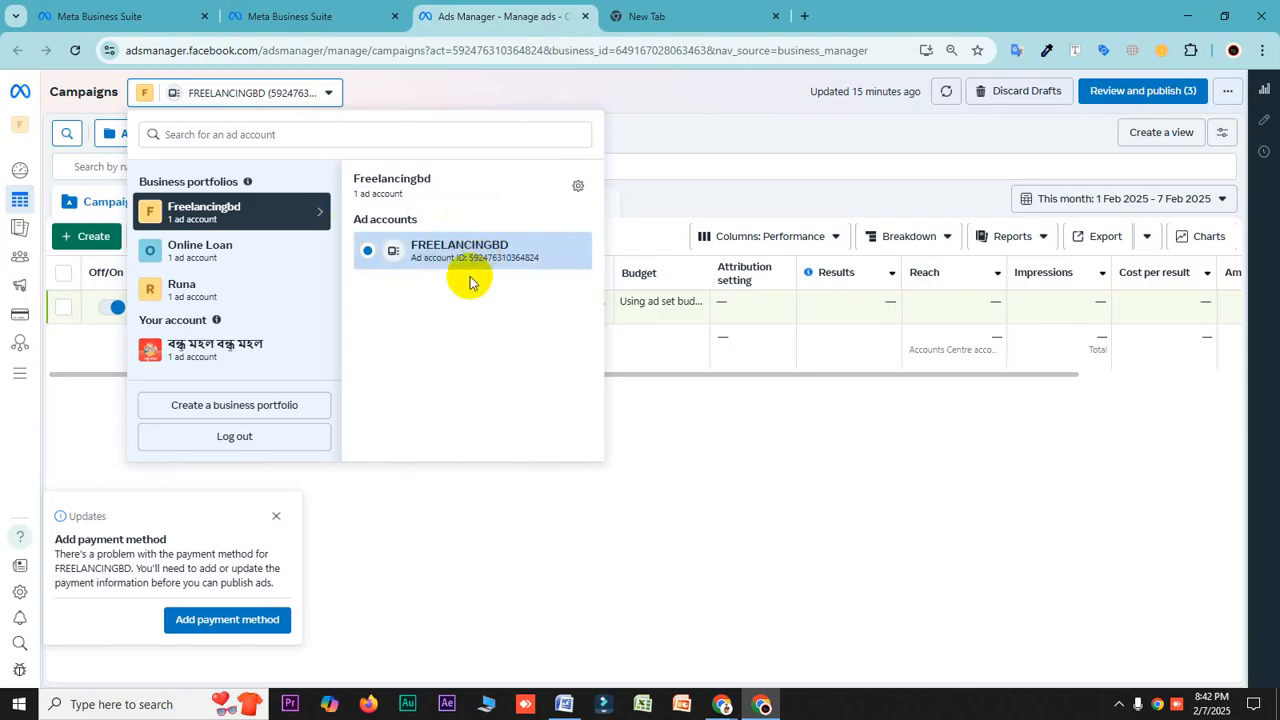
left_click(717, 509)
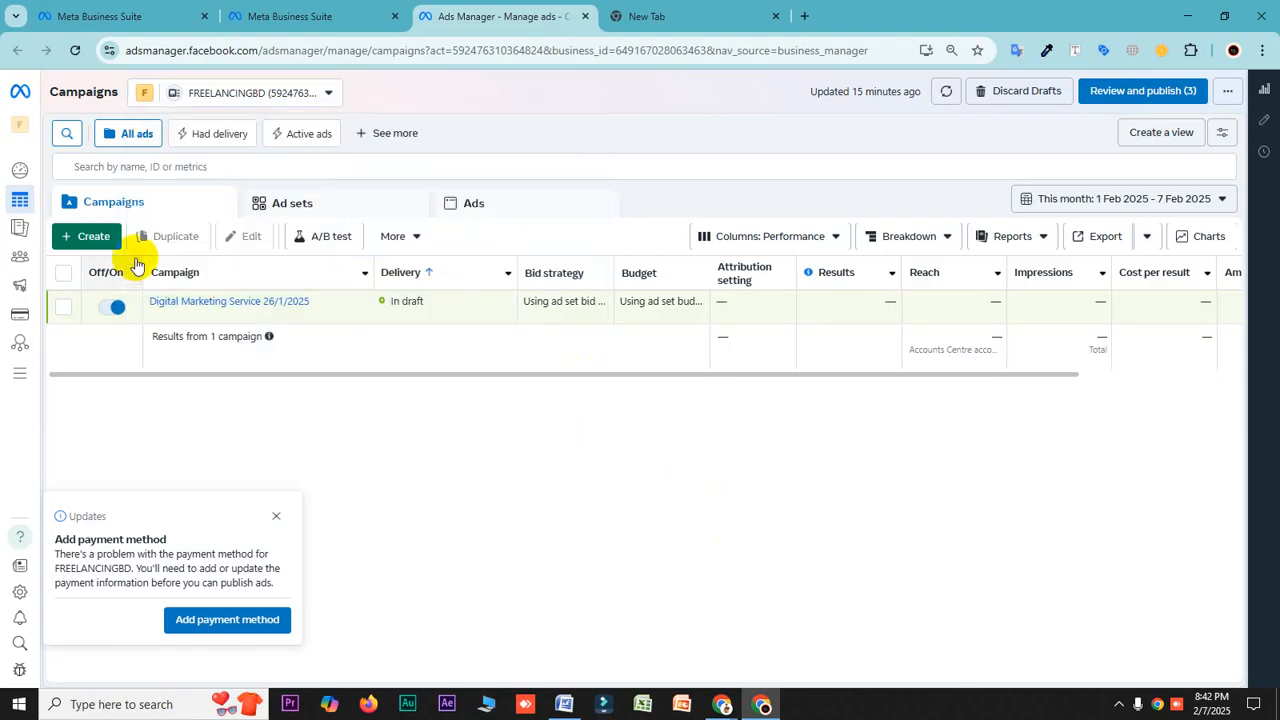
- Create a new campaign with the Sales objective using the manual sales campaign setup
left_click(88, 240)
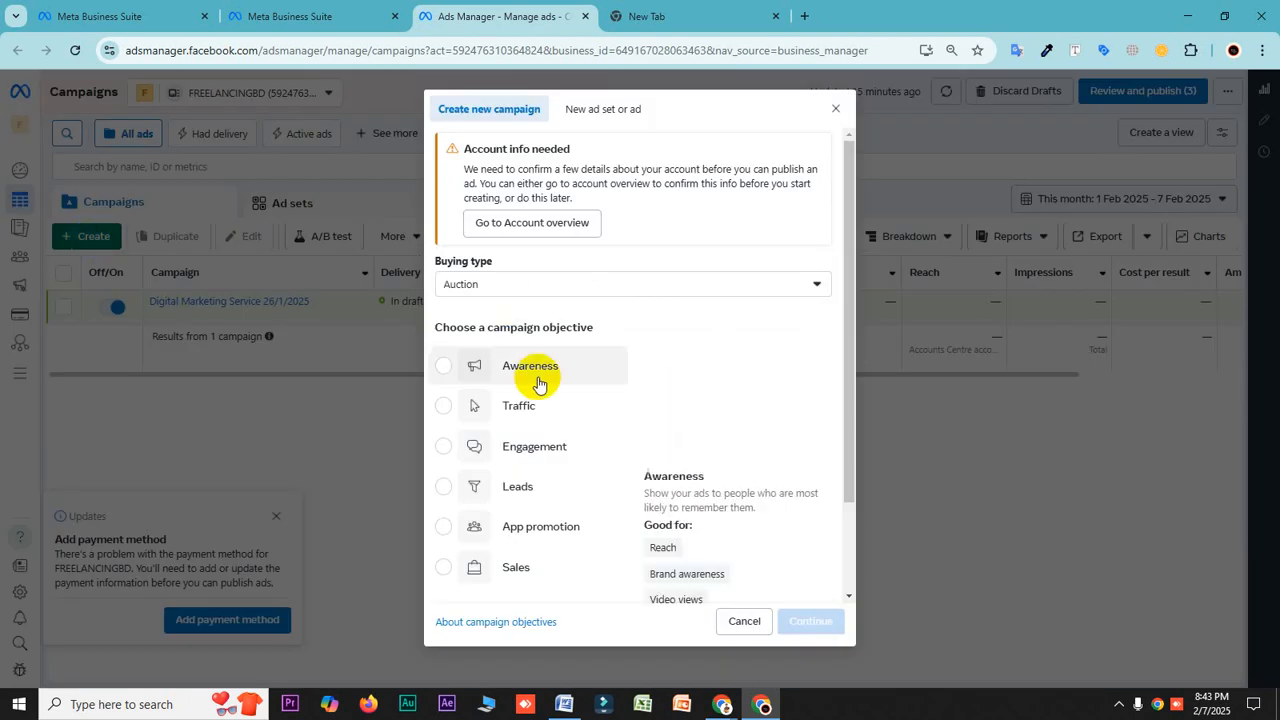
scroll(515, 440, "down", 1)
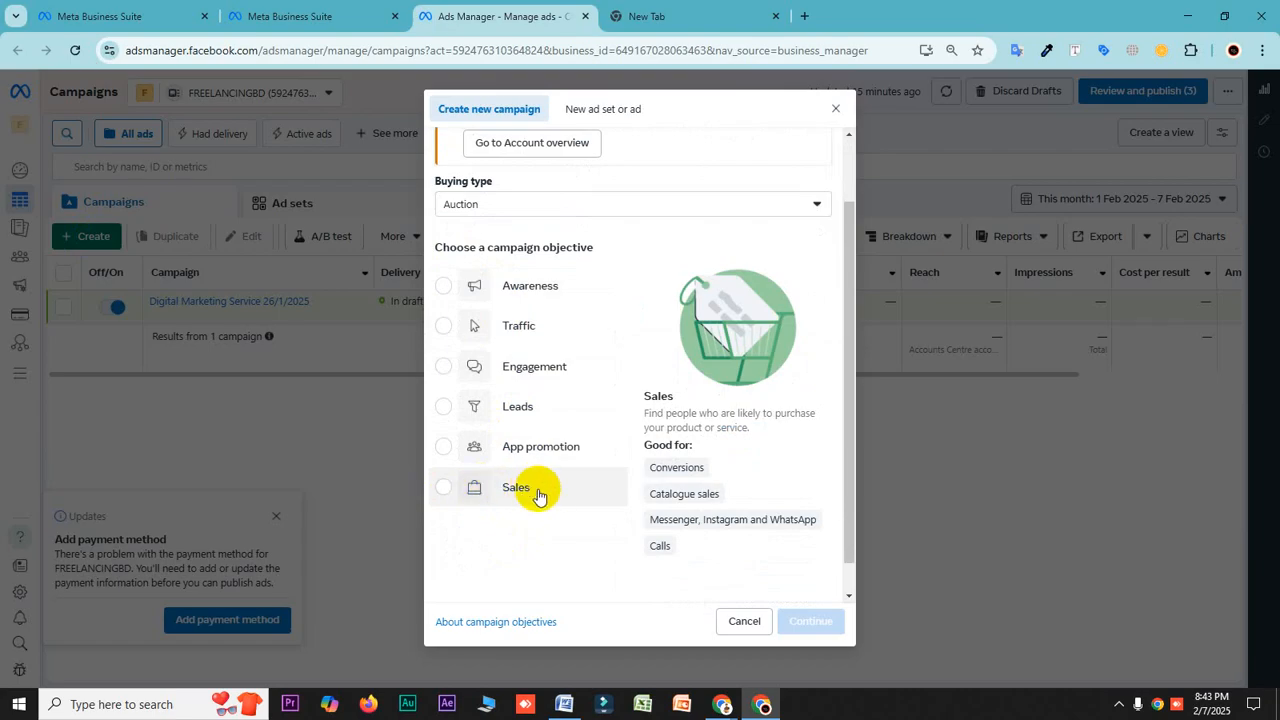
left_click(443, 488)
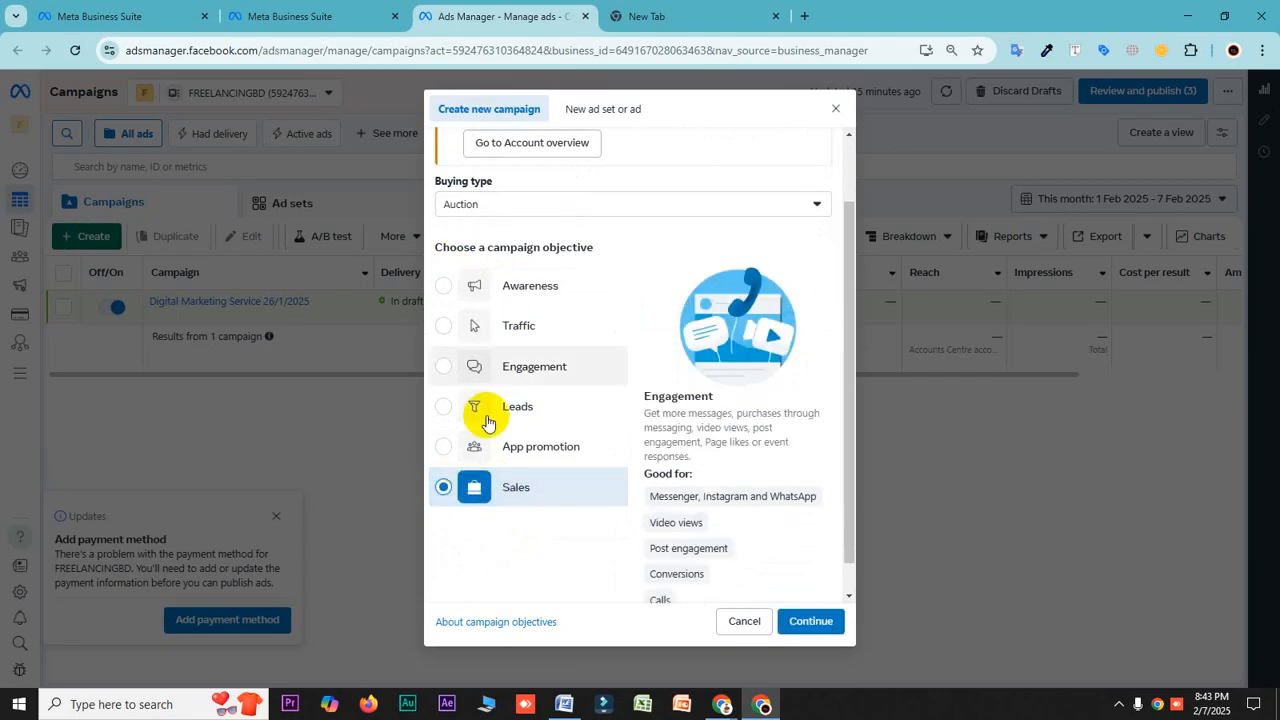
left_click(820, 622)
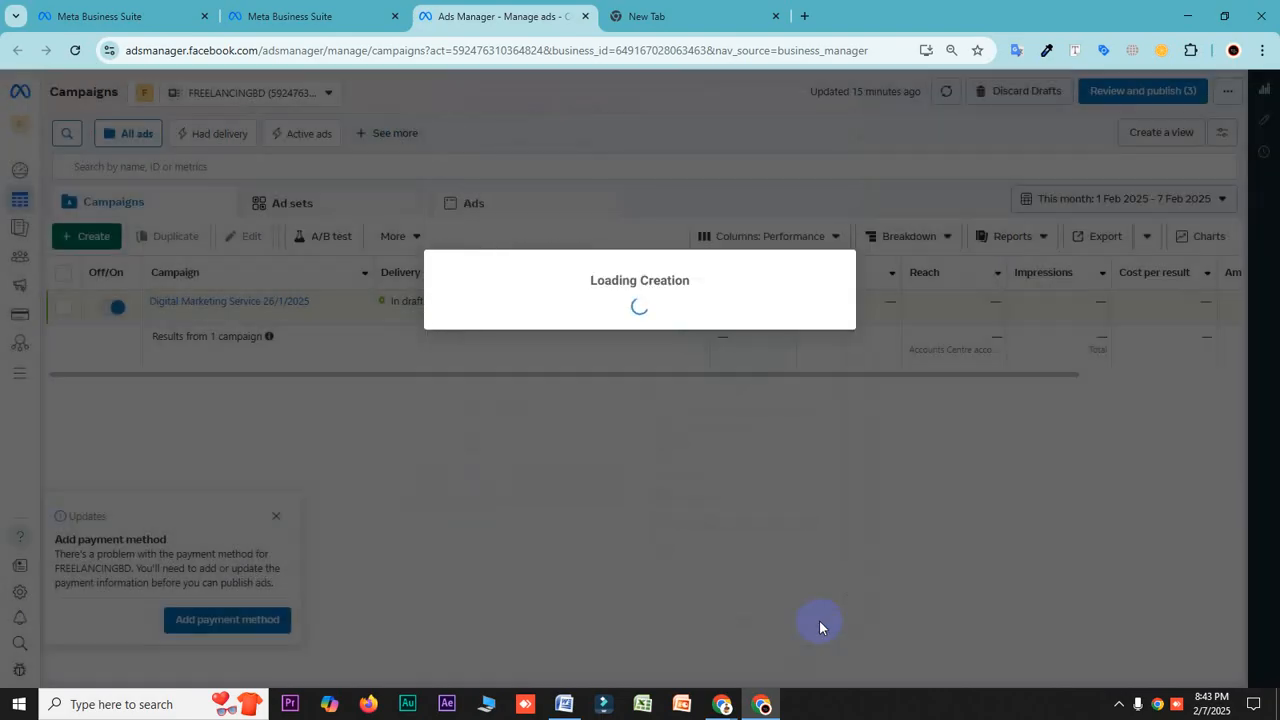
left_click(490, 466)
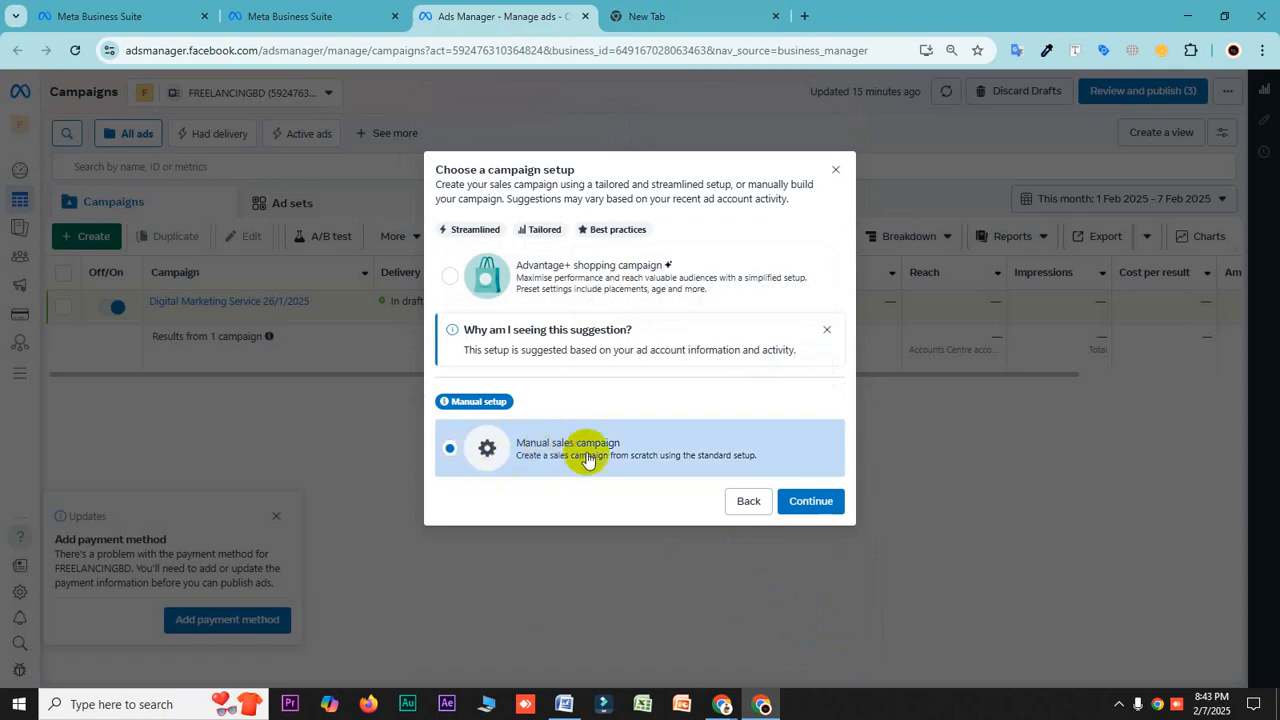
left_click(808, 501)
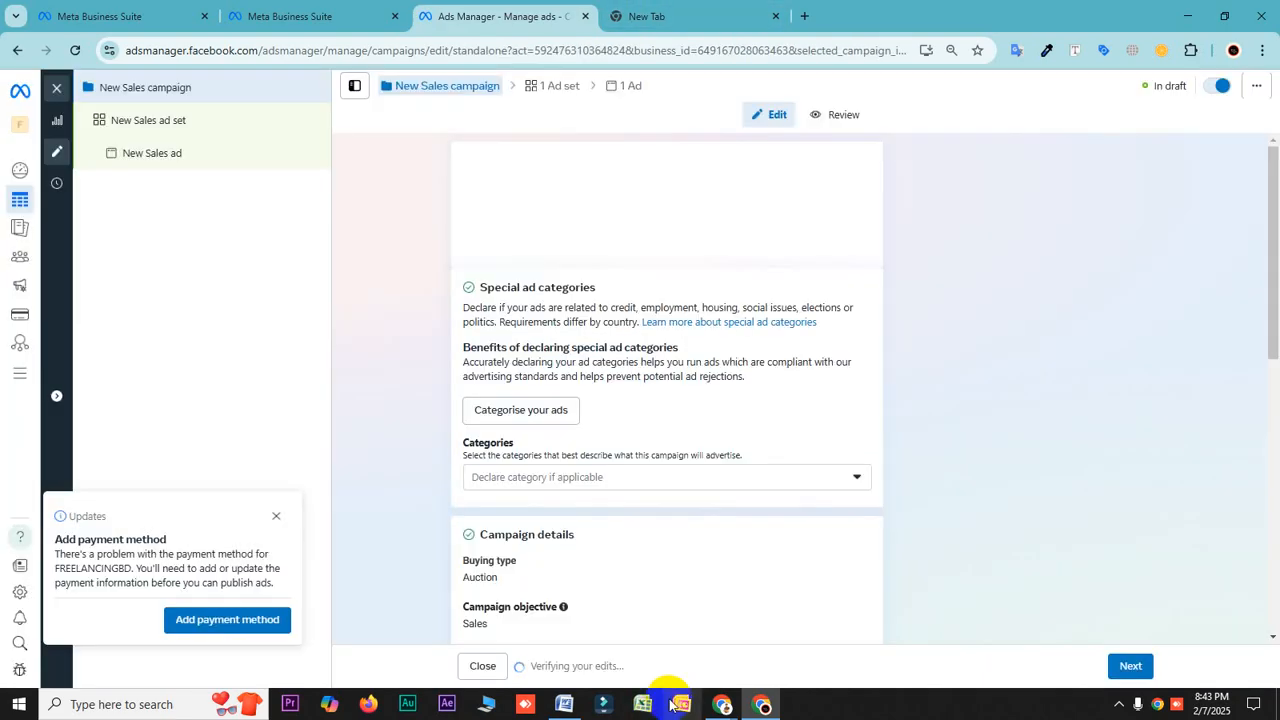
mouse_move(724, 708)
left_click(677, 655)
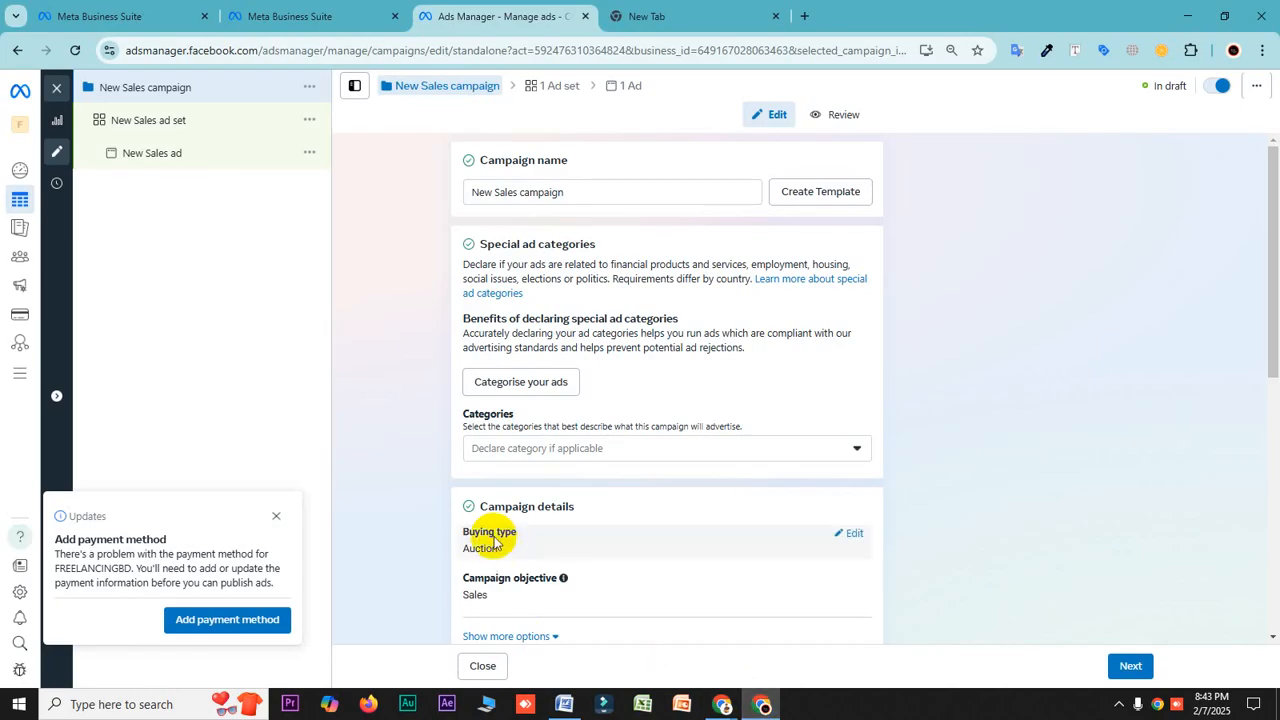
- Switch to the empty browser tab and open a window for the "freelancer" Chrome profile
left_click(653, 14)
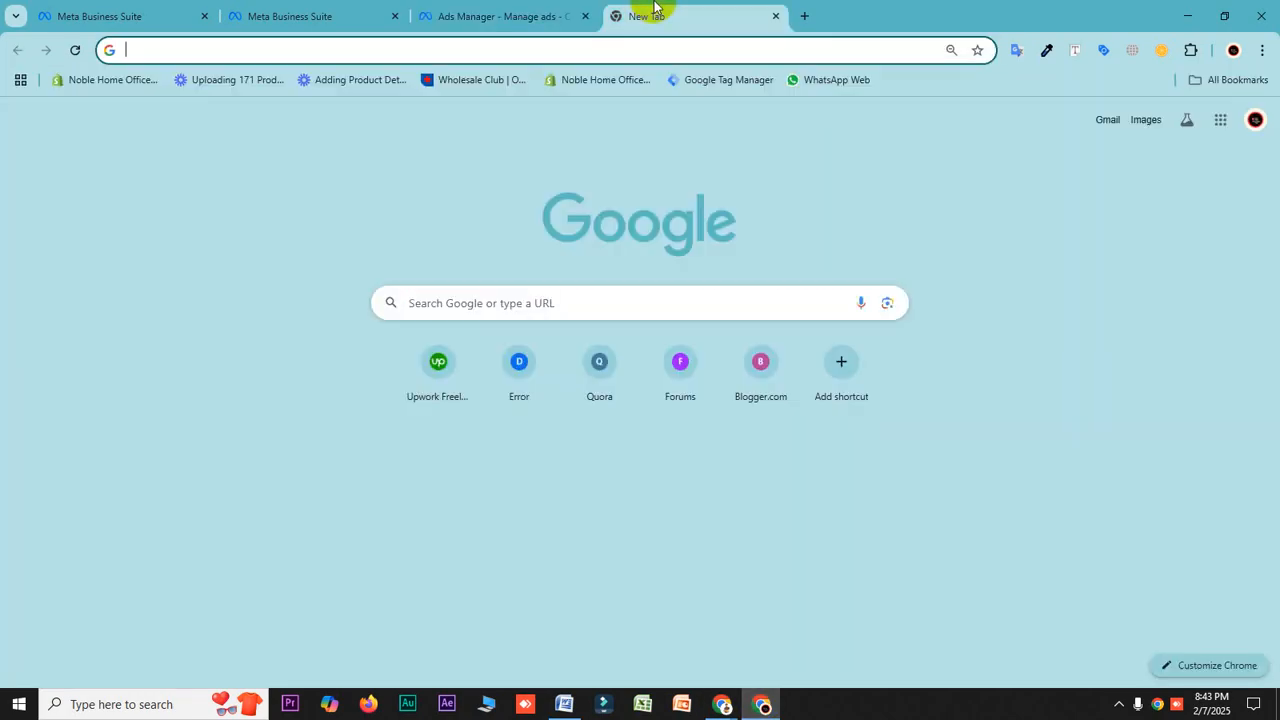
left_click(839, 53)
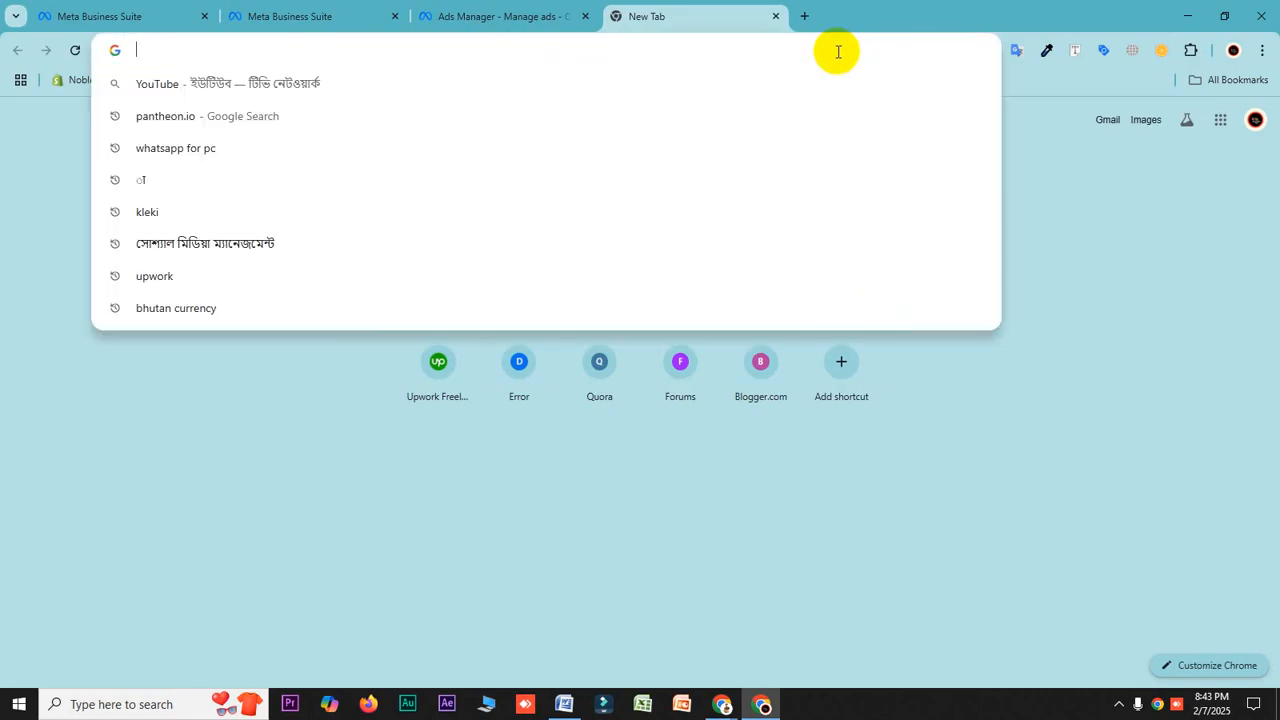
left_click(10, 185)
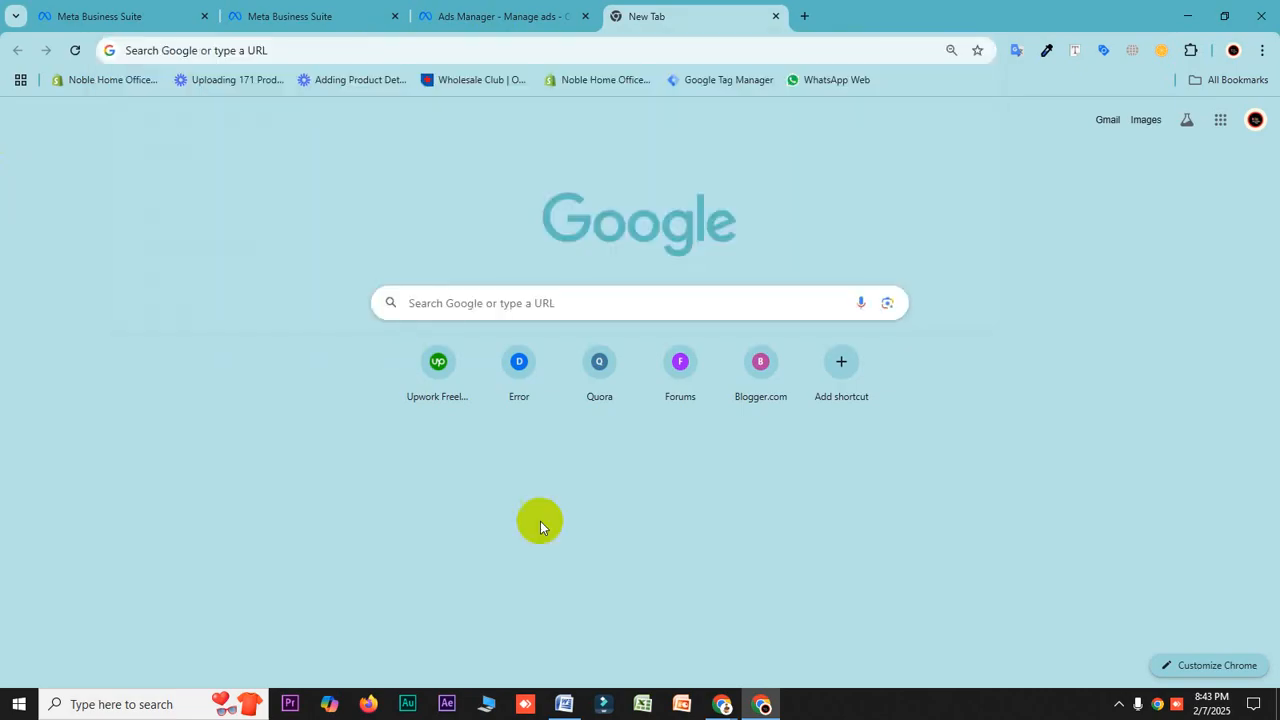
left_click(1233, 50)
scroll(1055, 423, "down", 3)
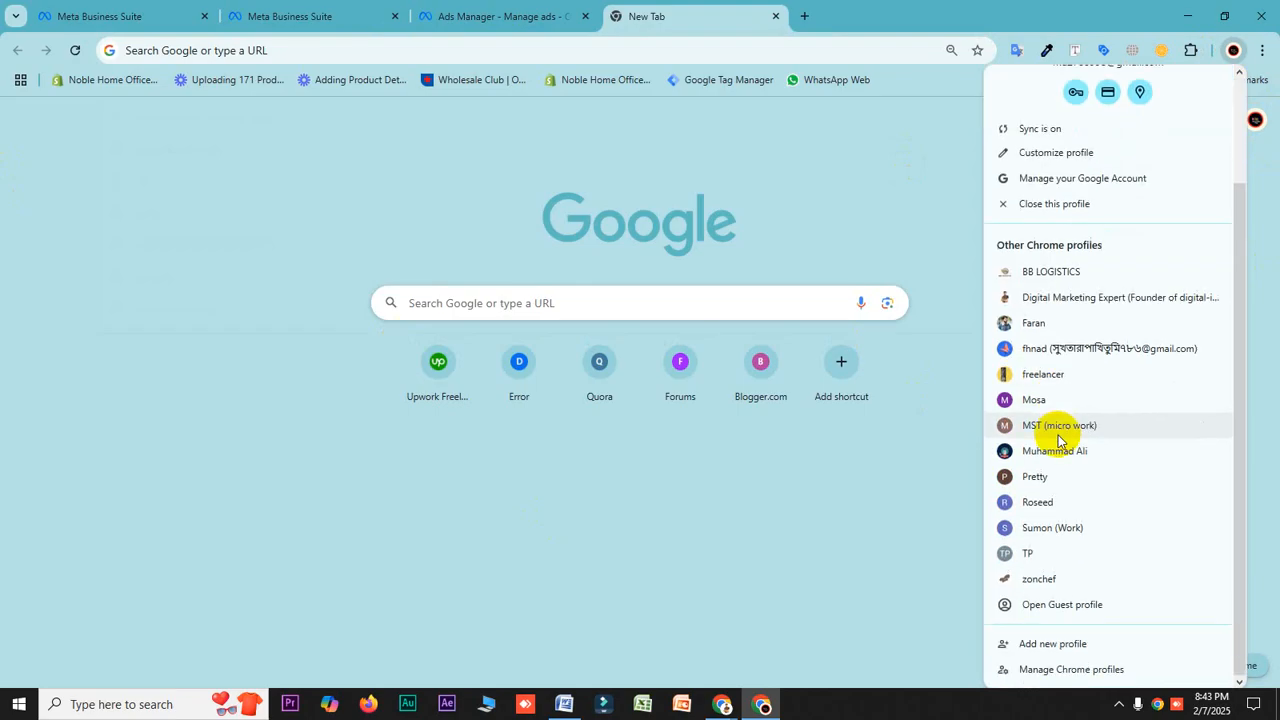
left_click(1045, 374)
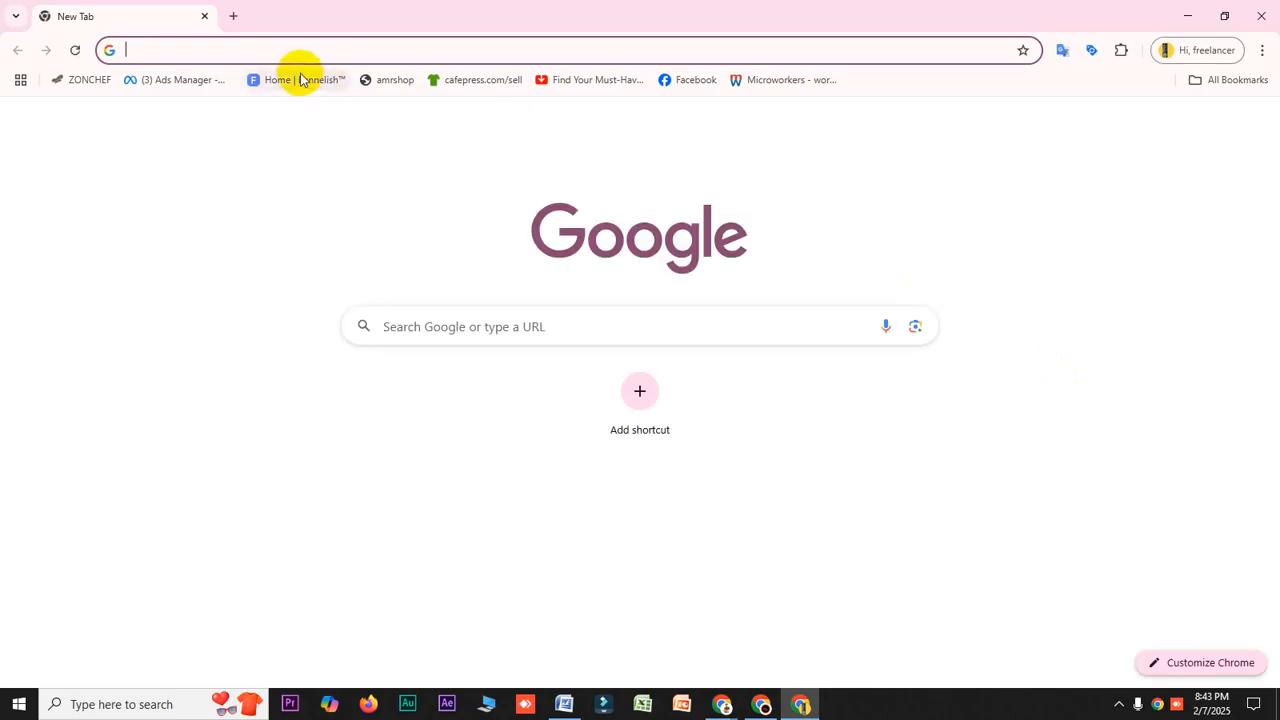
- Open the bookmarked ZONCHEF store at zonchef.shop and go to its full product collection
left_click(91, 82)
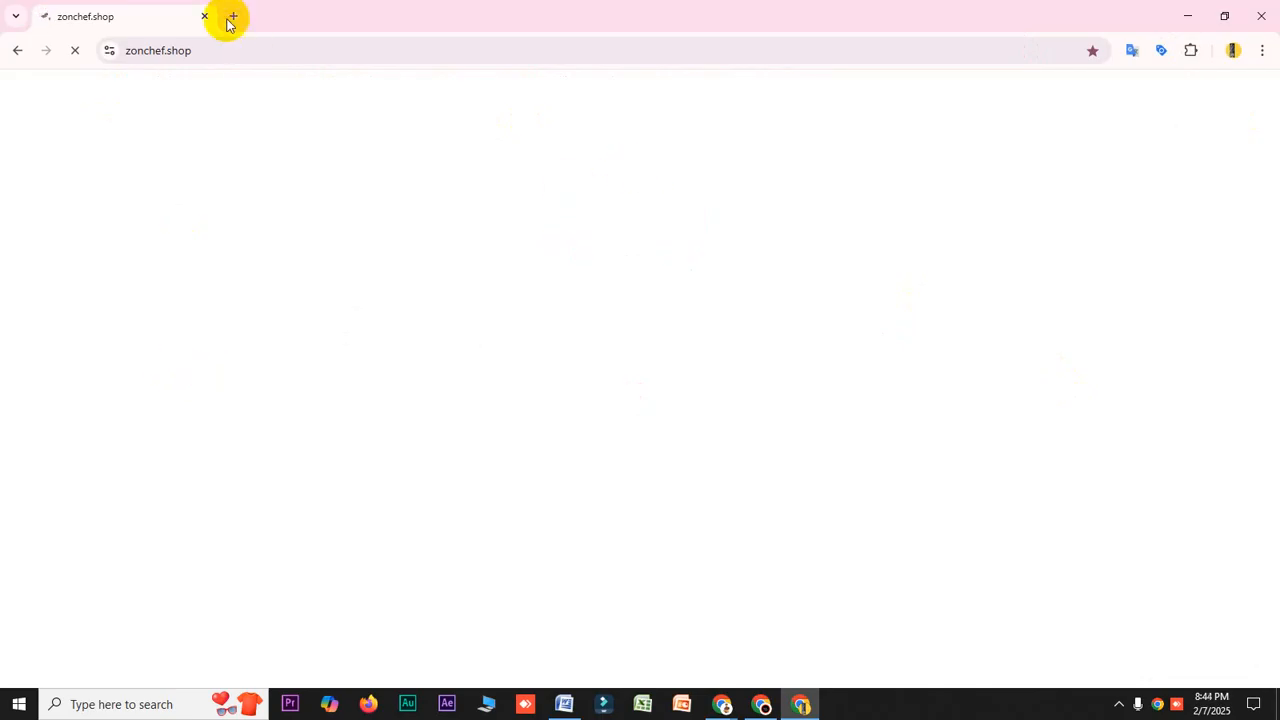
left_click(218, 51)
double_click(247, 56)
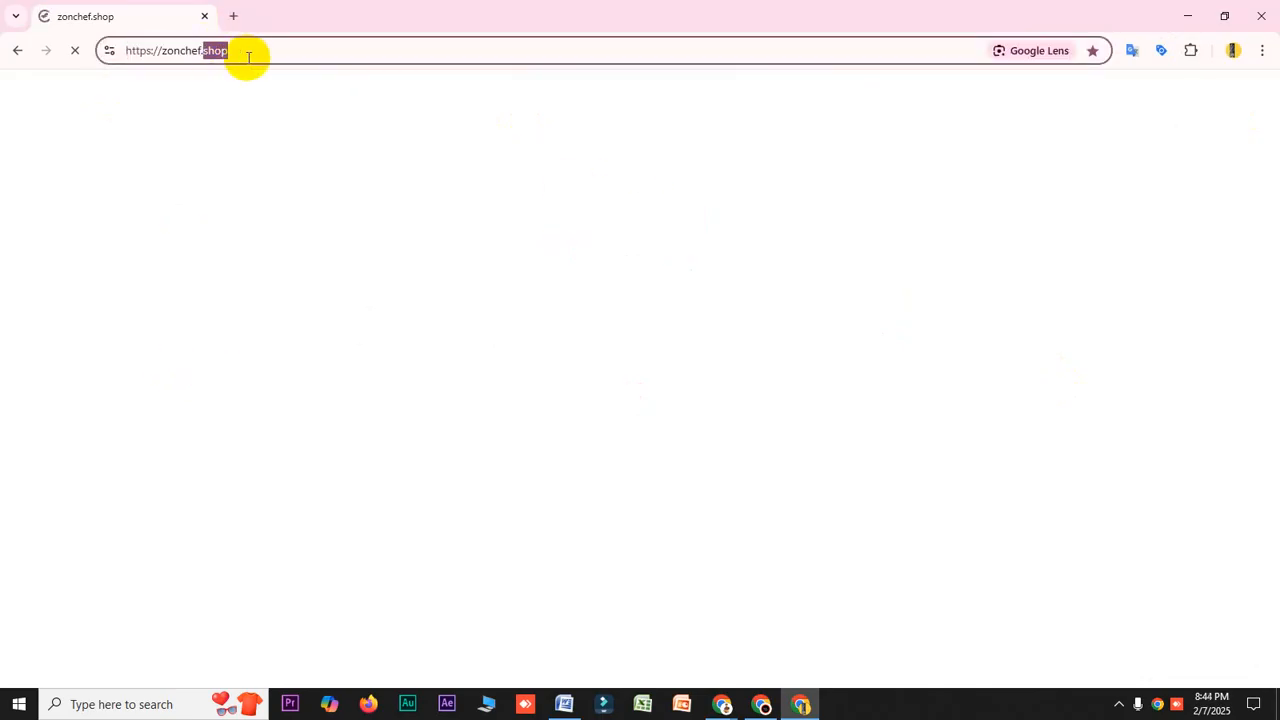
triple_click(242, 55)
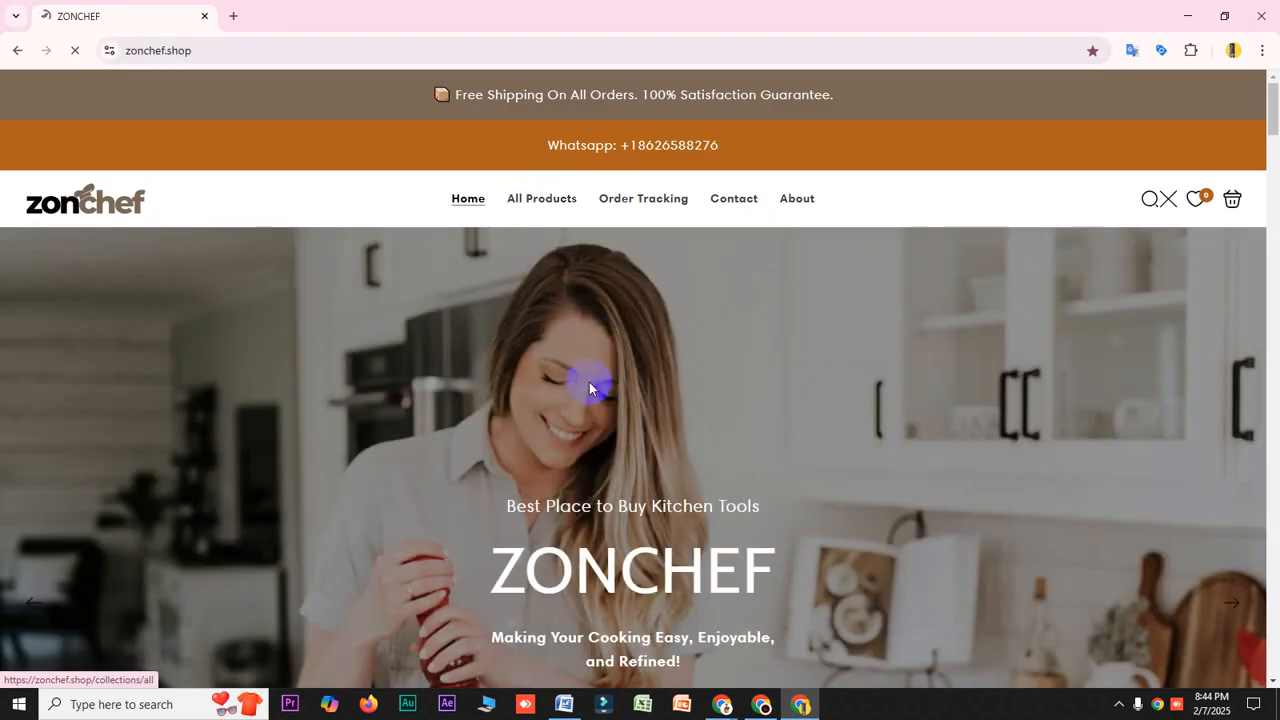
left_click(589, 386)
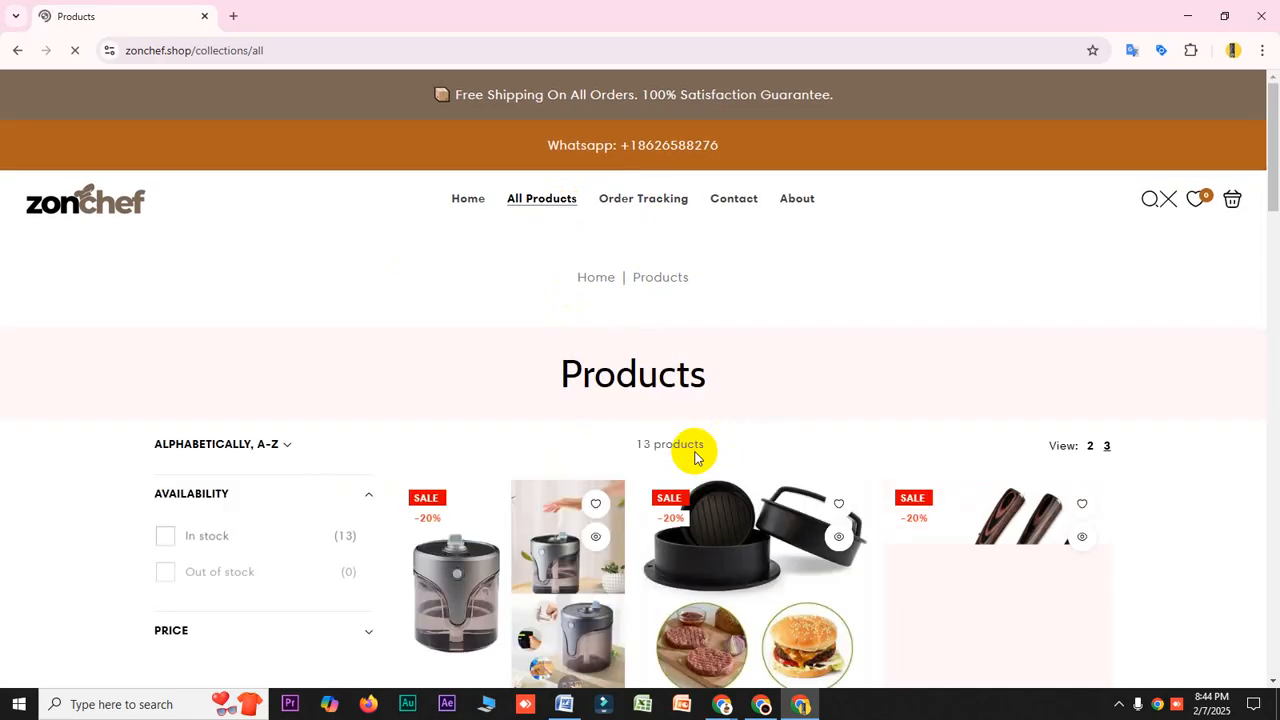
- Add the Auto Alcohol Dispenser to the cart from the product list and close the cart
scroll(700, 460, "down", 3)
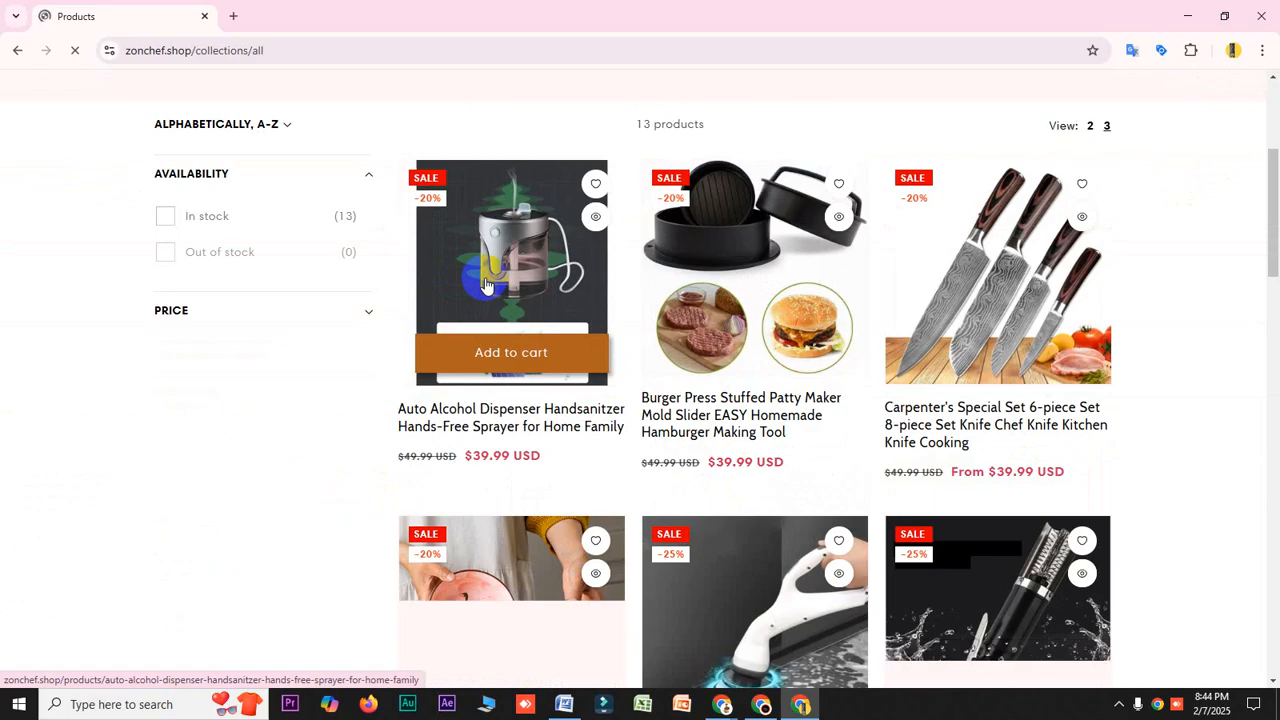
left_click(487, 360)
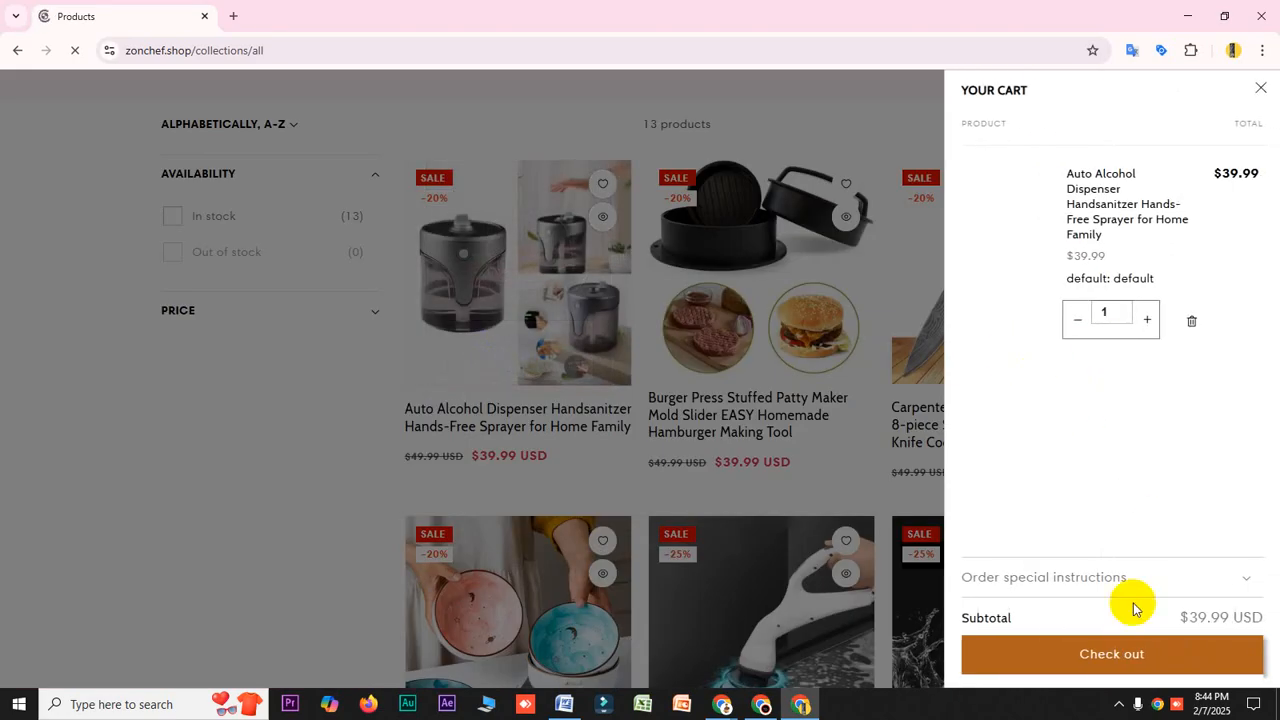
left_click(366, 189)
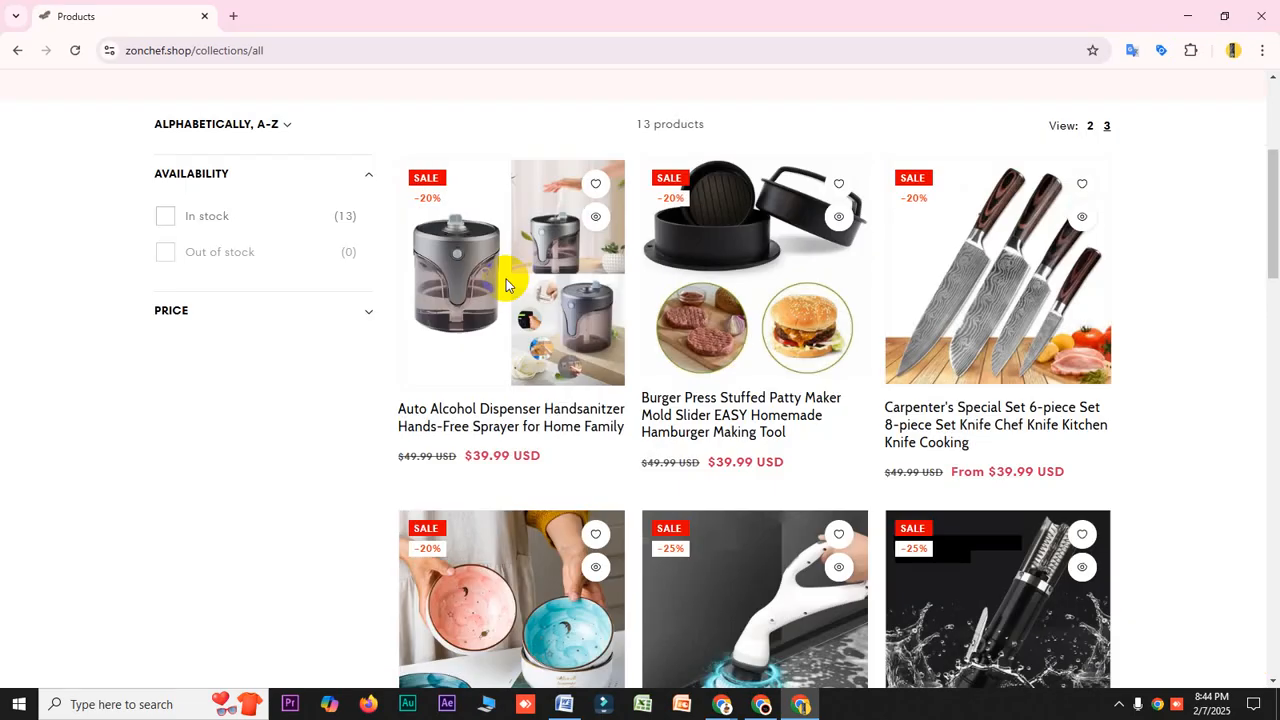
- Open the Auto Alcohol Dispenser product page and save its main image as 251919425630.webp in Downloads
left_click(507, 287)
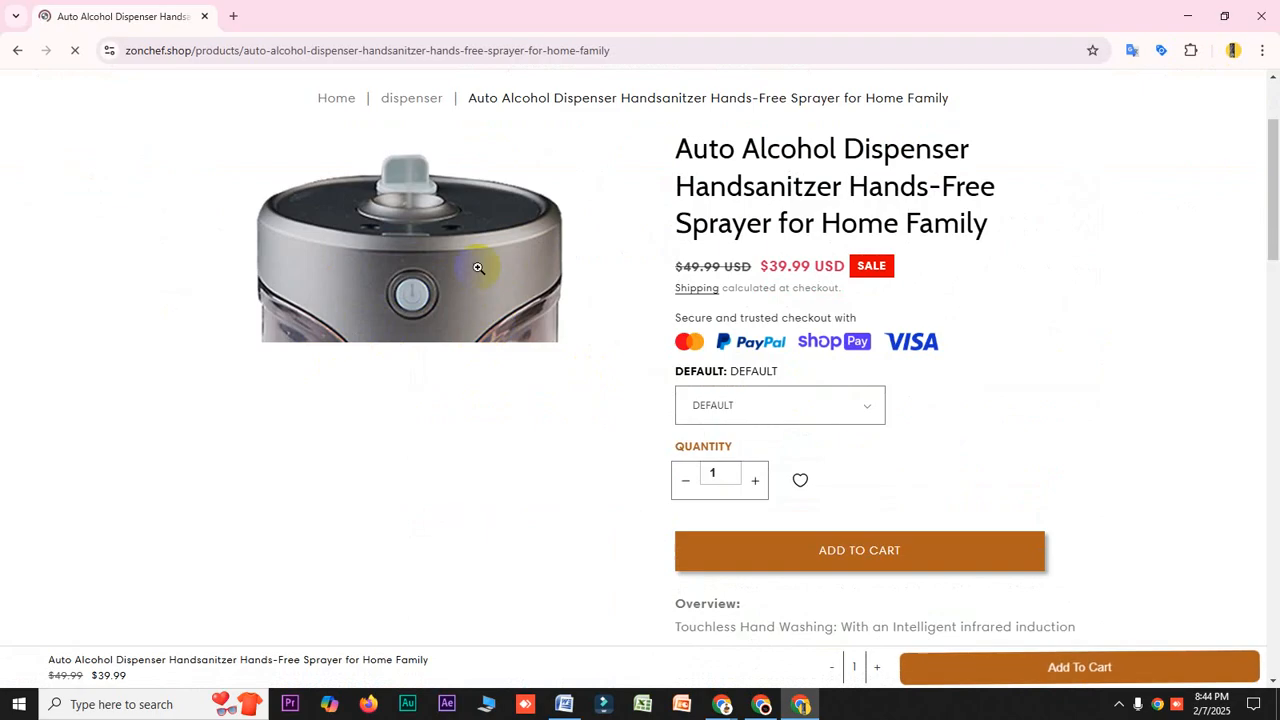
right_click(403, 325)
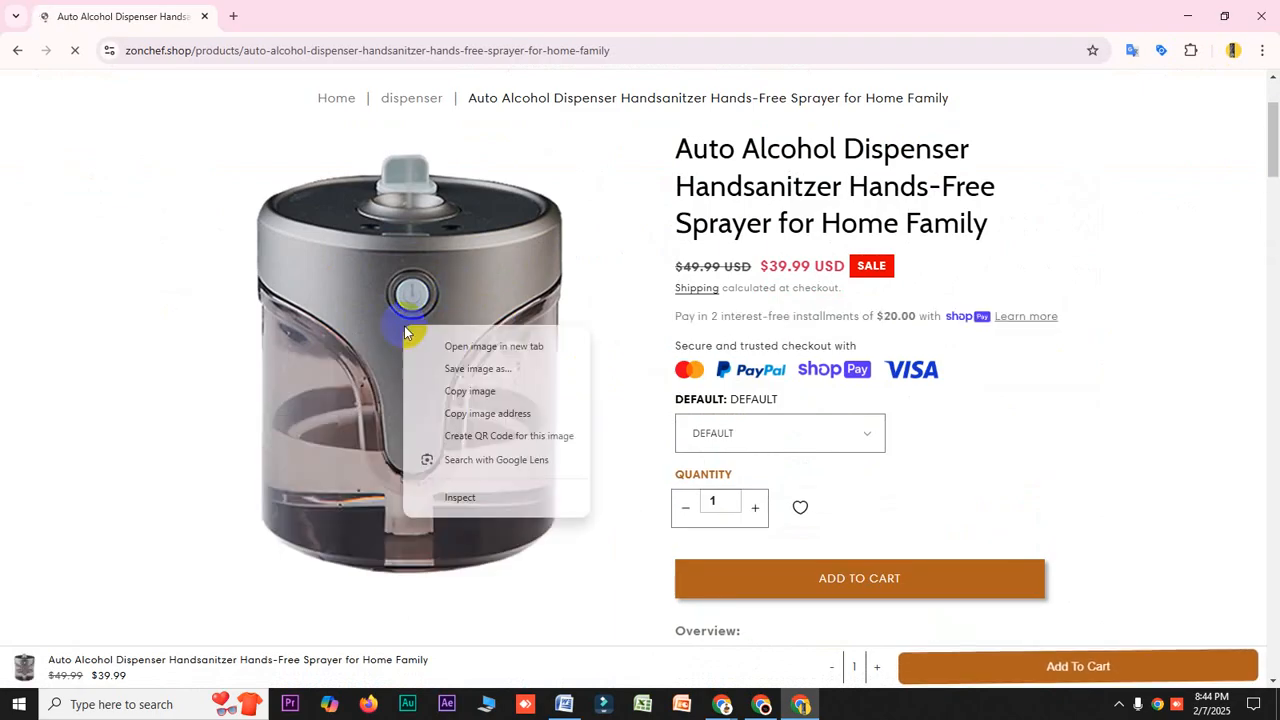
left_click(455, 368)
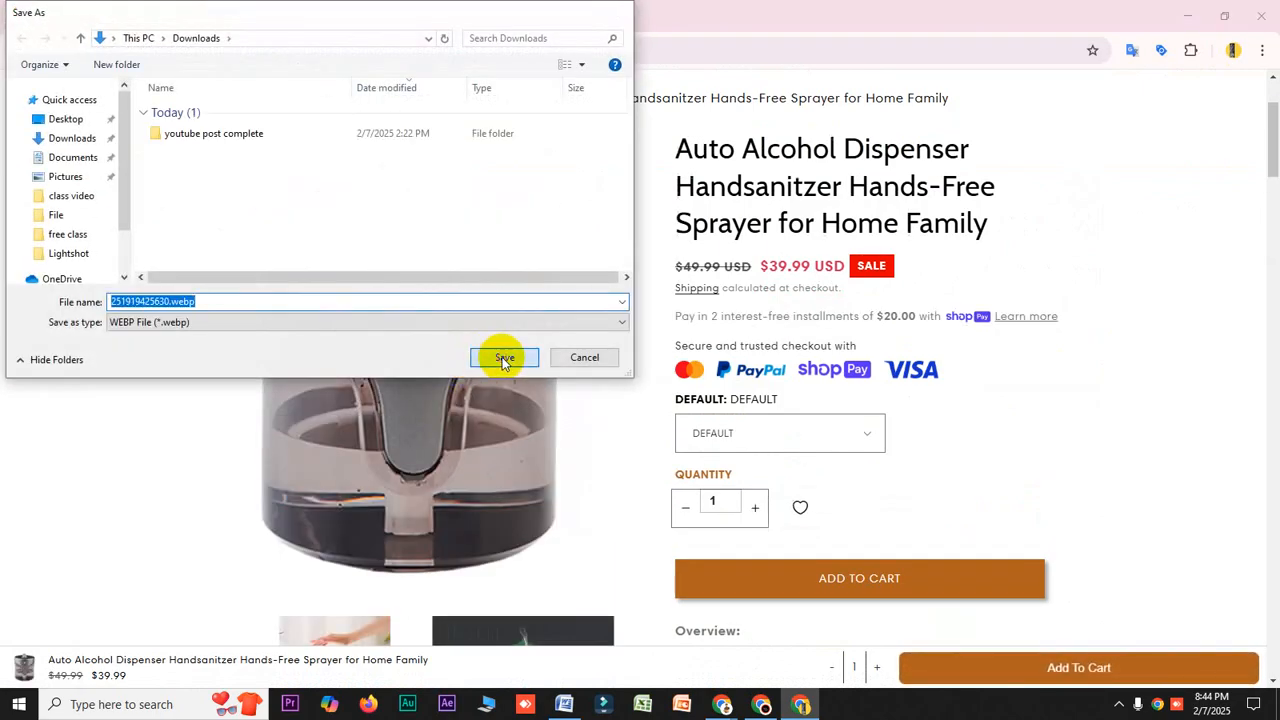
left_click(504, 357)
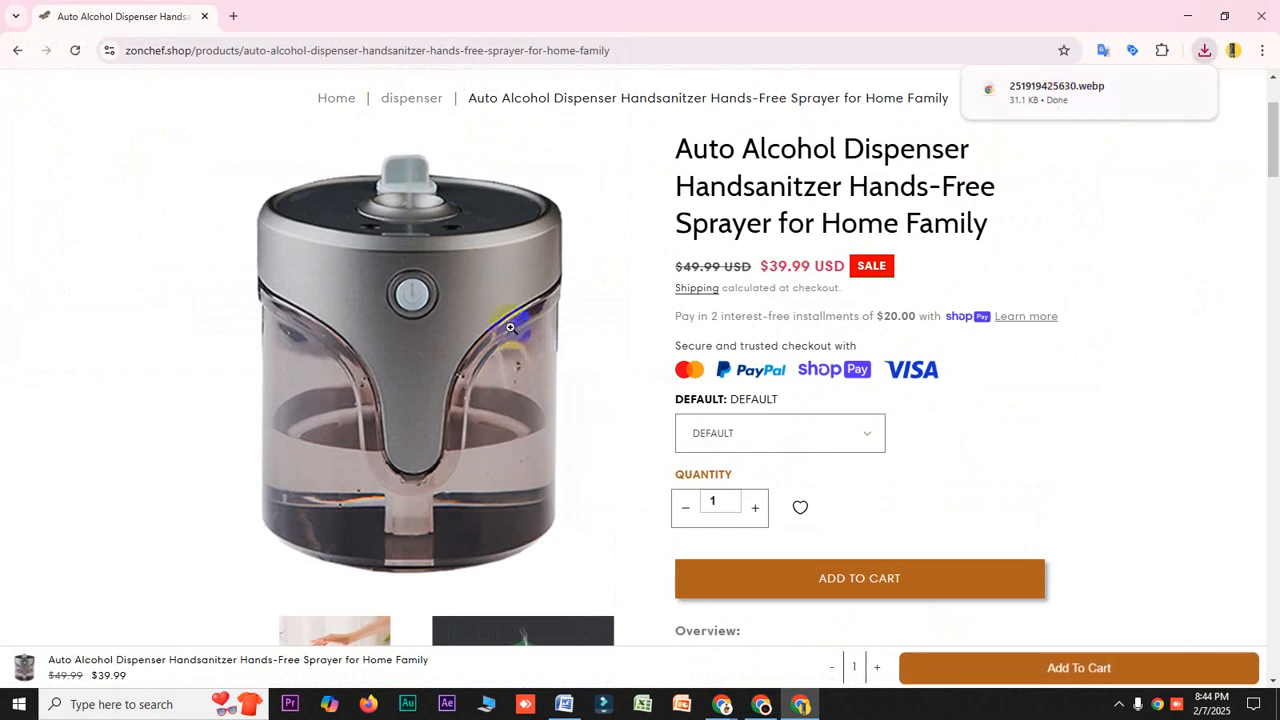
scroll(458, 363, "down", 1)
right_click(458, 363)
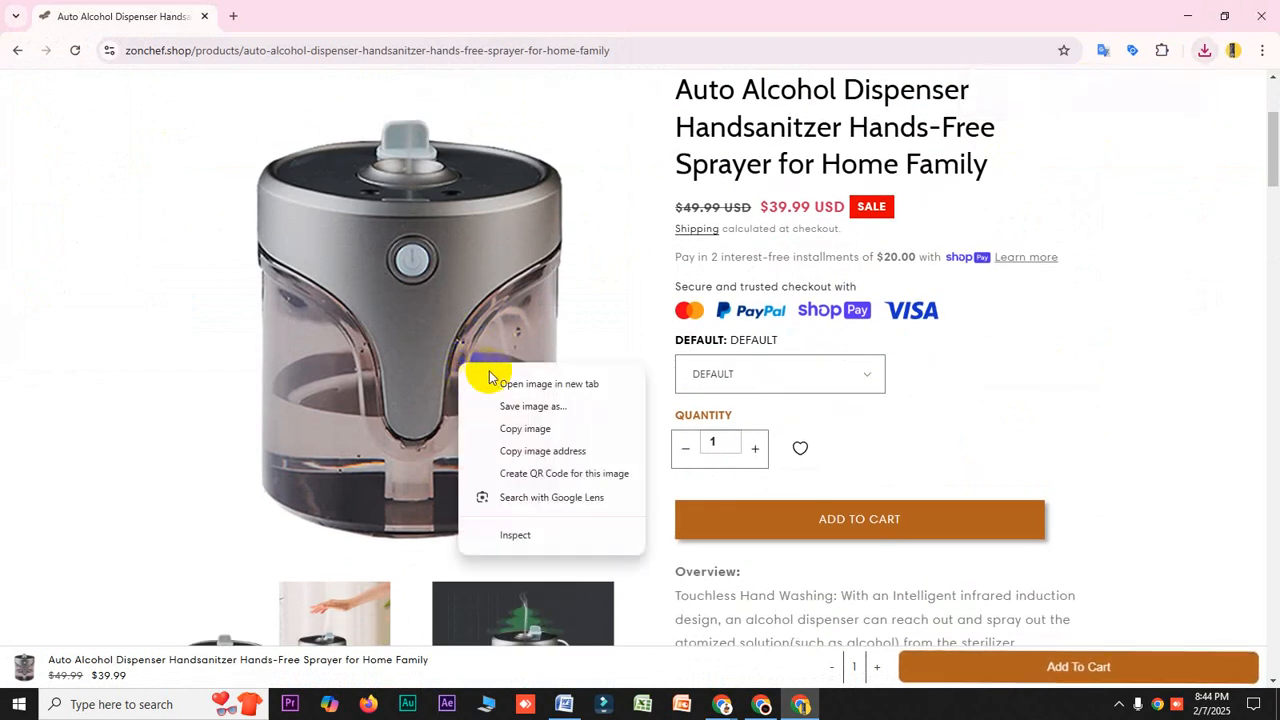
left_click(1082, 374)
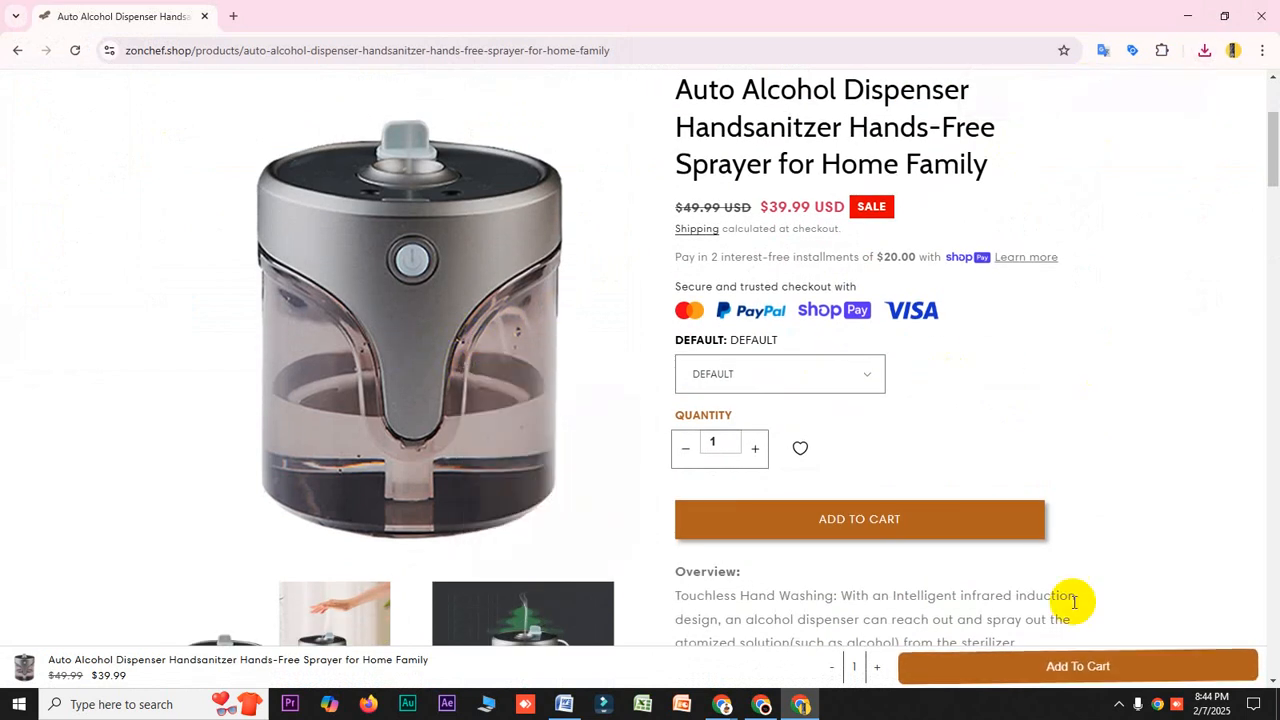
- Start a Lightshot capture and select an area of about 540x576 pixels around the dispenser's main image
left_click(1118, 704)
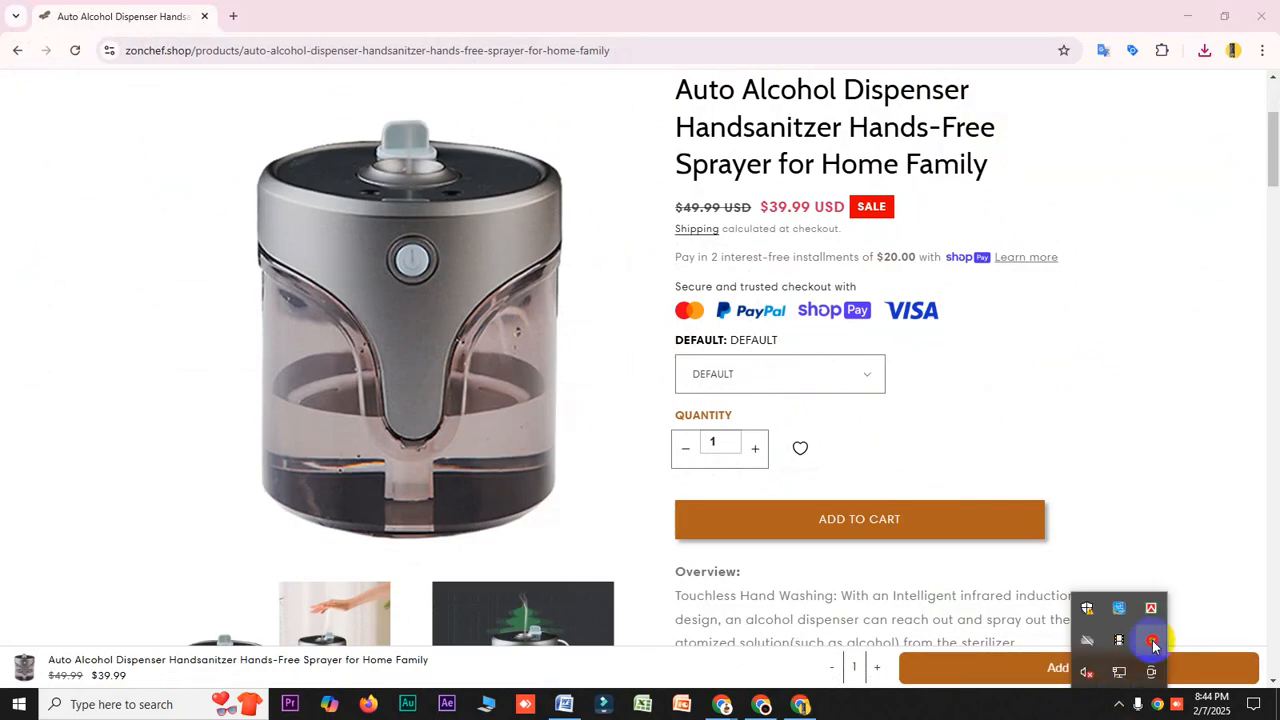
left_click(1151, 640)
left_click_drag(183, 95, 614, 553)
right_click(488, 452)
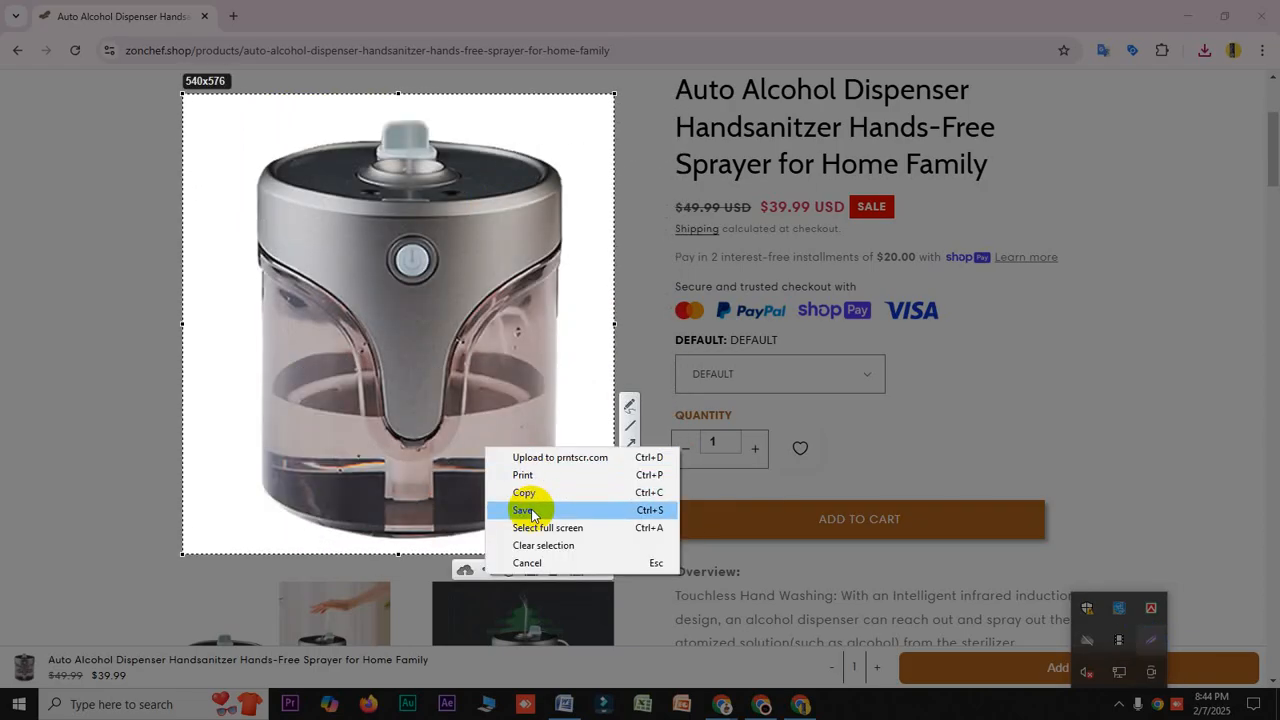
left_click(688, 395)
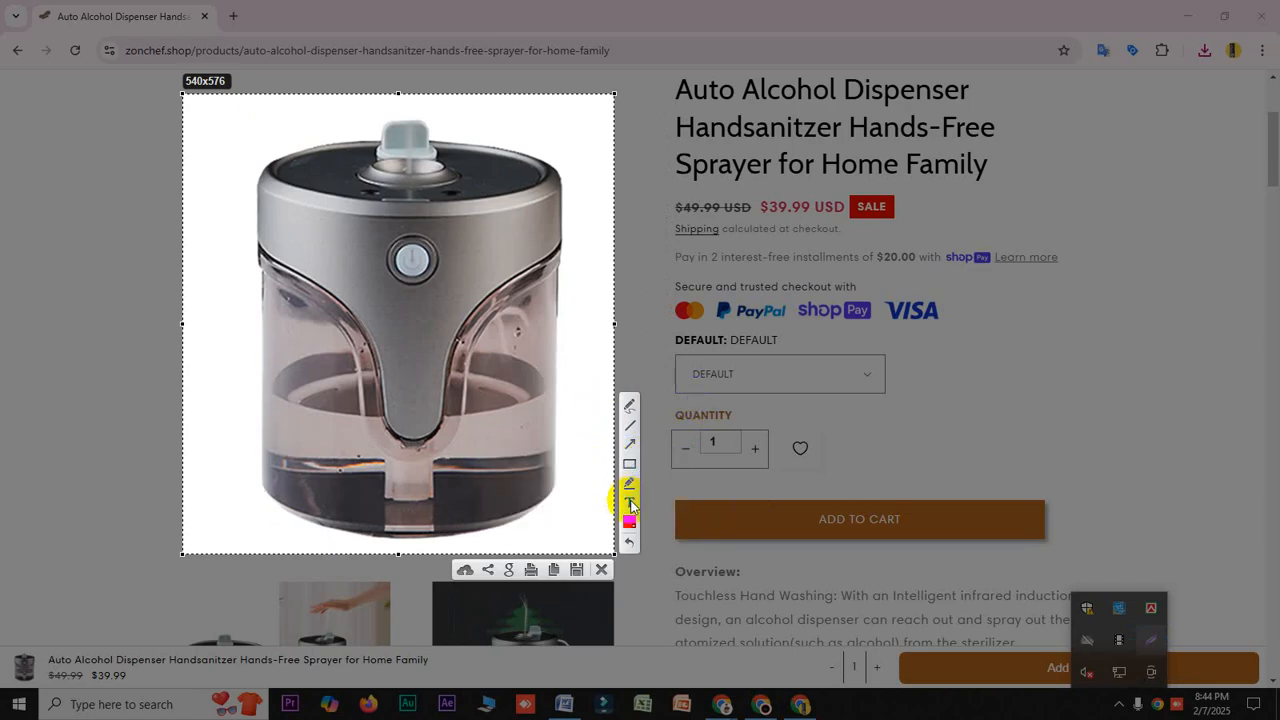
- Add the red text "50 % offer" to the capture, enlarge it, and place it in the image's upper-left corner
left_click(630, 505)
left_click(238, 216)
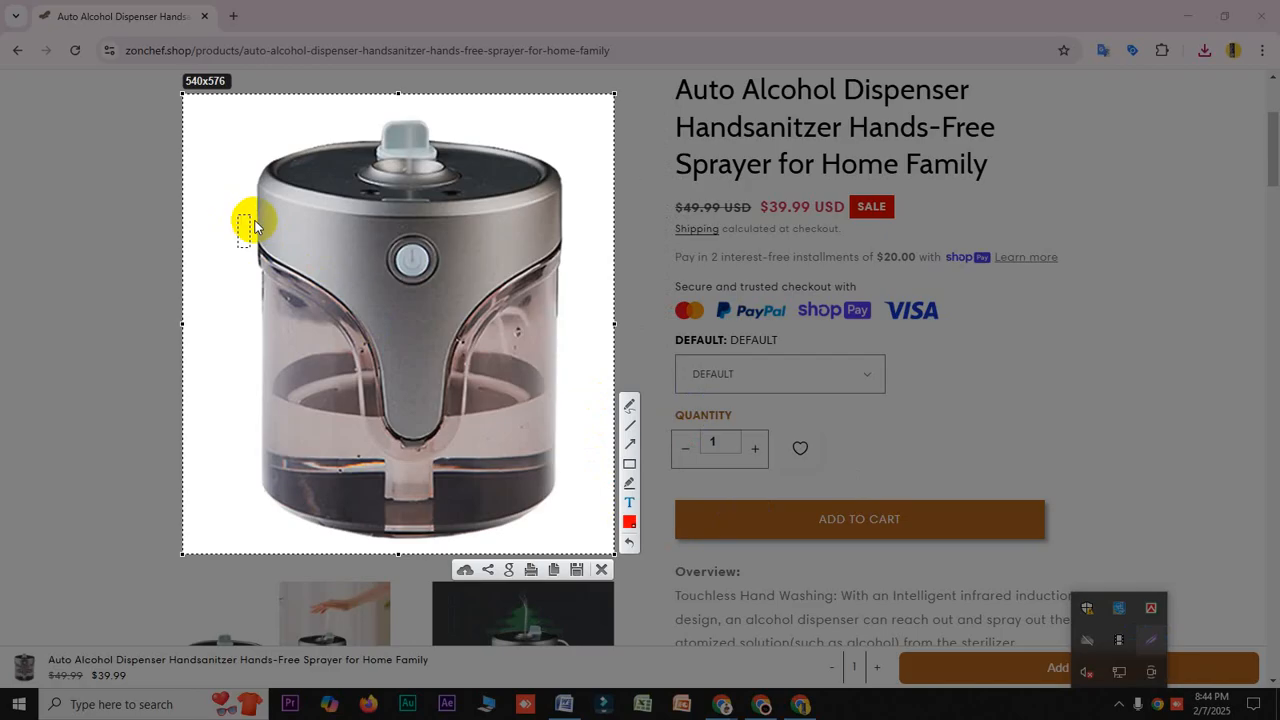
type("50")
type("fer")
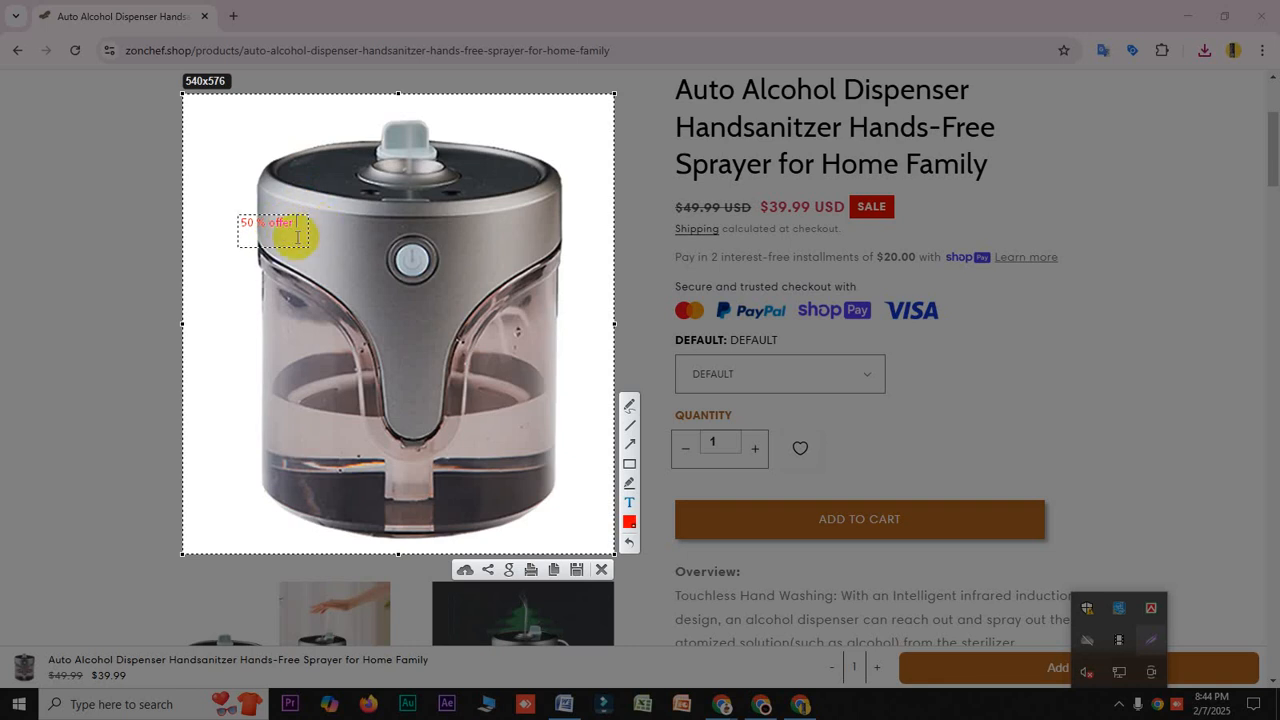
scroll(285, 232, "up", 6)
left_click_drag(310, 288, 261, 194)
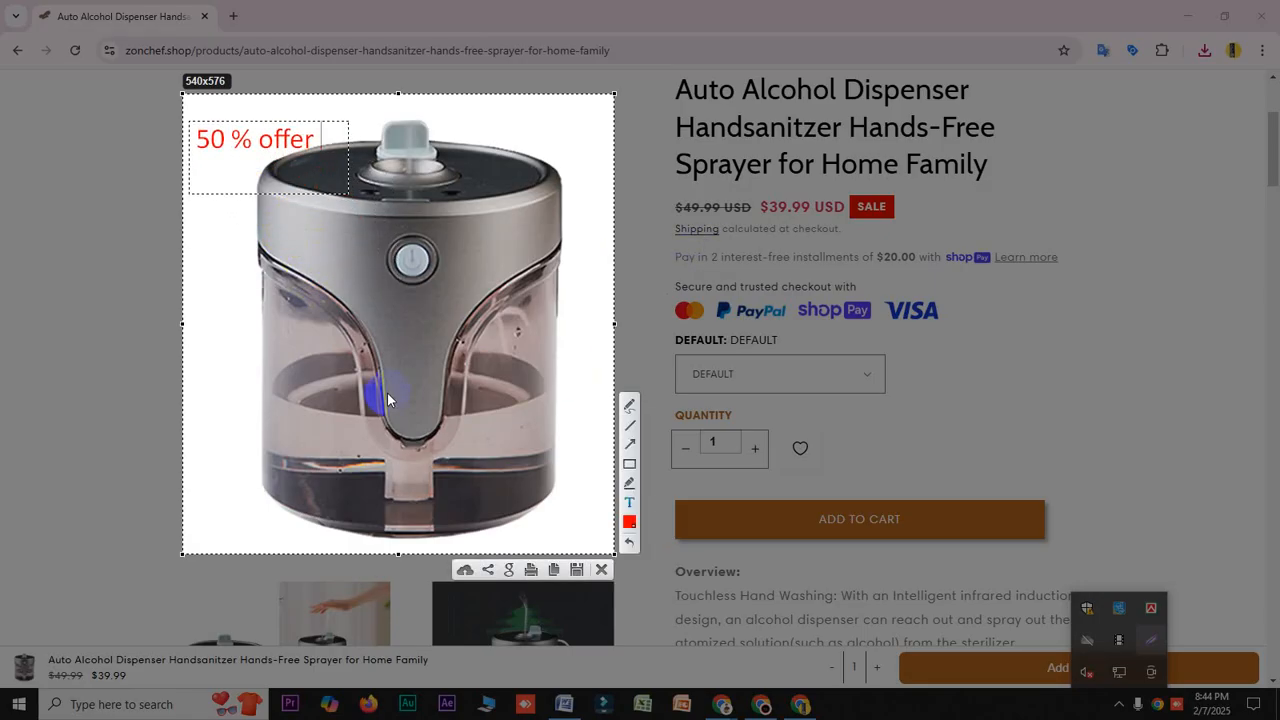
- Save the annotated capture as Screenshot_32.png in the Lightshot folder
right_click(518, 393)
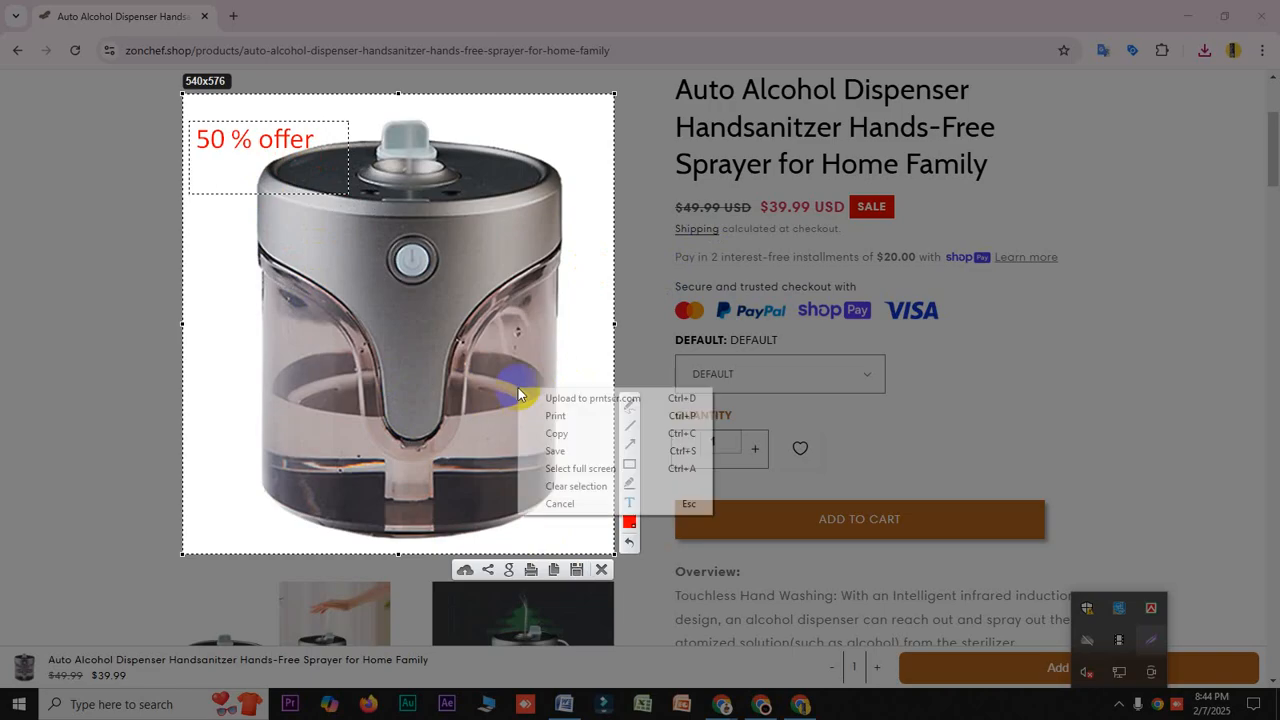
left_click(560, 450)
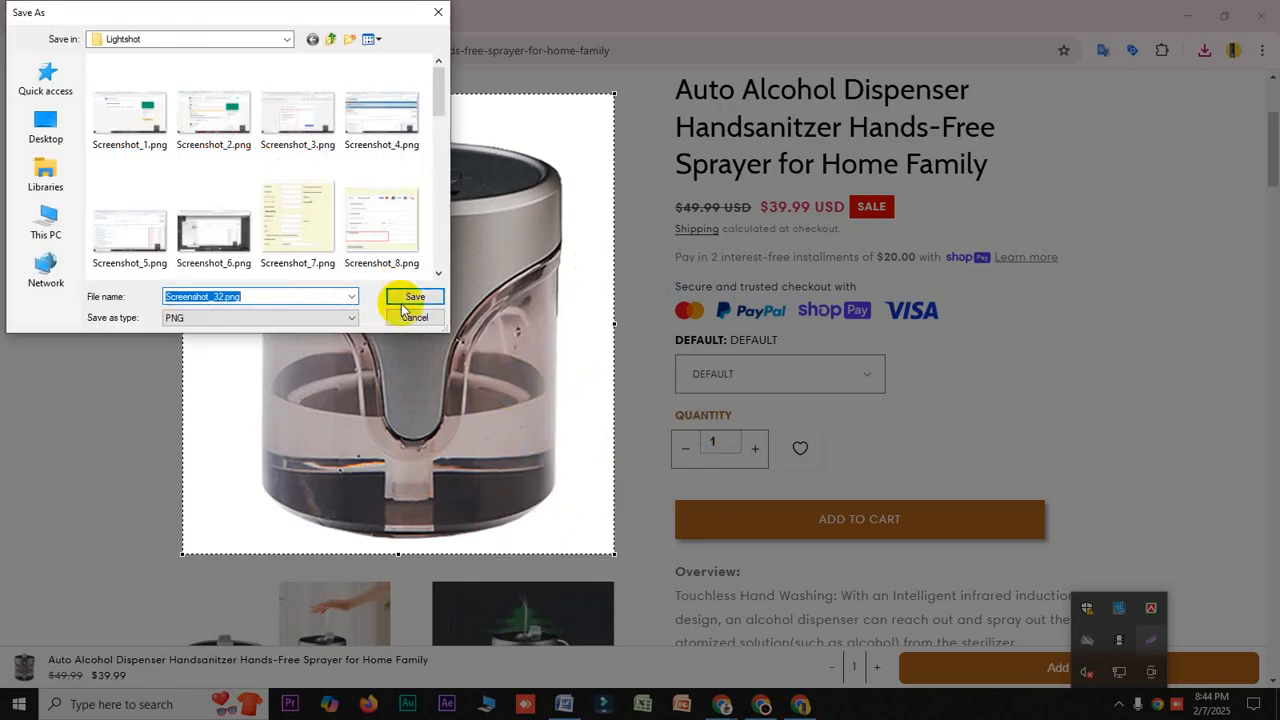
left_click(414, 296)
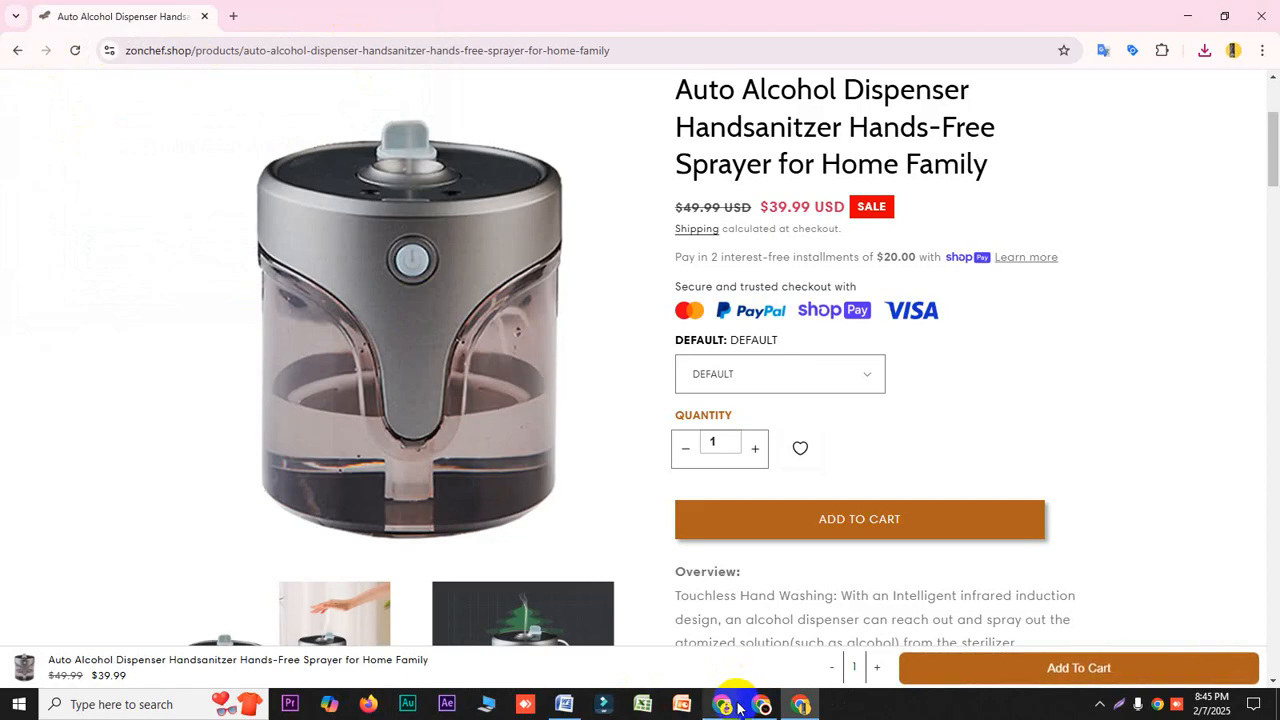
- Copy the words "Auto Alcohol Dispenser Handsanitzer" from the product page title
scroll(690, 175, "up", 2)
scroll(338, 152, "up", 1)
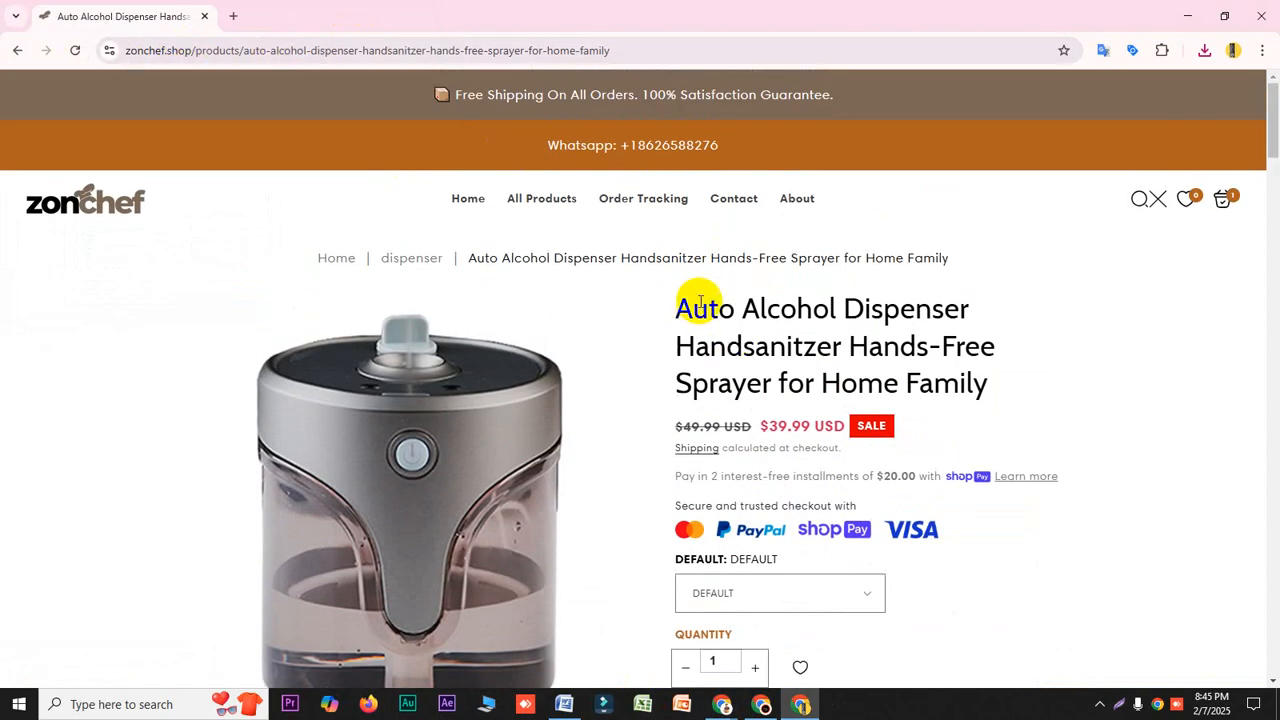
left_click_drag(683, 300, 965, 316)
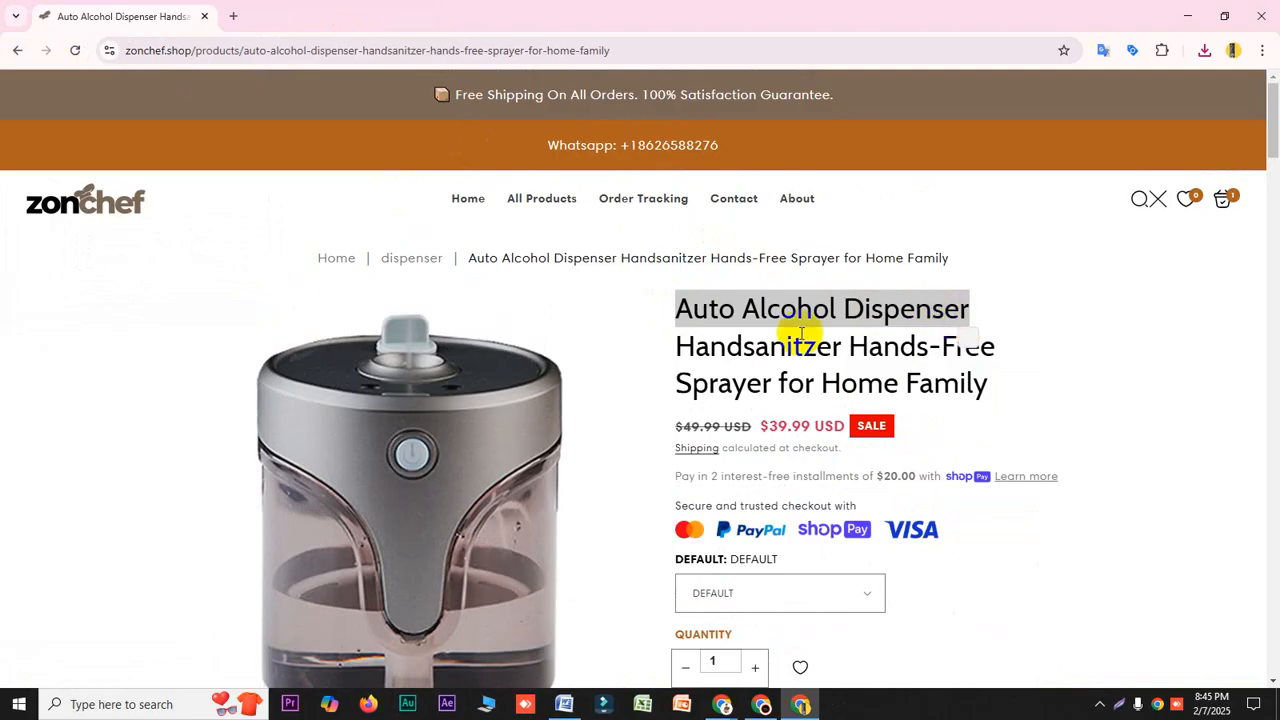
left_click_drag(842, 346, 674, 317)
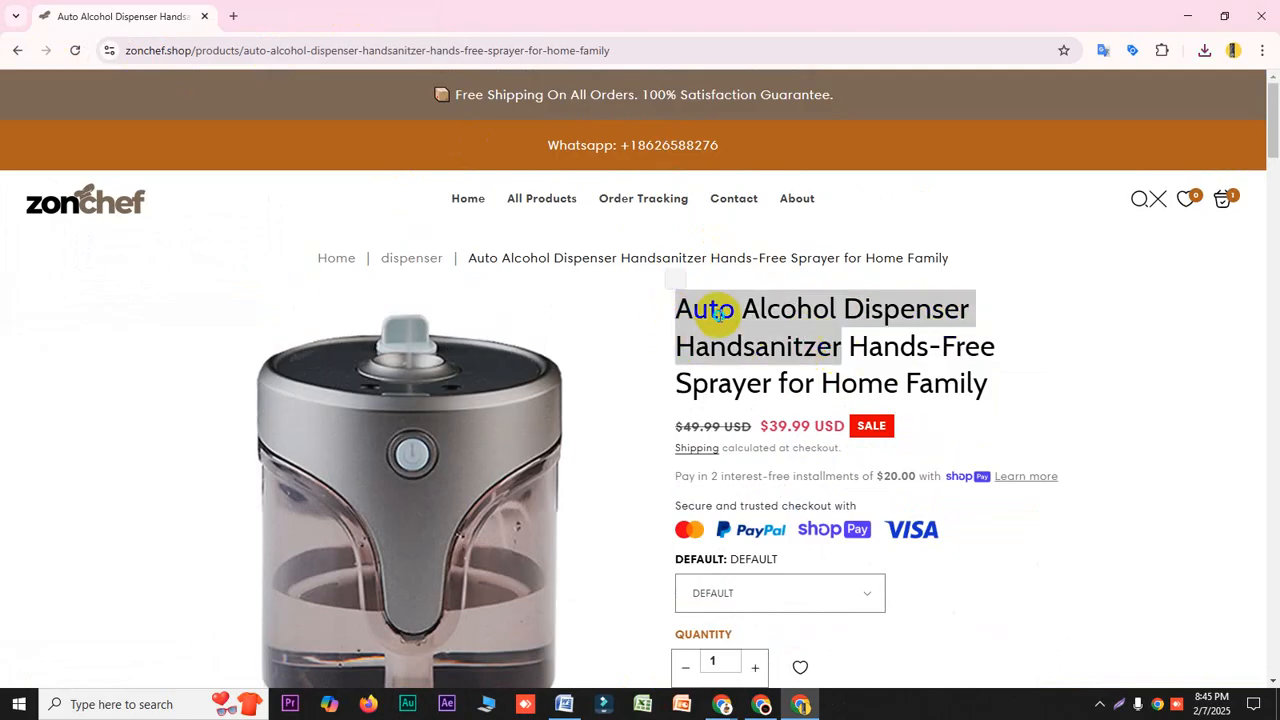
right_click(730, 318)
left_click(775, 337)
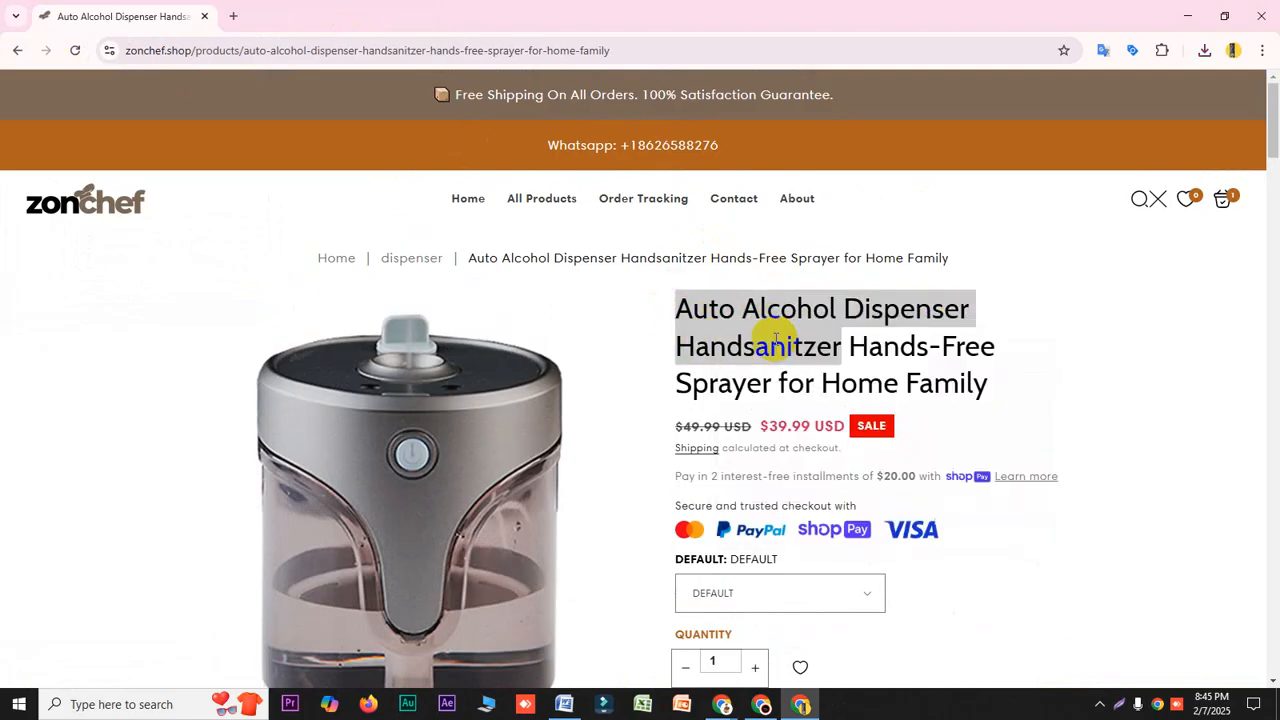
- Switch to Ads Manager, dismiss the payment method notice, and rename the campaign "Auto Alcohol Dispenser Handsanitzer sales"
left_click(761, 704)
left_click(515, 14)
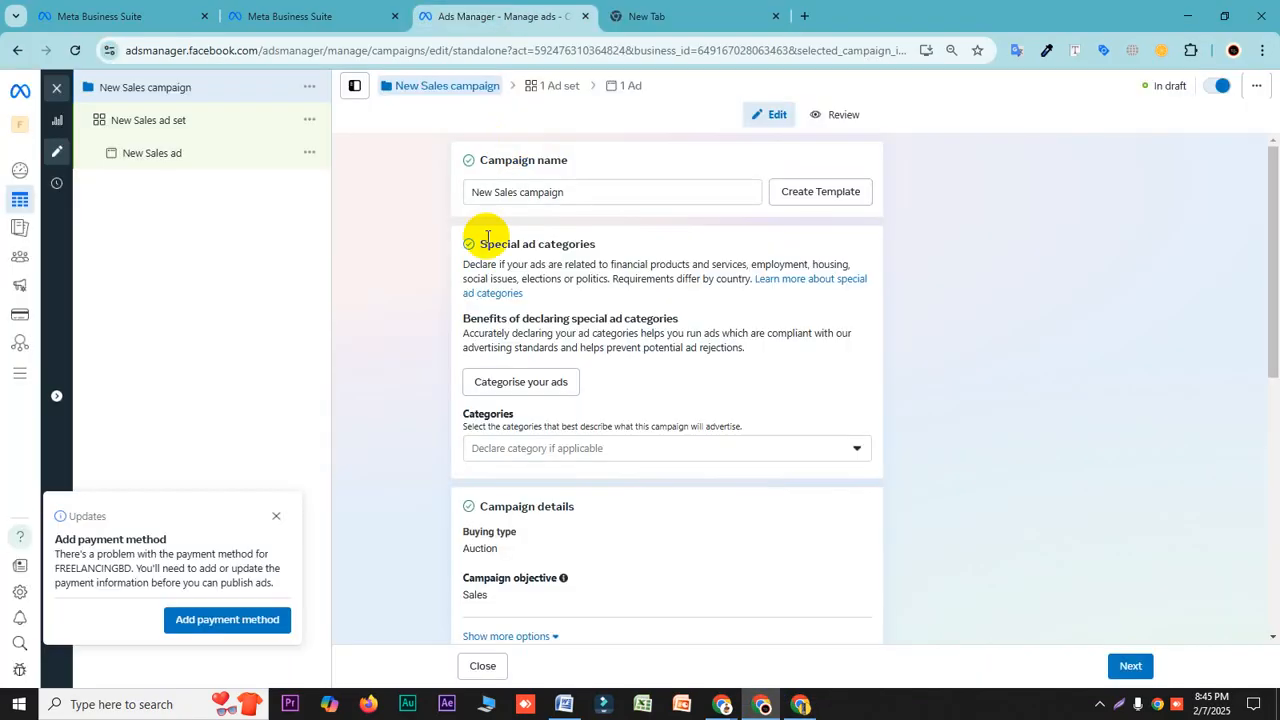
left_click(276, 517)
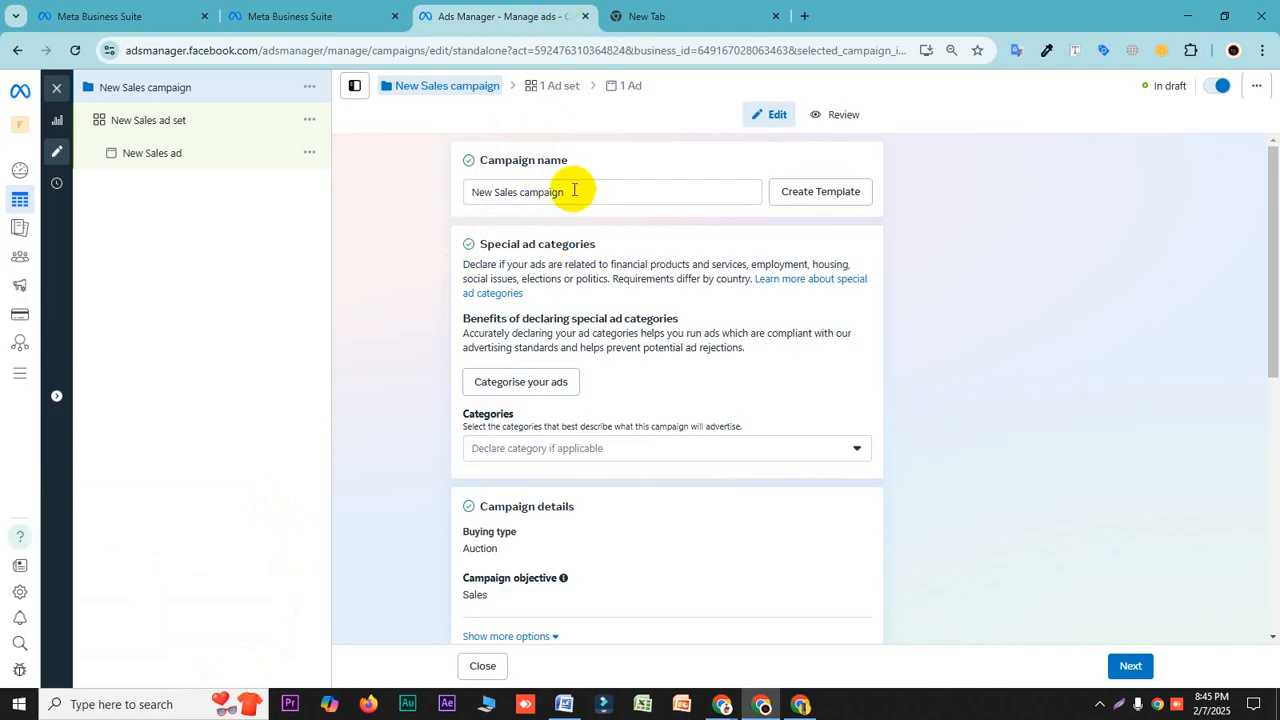
left_click(472, 190)
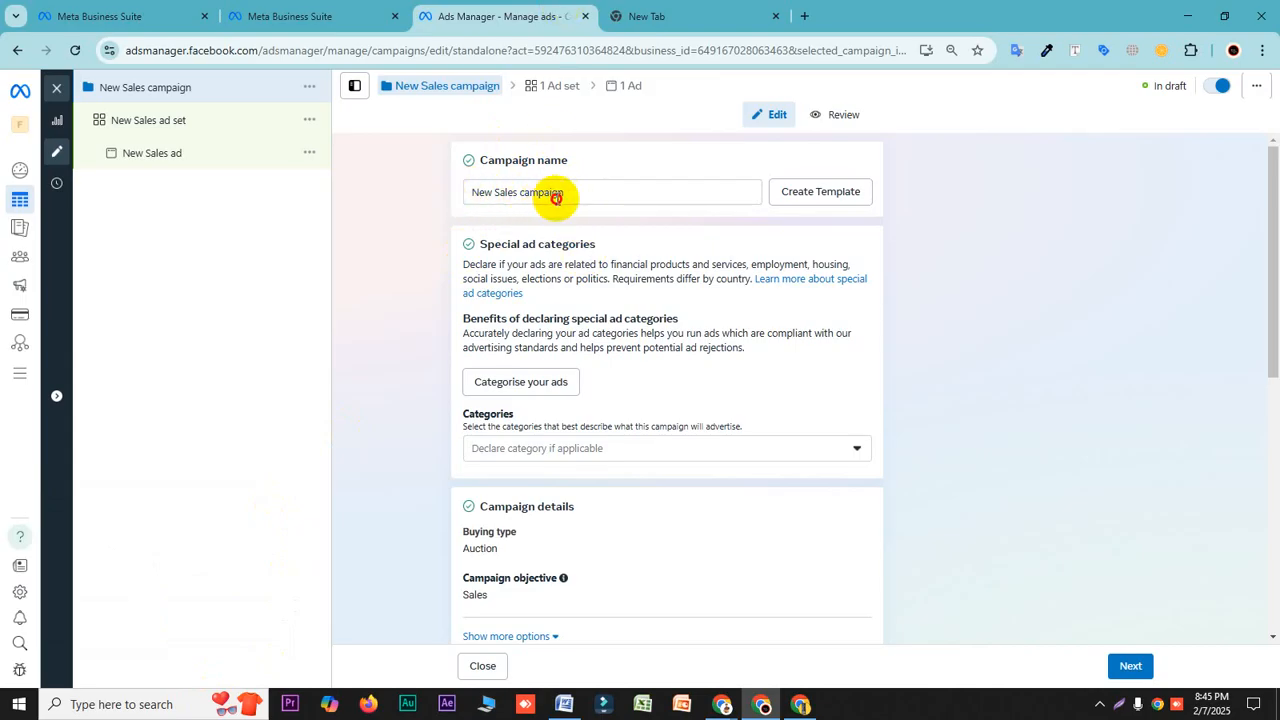
left_click_drag(580, 194, 463, 191)
right_click(507, 197)
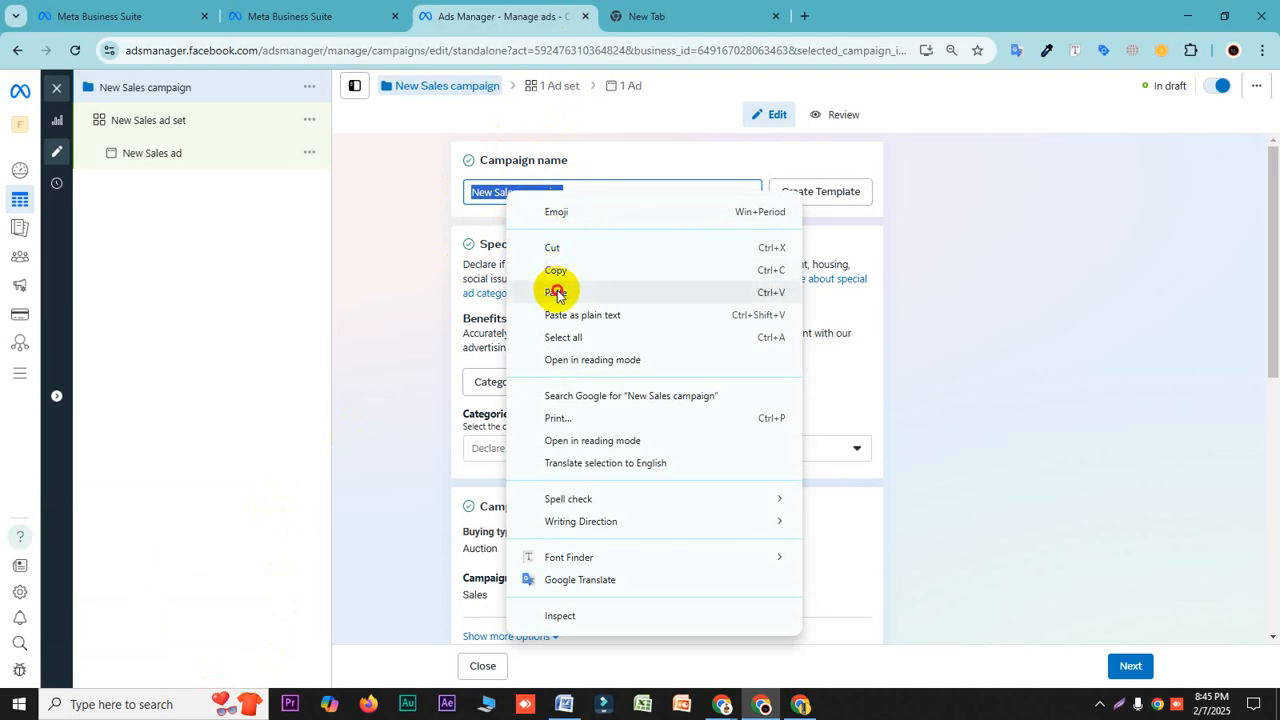
left_click(557, 291)
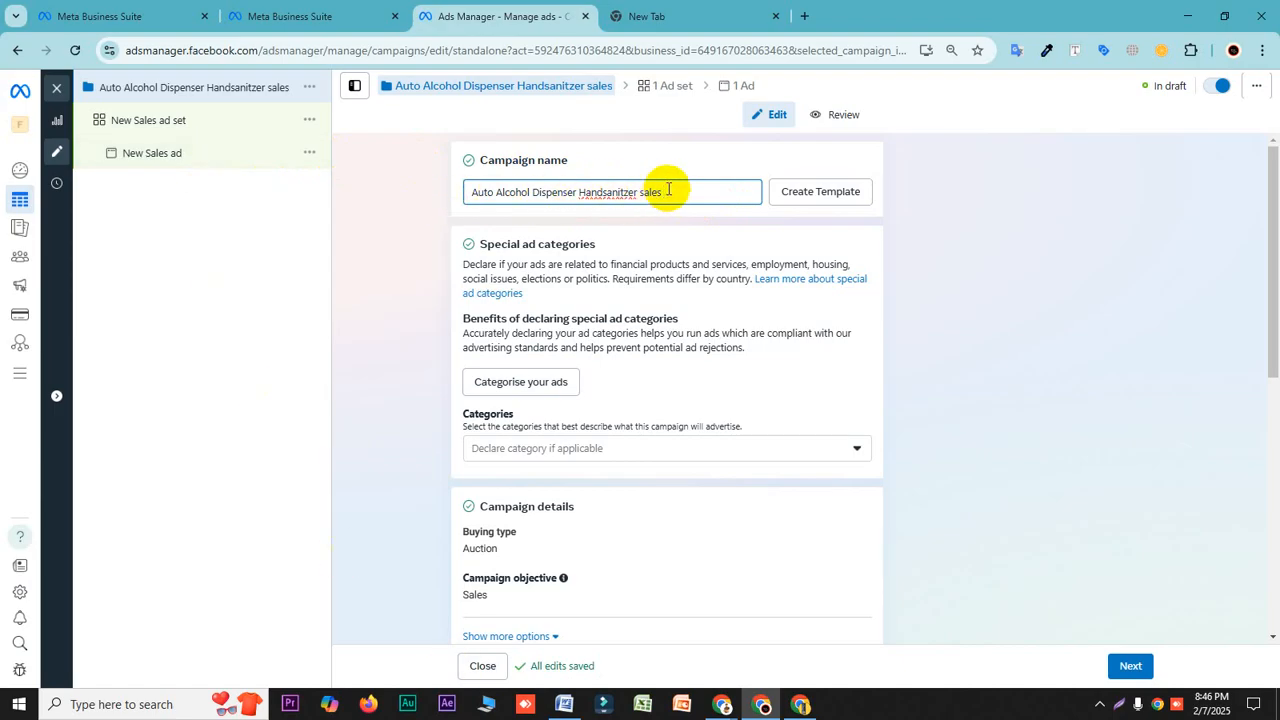
- Review the wording of the campaign name, from the product name through the word "sales"
left_click_drag(663, 191, 443, 178)
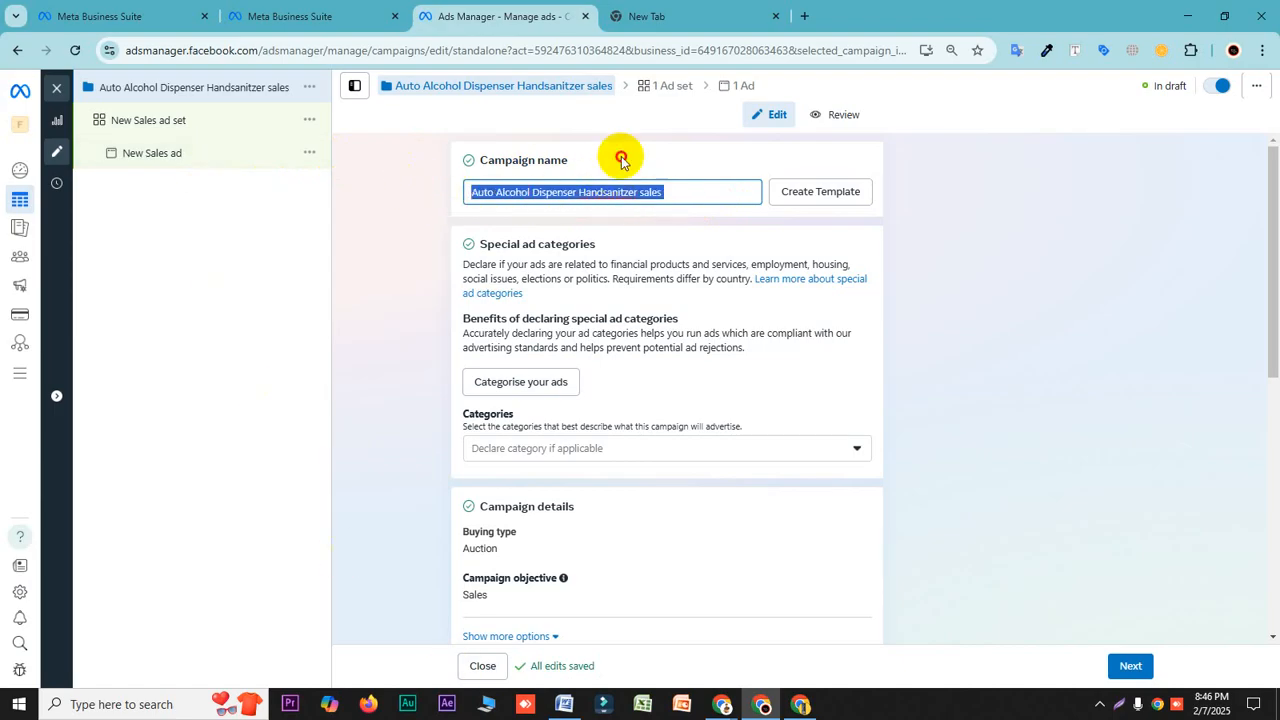
left_click(642, 189)
left_click_drag(657, 191, 449, 191)
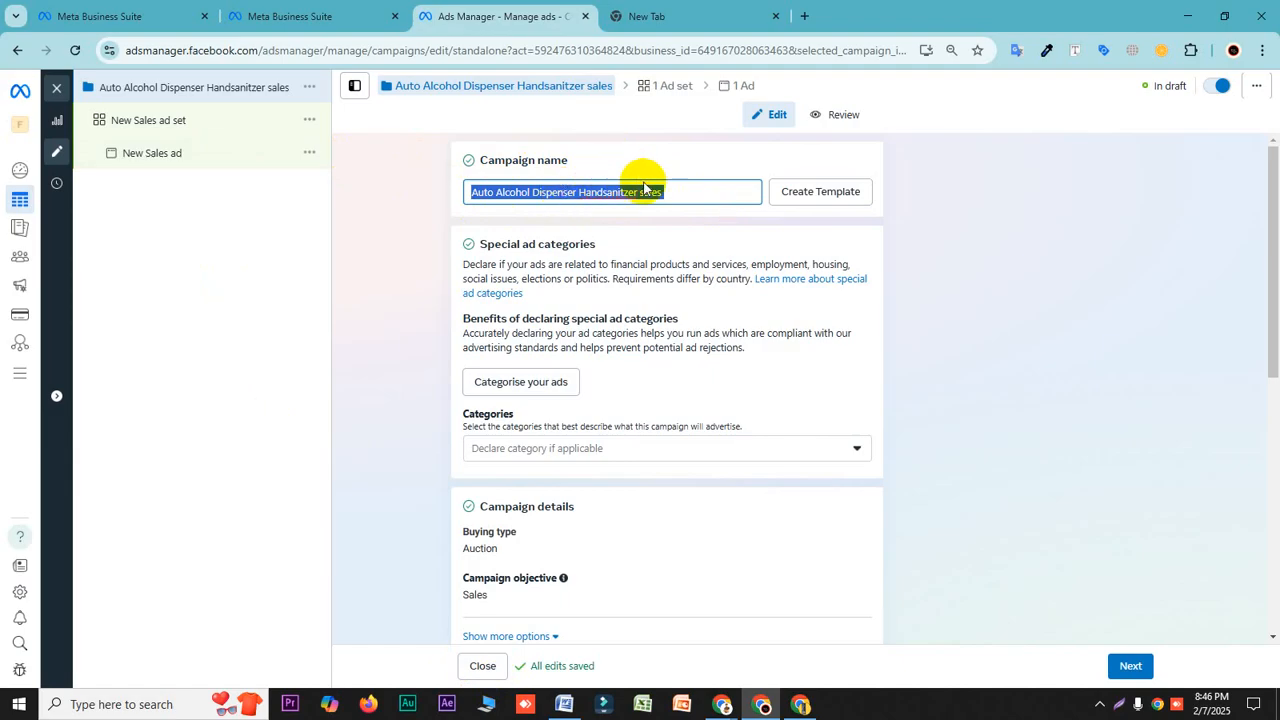
left_click(668, 195)
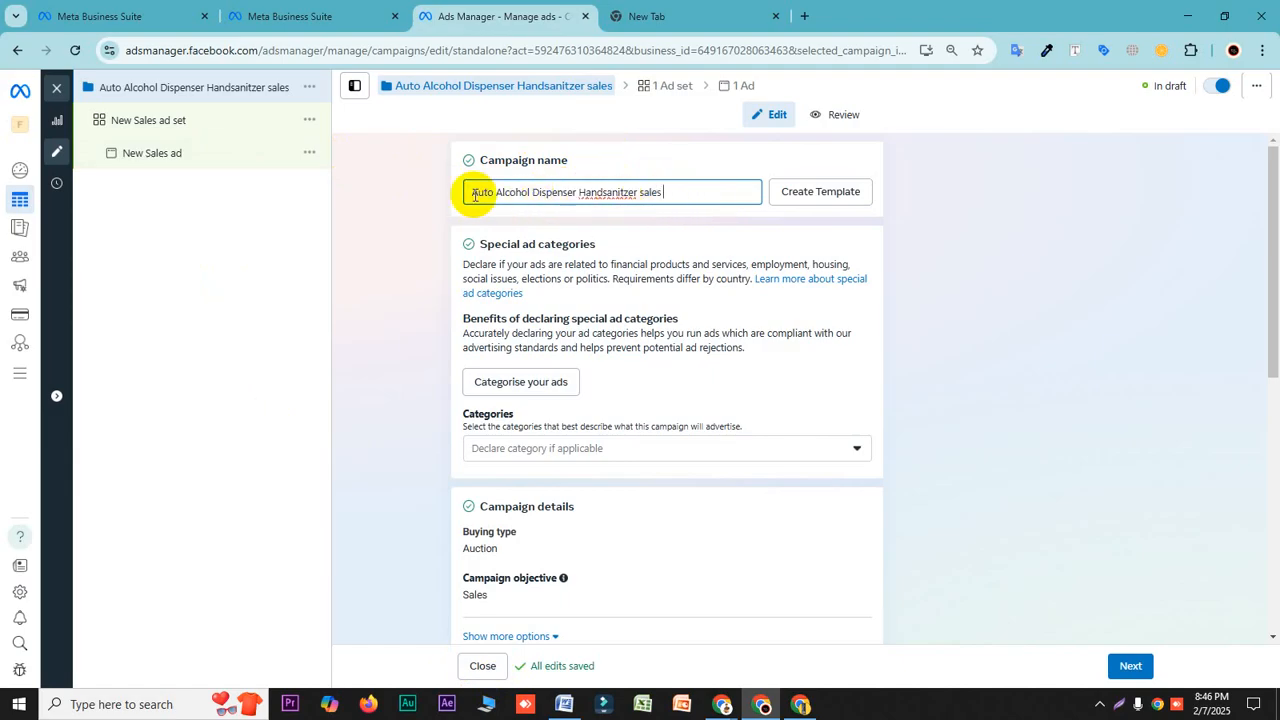
left_click_drag(472, 193, 646, 192)
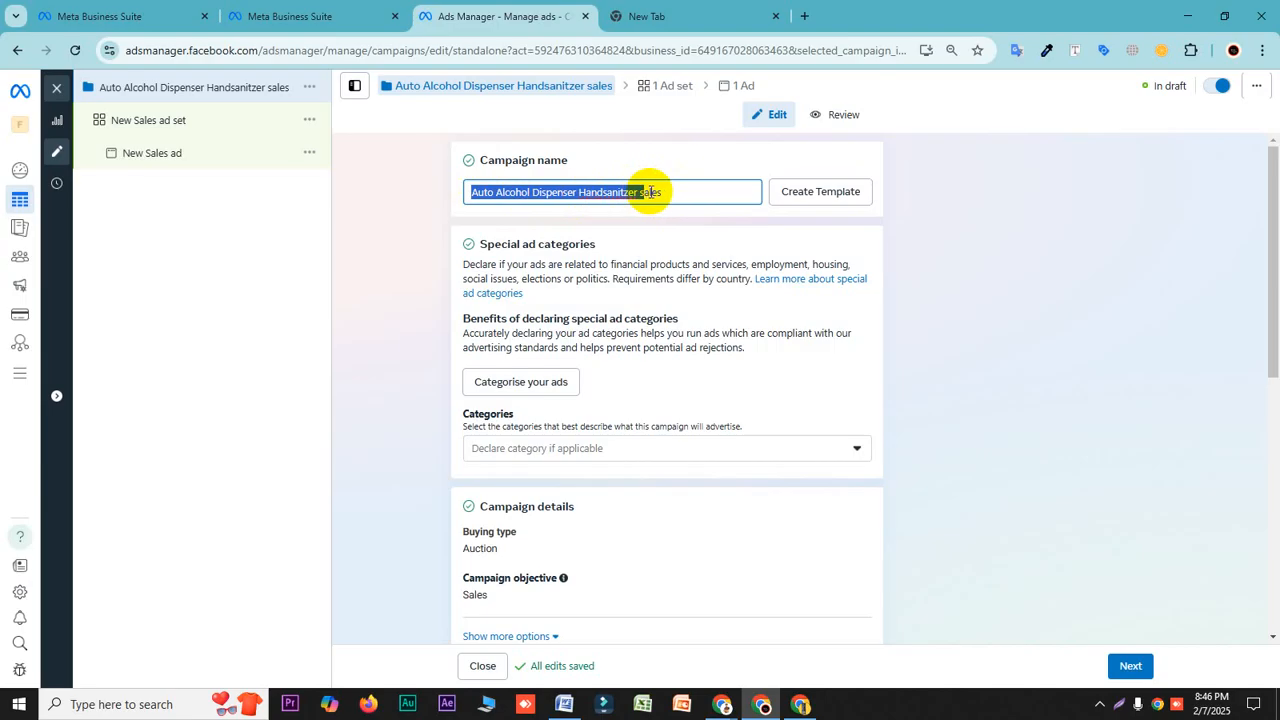
left_click(668, 191)
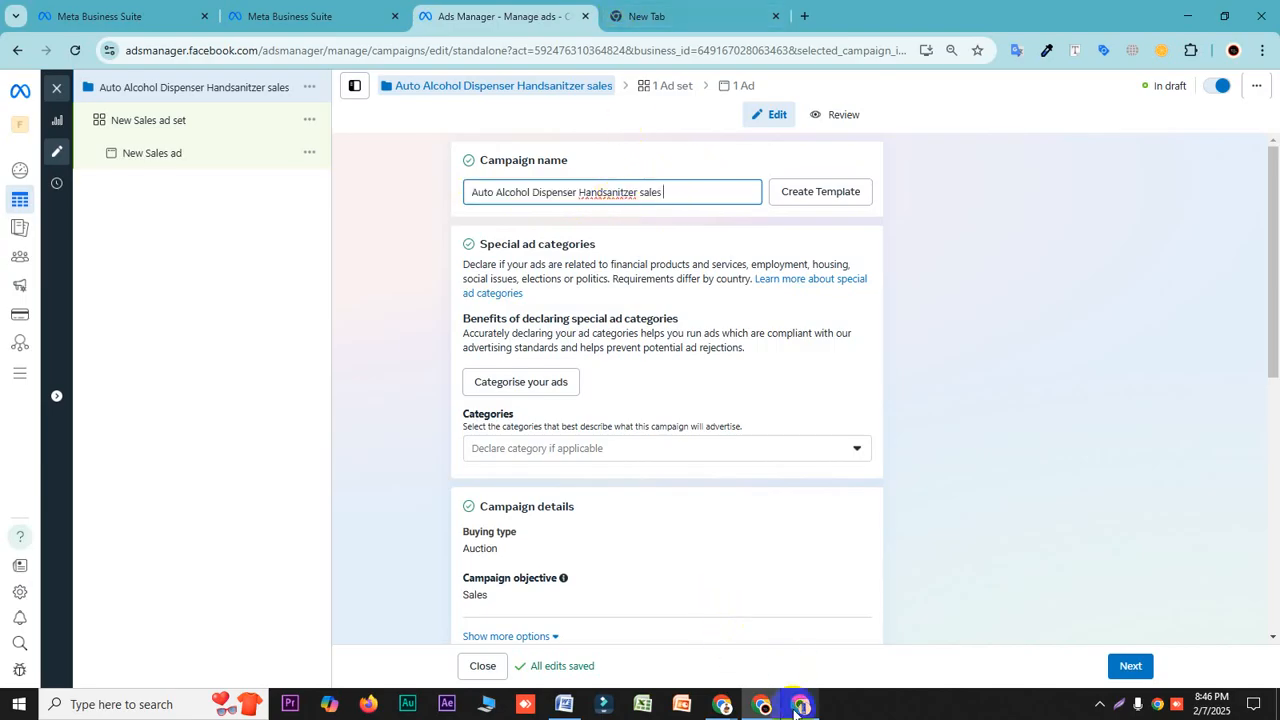
left_click_drag(669, 191, 434, 194)
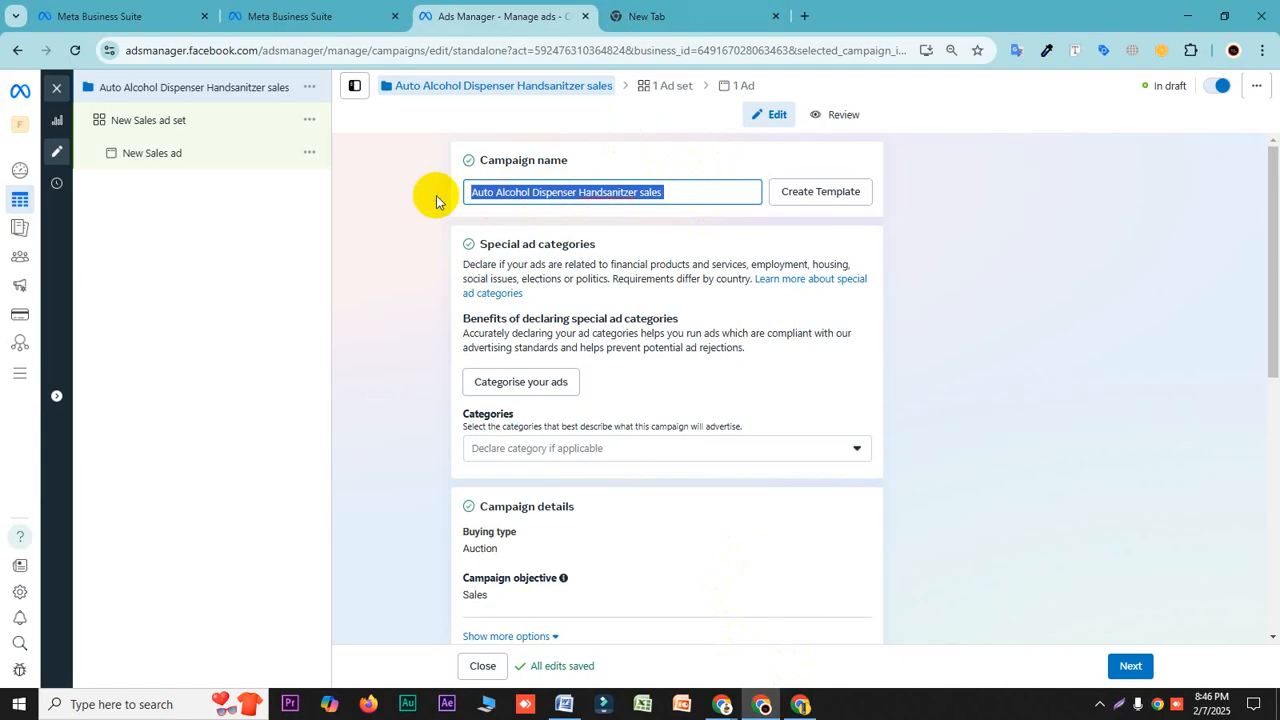
left_click(684, 192)
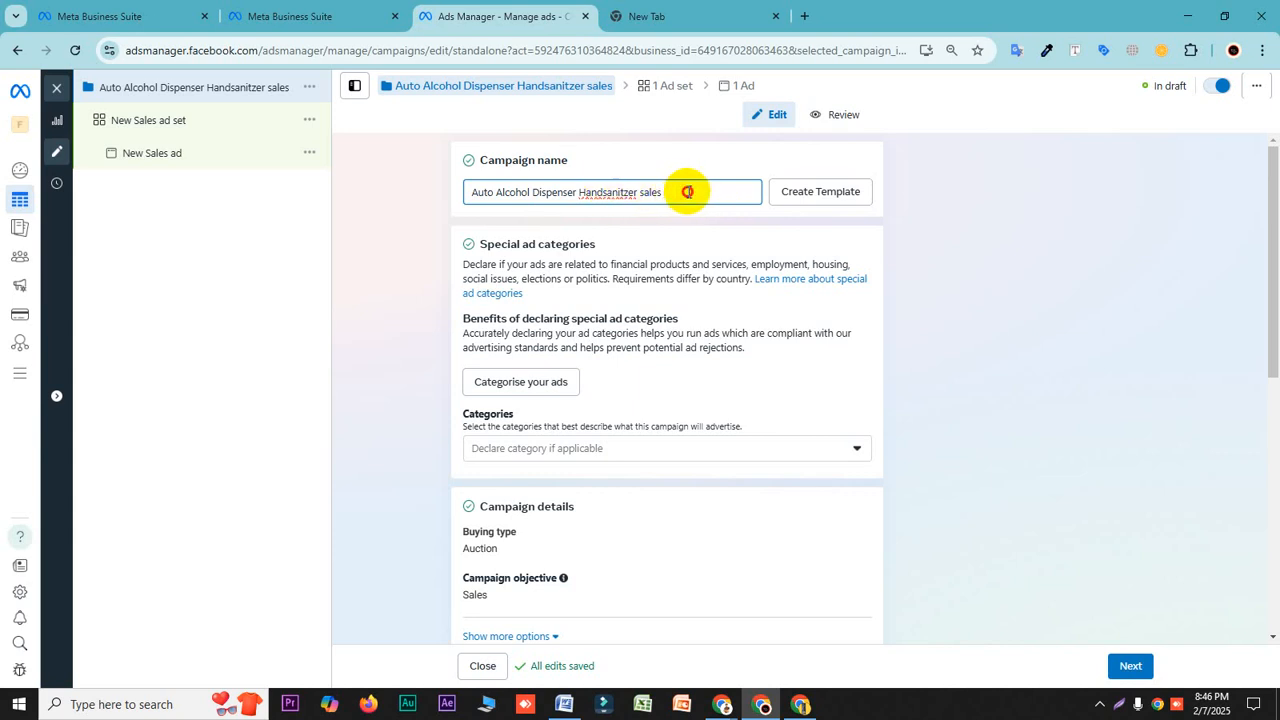
left_click_drag(686, 191, 476, 188)
key("ctrl+c")
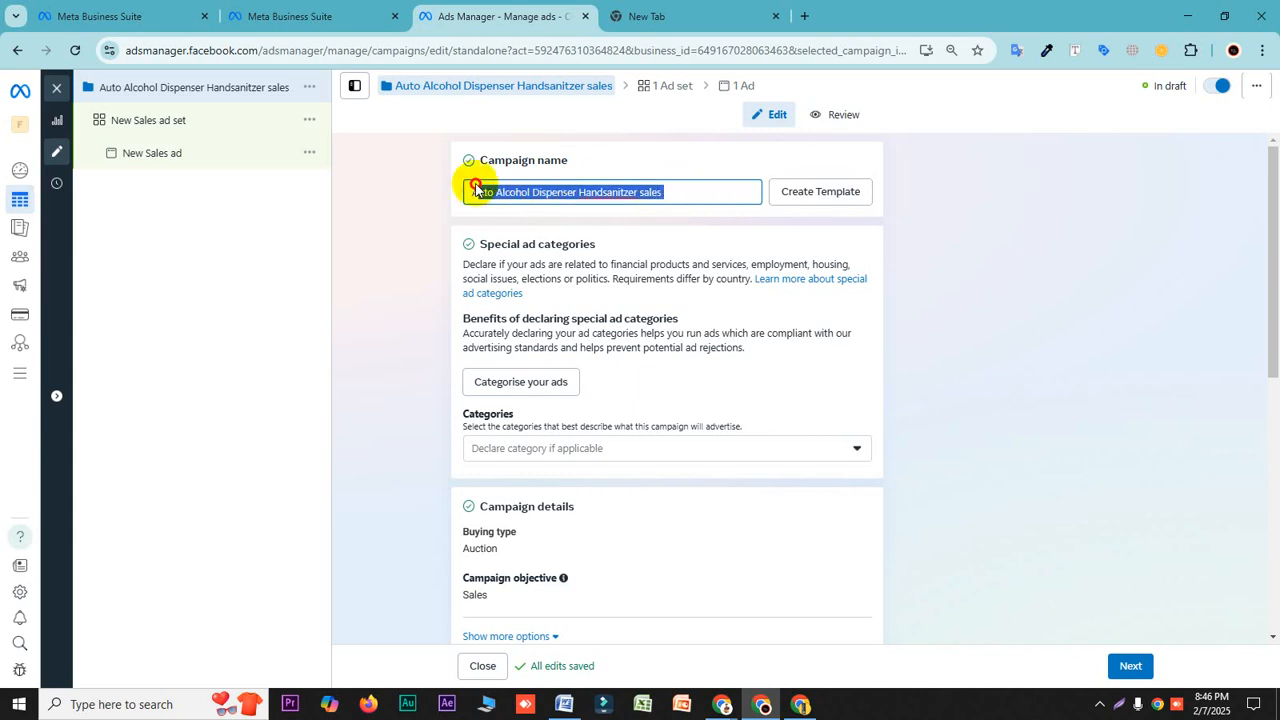
left_click(674, 189)
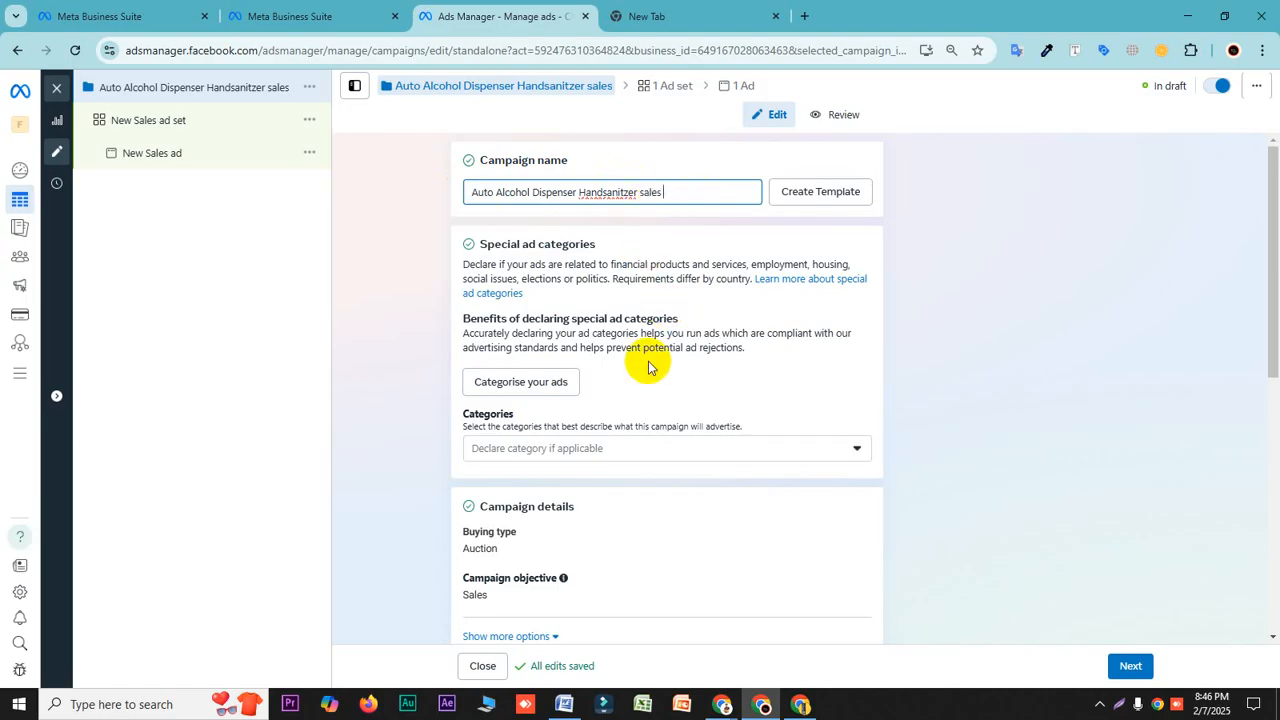
- Open the campaign's buying type for editing and choose Auction
scroll(600, 380, "down", 3)
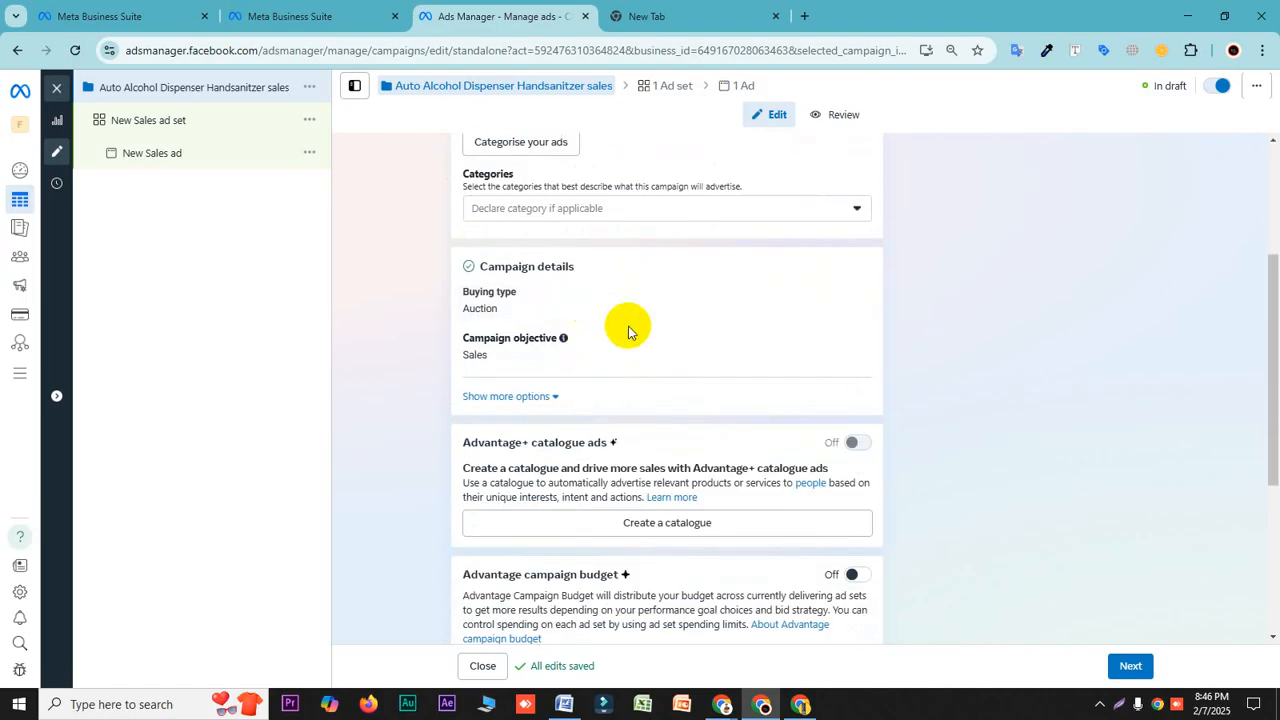
left_click(852, 293)
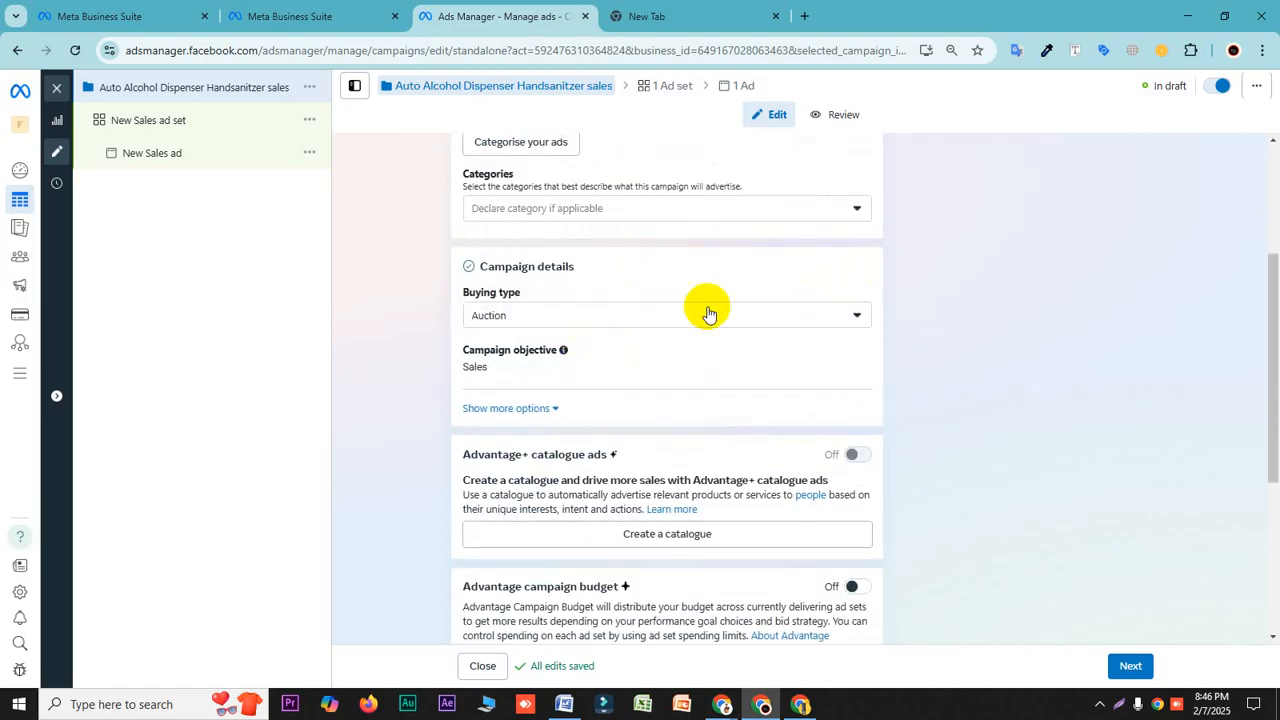
left_click(563, 316)
left_click(543, 348)
- Look over the remaining campaign settings and enlarge the browser page zoom to 110%
scroll(644, 333, "down", 1)
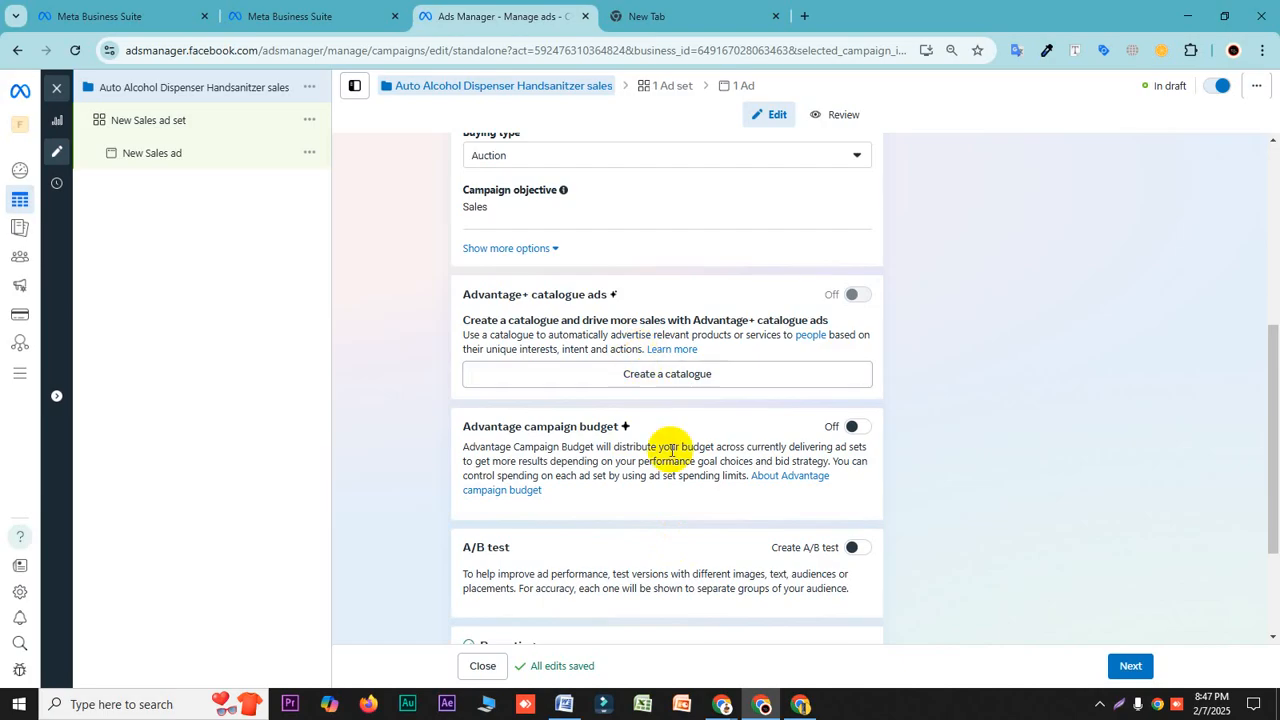
scroll(675, 470, "down", 1)
scroll(657, 450, "down", 1)
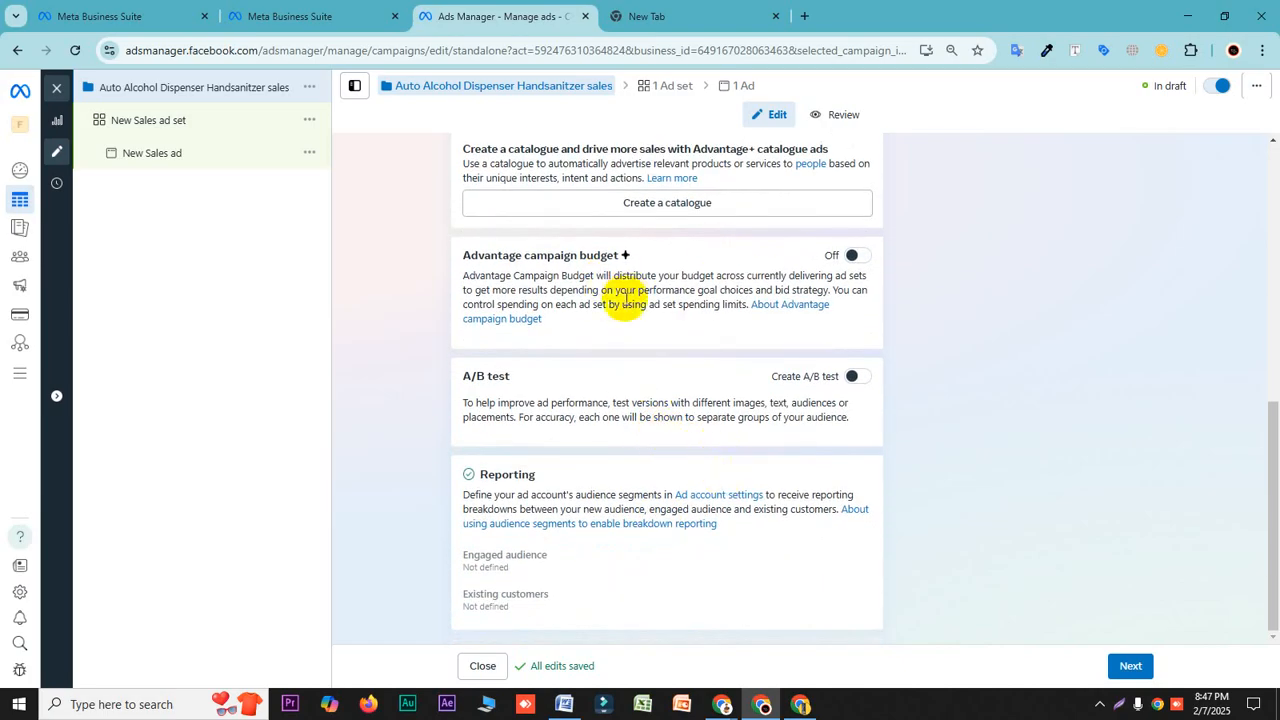
left_click(1262, 50)
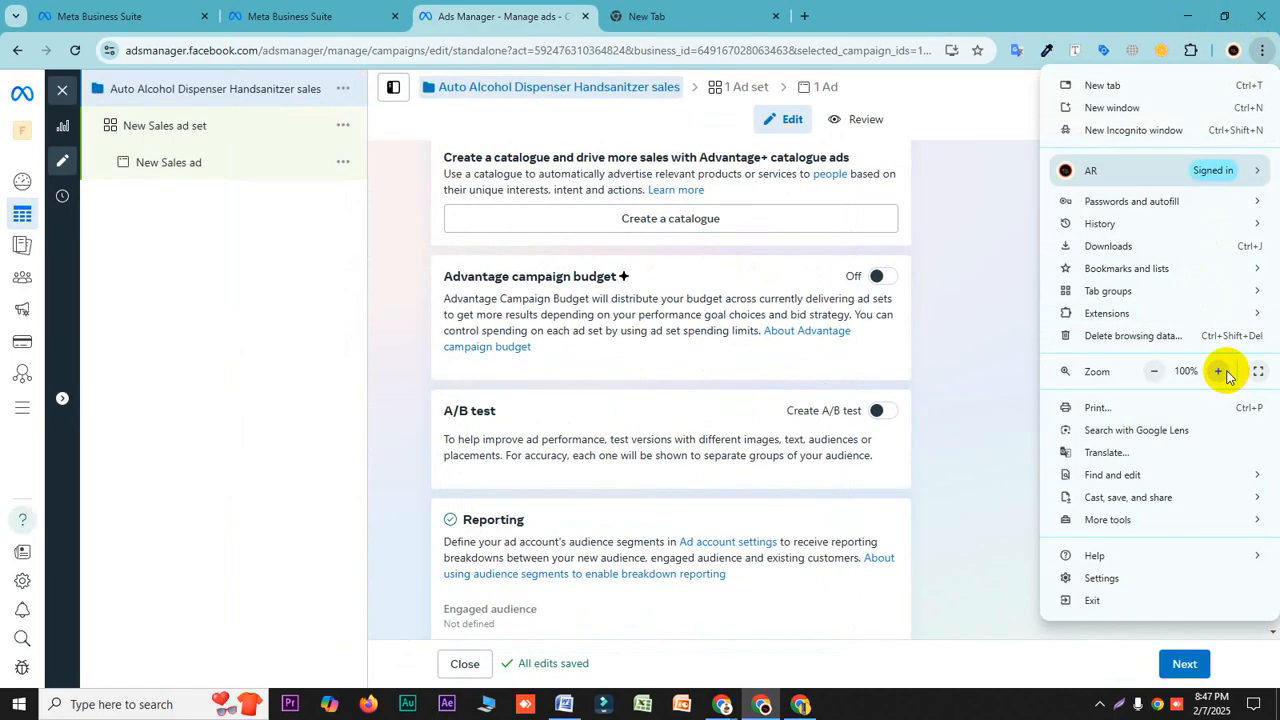
left_click(1218, 371)
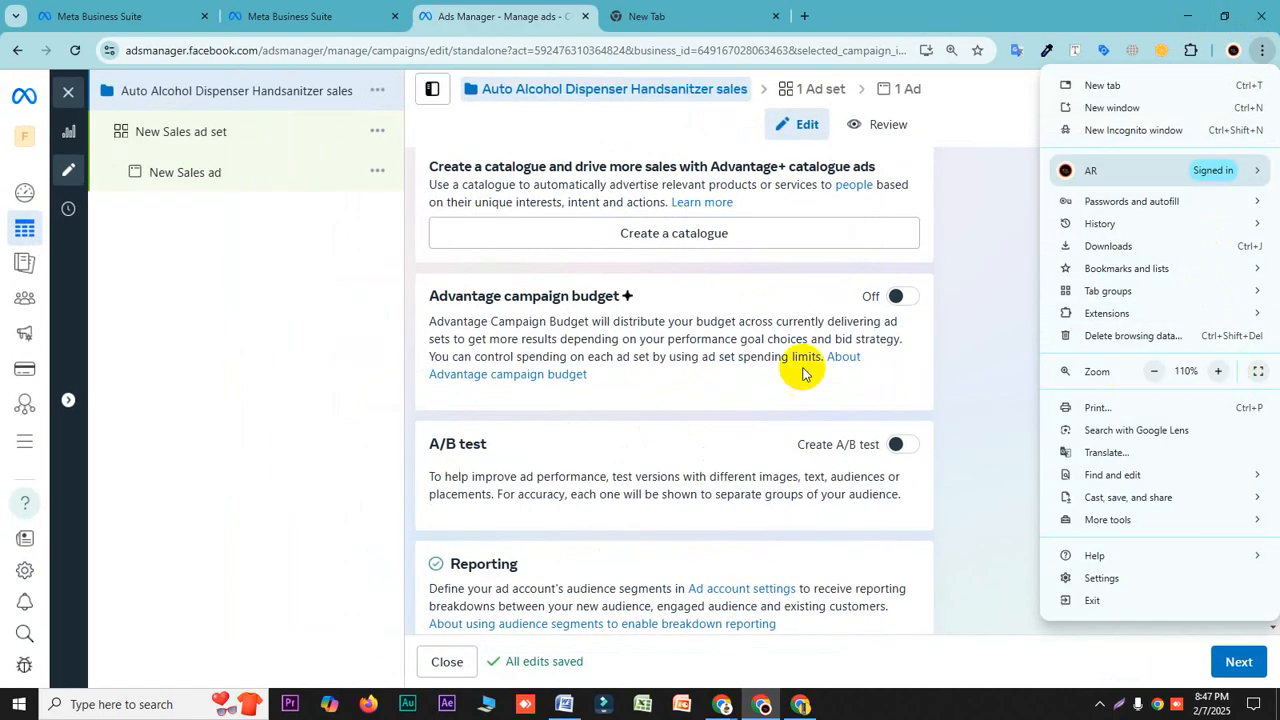
left_click(968, 205)
- Proceed to the ad set level and rename the ad set "Auto Alcohol Dispenser Handsanitzer Sales"
scroll(757, 463, "down", 3)
left_click(1240, 661)
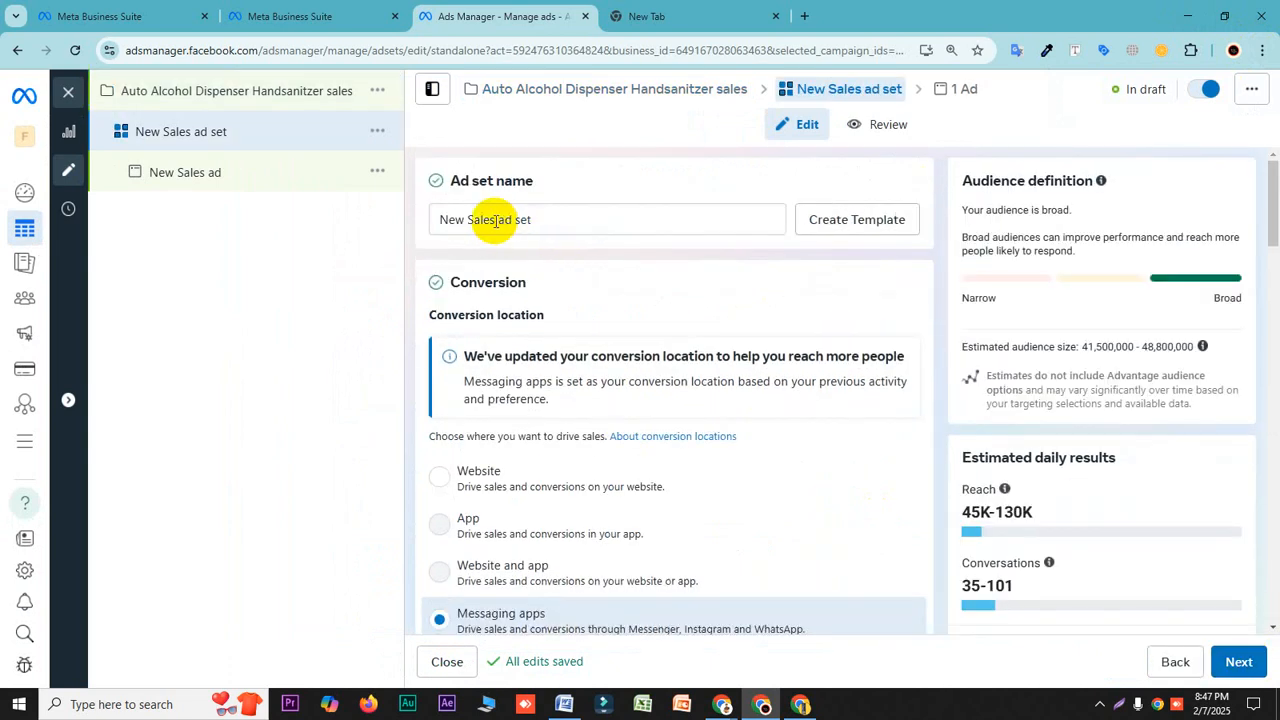
left_click(543, 219)
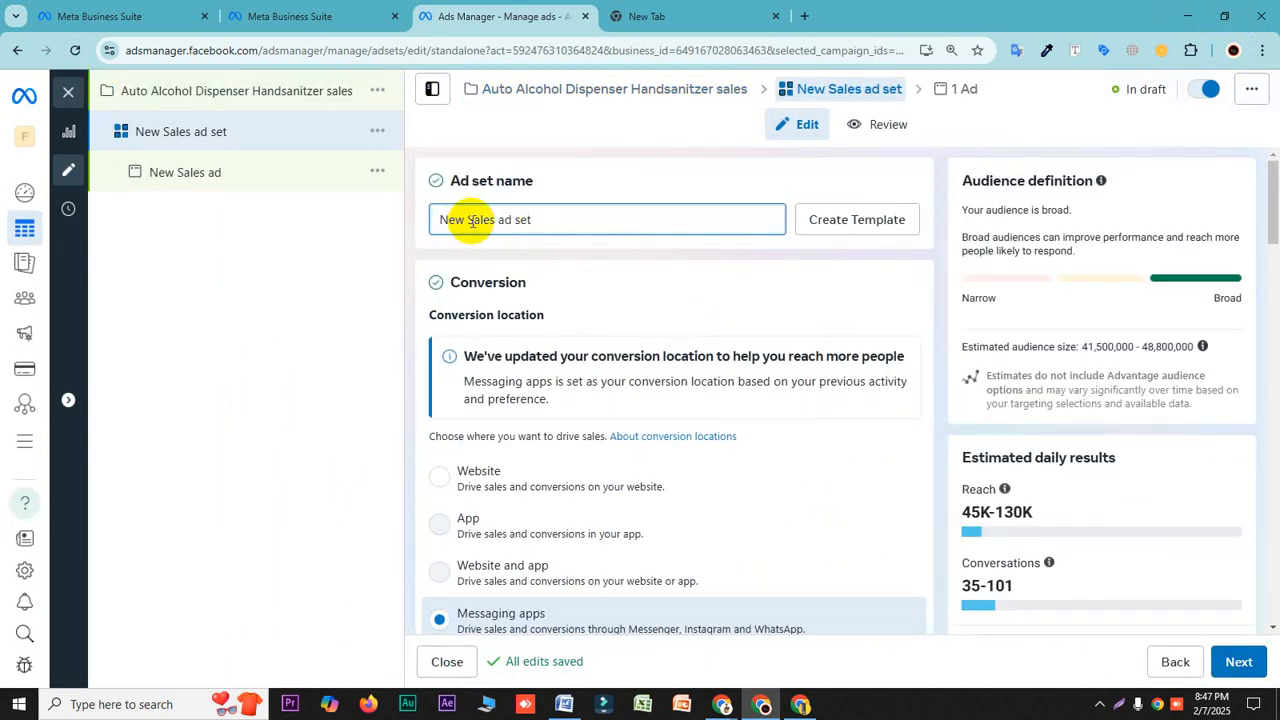
left_click_drag(463, 219, 340, 222)
key("BackSpace")
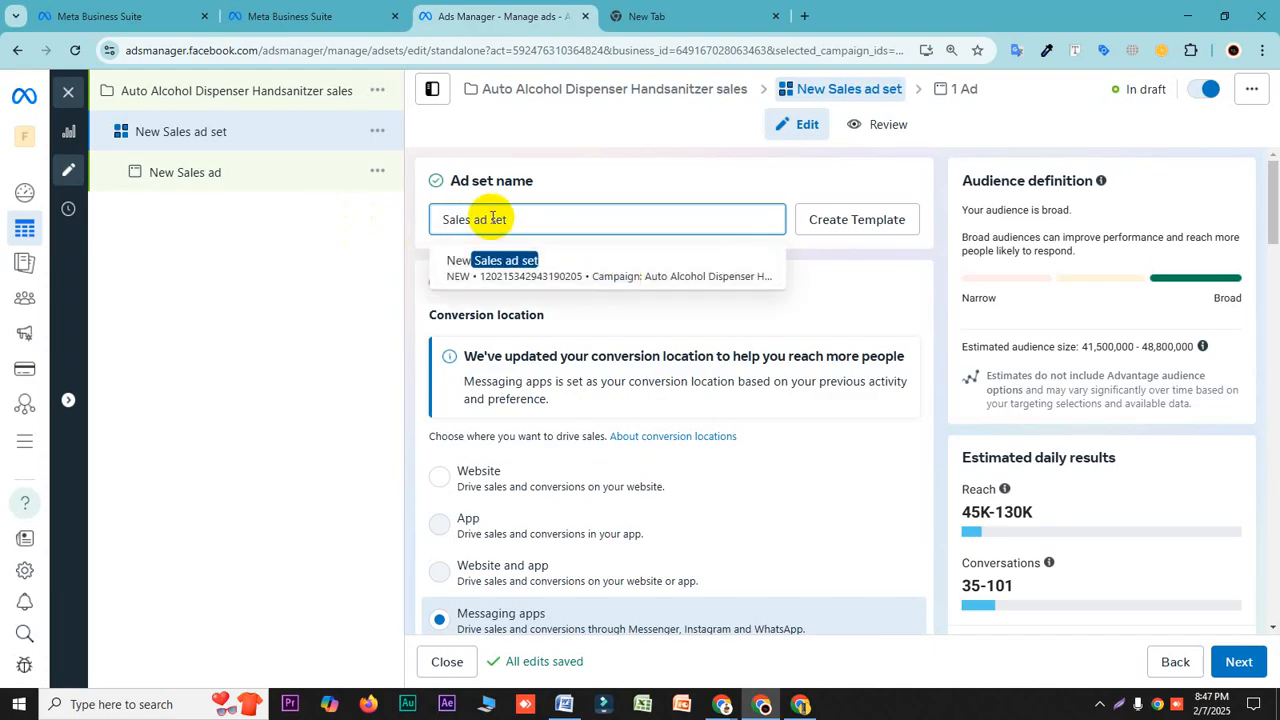
left_click(526, 219)
left_click_drag(472, 219, 563, 220)
key("BackSpace")
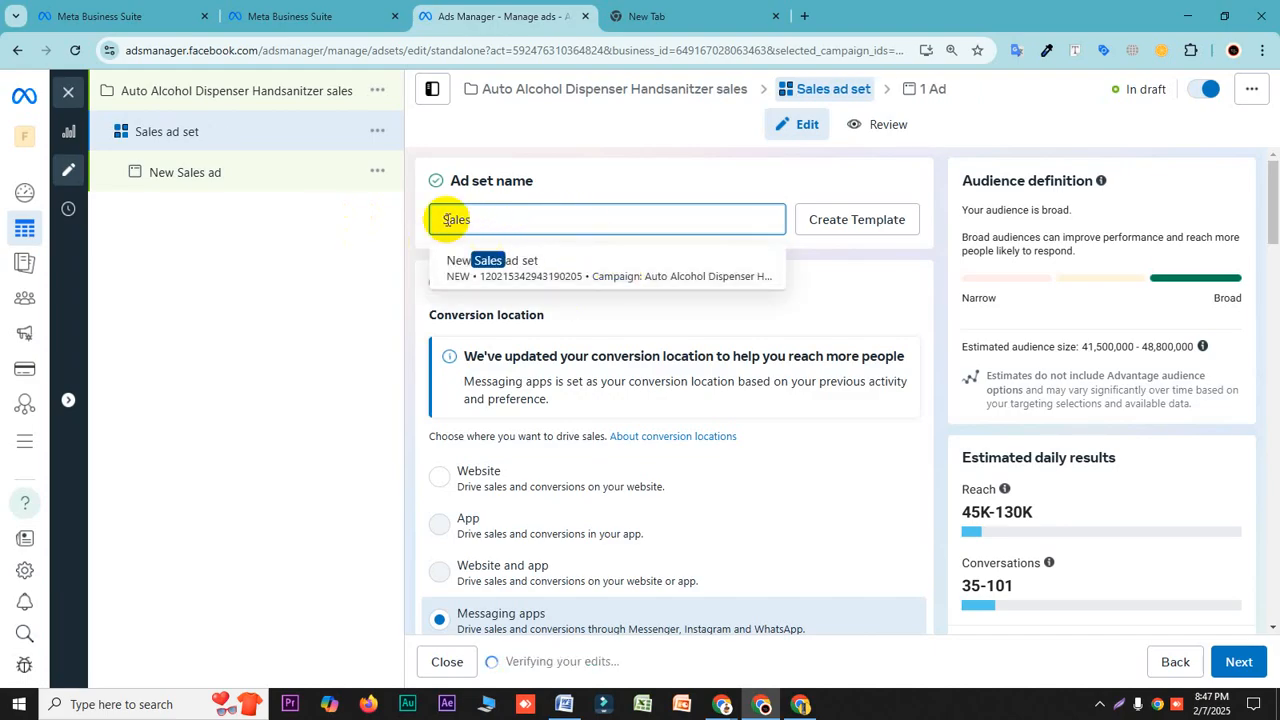
right_click(445, 219)
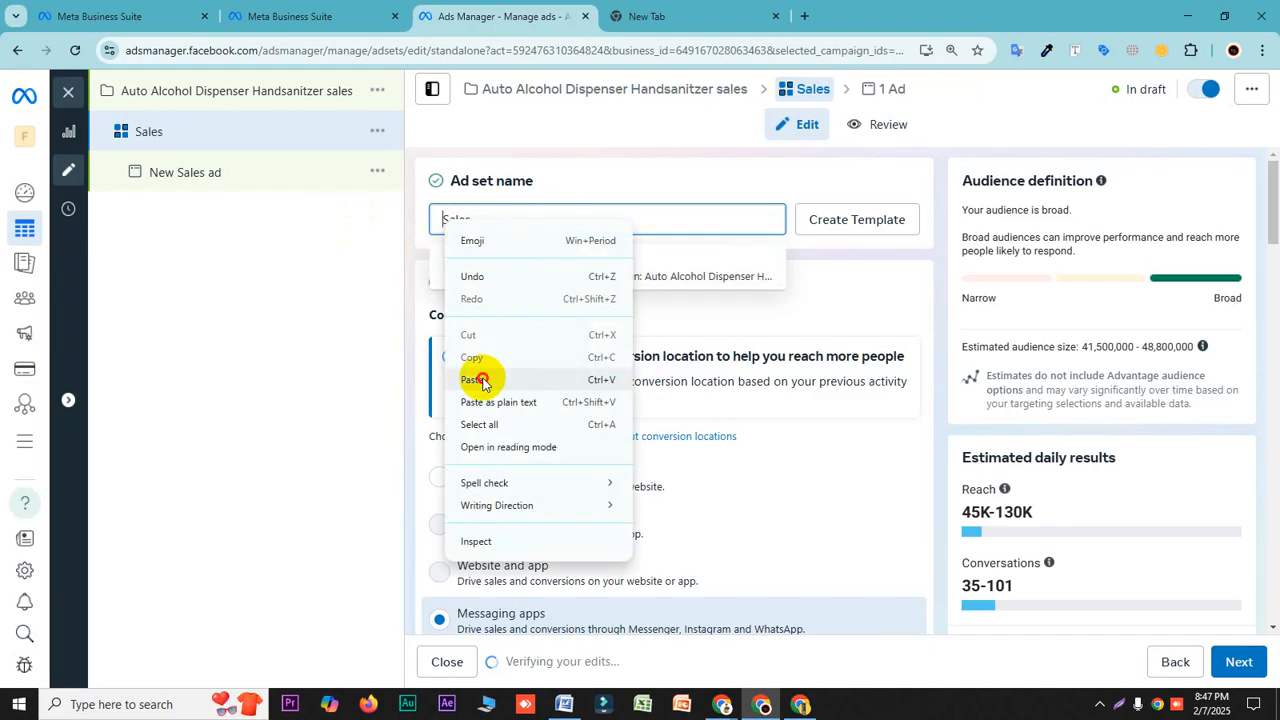
left_click(480, 374)
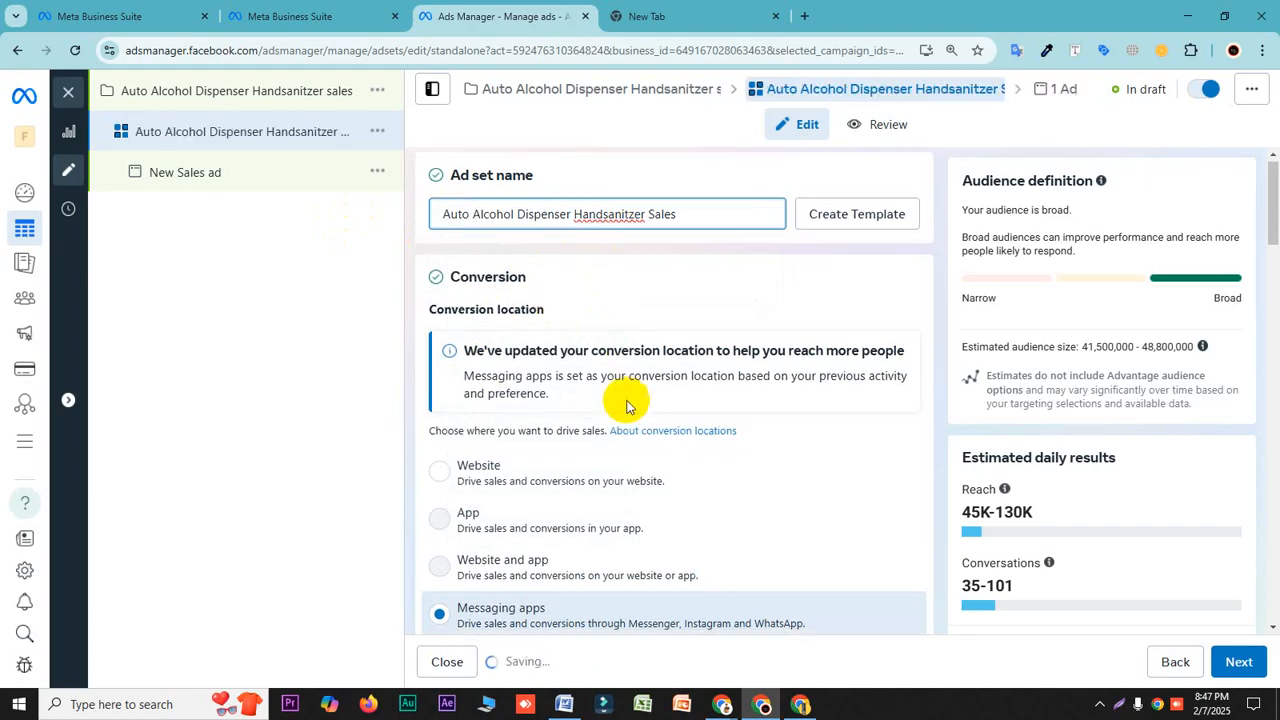
scroll(623, 440, "down", 2)
scroll(531, 340, "up", 2)
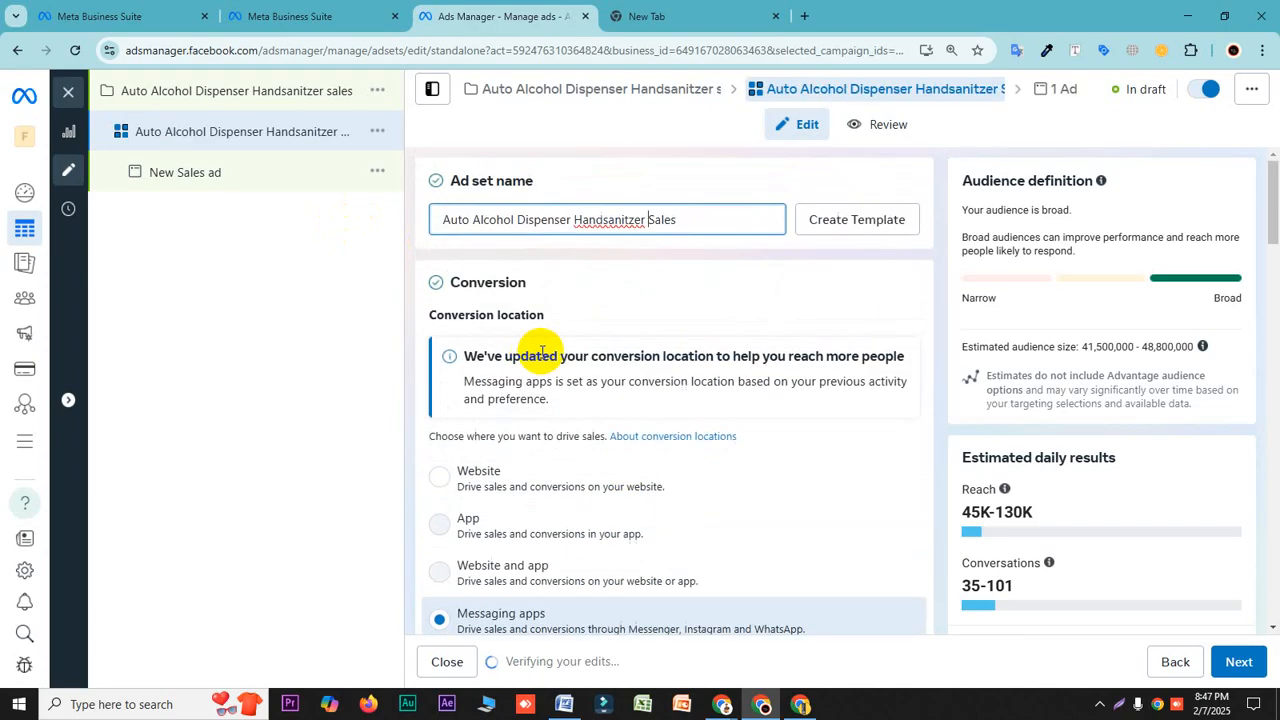
- Switch to the Word document facebook ads and funnel (1).docx to view the Facebook Ads Structure diagram
left_click(564, 704)
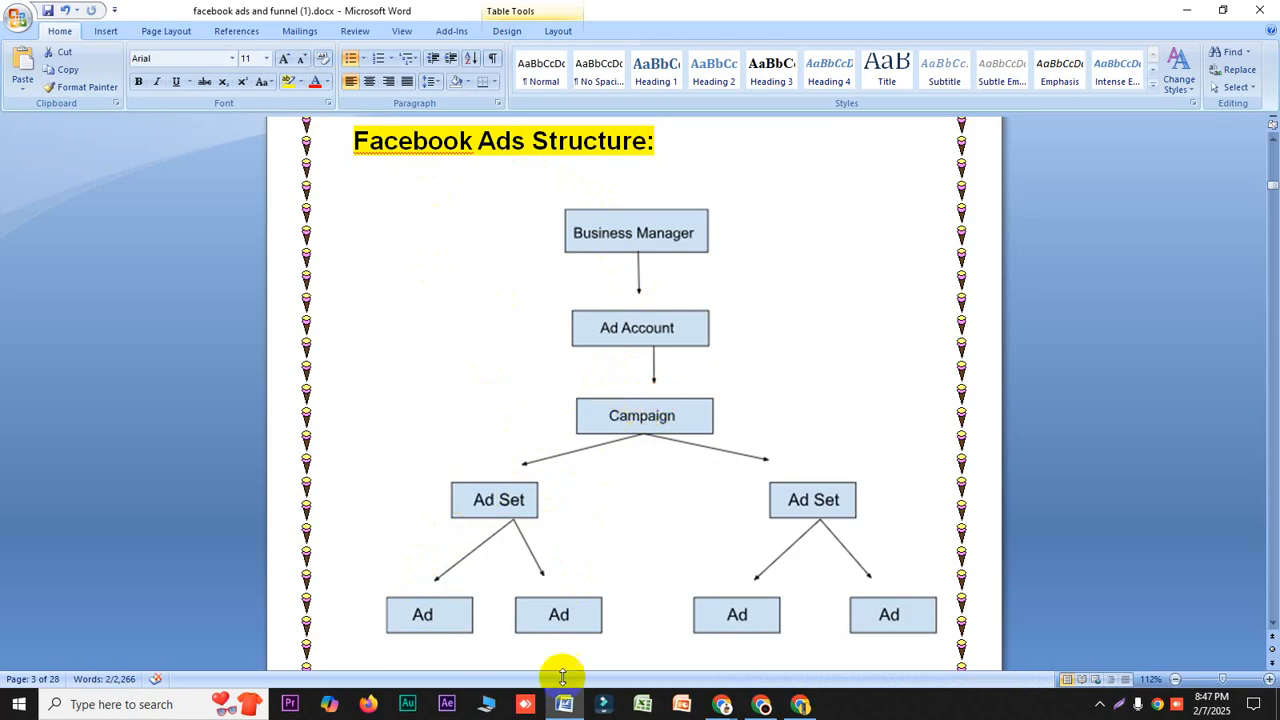
- Return to Ads Manager in the browser and set the ad set's conversion location to Website
left_click(793, 707)
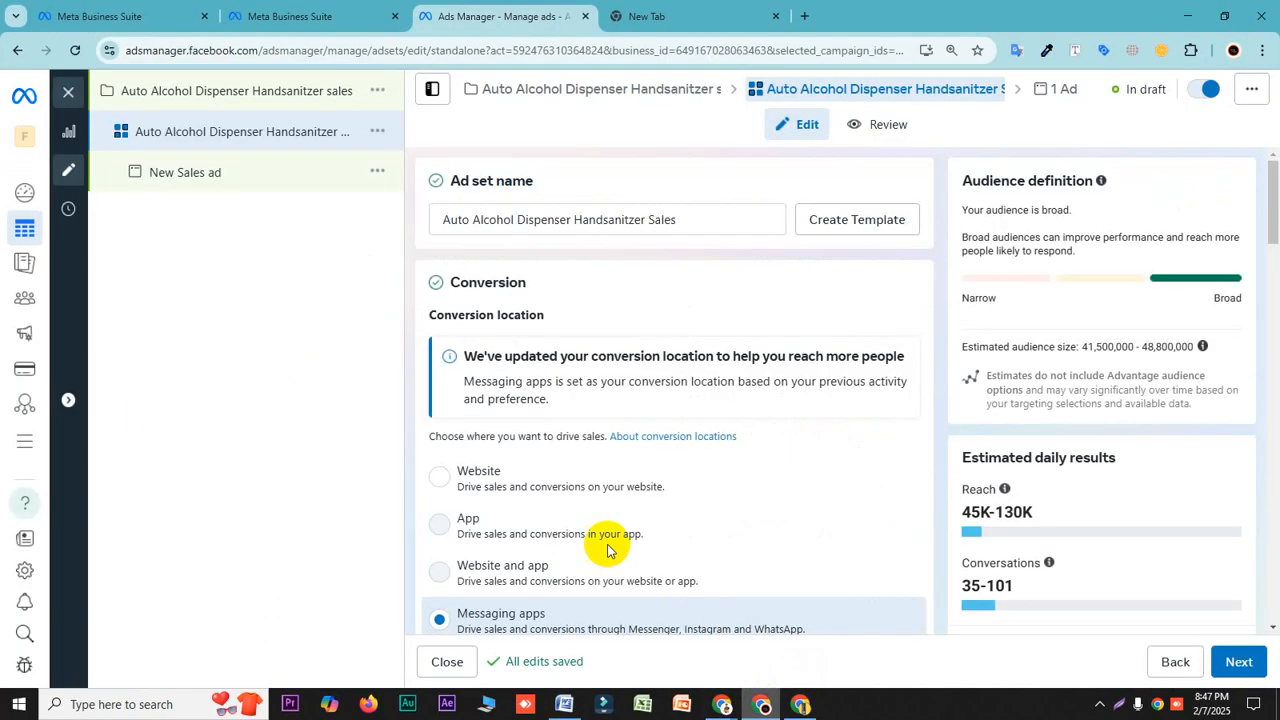
left_click(647, 219)
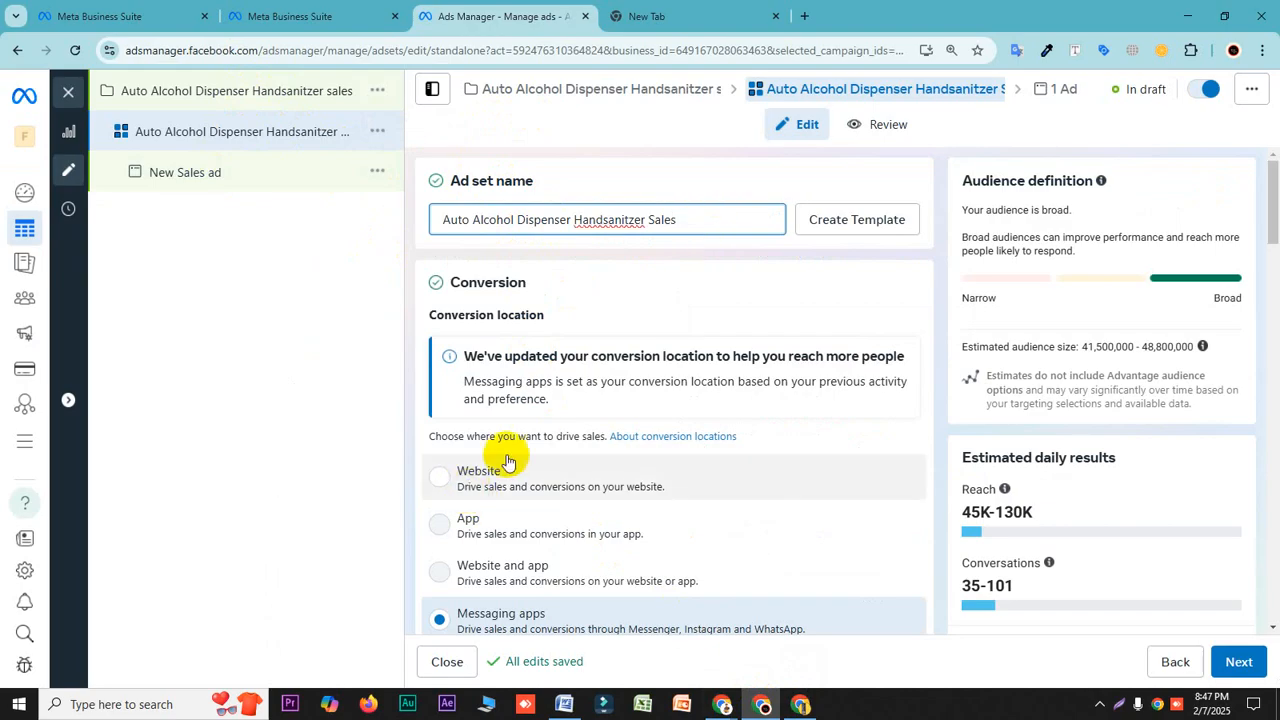
scroll(528, 563, "down", 1)
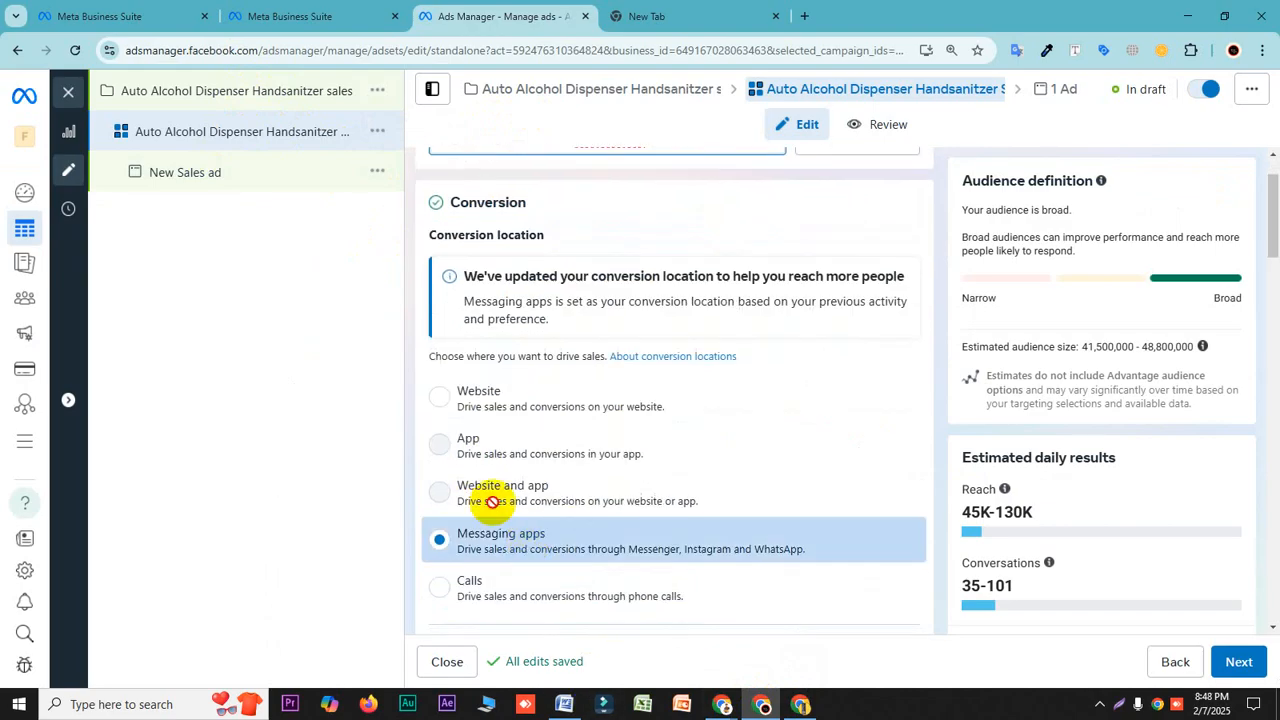
left_click(439, 398)
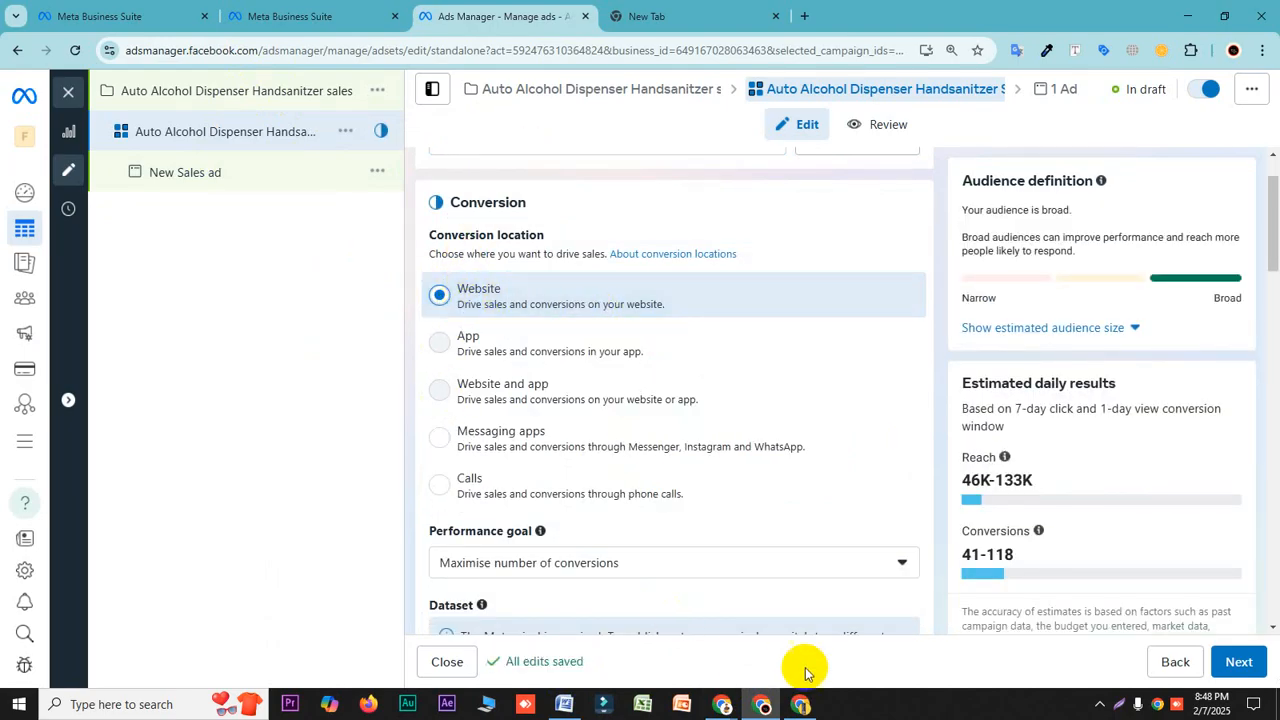
- Switch to the browser window with the ZONCHEF dispenser product page, view it, and return to Ads Manager
left_click(800, 705)
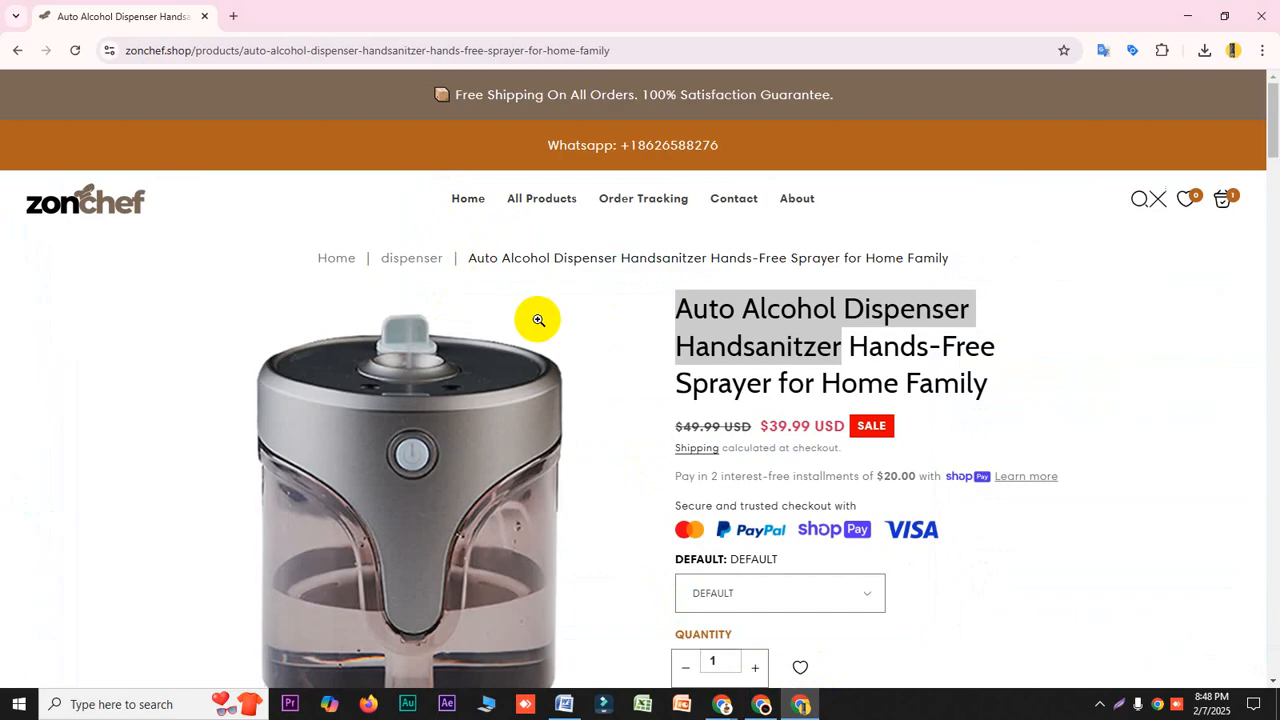
scroll(540, 322, "down", 1)
scroll(543, 345, "up", 1)
left_click(762, 705)
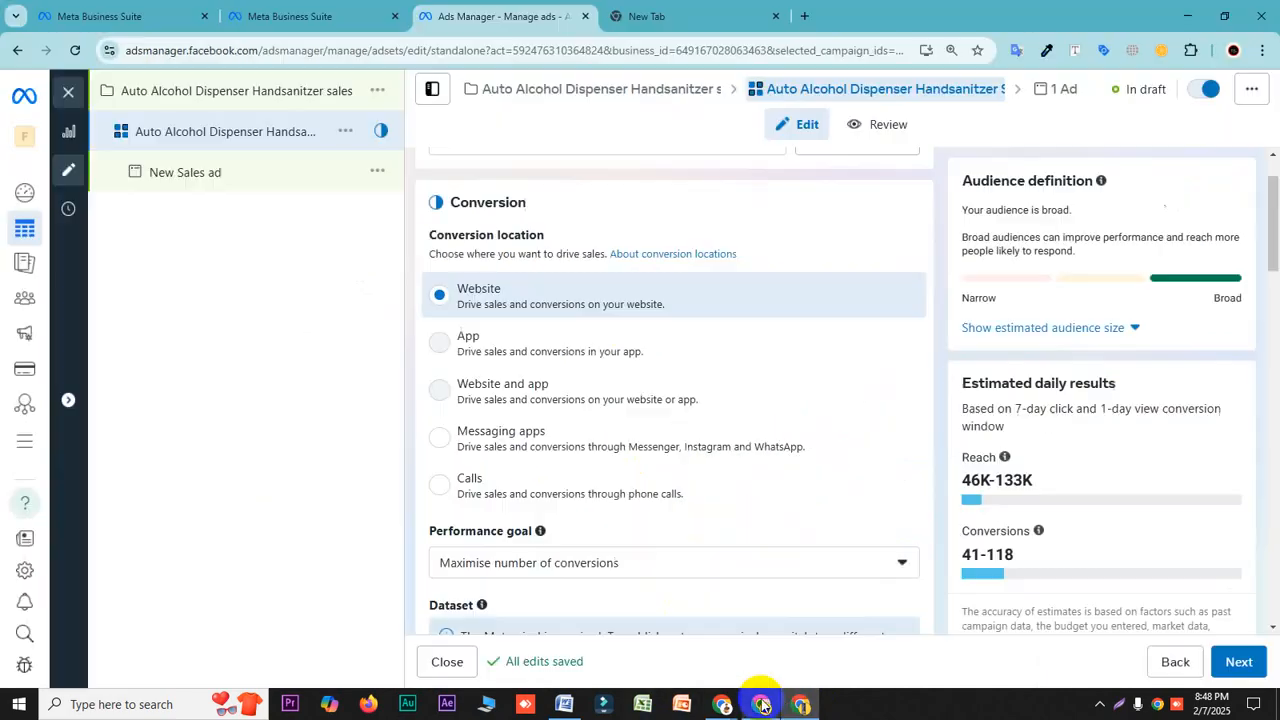
- Review the available performance goals for the ad set, including Maximise number of conversions, and close the list
scroll(489, 480, "down", 1)
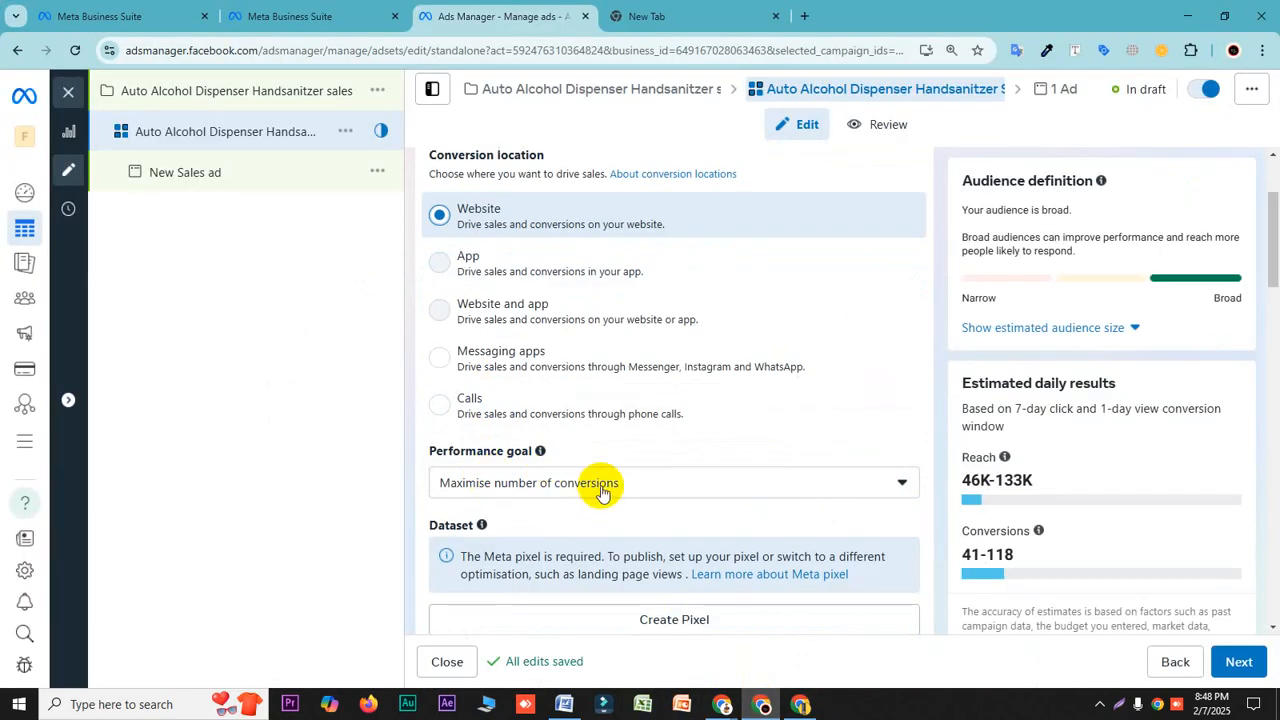
left_click(598, 485)
scroll(625, 375, "down", 1)
scroll(630, 322, "up", 1)
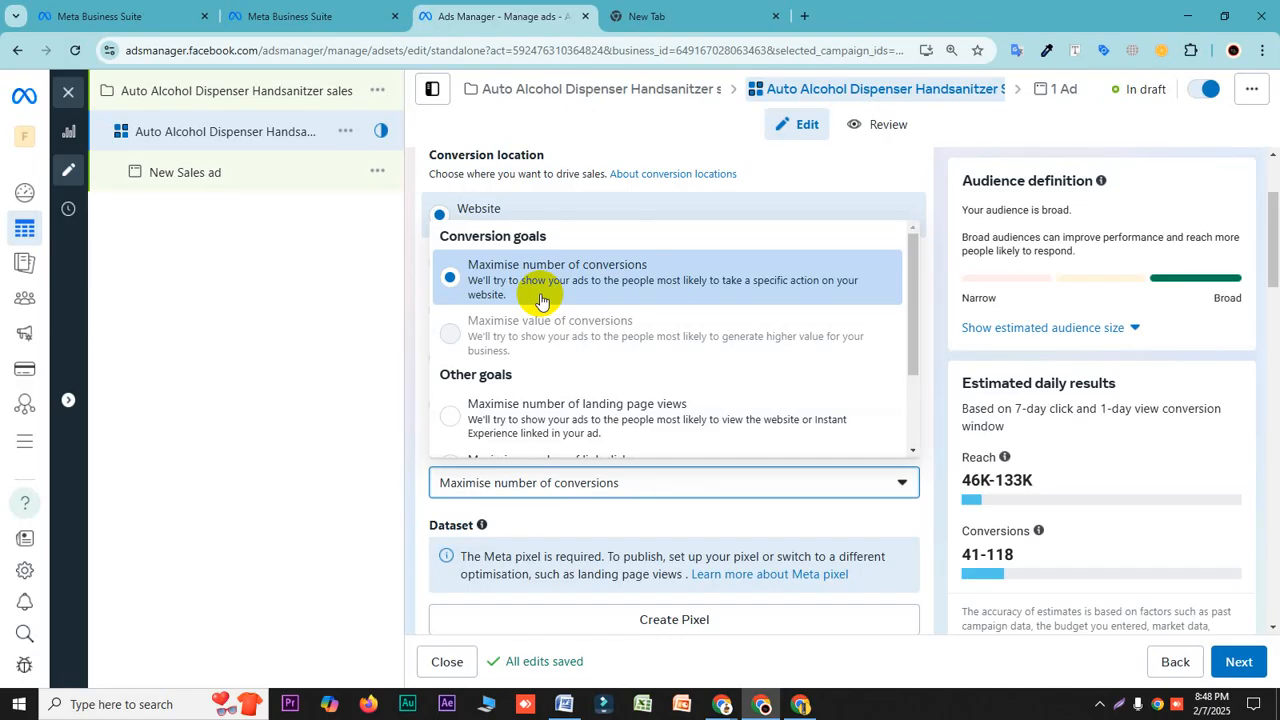
left_click(558, 484)
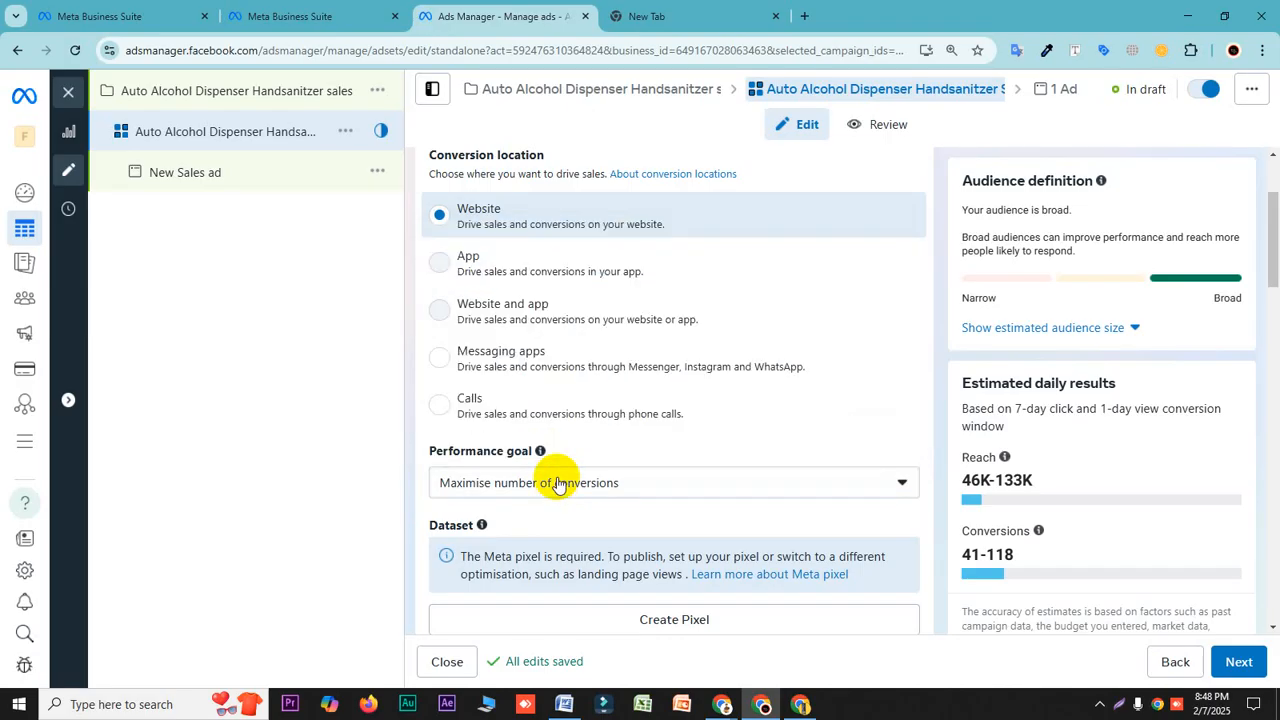
- Set the ad set's daily budget to $10.00 in the budget and schedule settings
scroll(558, 484, "down", 3)
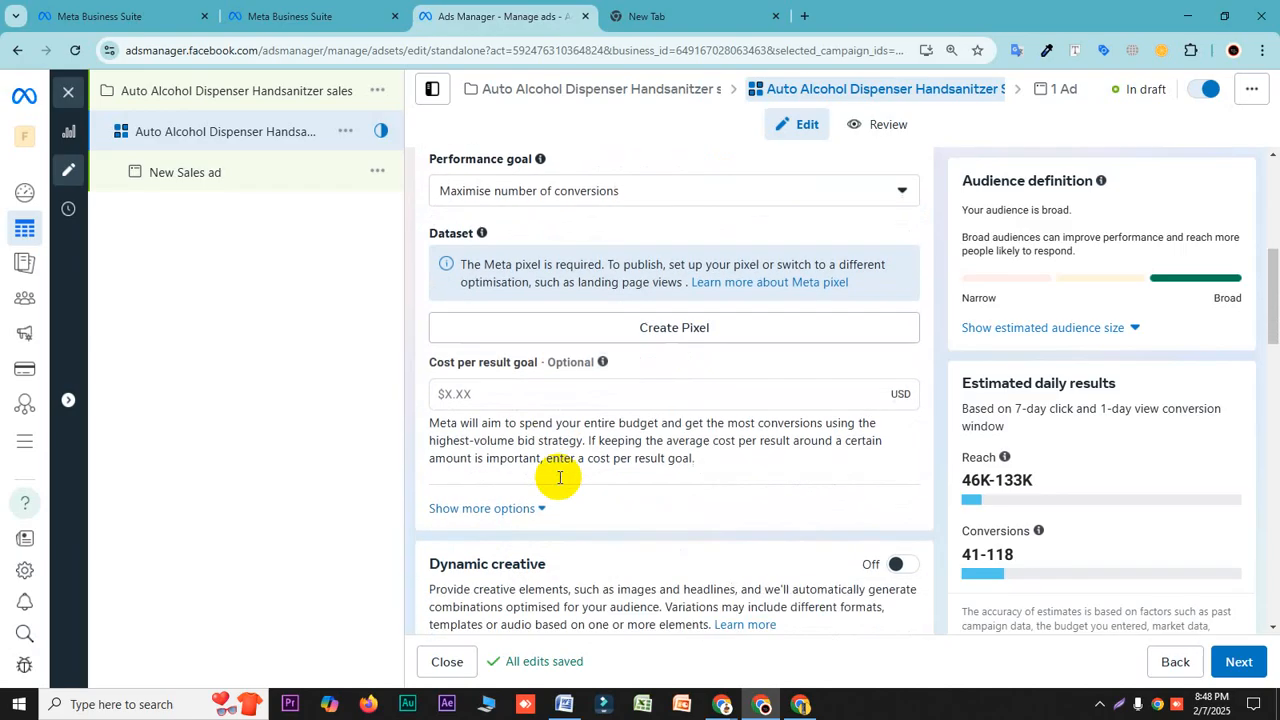
scroll(558, 480, "down", 3)
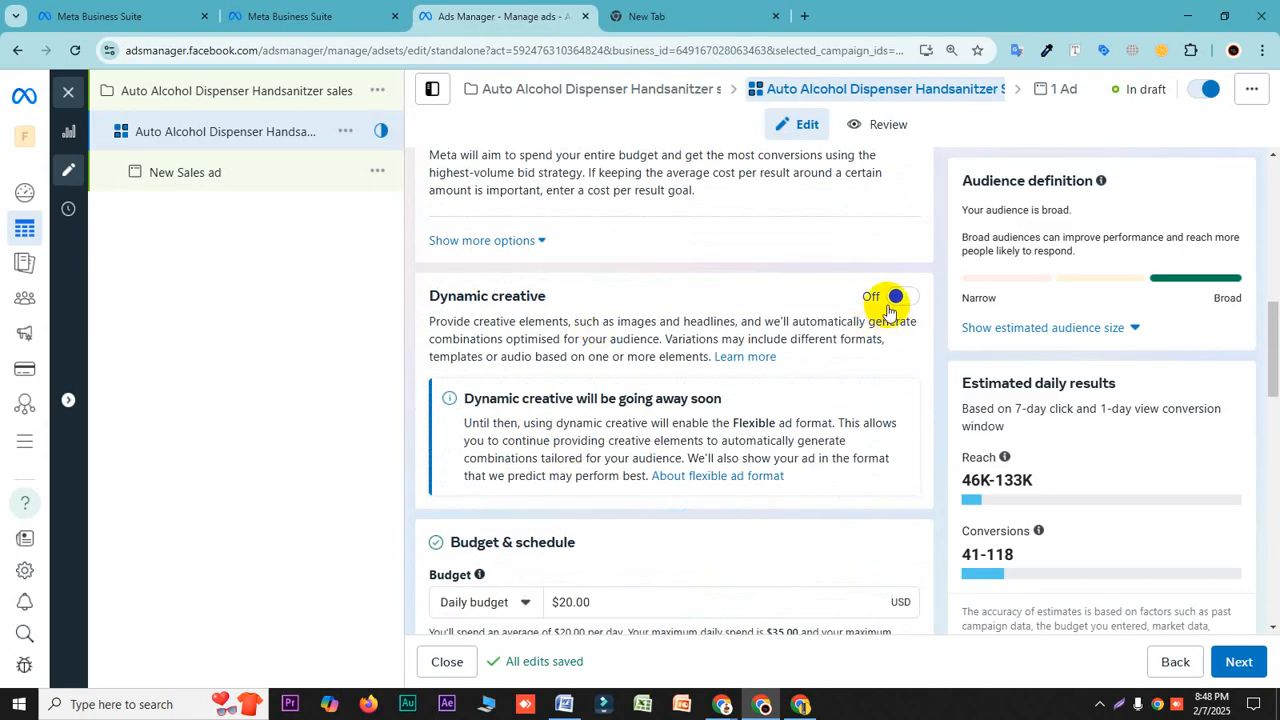
scroll(706, 411, "down", 3)
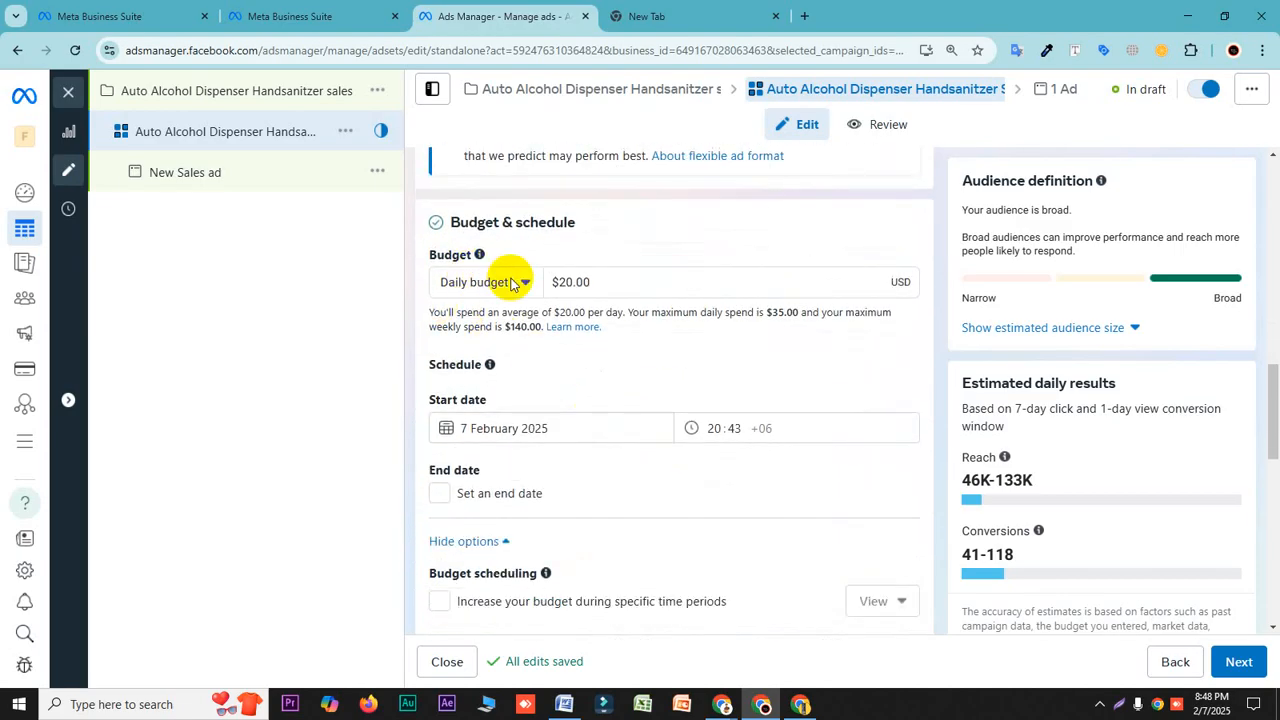
double_click(558, 281)
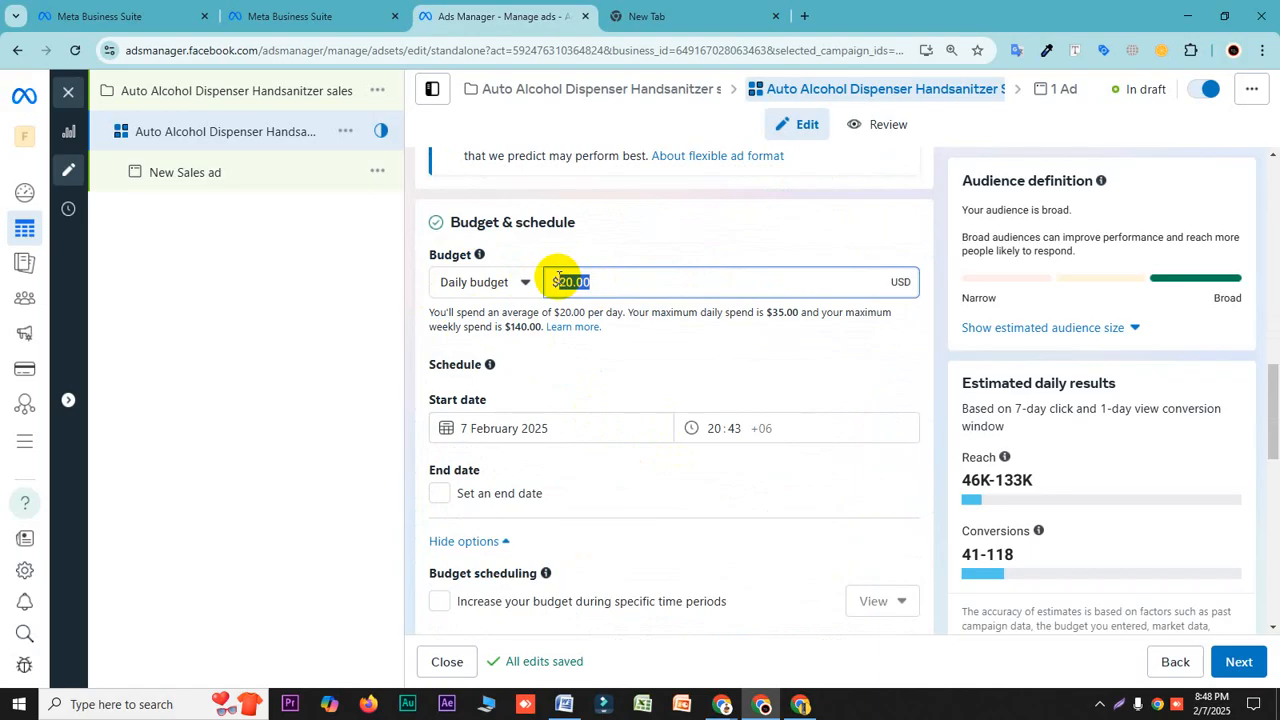
type("10")
left_click(594, 246)
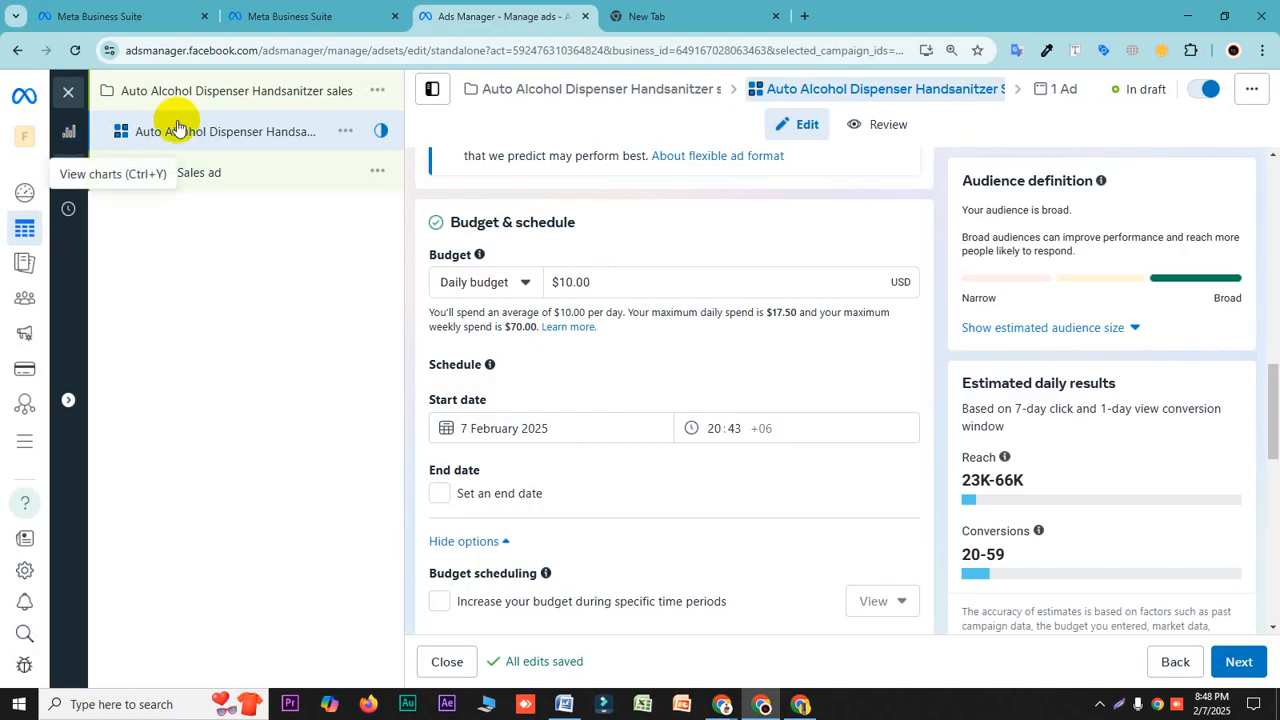
left_click_drag(596, 283, 562, 283)
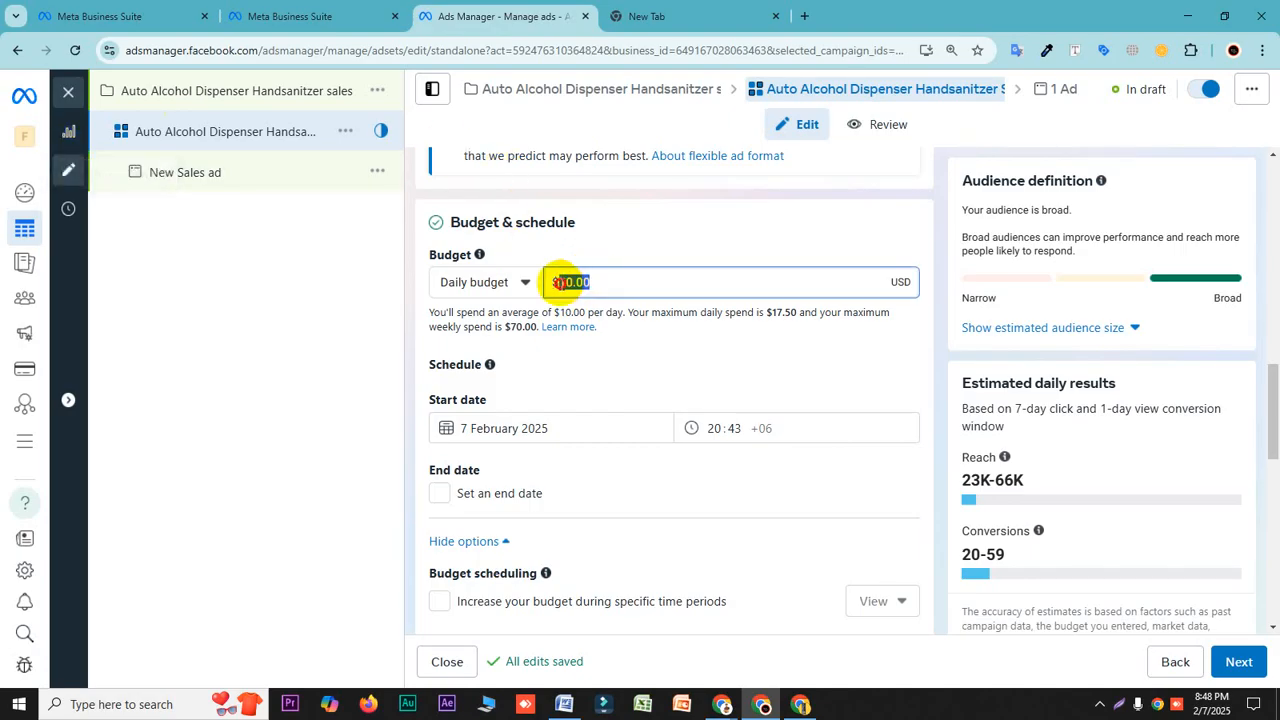
left_click(628, 335)
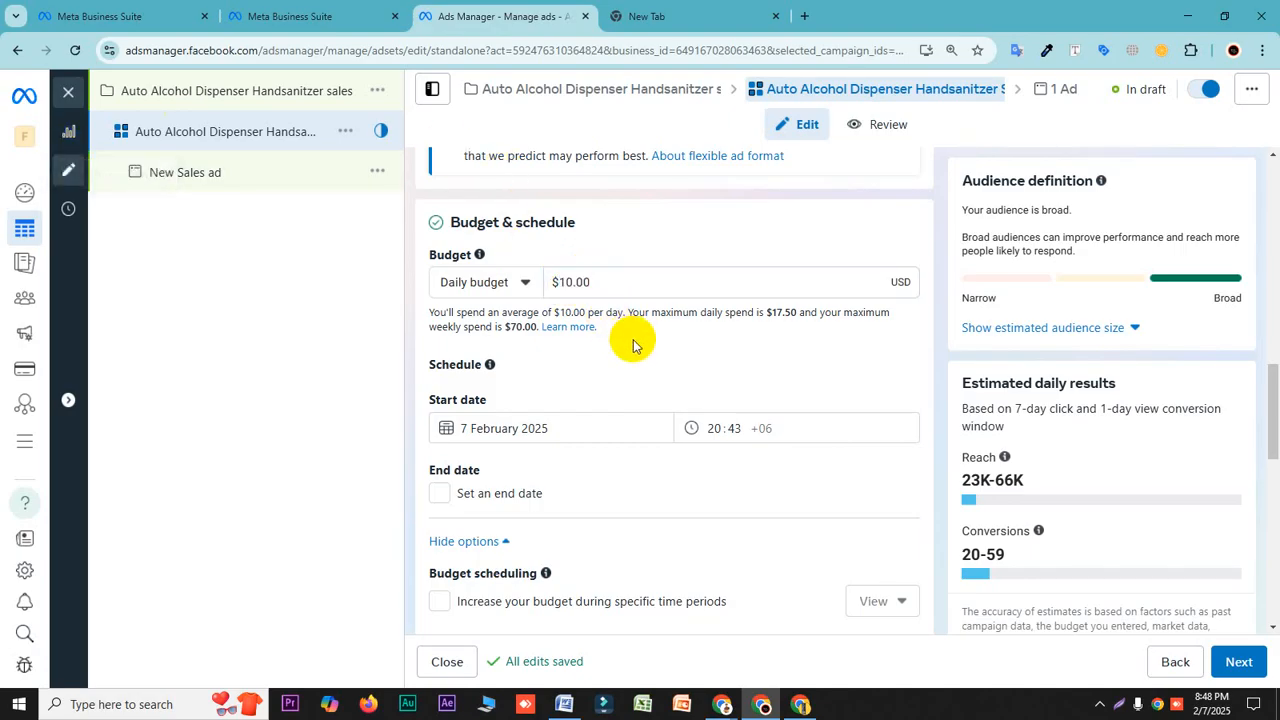
- Check the start date calendar, then enable an end date and set it to 28 February 2025
left_click_drag(563, 426, 457, 428)
left_click(565, 406)
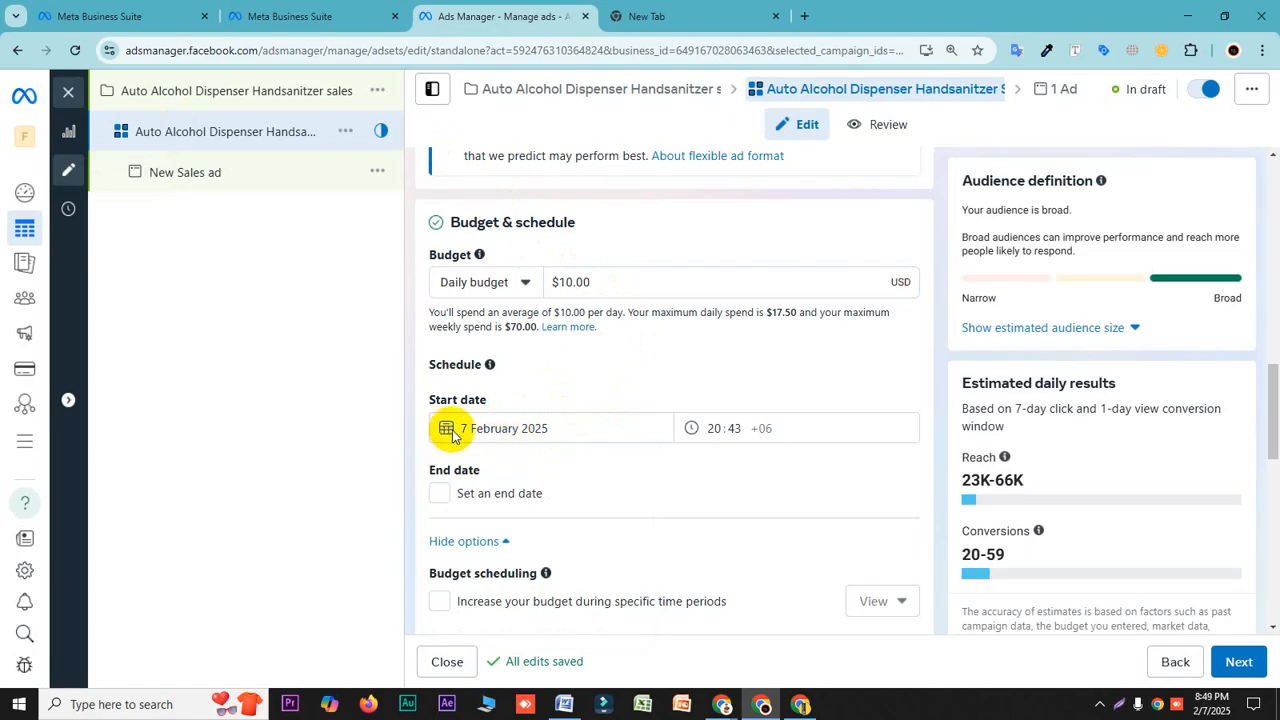
left_click_drag(571, 429, 457, 429)
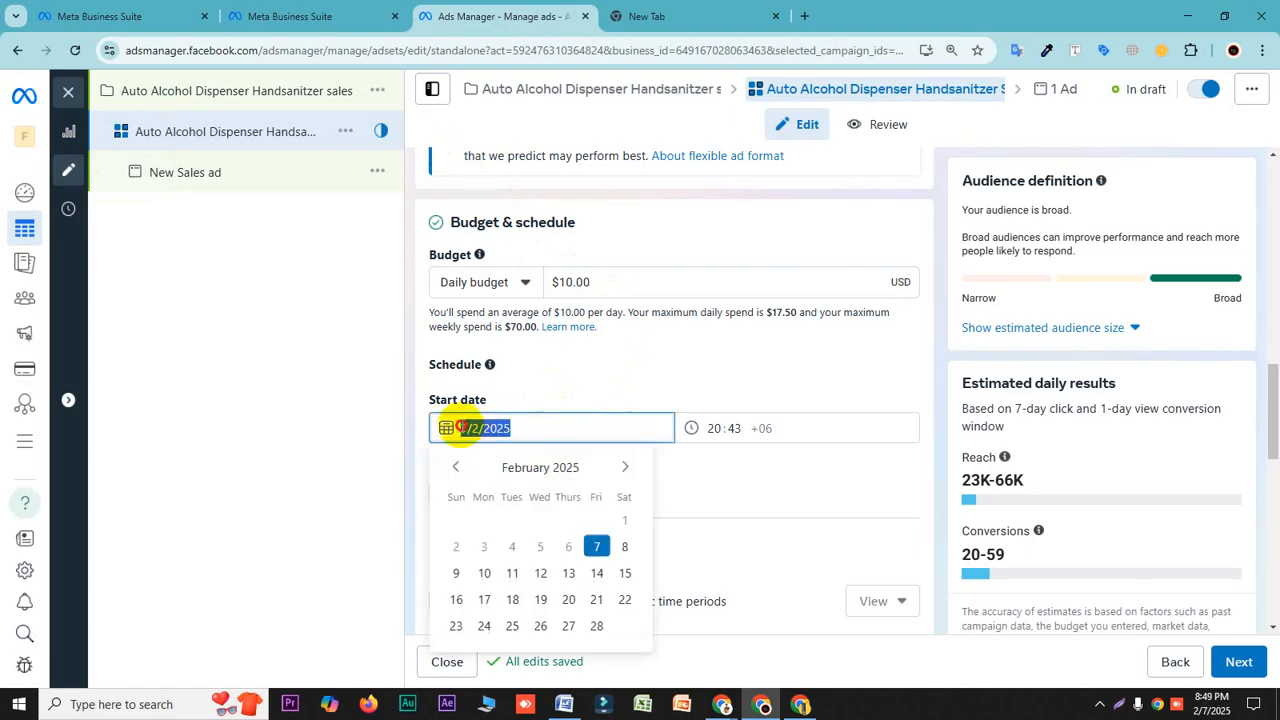
left_click(515, 387)
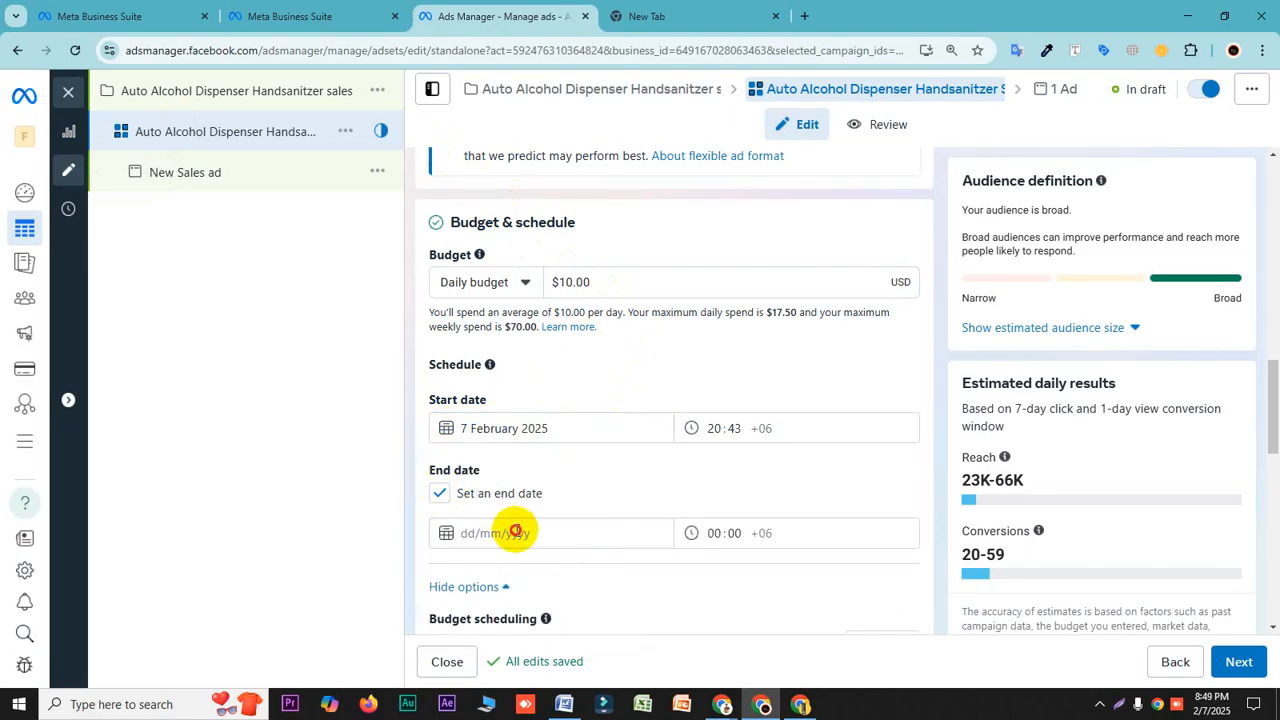
left_click(514, 531)
left_click(596, 491)
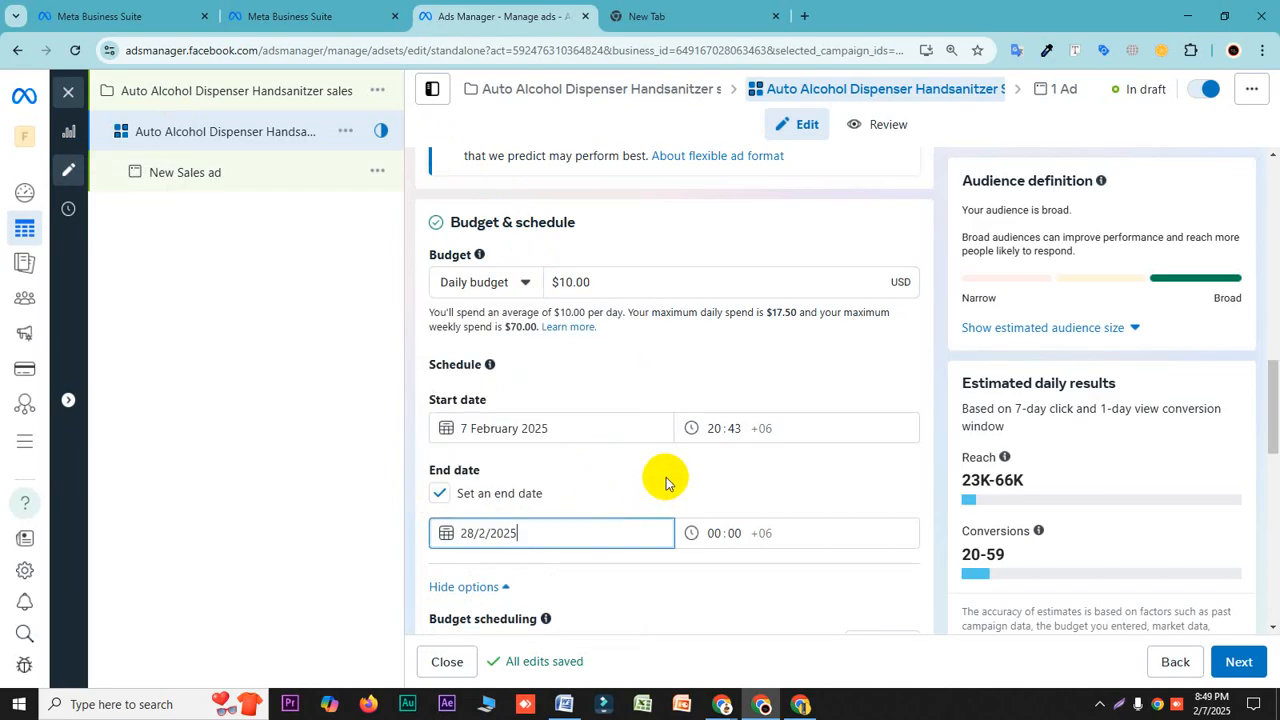
left_click(535, 531)
left_click_drag(535, 531, 443, 531)
left_click(591, 466)
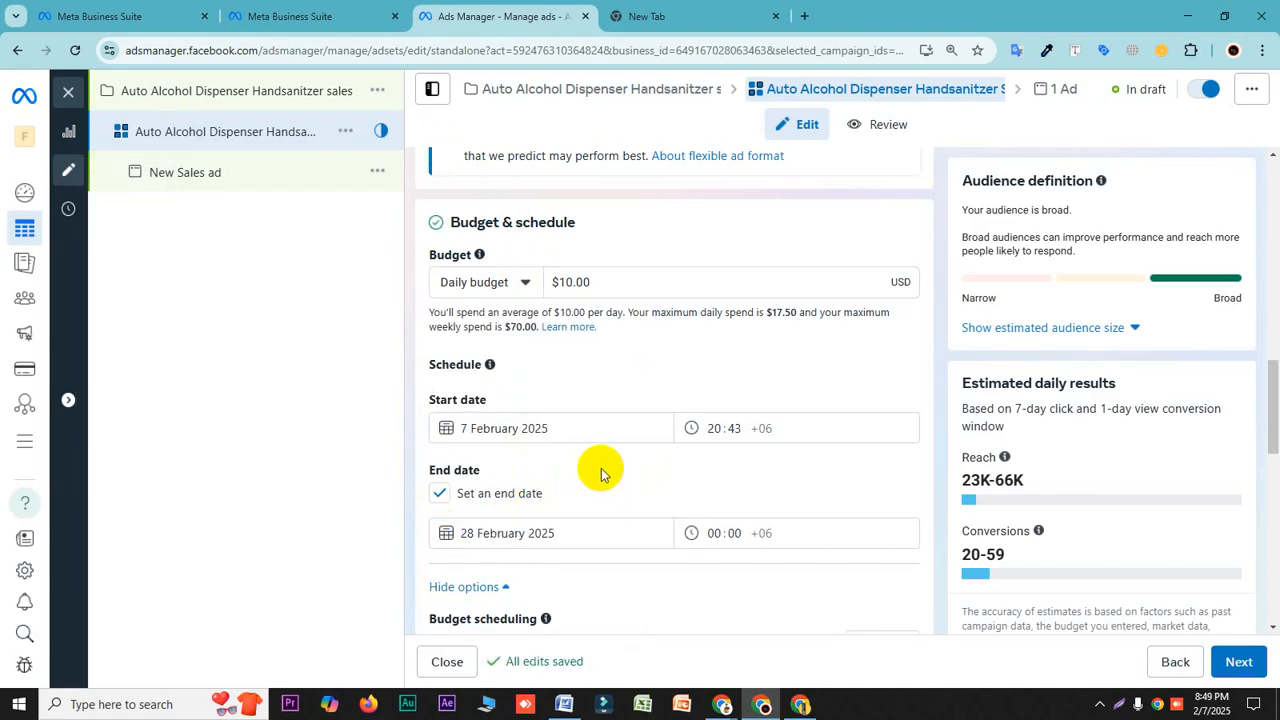
- Replace the included location Bangladesh with United States in the audience controls
scroll(608, 491, "down", 2)
scroll(610, 494, "down", 2)
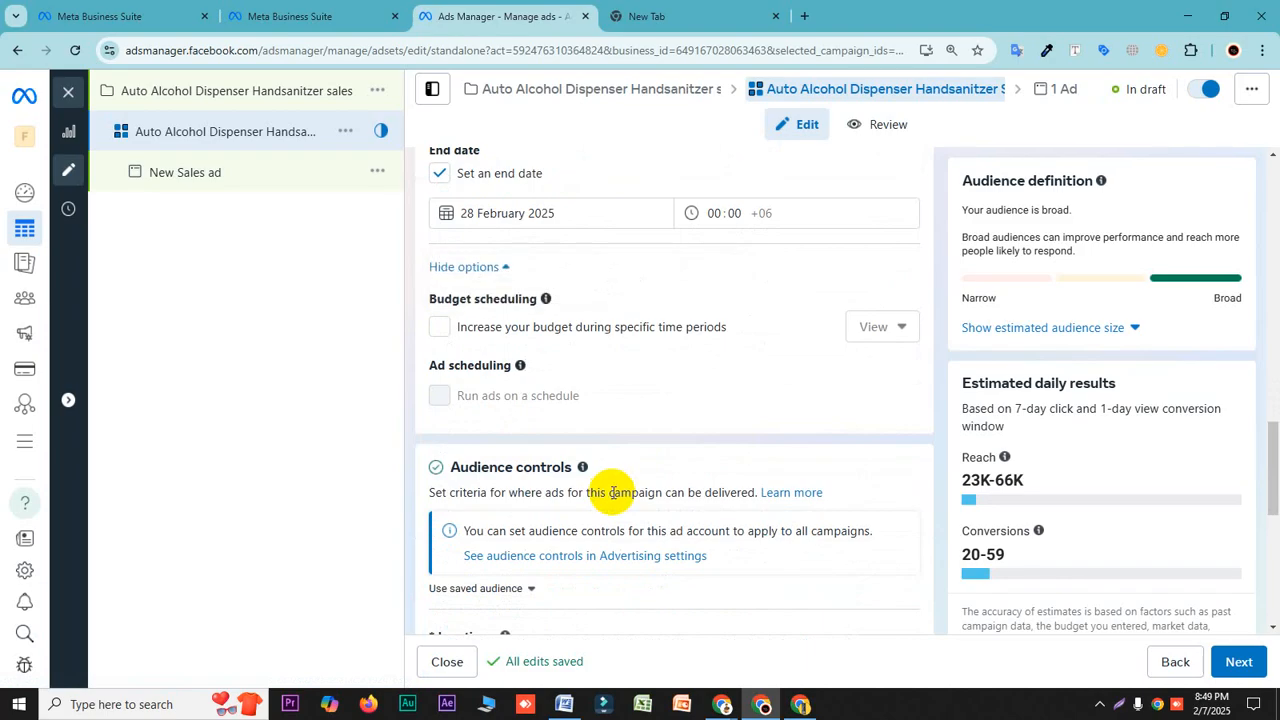
scroll(608, 492, "down", 3)
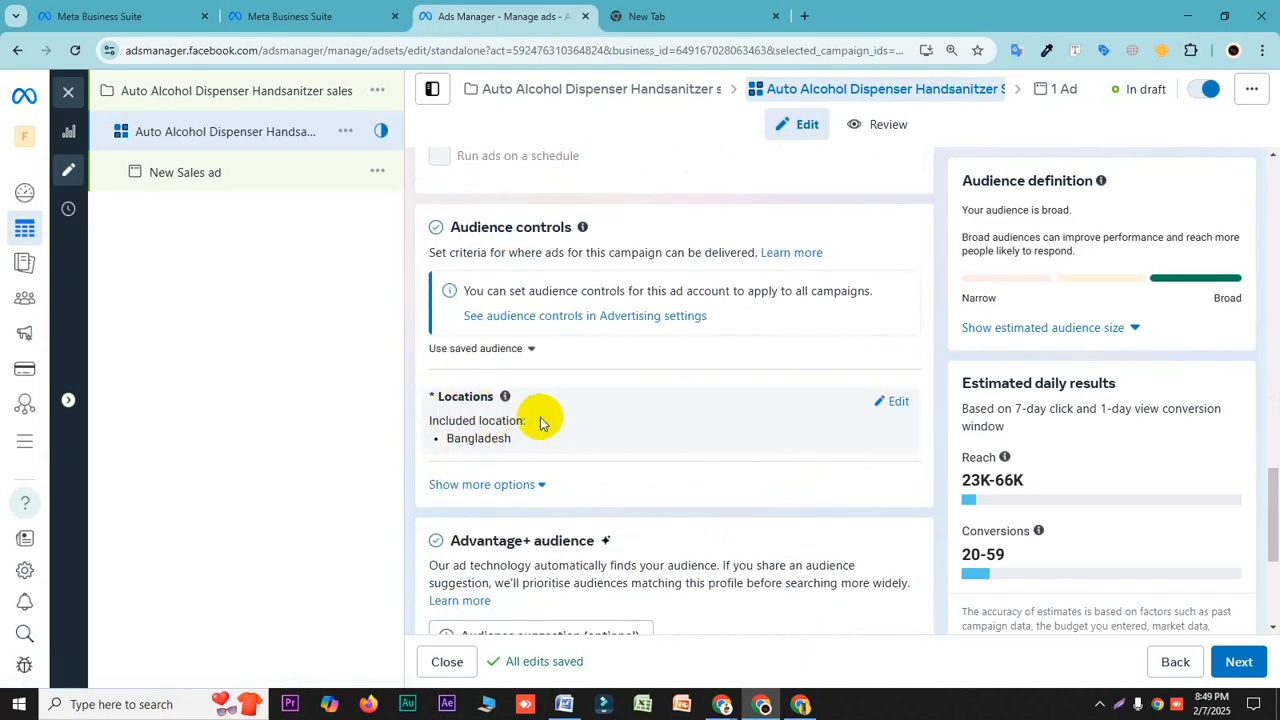
mouse_move(901, 419)
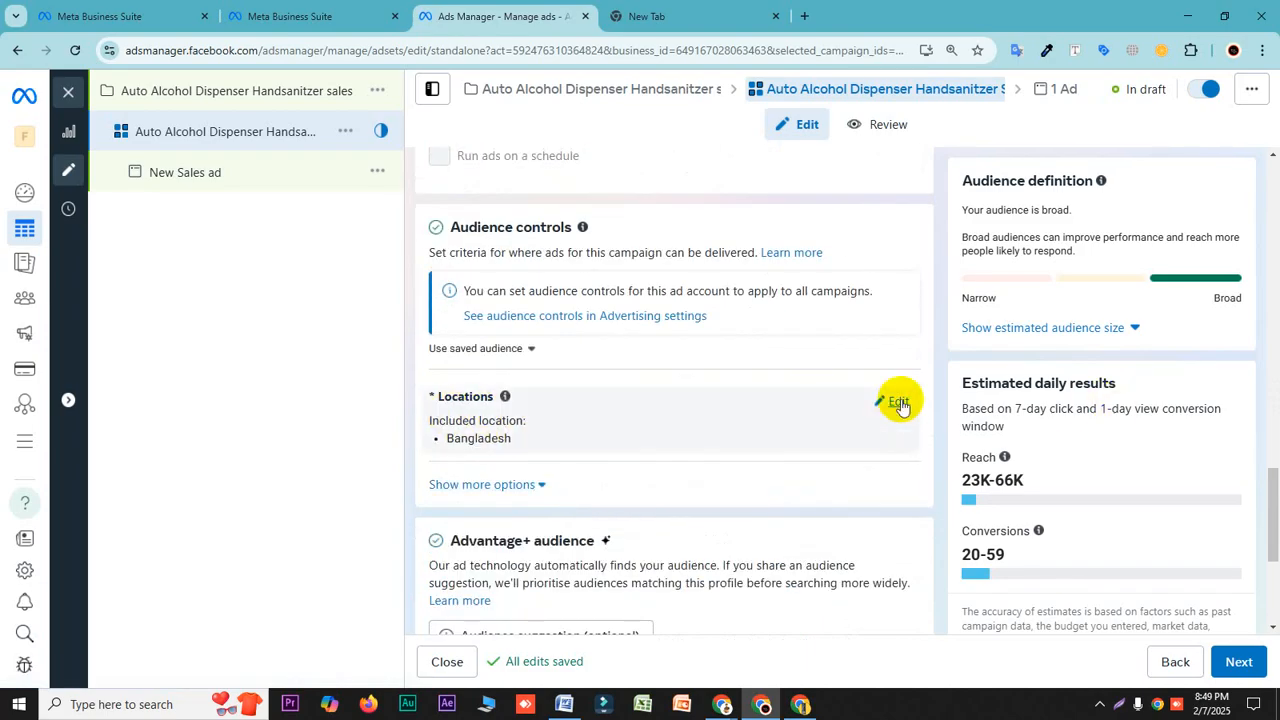
left_click(899, 403)
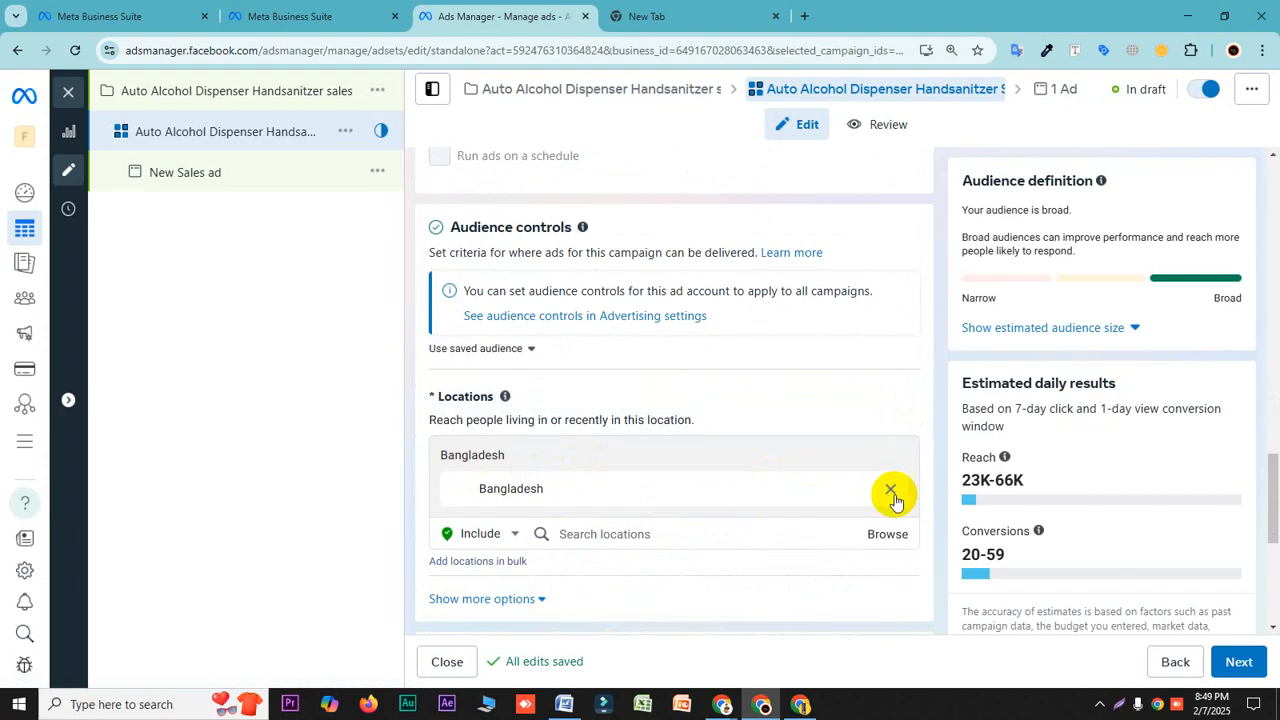
left_click(891, 492)
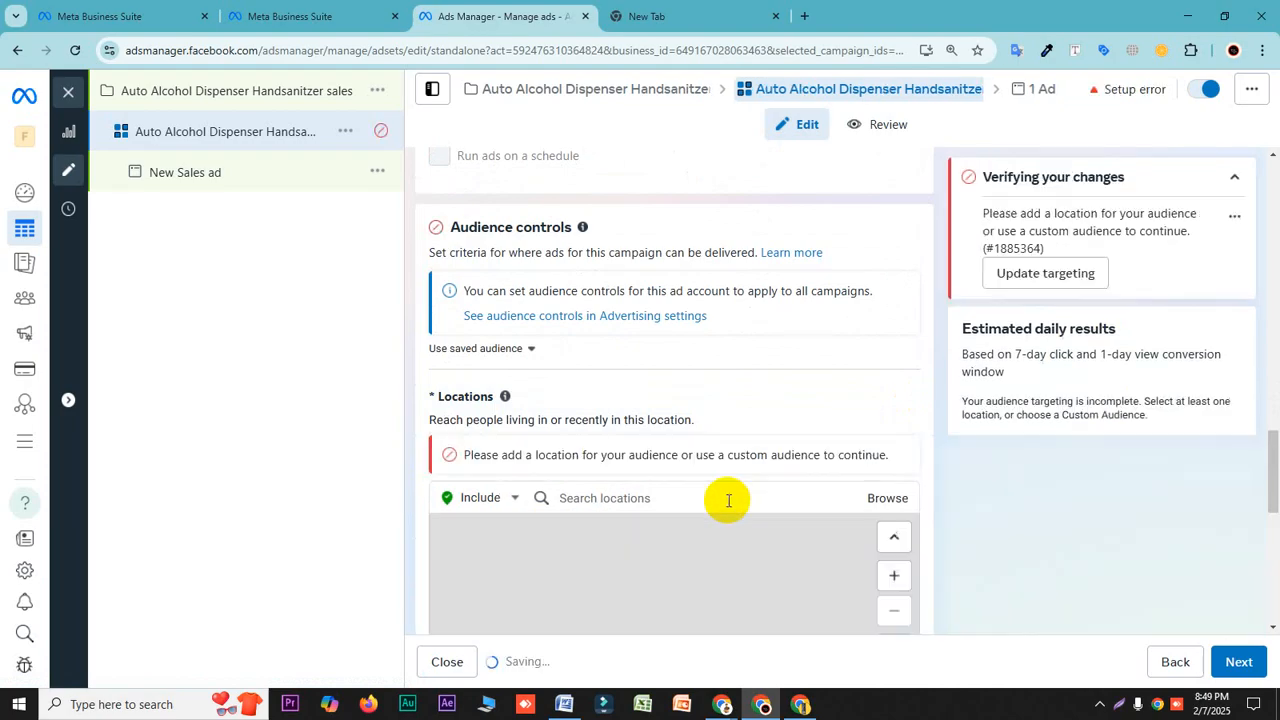
left_click(609, 496)
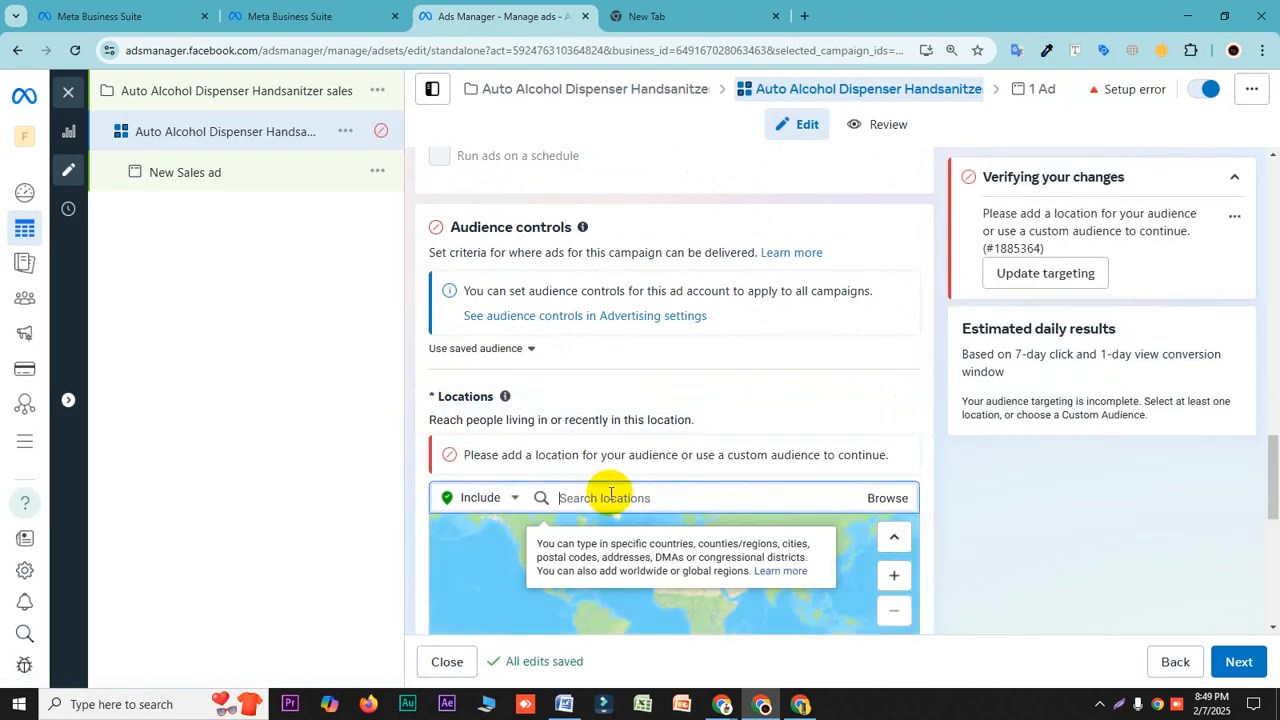
type("usa")
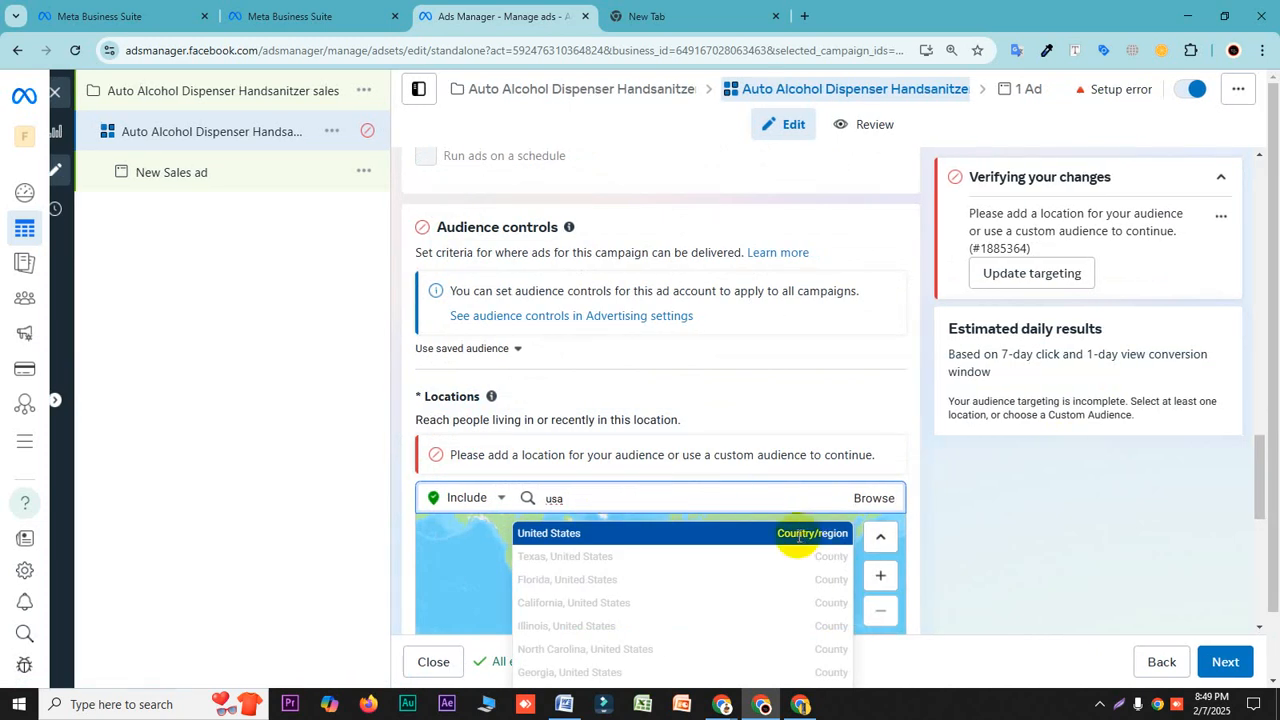
left_click(797, 535)
- Remove United States from the included locations and add Bangladesh as the country
scroll(657, 420, "down", 1)
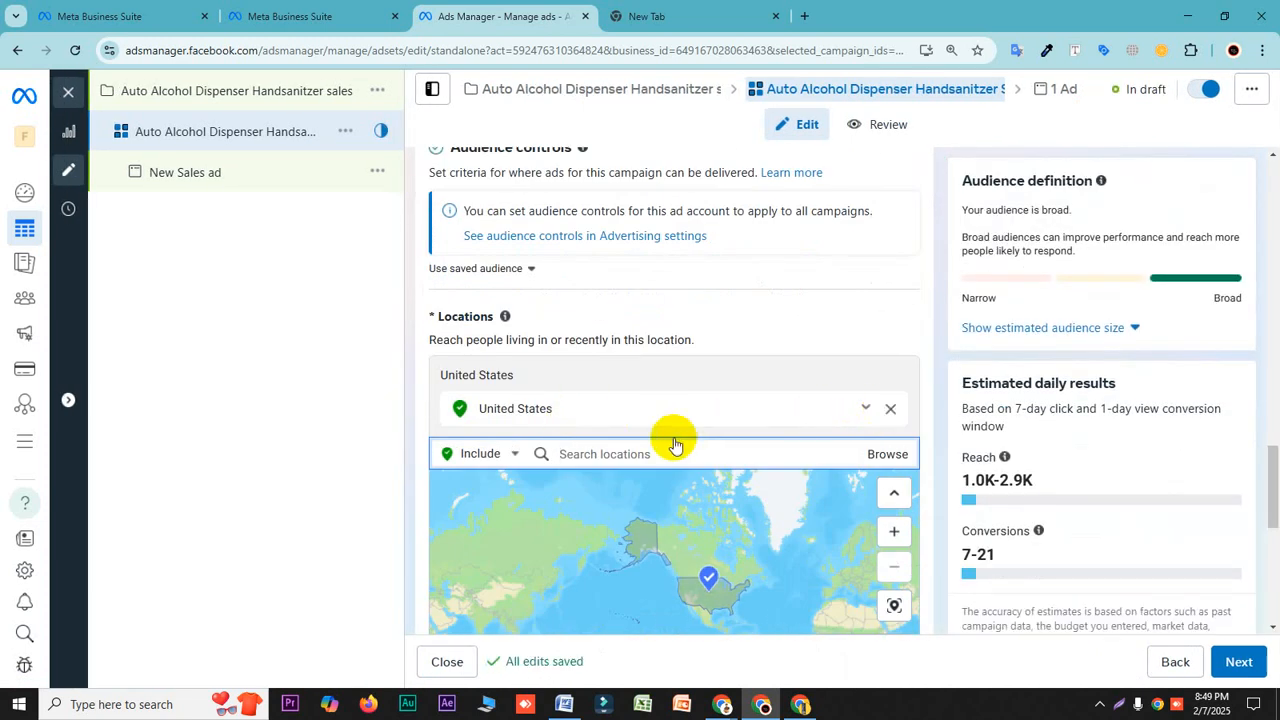
key("BackSpace")
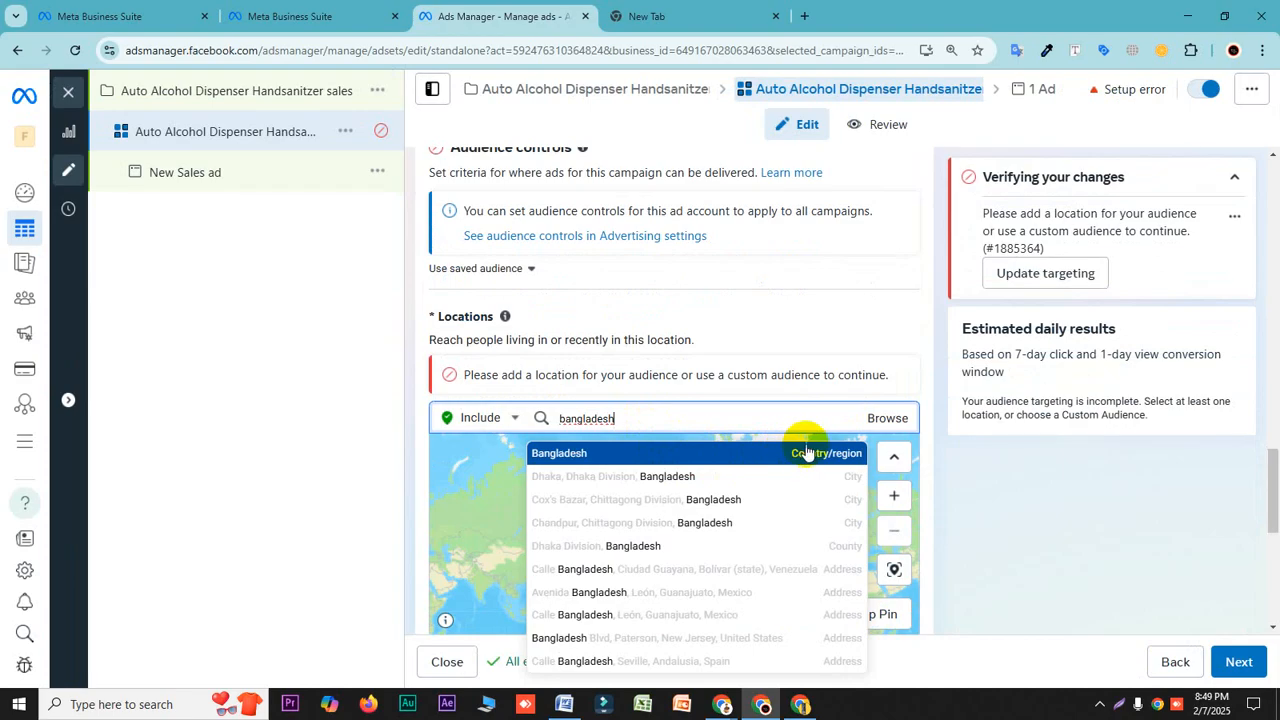
left_click(807, 452)
- Add an audience suggestion to the Advantage+ audience with an age range from 20 to 60
scroll(889, 449, "down", 3)
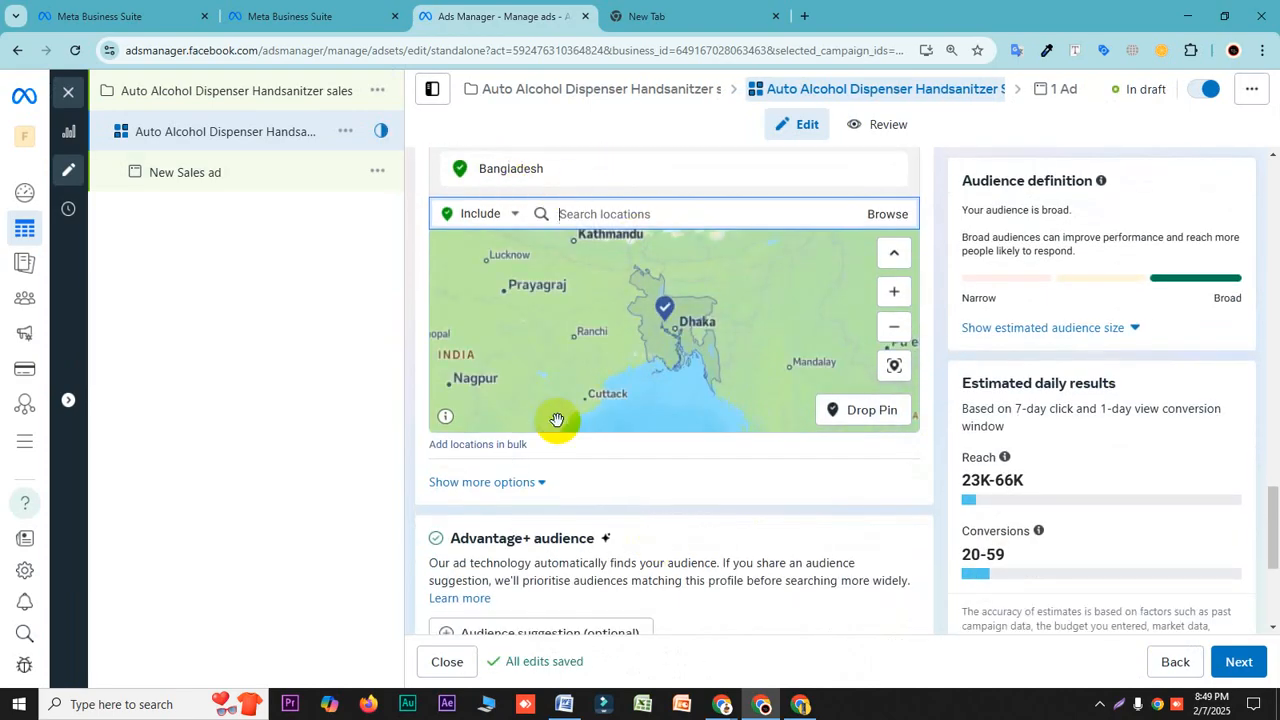
scroll(634, 560, "down", 3)
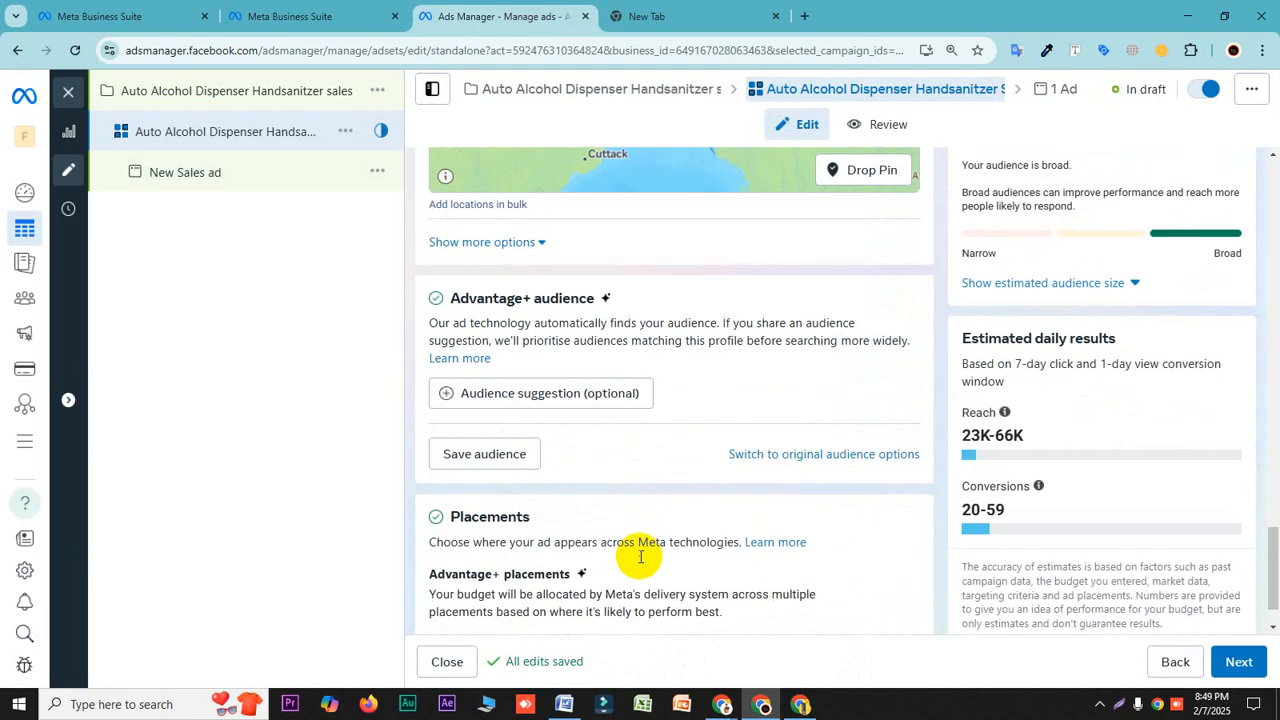
left_click(603, 400)
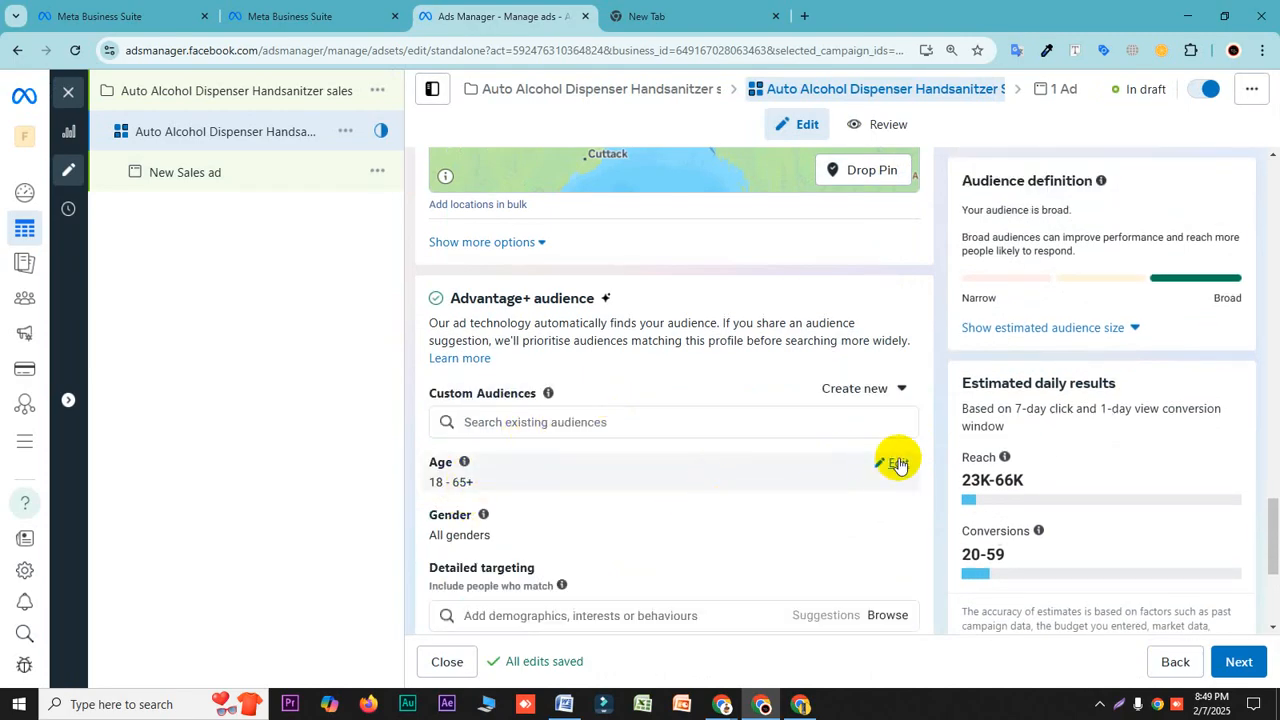
left_click(898, 463)
left_click(494, 486)
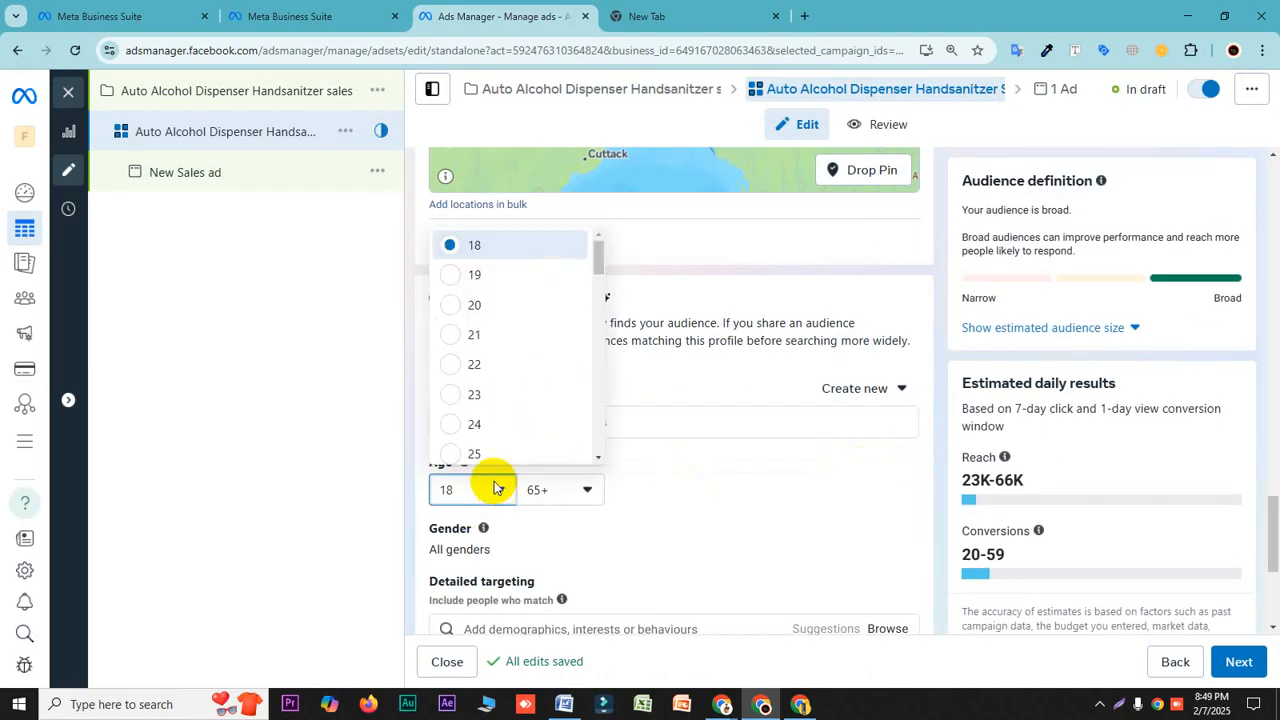
left_click(462, 308)
left_click(571, 490)
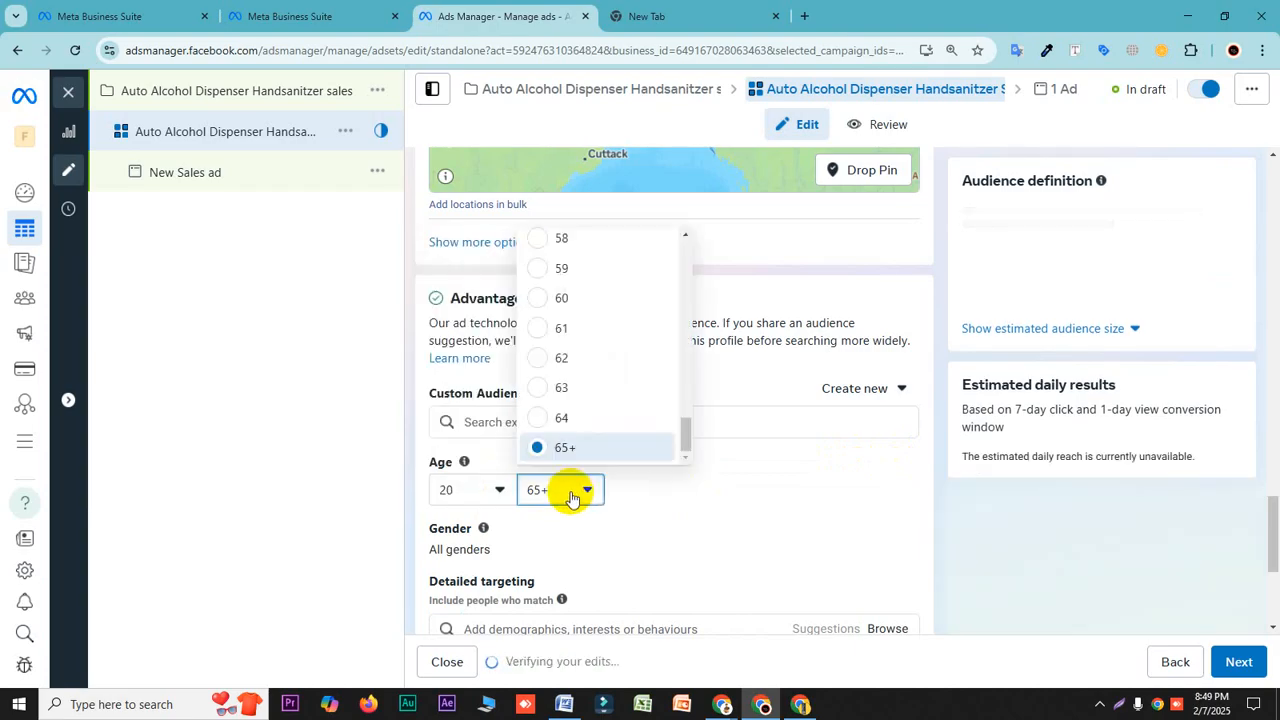
left_click(550, 298)
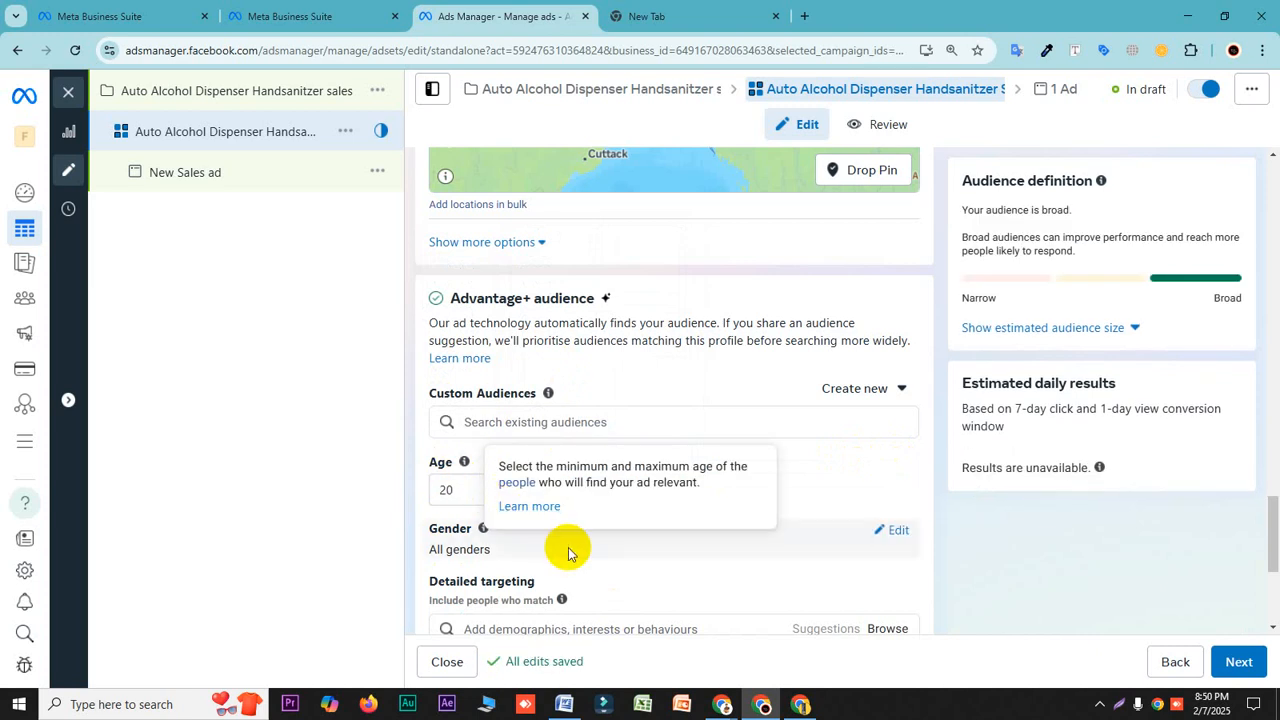
- Open the audience suggestion's gender options for editing and activate the detailed targeting search
scroll(566, 549, "down", 1)
left_click(894, 451)
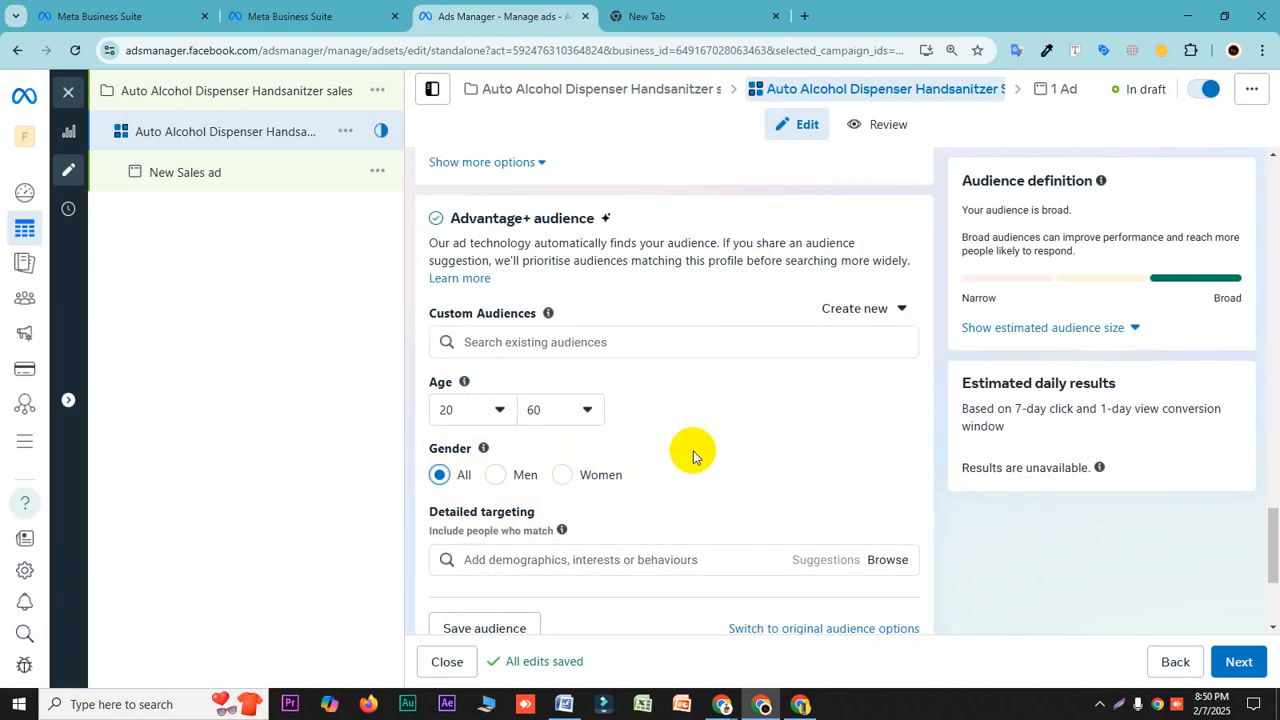
scroll(583, 515, "down", 1)
scroll(580, 518, "down", 2)
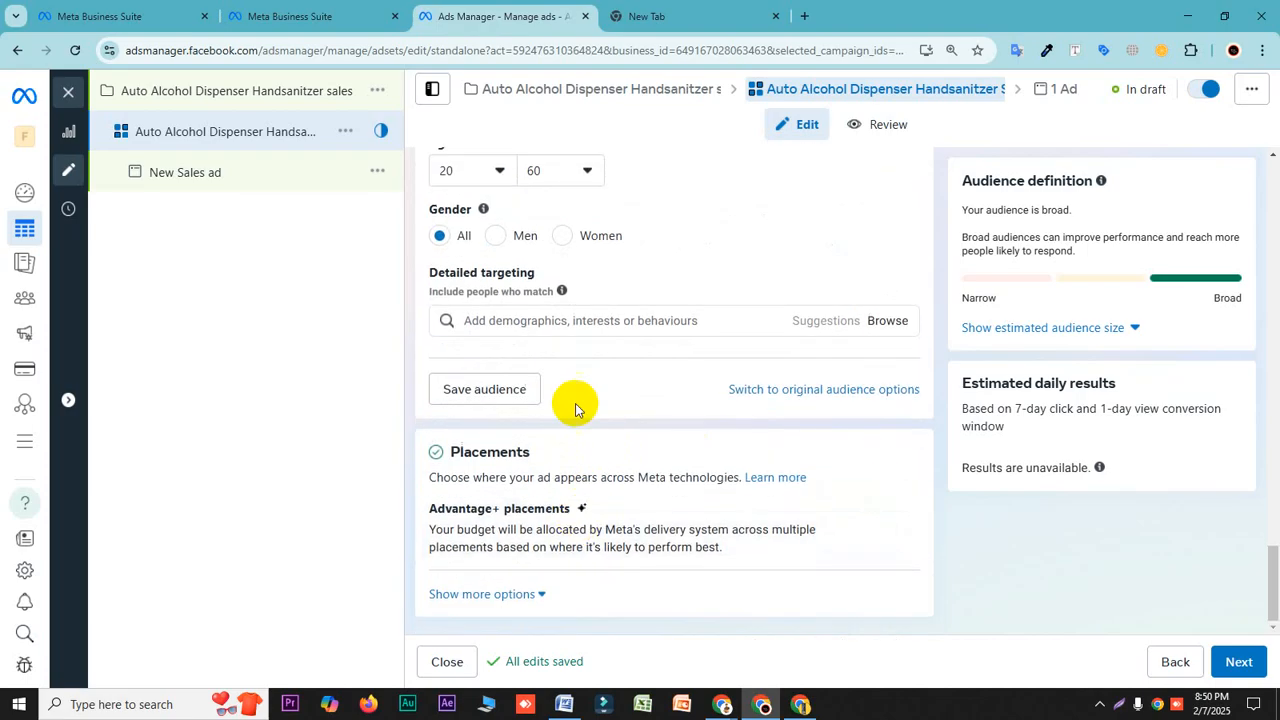
left_click(560, 320)
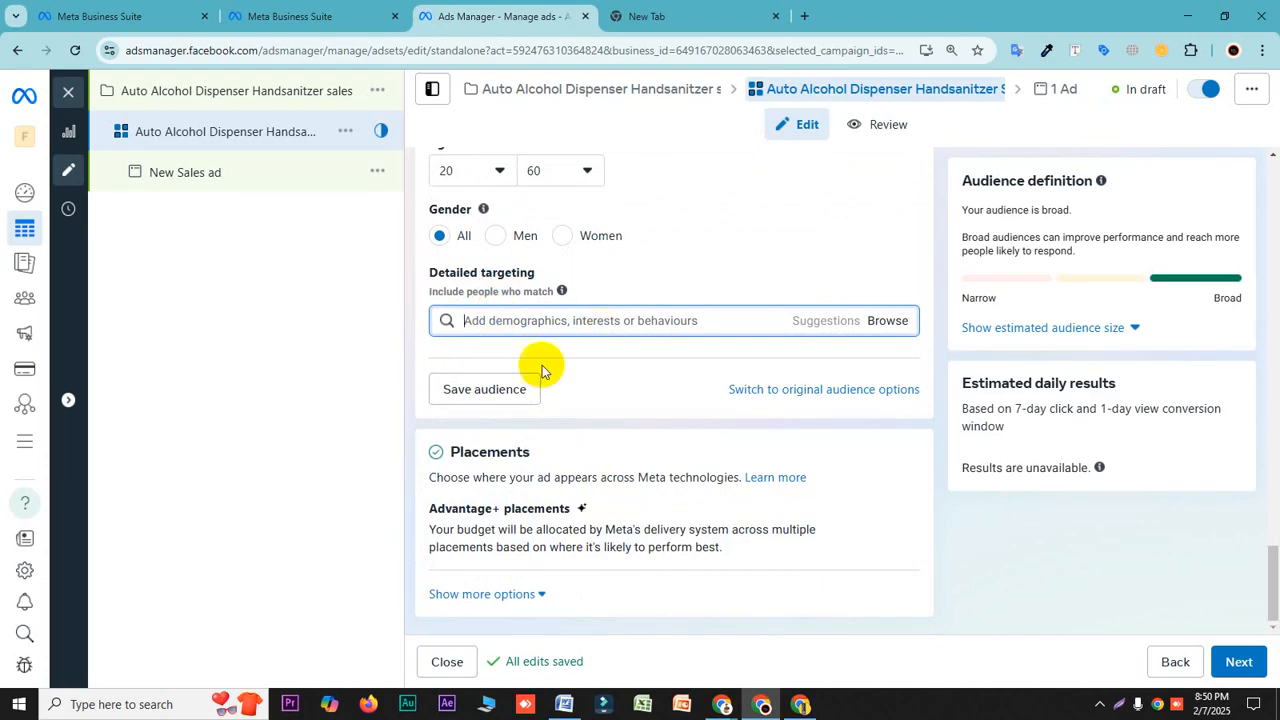
- Look over the Advantage+ audience settings and open the ad set's placement options for editing
mouse_move(483, 215)
scroll(483, 235, "up", 1)
scroll(483, 243, "up", 3)
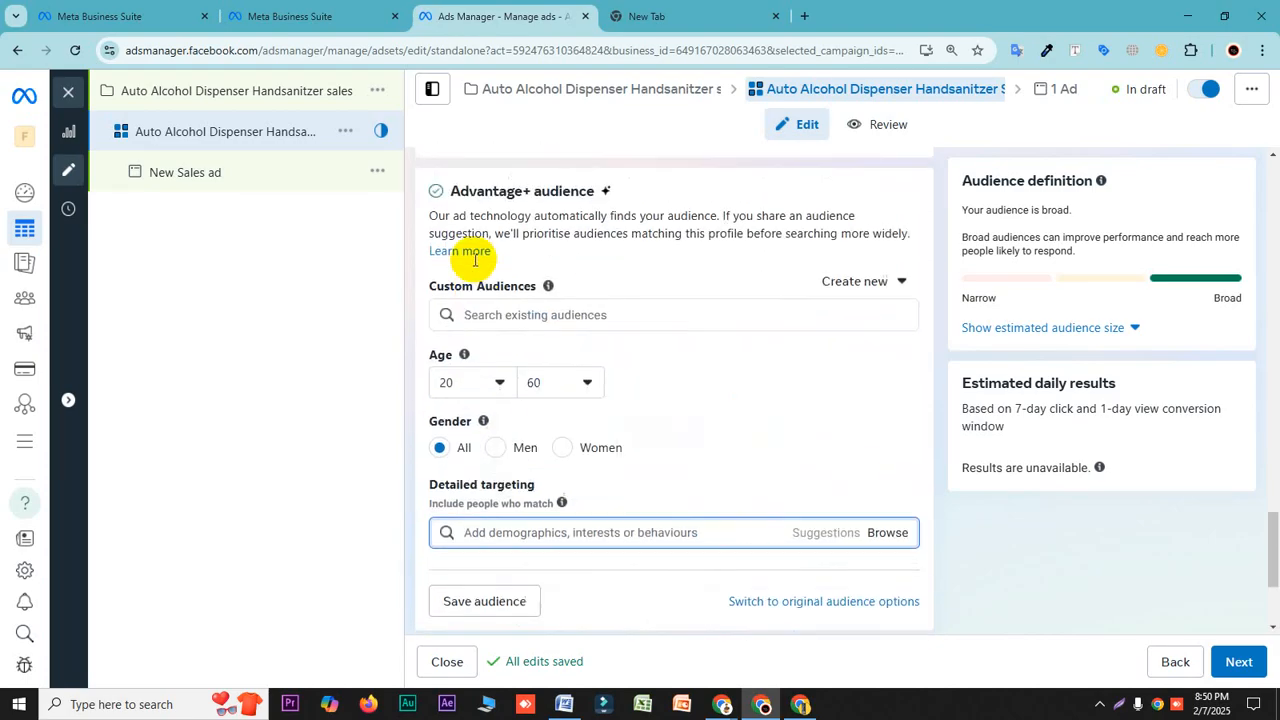
scroll(466, 380, "down", 1)
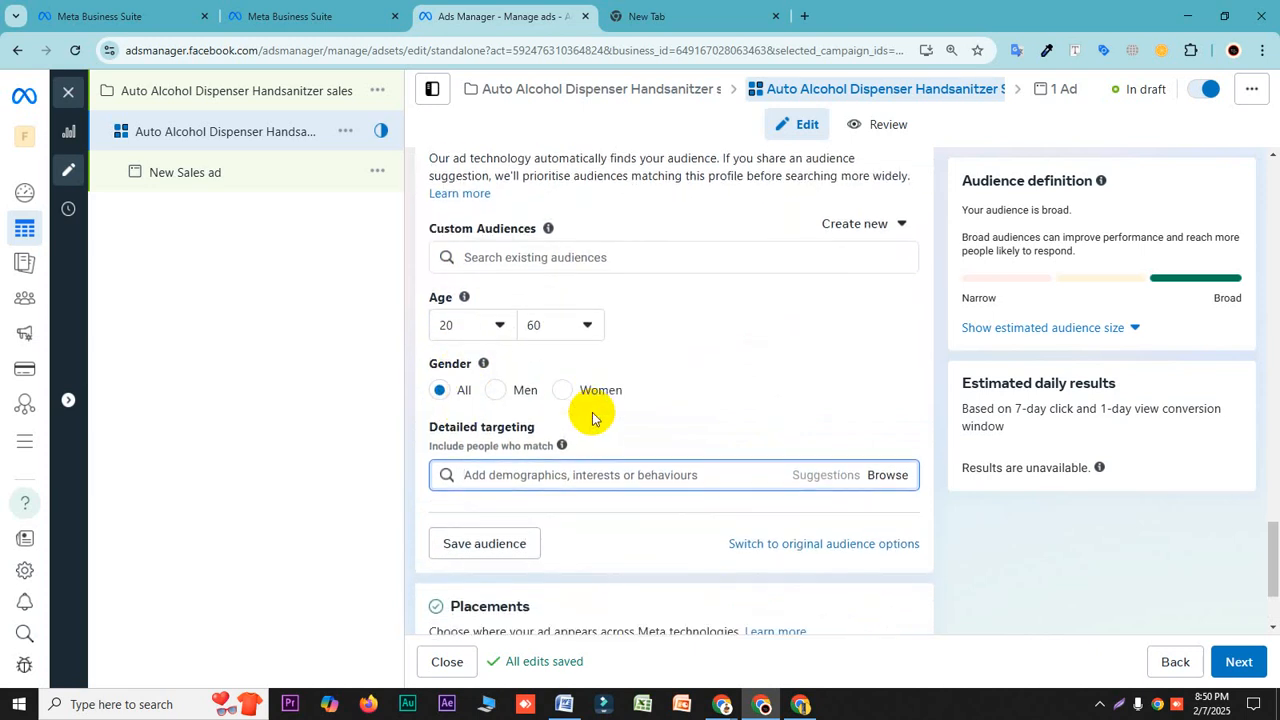
scroll(560, 430, "down", 2)
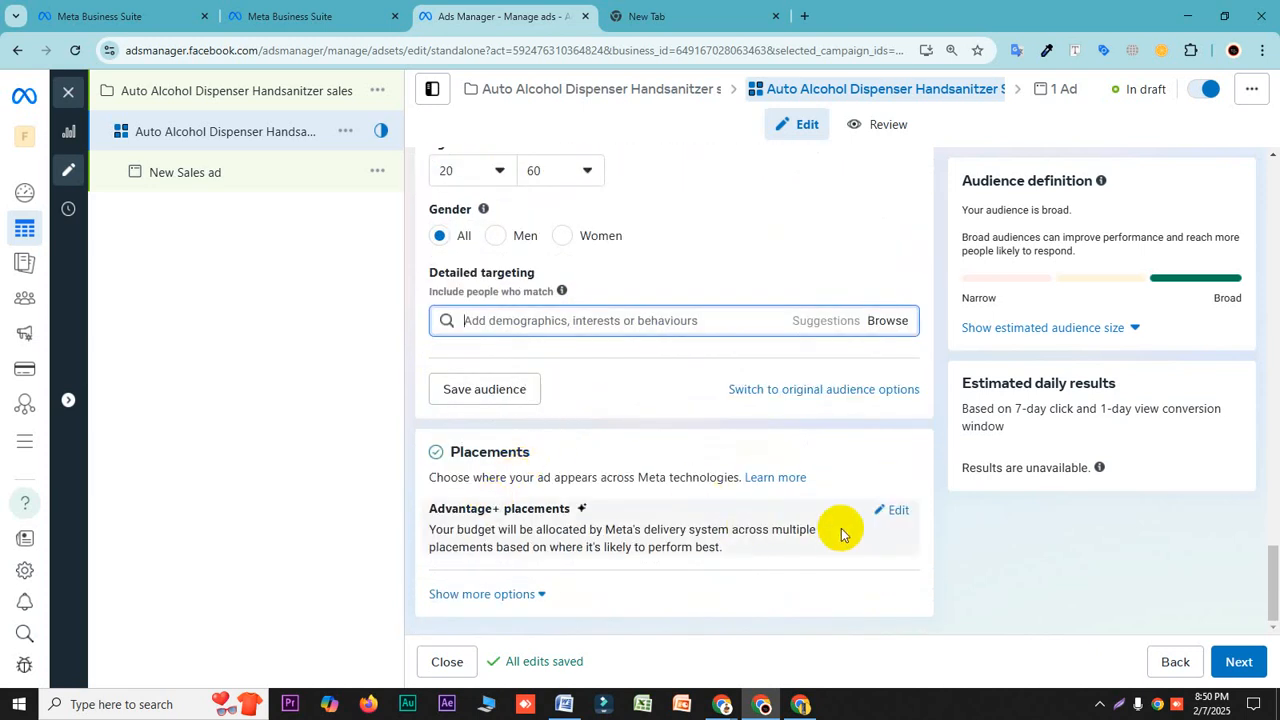
left_click(893, 510)
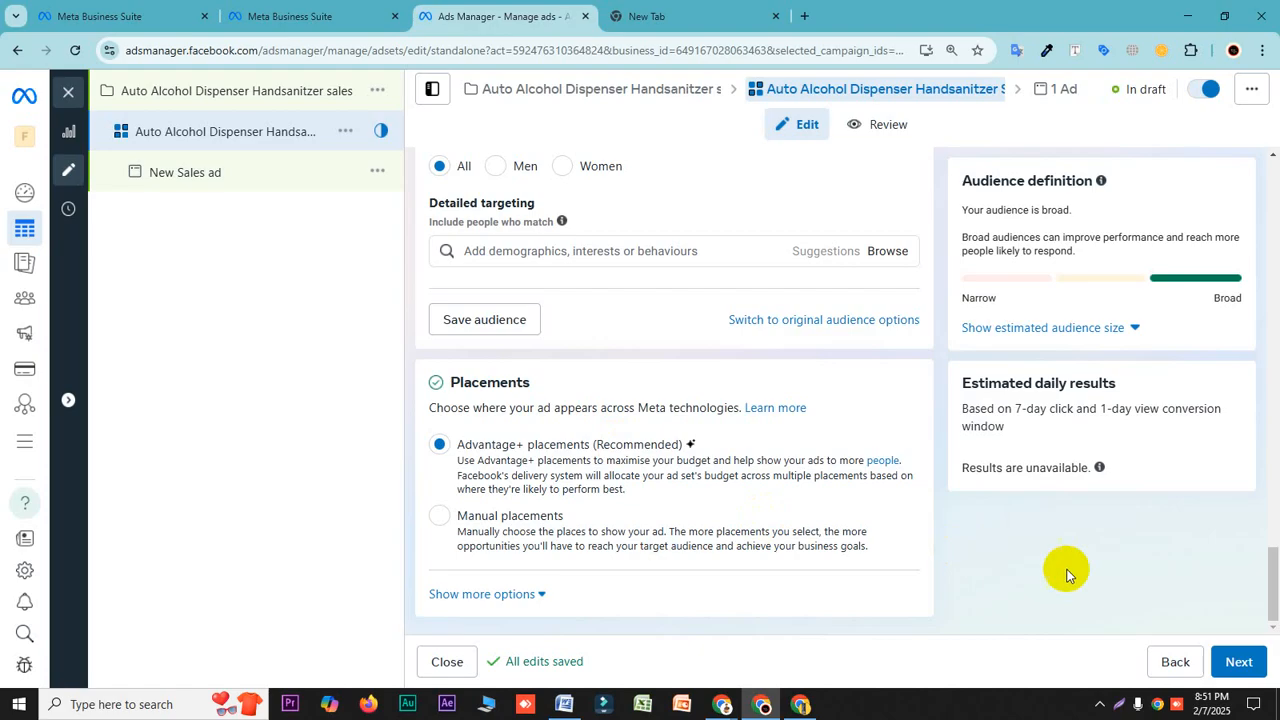
- Review the ad set's conversion location, dataset, daily budget, schedule, location, audience and placement settings
scroll(623, 403, "up", 5)
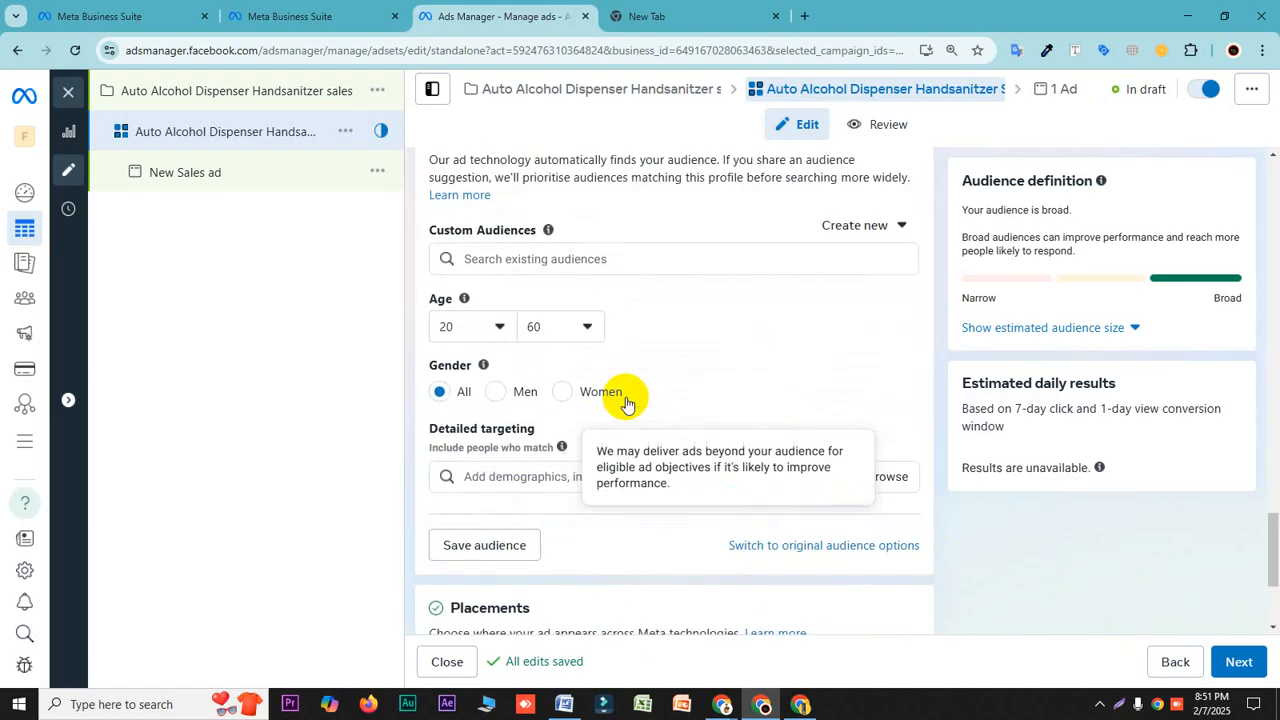
scroll(627, 403, "up", 10)
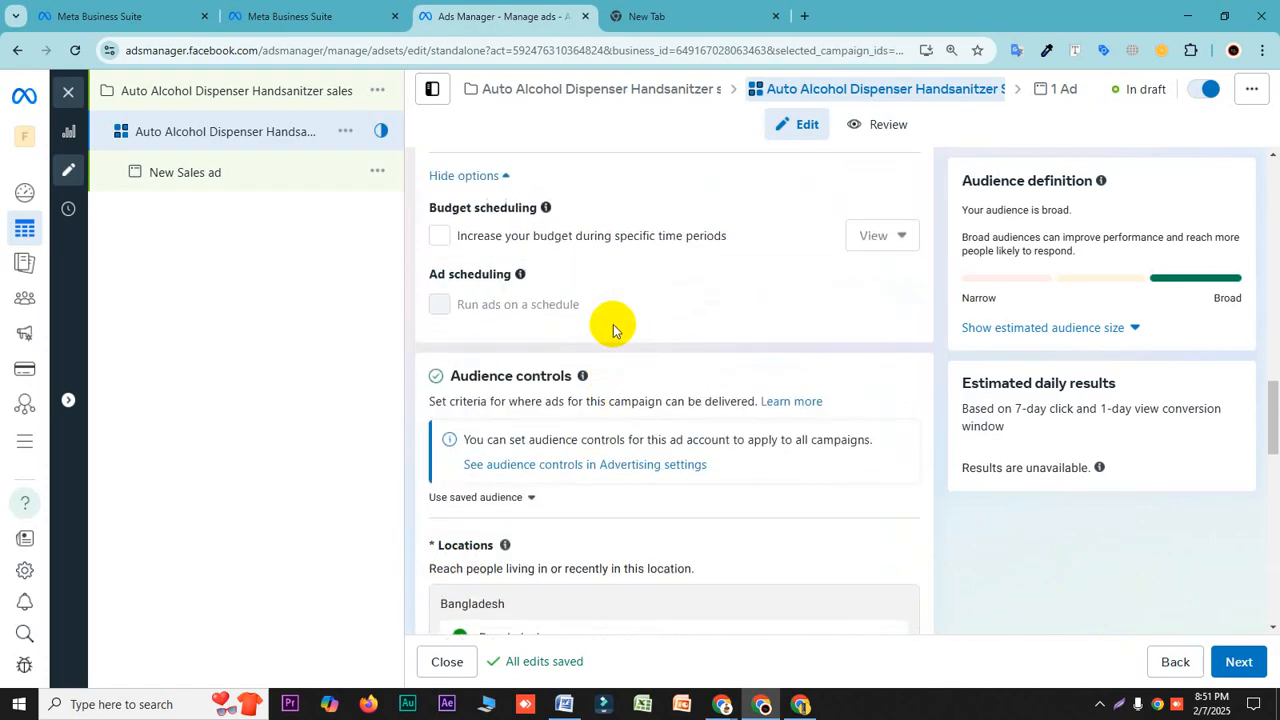
scroll(613, 333, "up", 10)
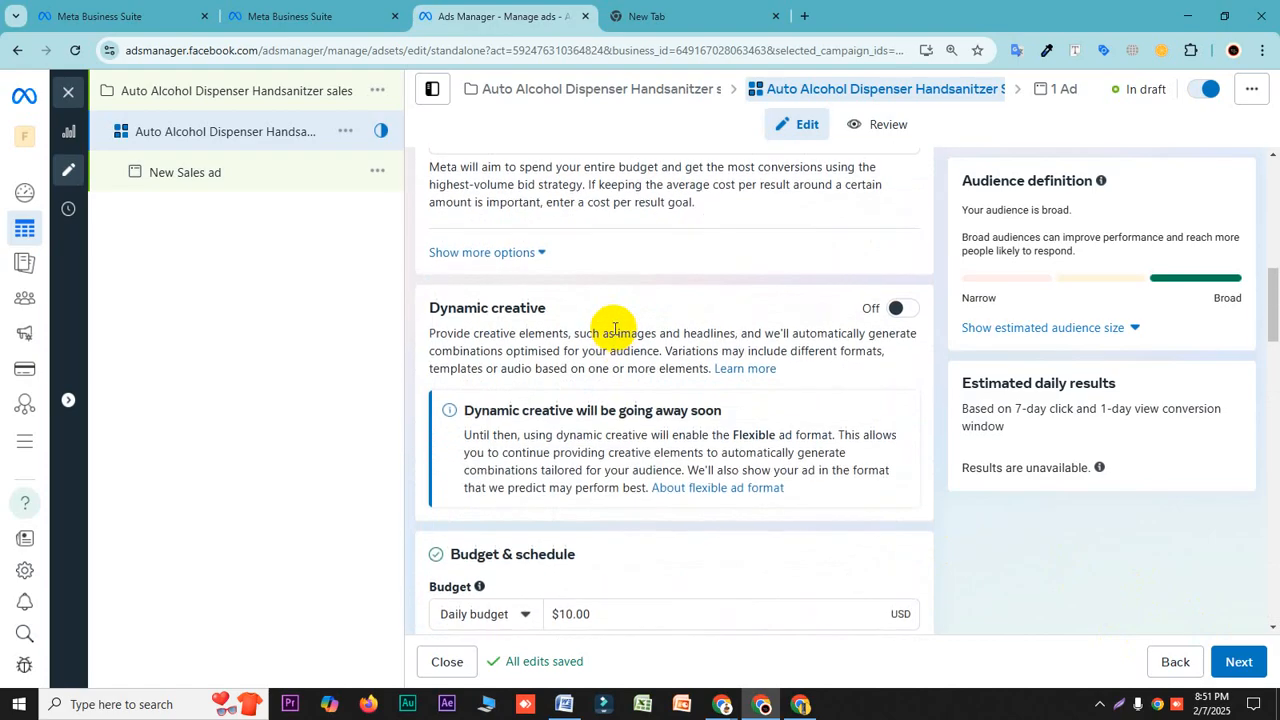
scroll(614, 333, "up", 3)
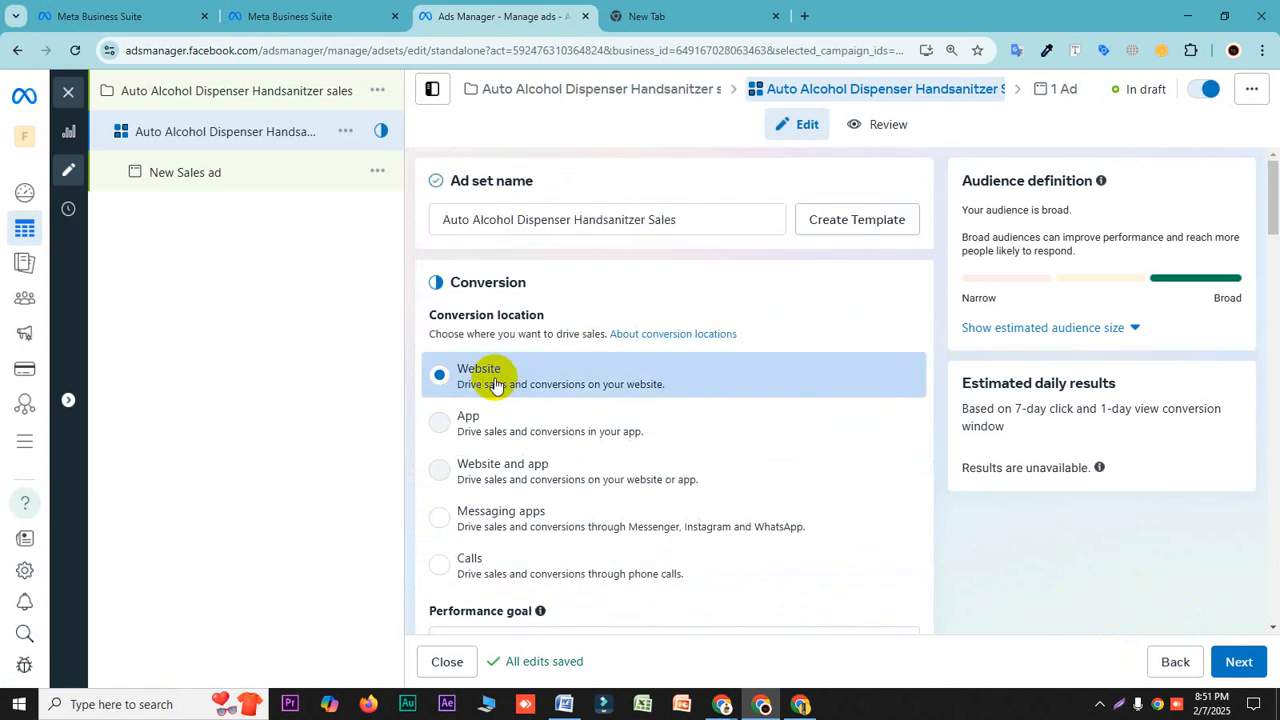
scroll(603, 434, "down", 4)
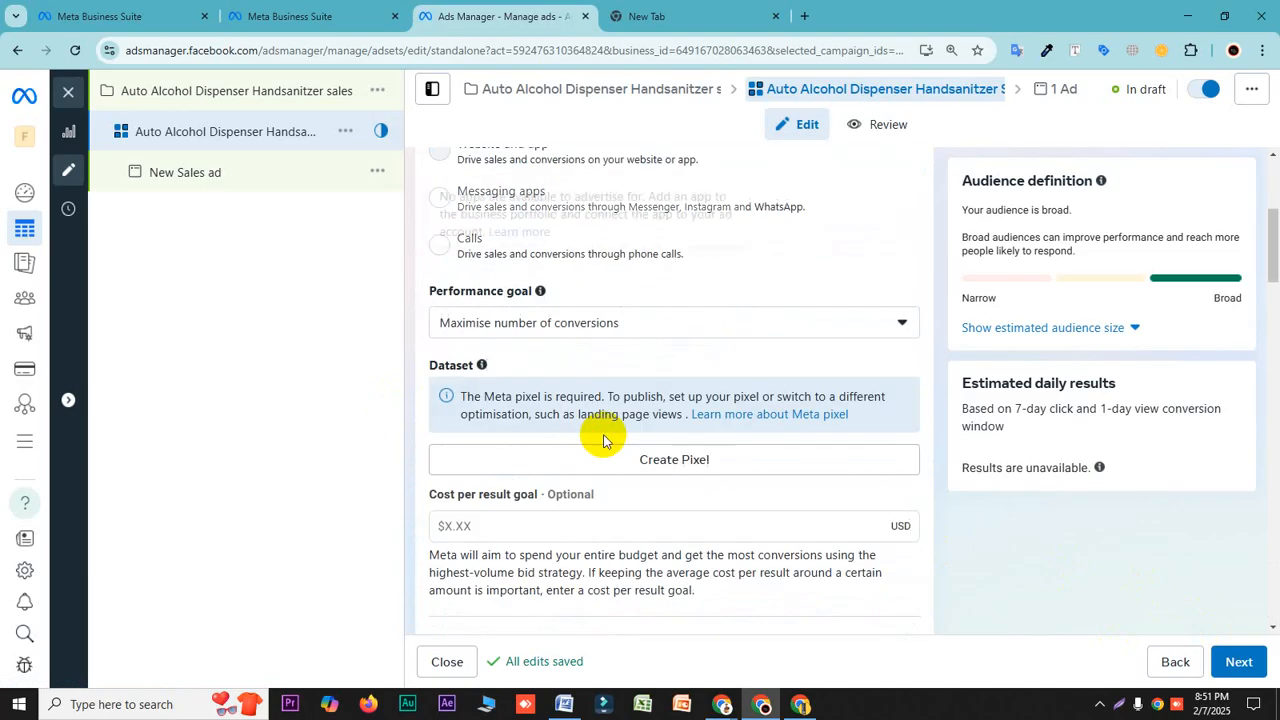
scroll(603, 442, "down", 6)
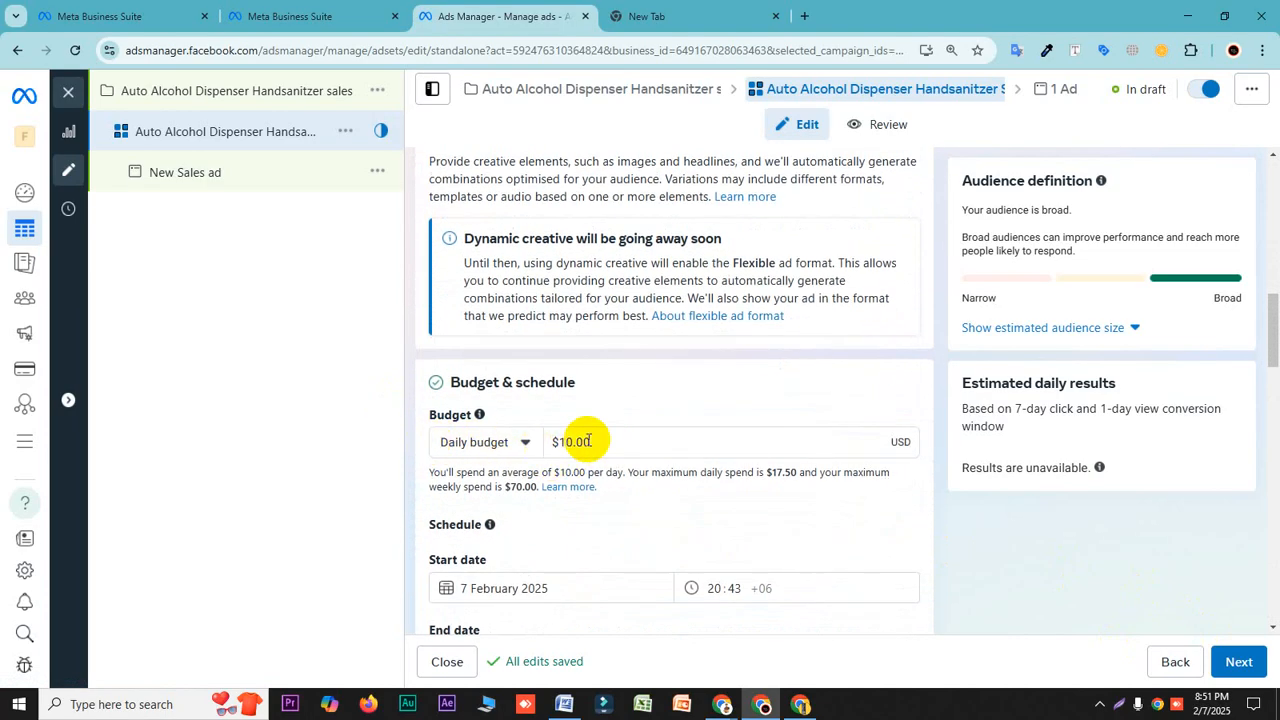
left_click(604, 440)
left_click_drag(604, 440, 543, 437)
left_click(608, 380)
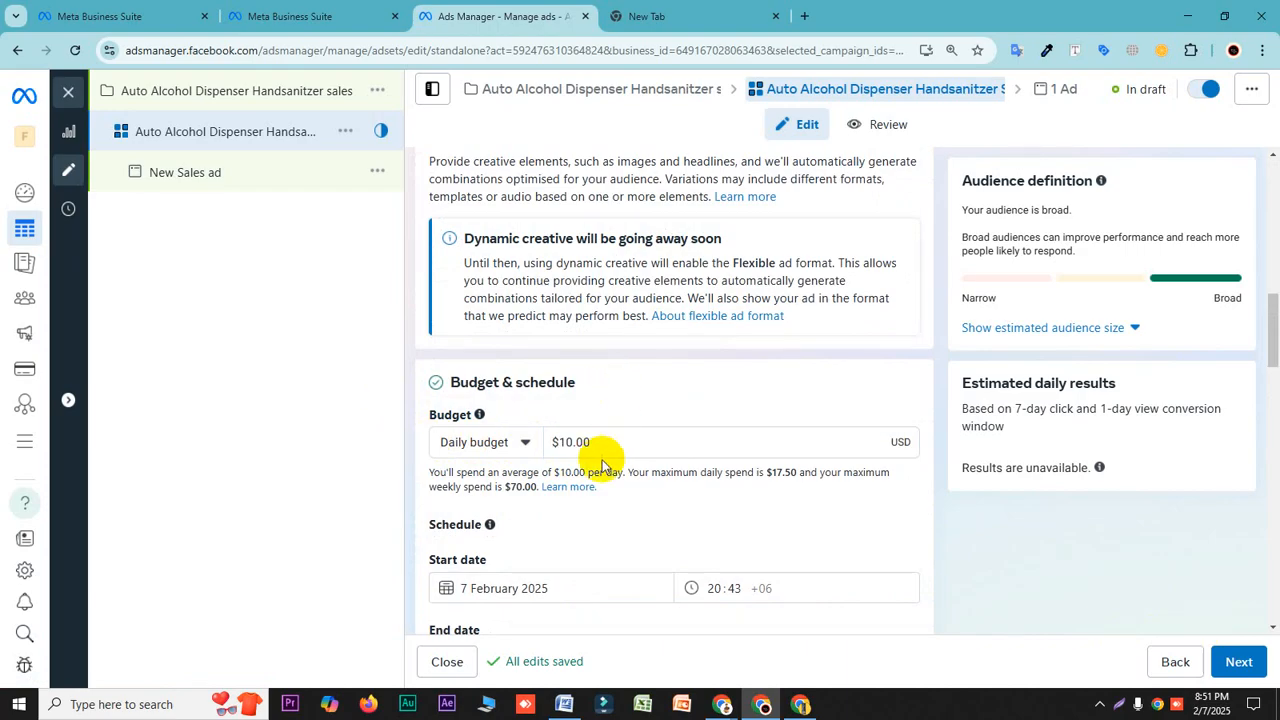
scroll(603, 460, "down", 2)
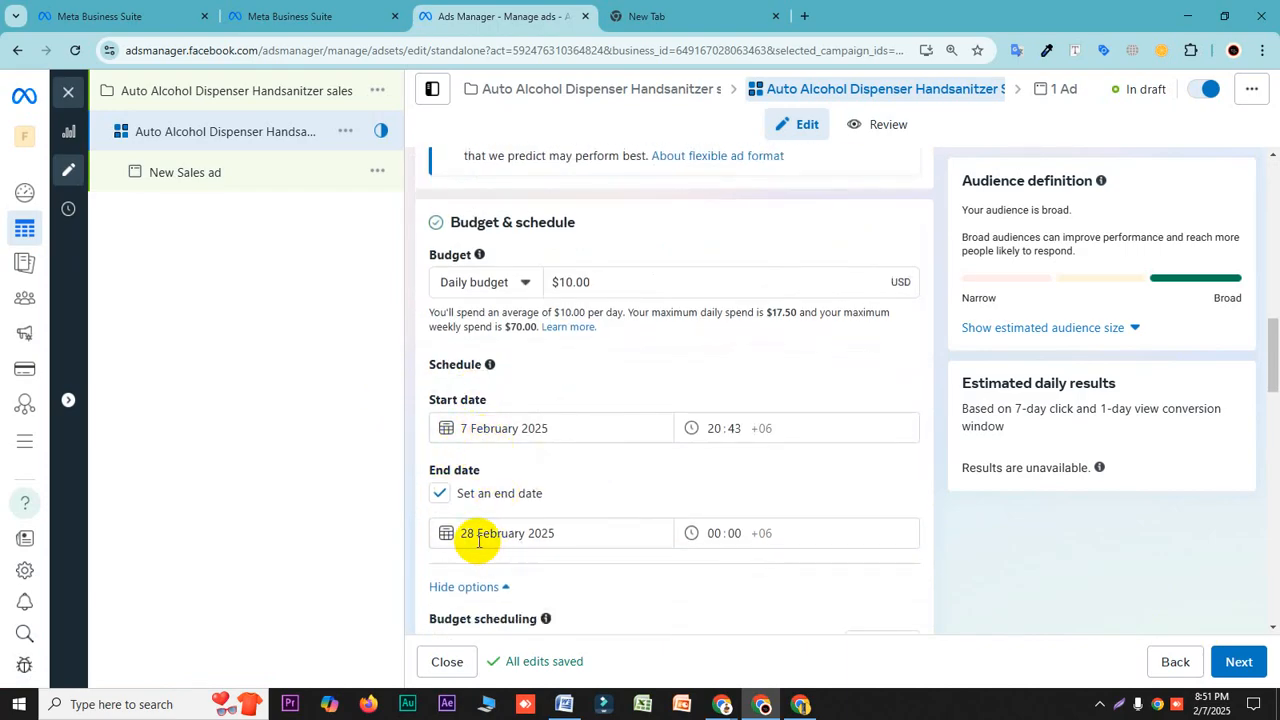
scroll(522, 537, "down", 7)
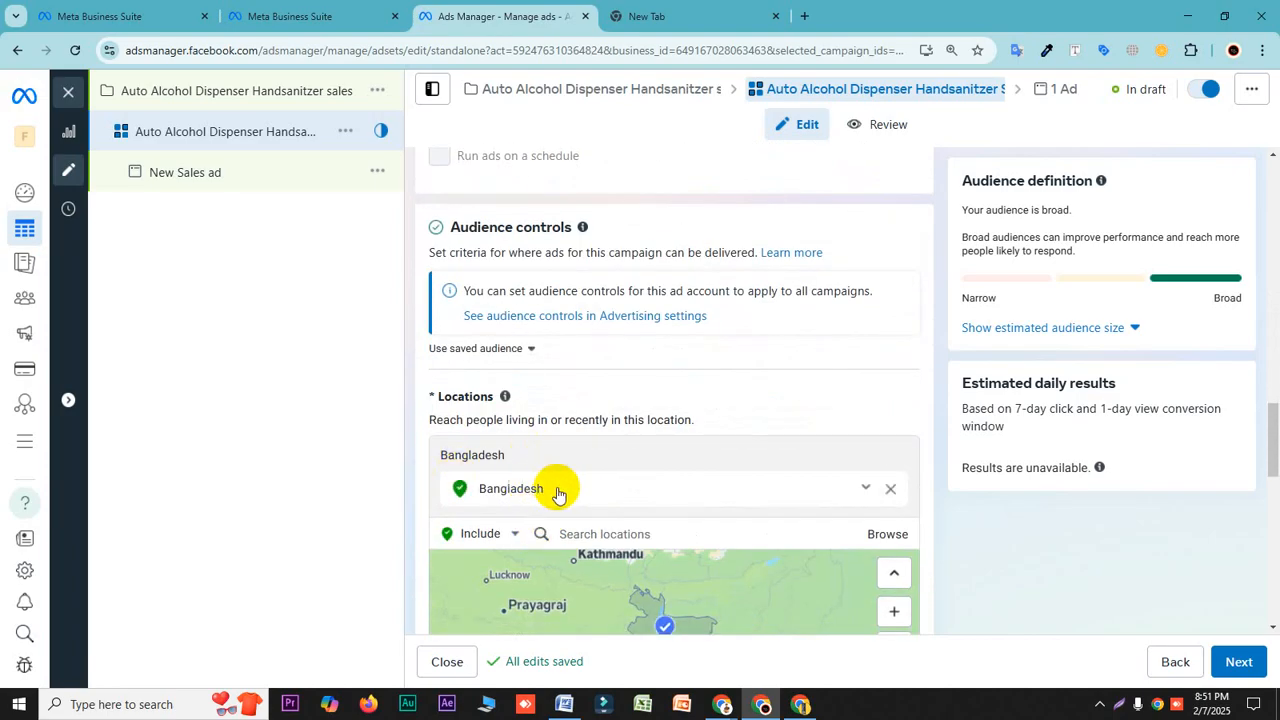
scroll(680, 457, "down", 1)
scroll(679, 457, "down", 7)
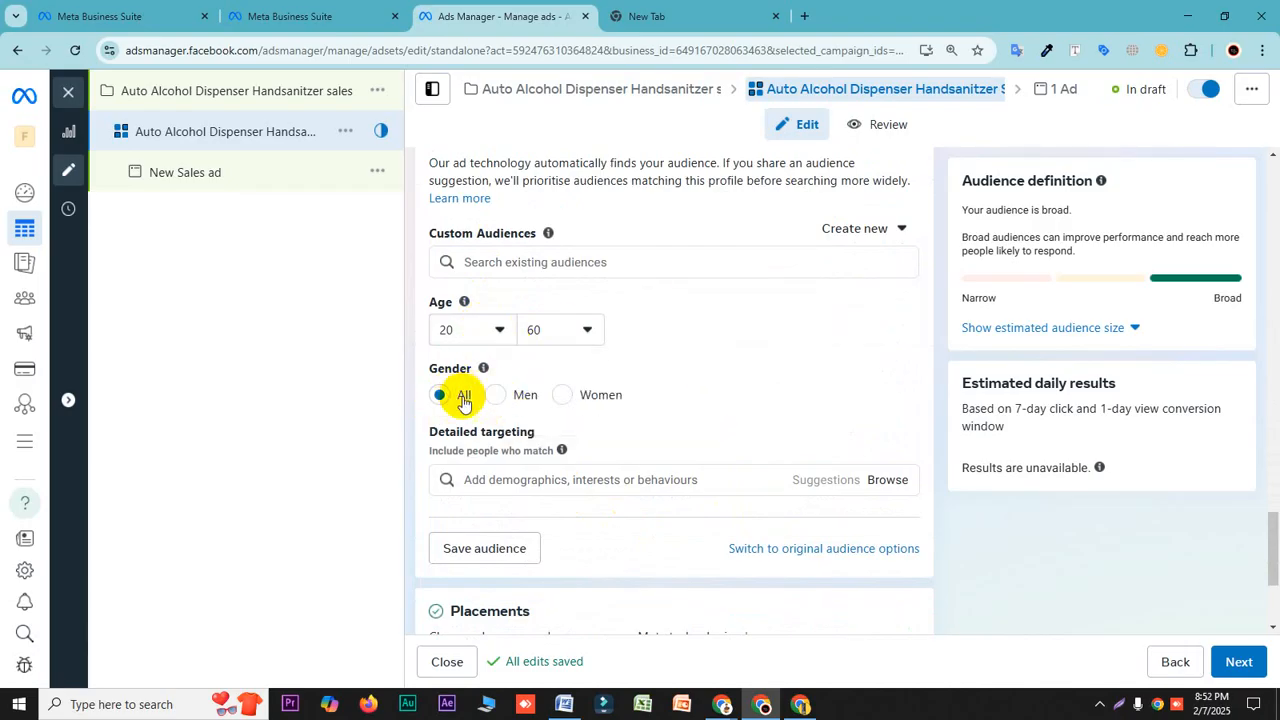
scroll(527, 430, "down", 2)
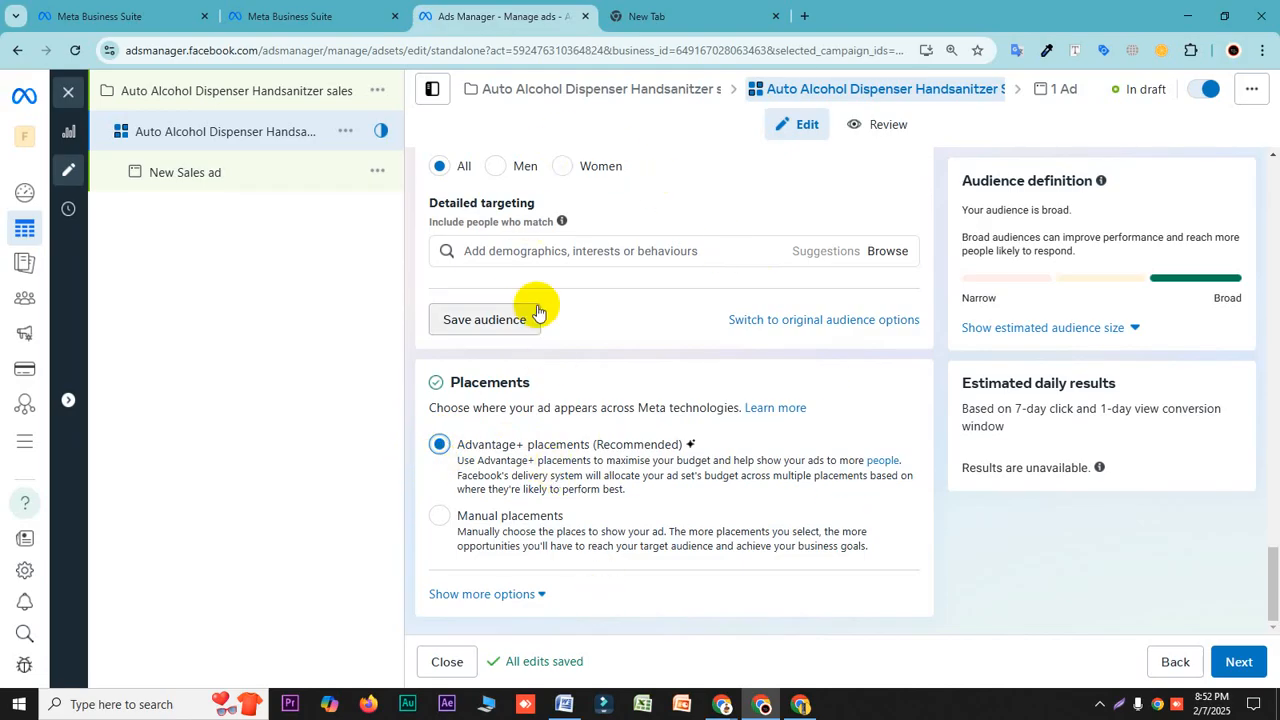
- Check the Facebook Ads Structure diagram in the Word document, then return to Ads Manager and continue to the ad level
left_click(564, 704)
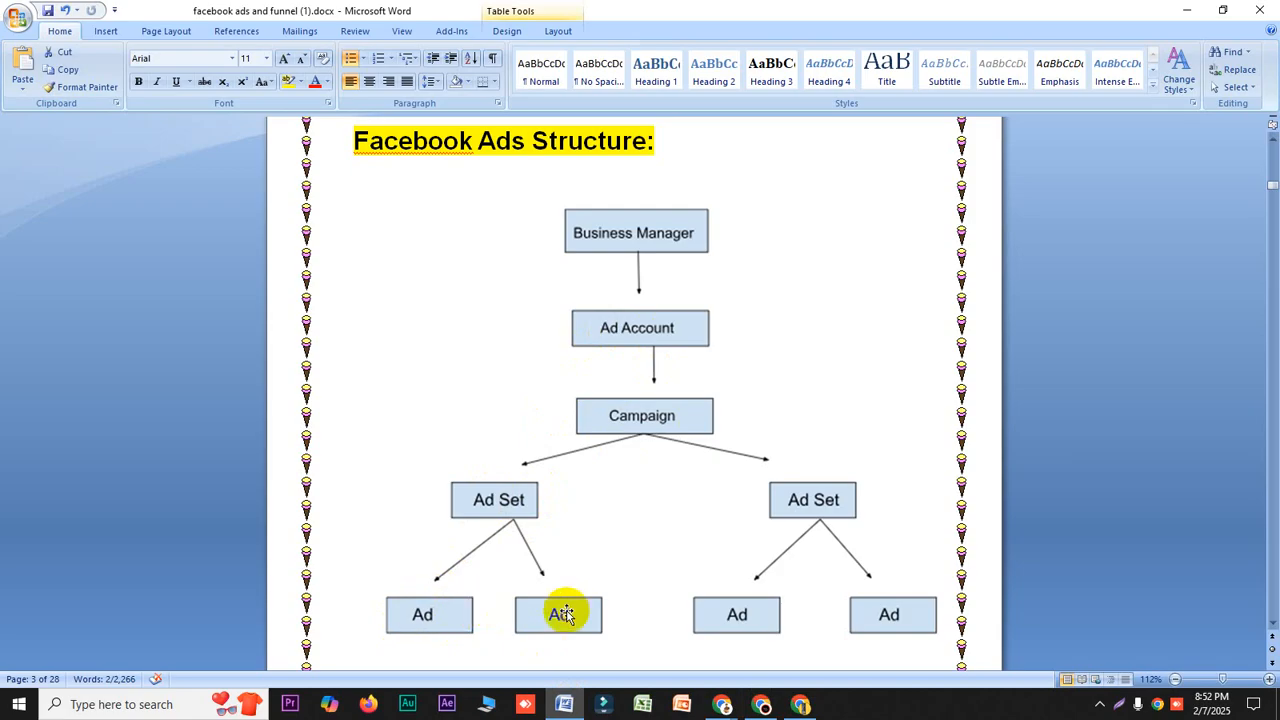
left_click(765, 706)
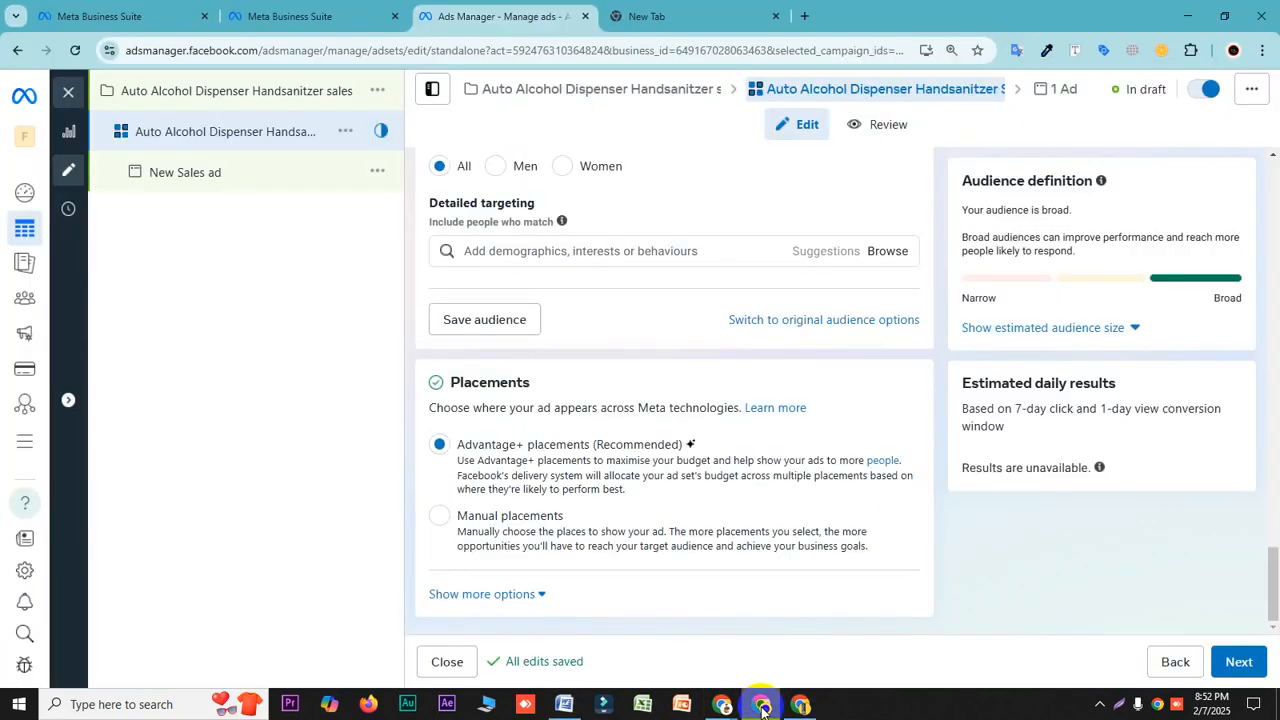
left_click(1240, 662)
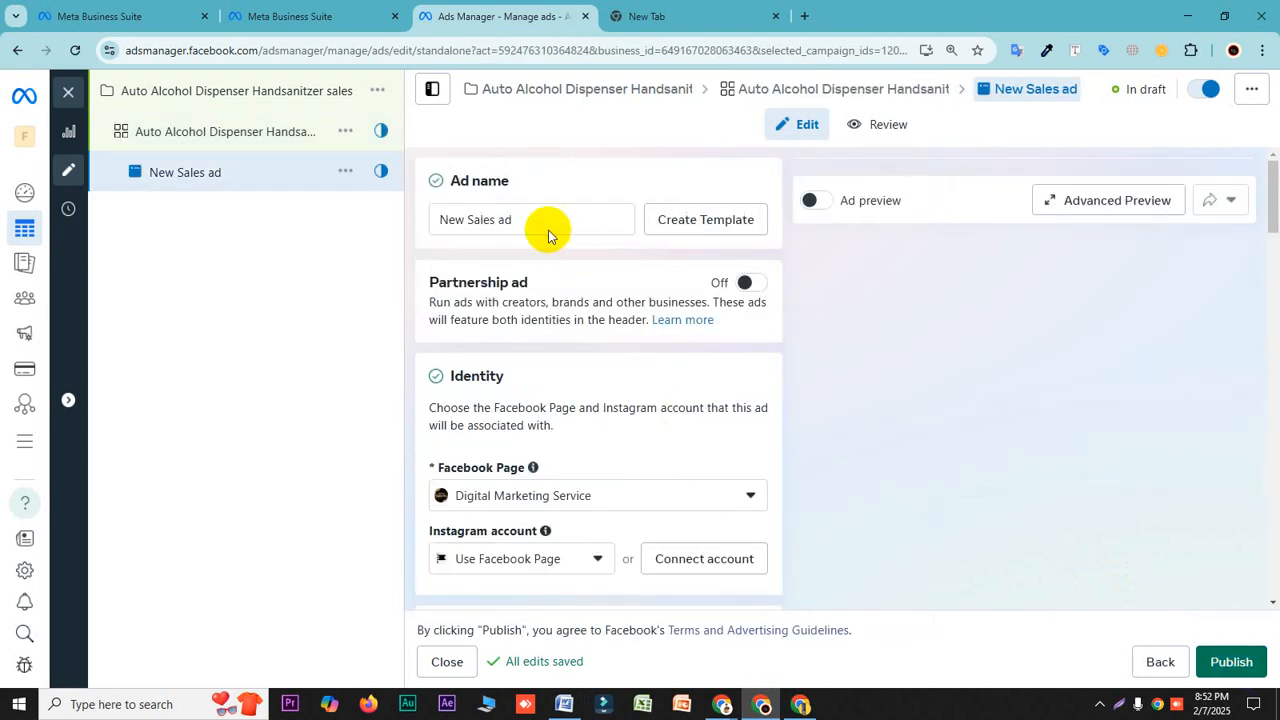
- Replace the word "New" in the ad name with the copied "Auto Alcohol Dispenser Handsanitzer" name
left_click_drag(463, 222, 380, 223)
right_click(449, 220)
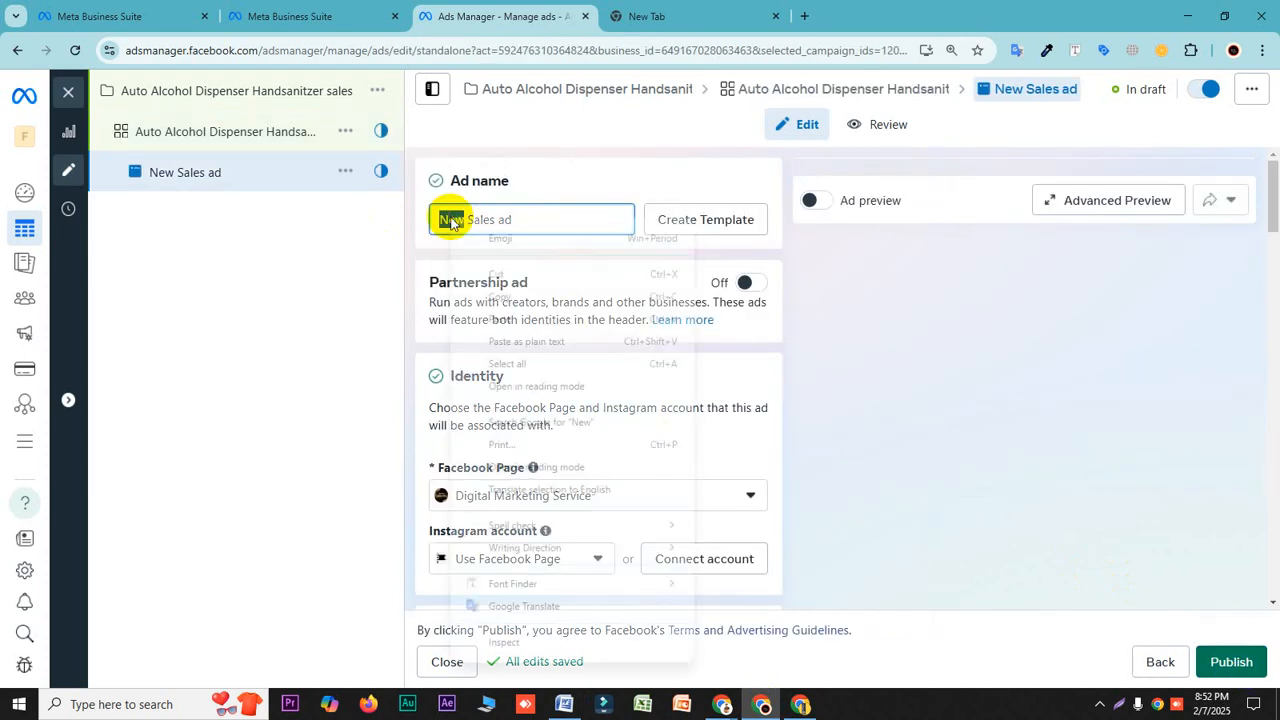
left_click(508, 320)
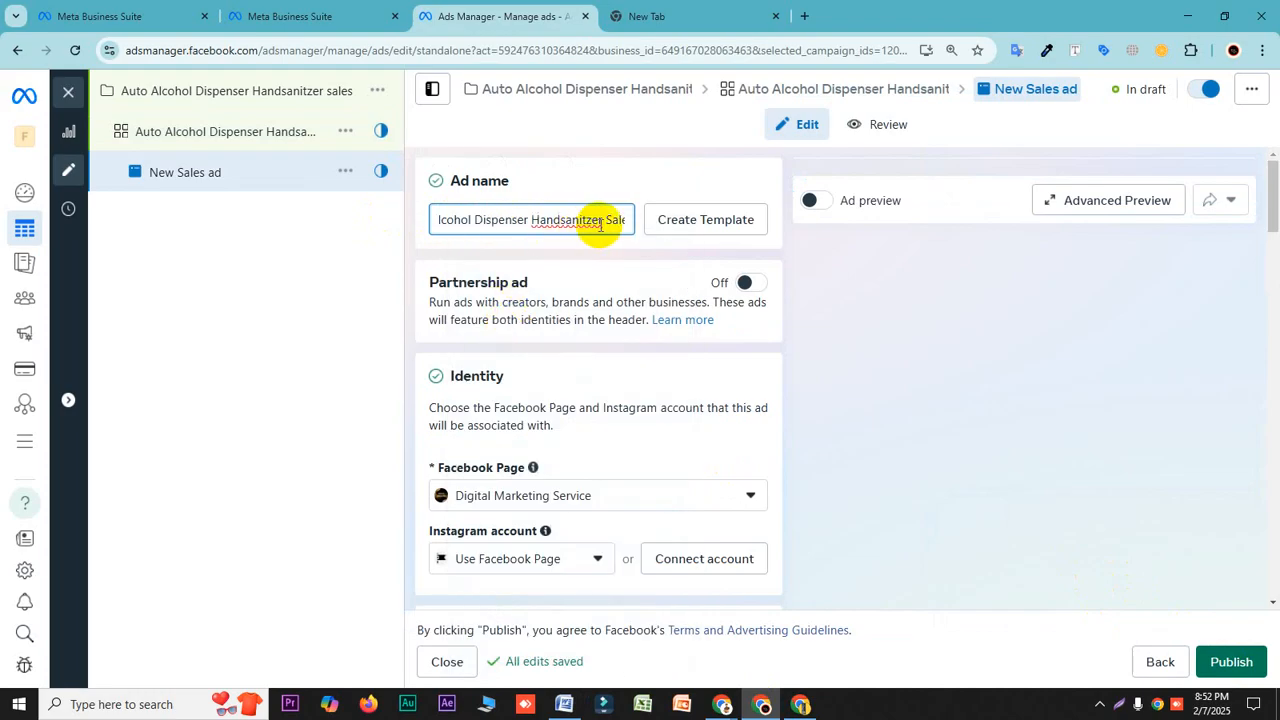
- Choose Digital Marketing Service as the Facebook Page in the ad's identity settings
scroll(590, 430, "down", 2)
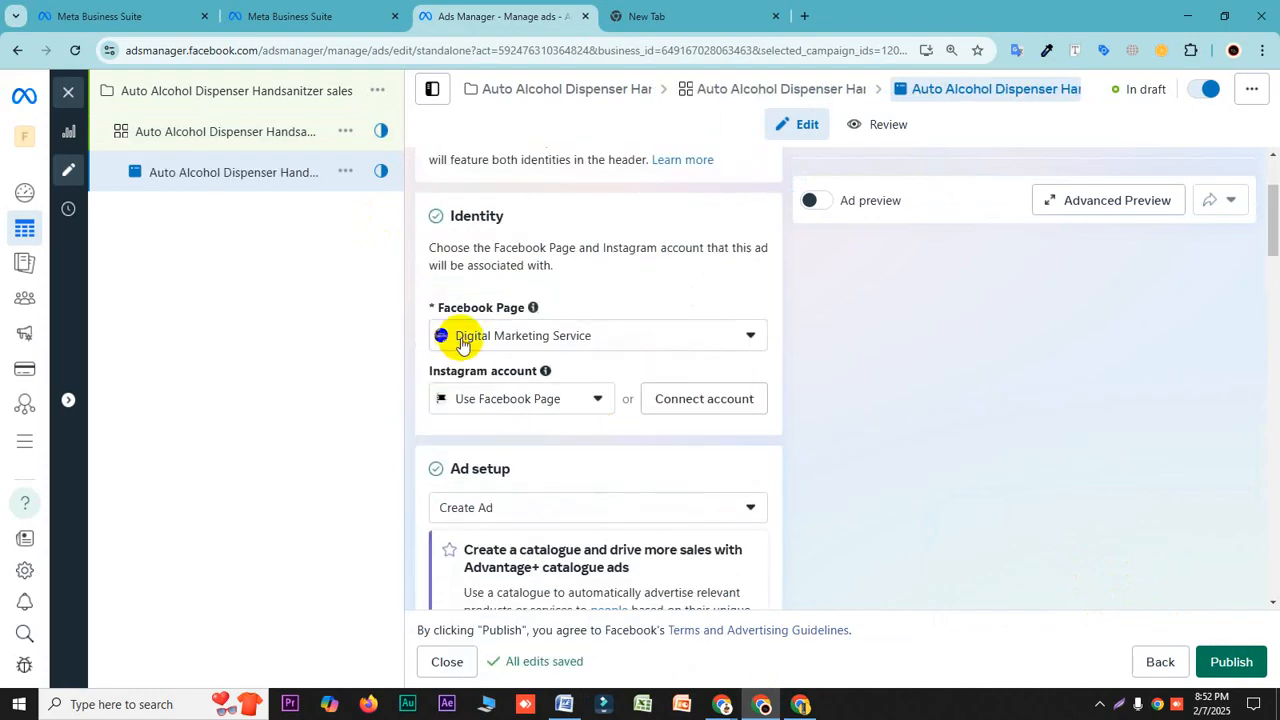
left_click(568, 338)
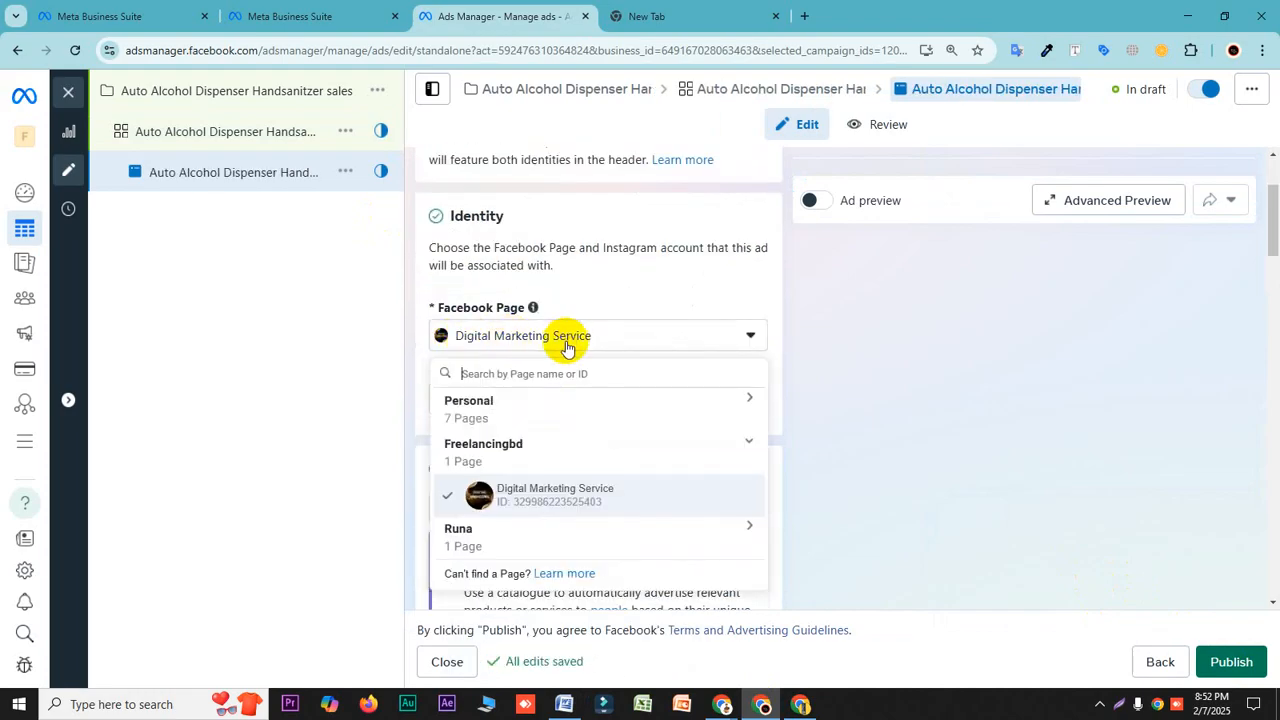
left_click(556, 495)
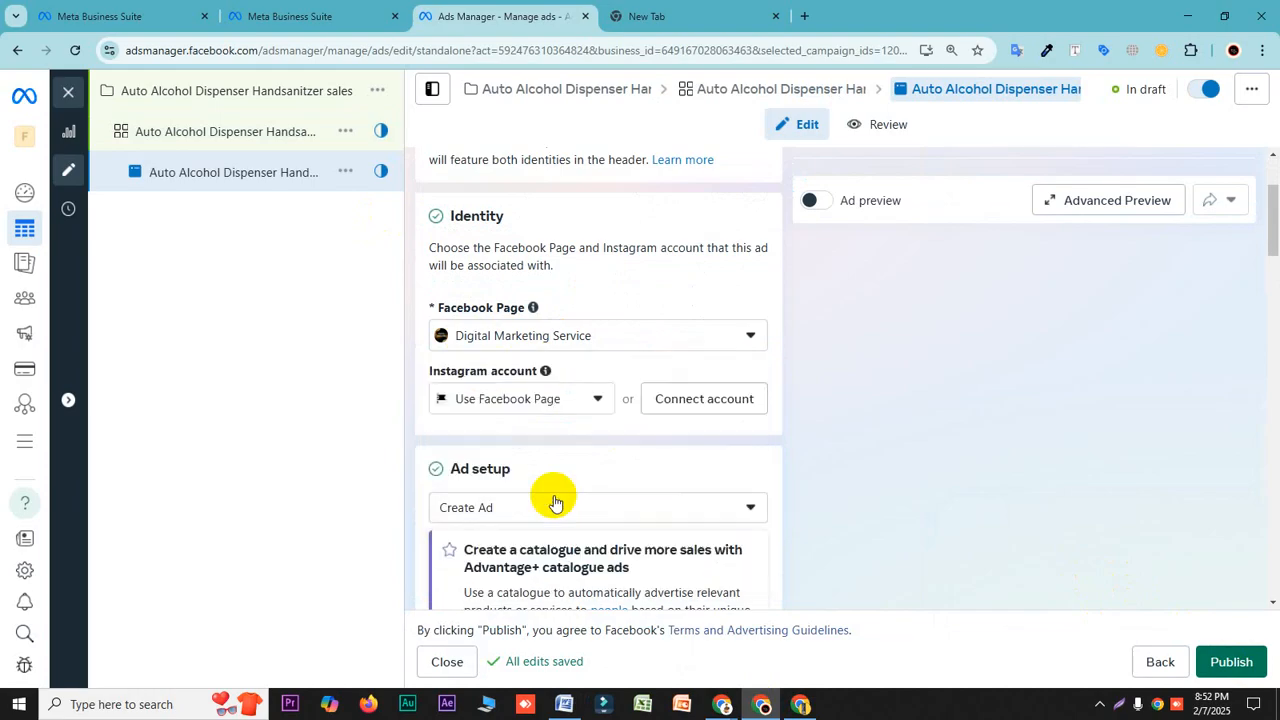
- Check the available ad setup choices, choose Create Ad, and bring up the creative source and format options
scroll(556, 500, "down", 2)
left_click(491, 347)
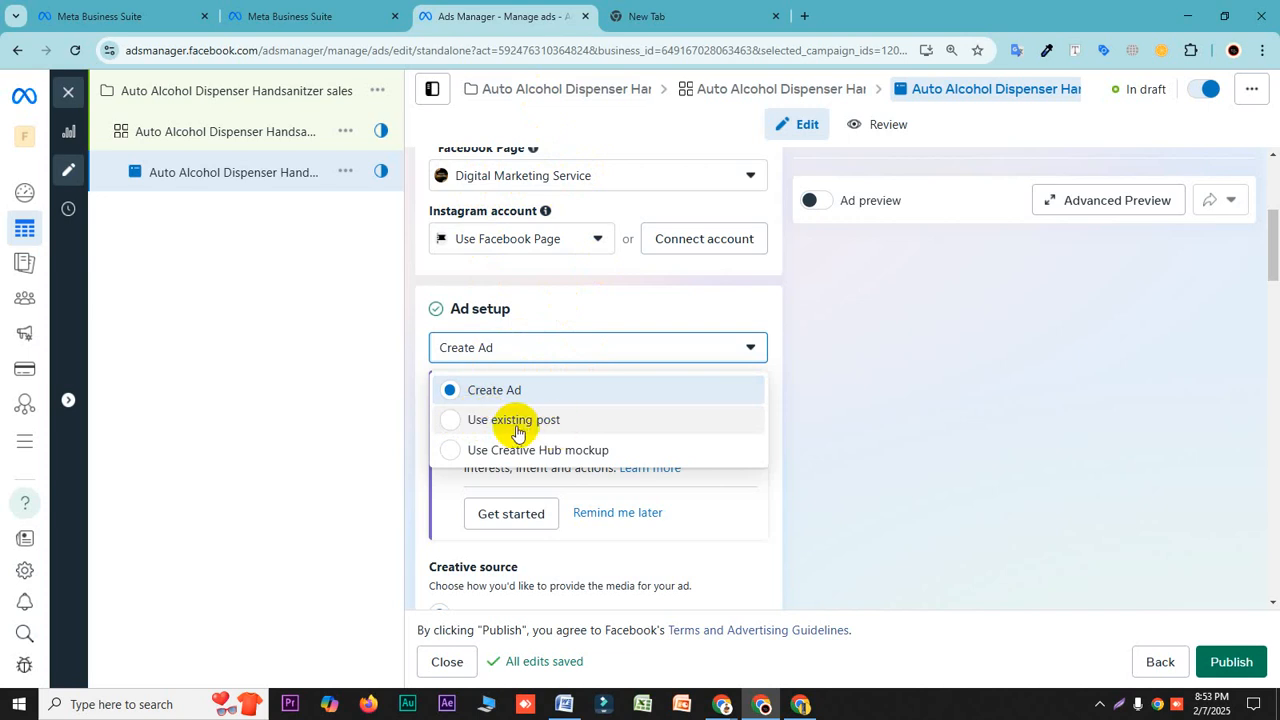
left_click(482, 392)
left_click(490, 345)
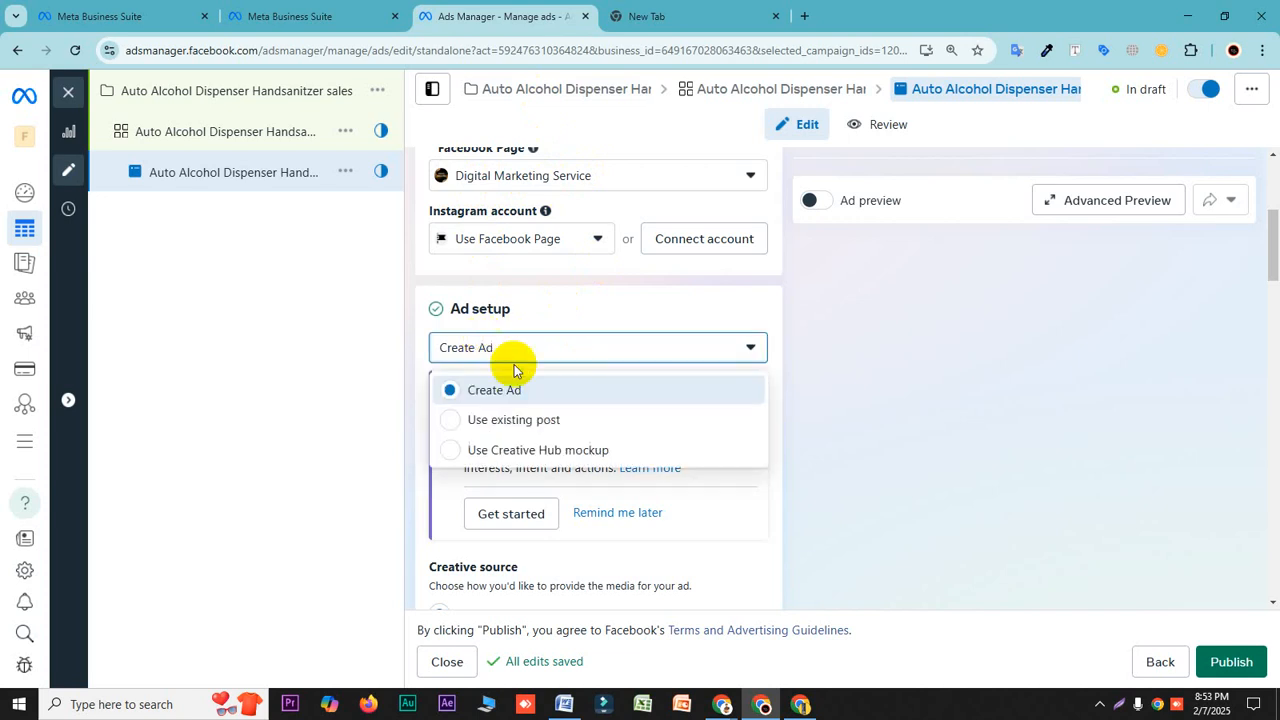
left_click(510, 388)
scroll(540, 430, "down", 3)
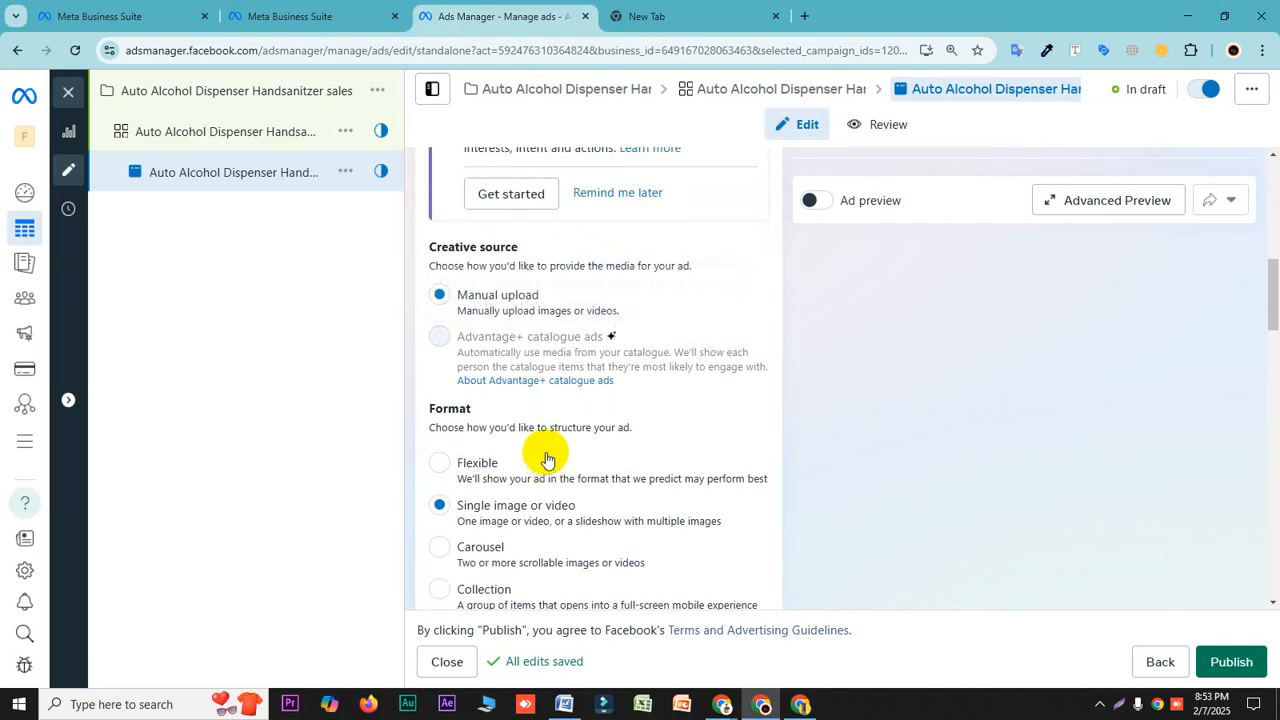
- Start the creative setup for the single image or video ad and advance to media selection, leaving the text fields empty
scroll(510, 455, "down", 2)
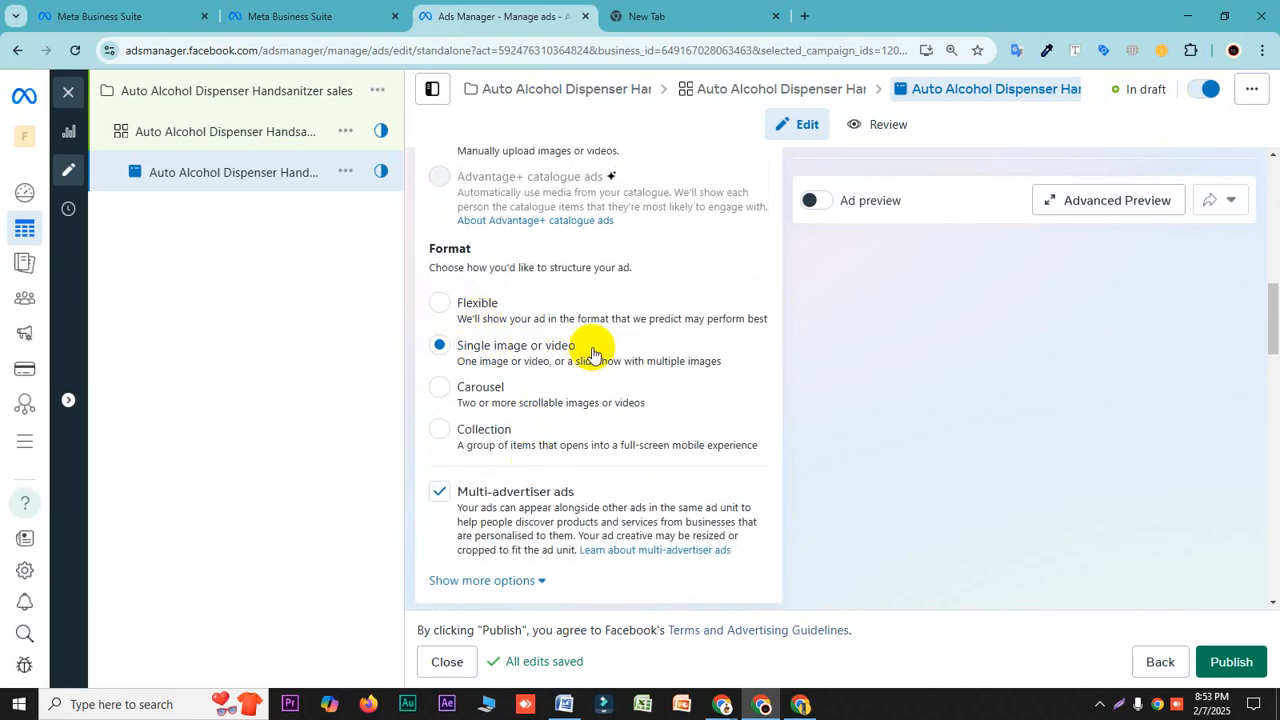
scroll(535, 407, "down", 1)
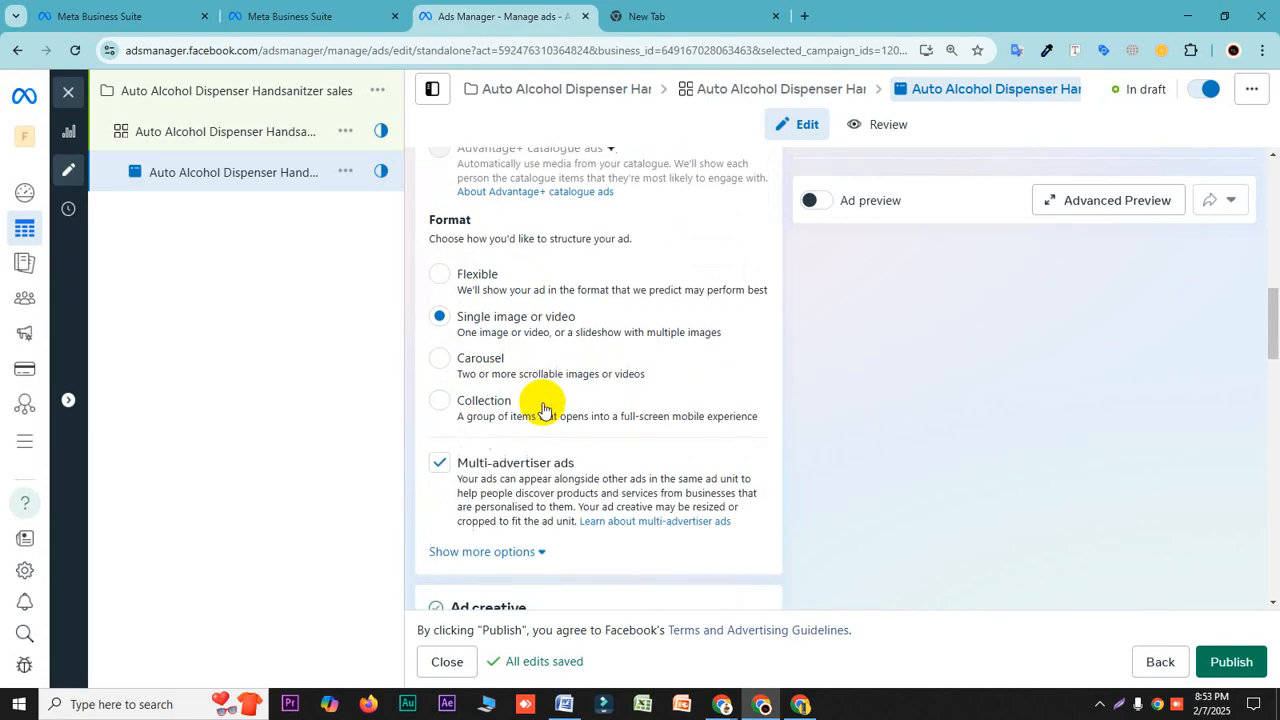
scroll(513, 404, "down", 3)
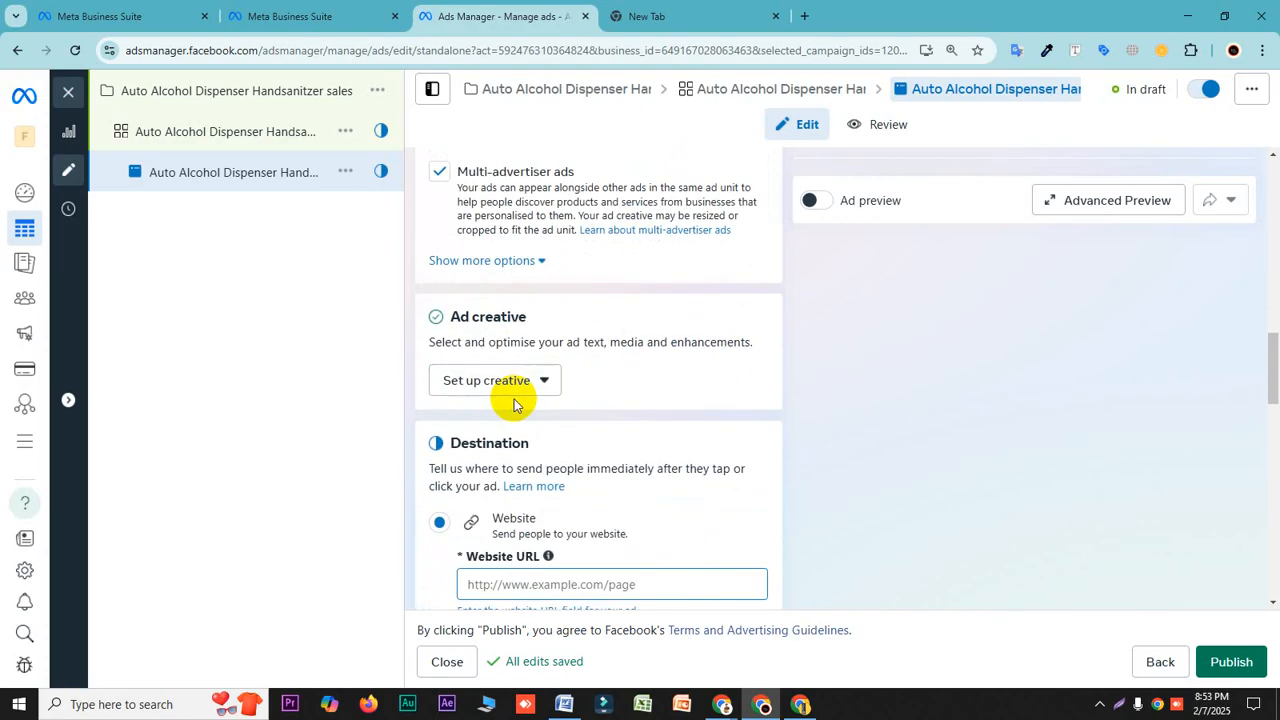
left_click(514, 386)
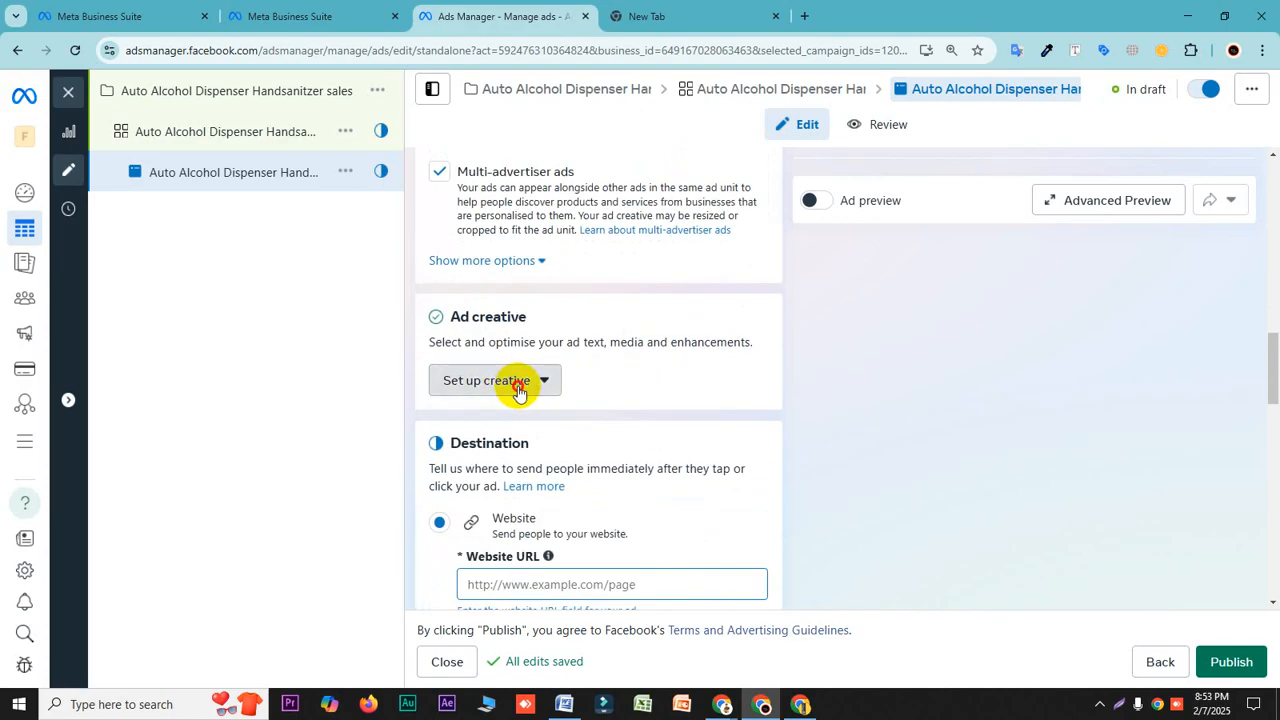
left_click(478, 428)
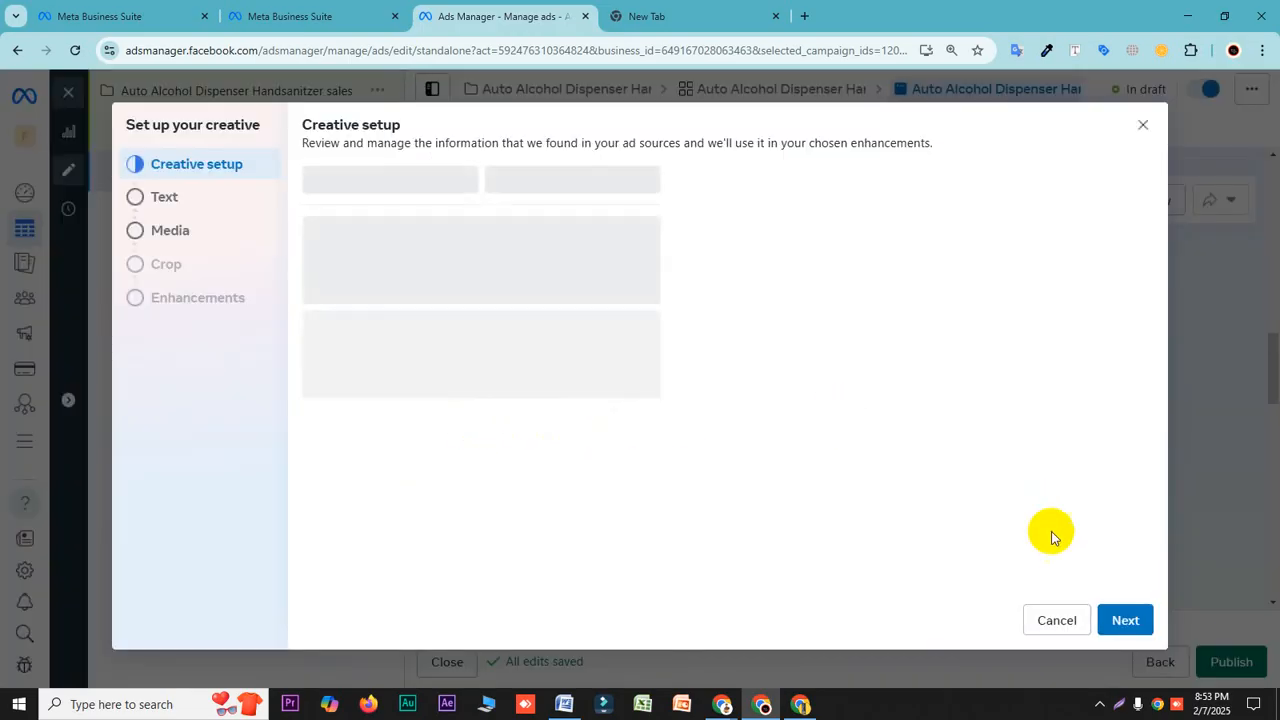
left_click(1126, 620)
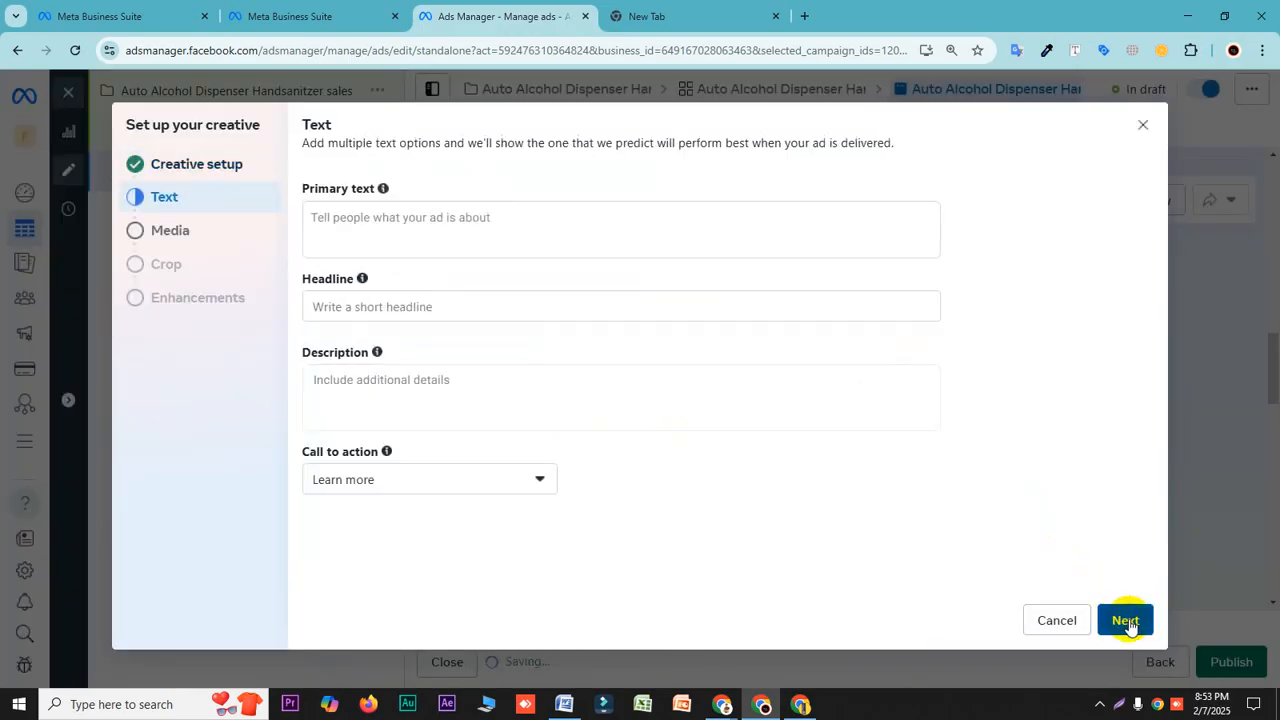
left_click(1127, 621)
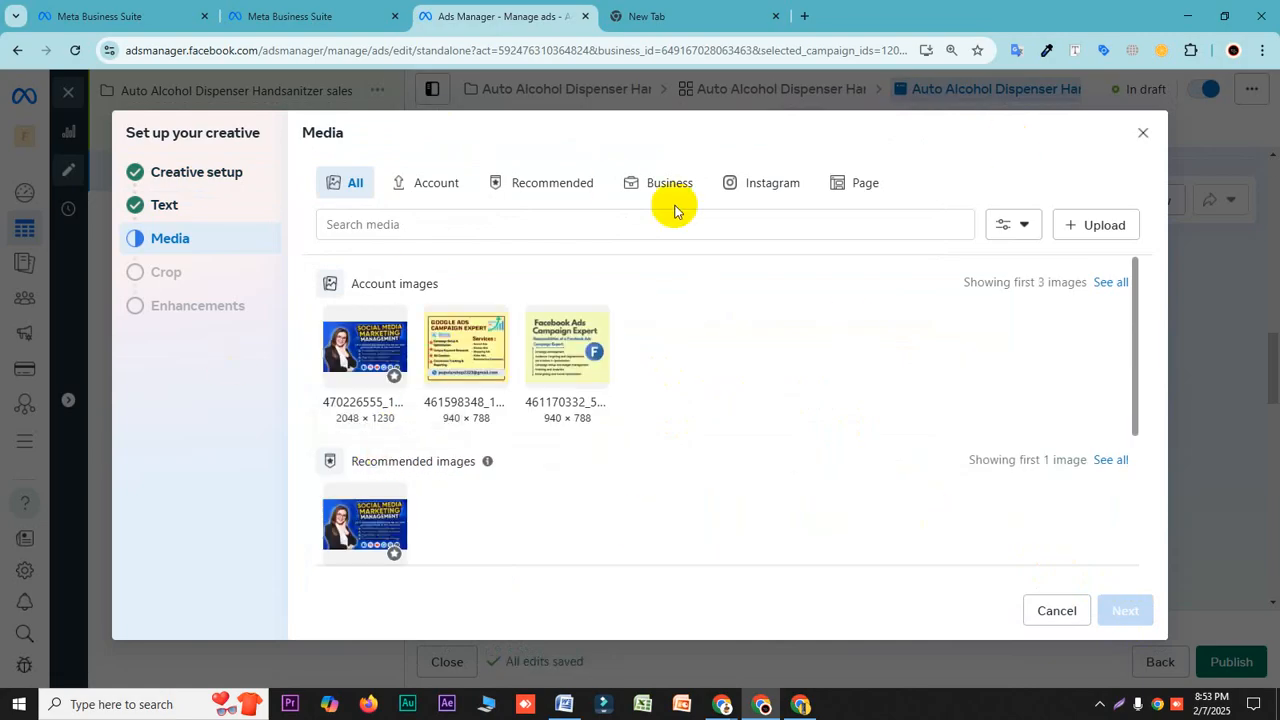
- Upload the product image Screenshot_32.png from the Lightshot folder in Documents as the ad's media
scroll(495, 373, "down", 2)
scroll(505, 373, "up", 3)
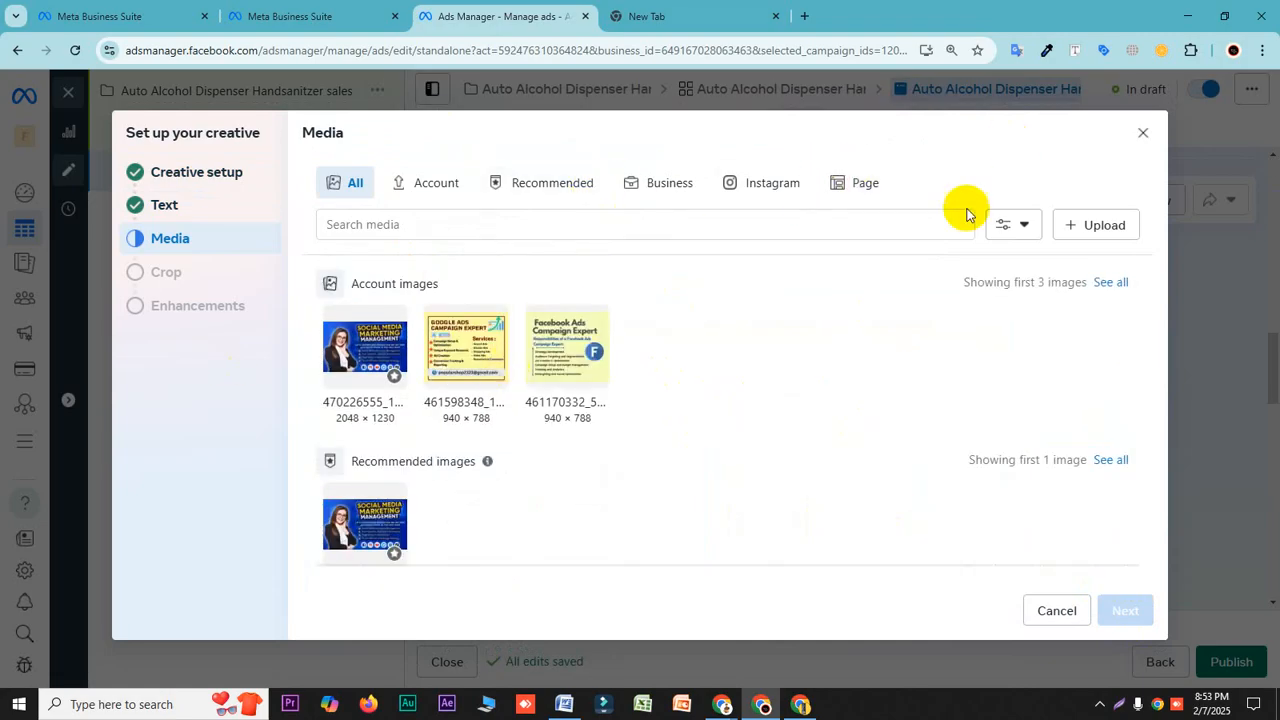
left_click(1105, 224)
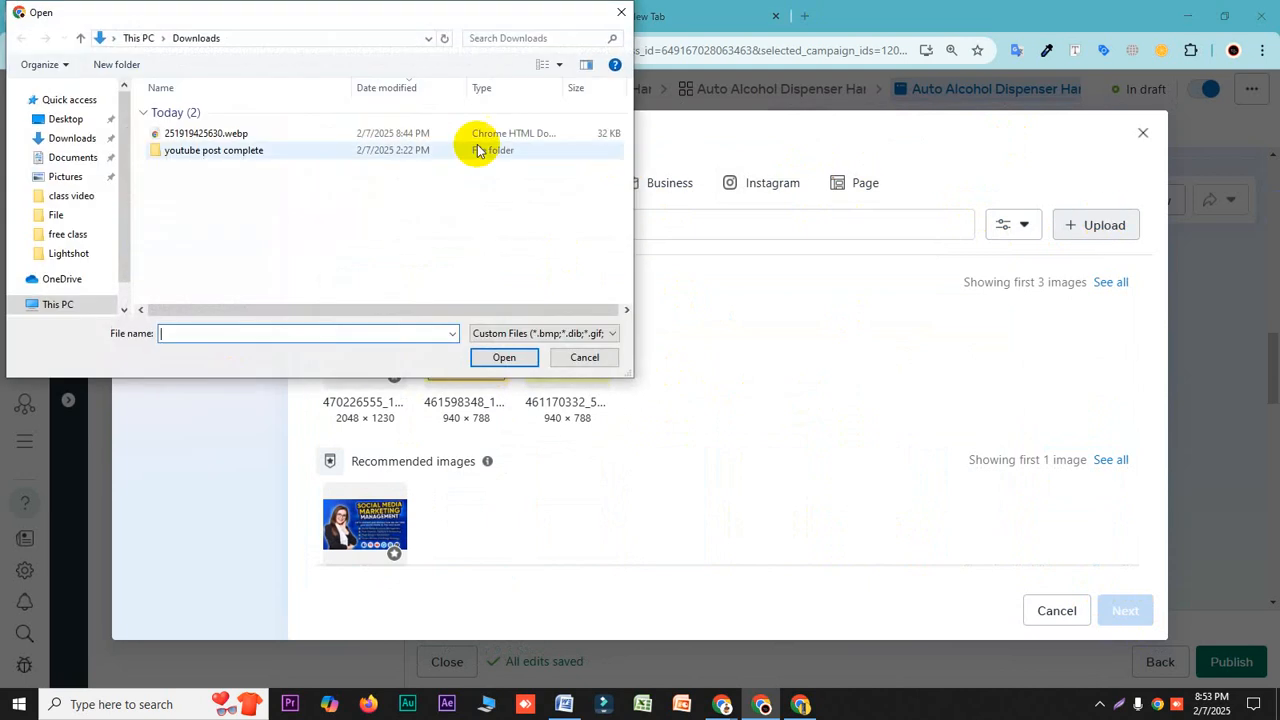
left_click(80, 160)
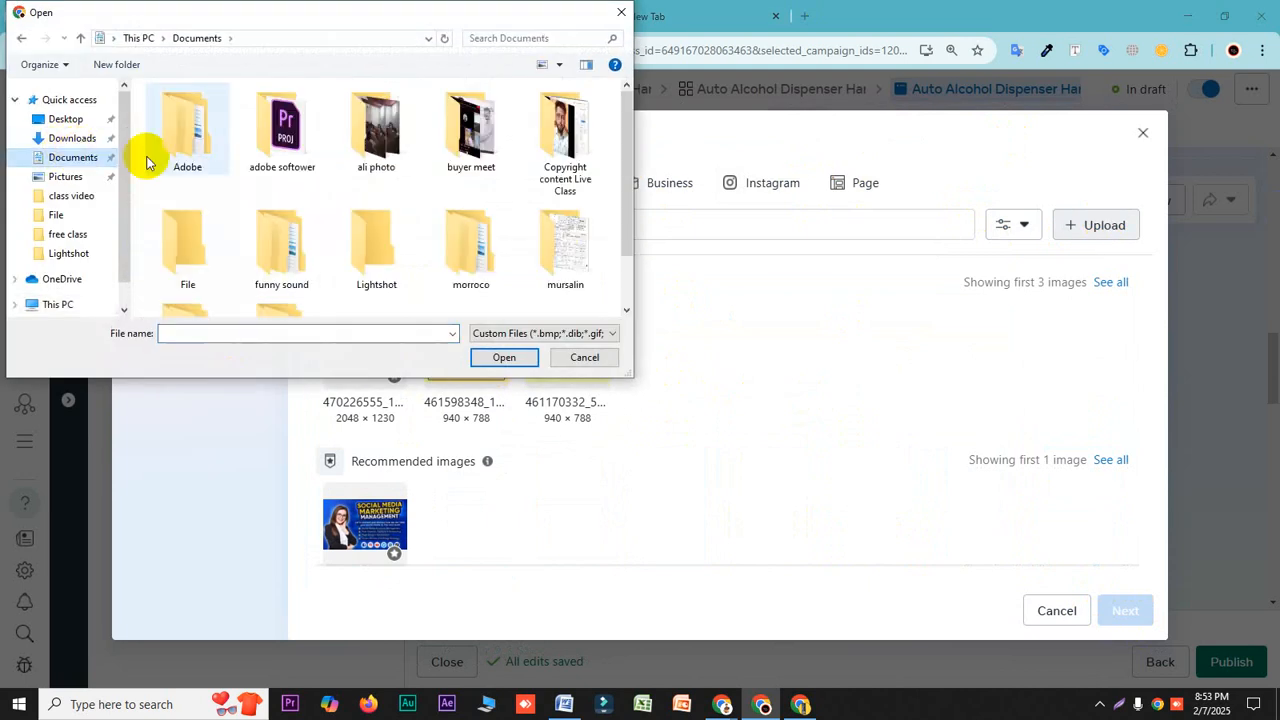
scroll(300, 200, "down", 2)
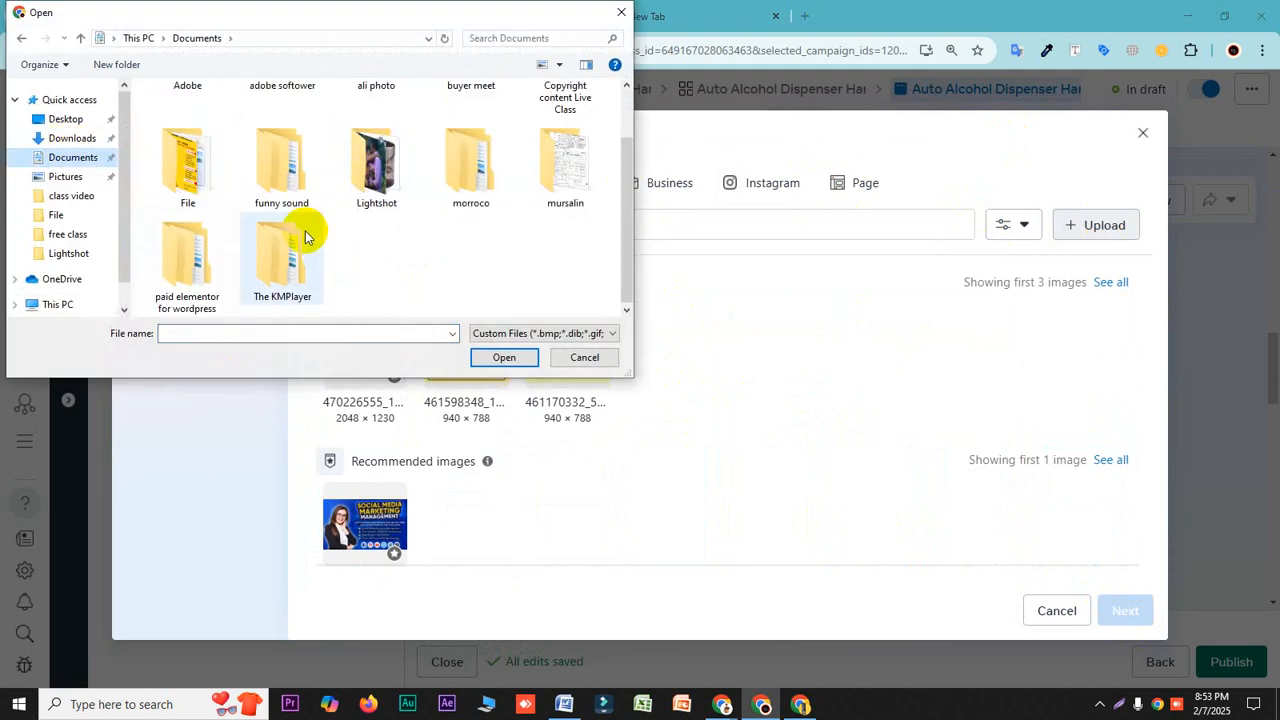
double_click(376, 165)
scroll(400, 177, "down", 5)
scroll(485, 254, "down", 2)
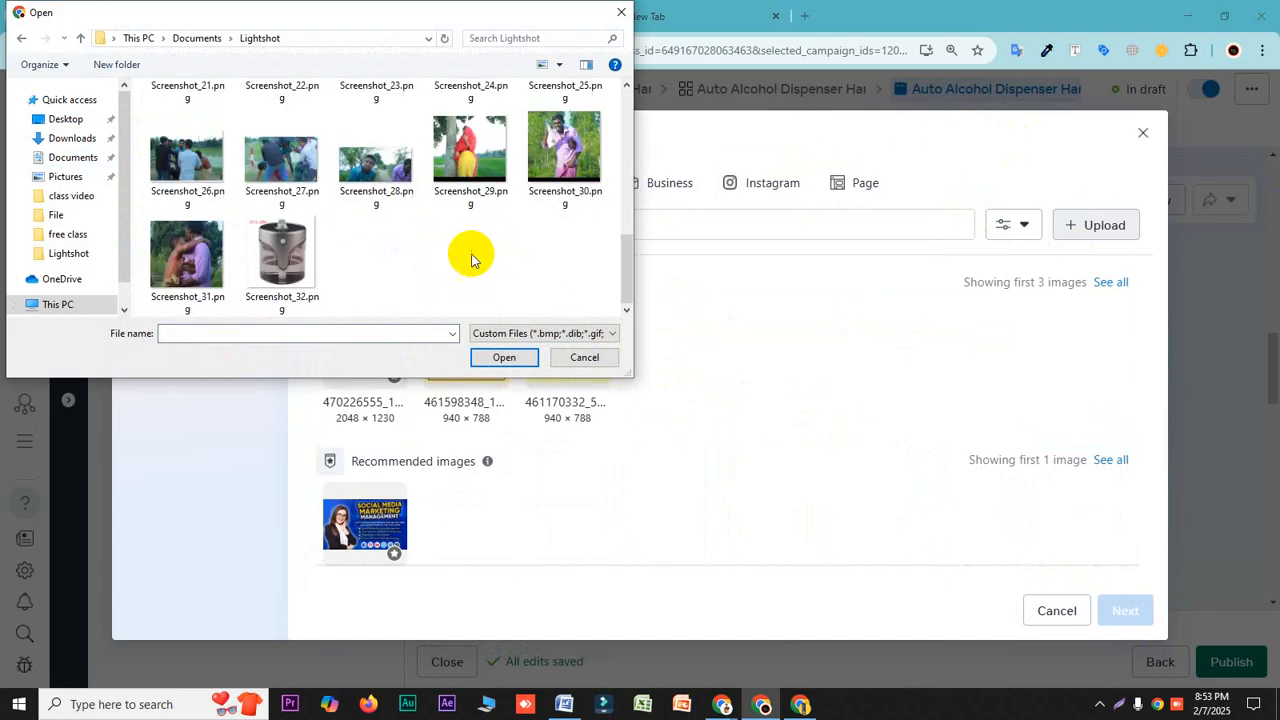
left_click(284, 248)
left_click(504, 358)
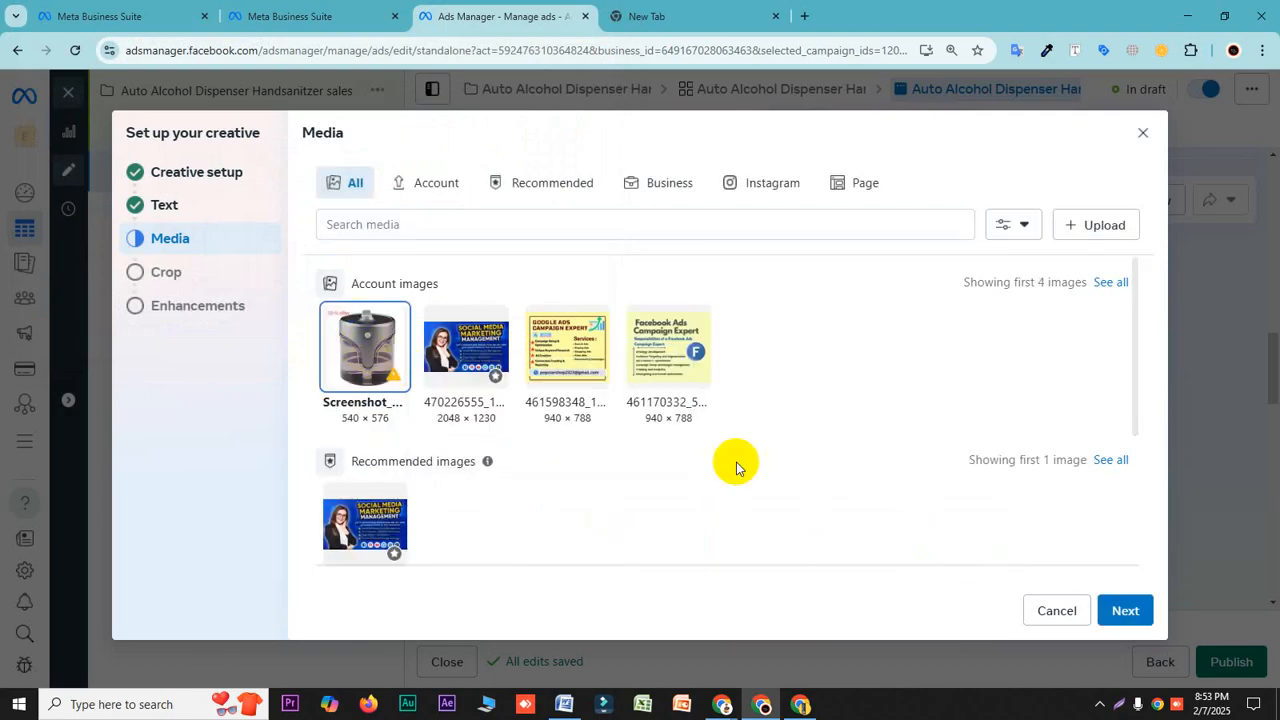
- Keep the original crops for all placements, turn on All optimisations for the creative enhancements, and finish the creative setup
left_click(1122, 610)
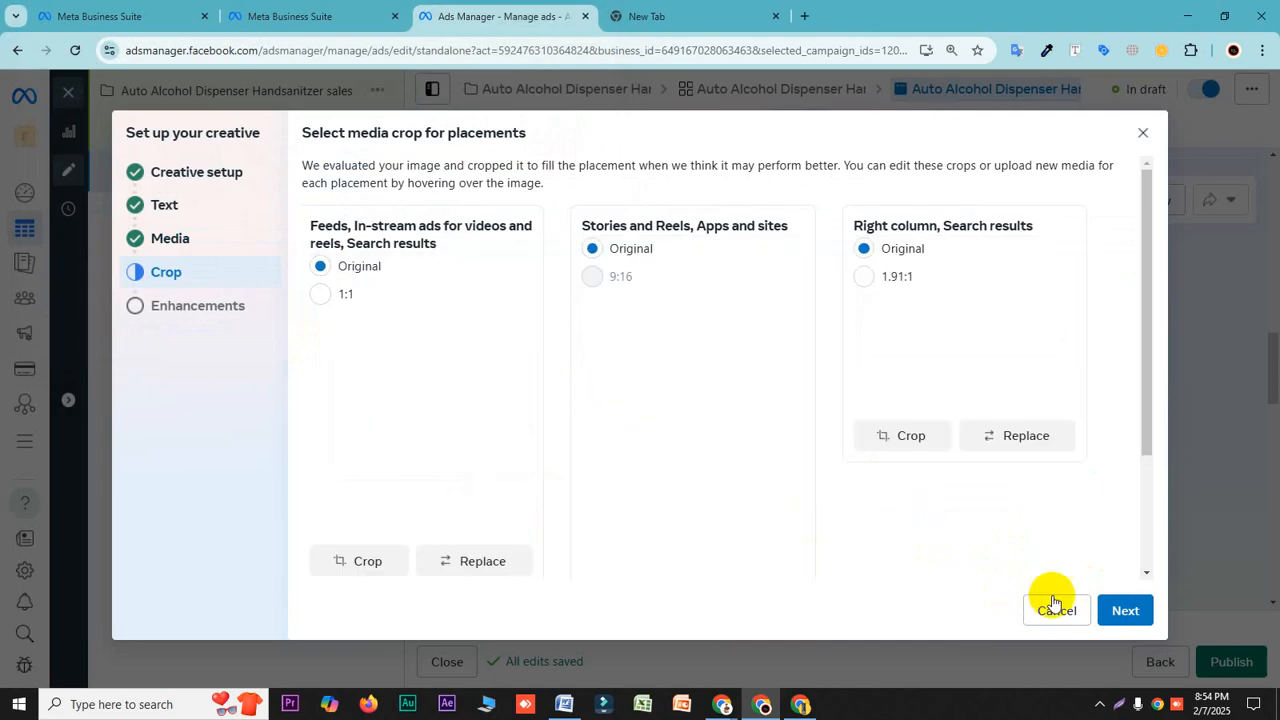
left_click(1124, 610)
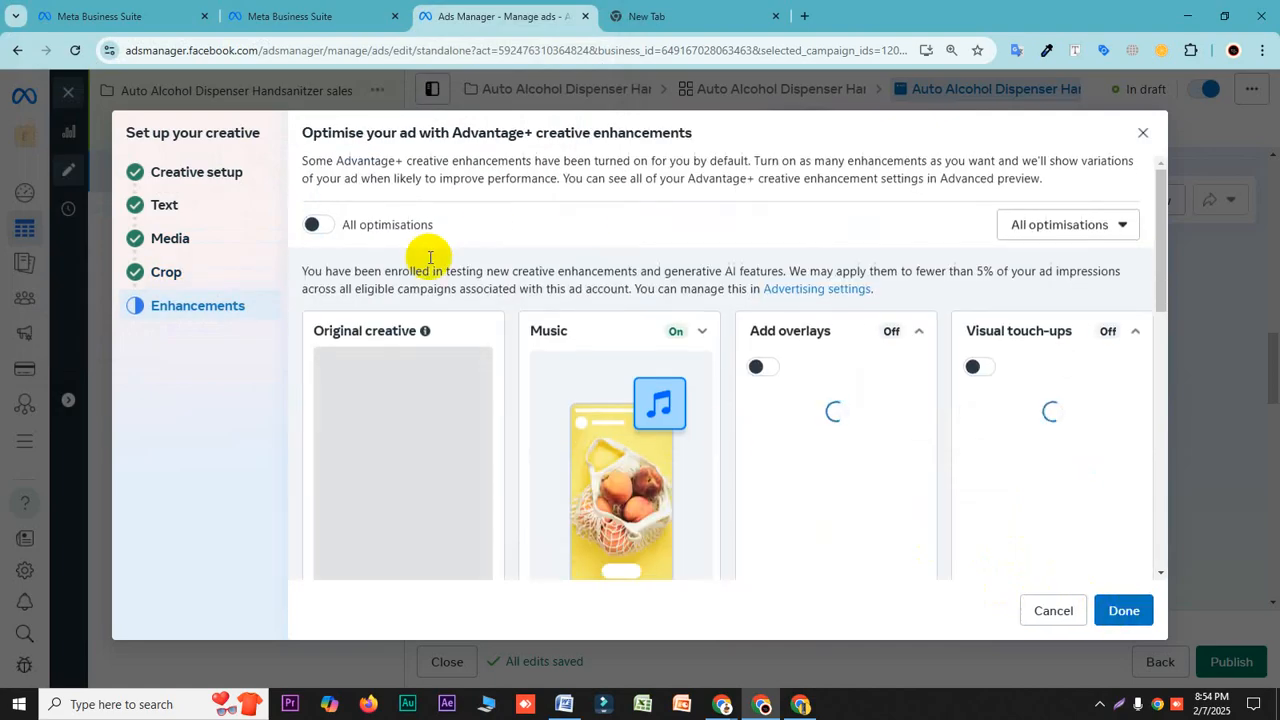
scroll(400, 265, "down", 1)
scroll(349, 218, "up", 1)
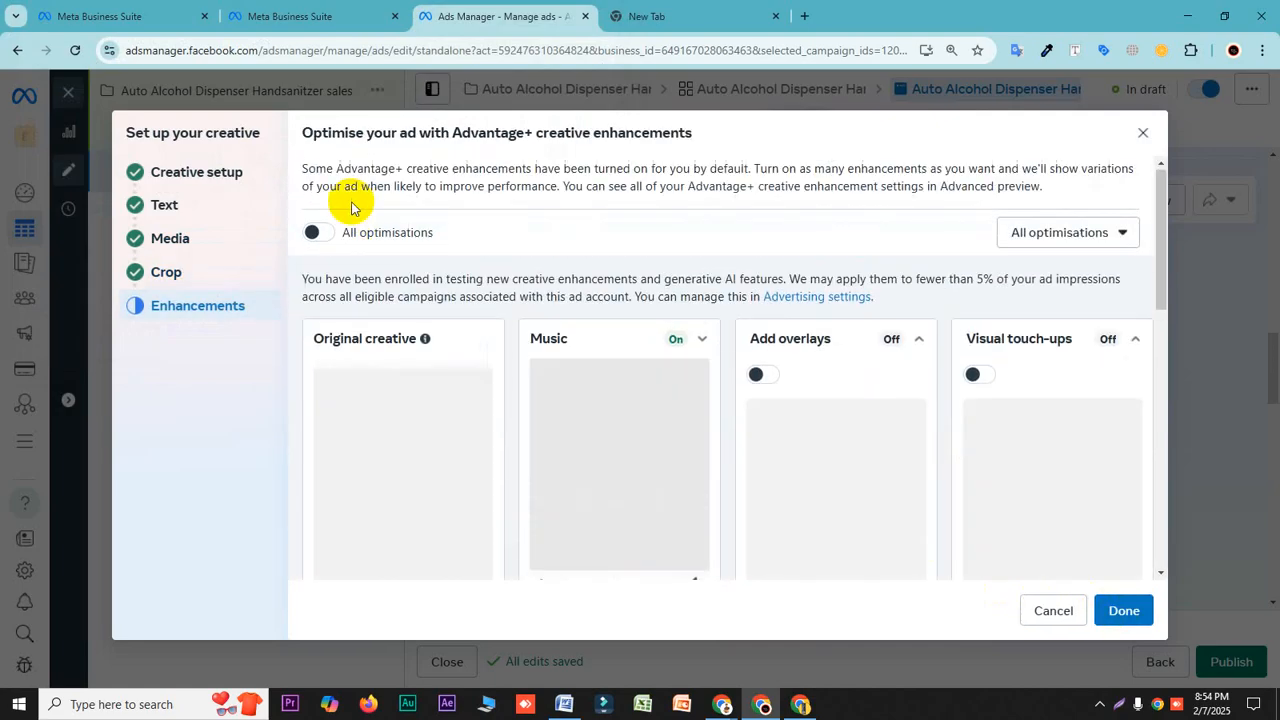
left_click(420, 238)
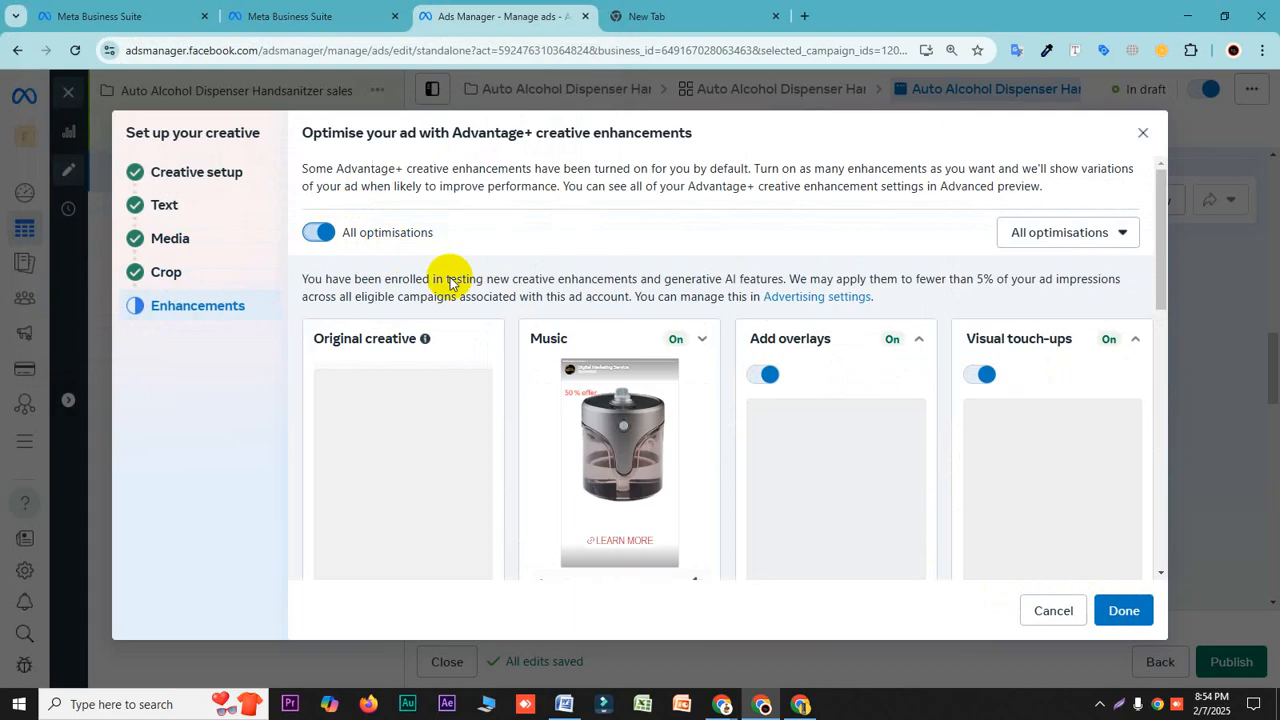
scroll(843, 420, "down", 2)
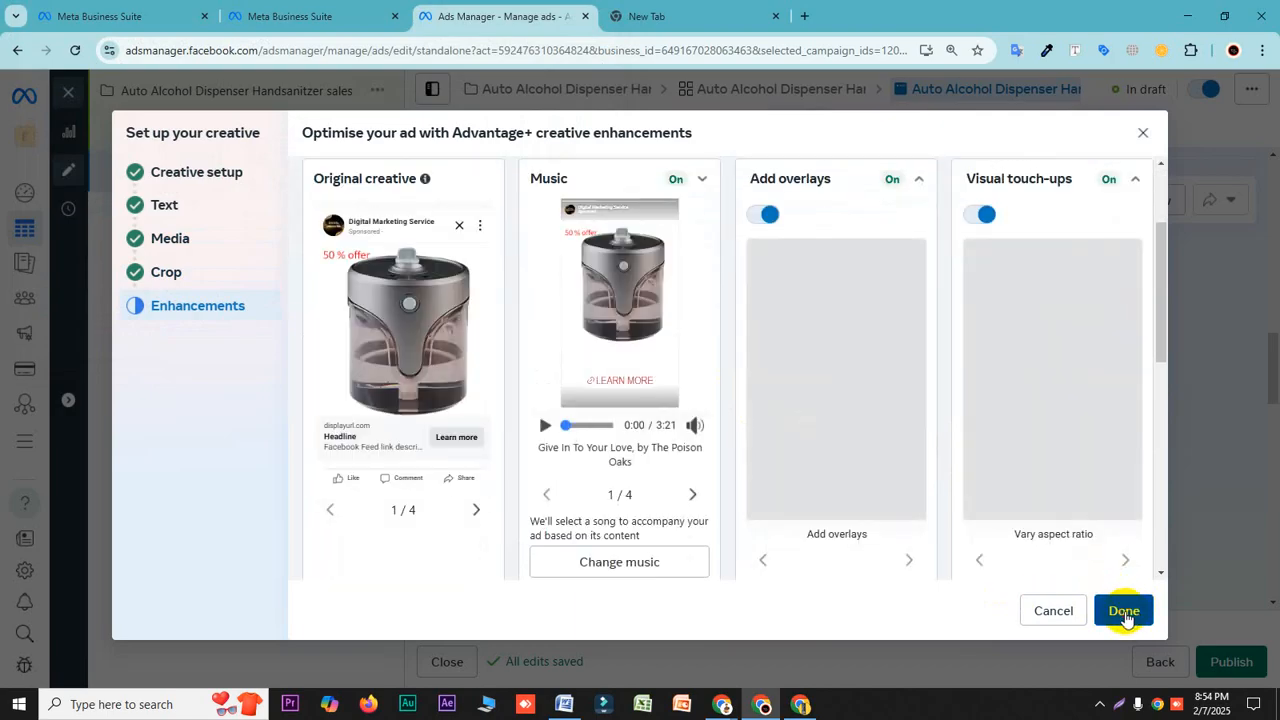
left_click(1123, 612)
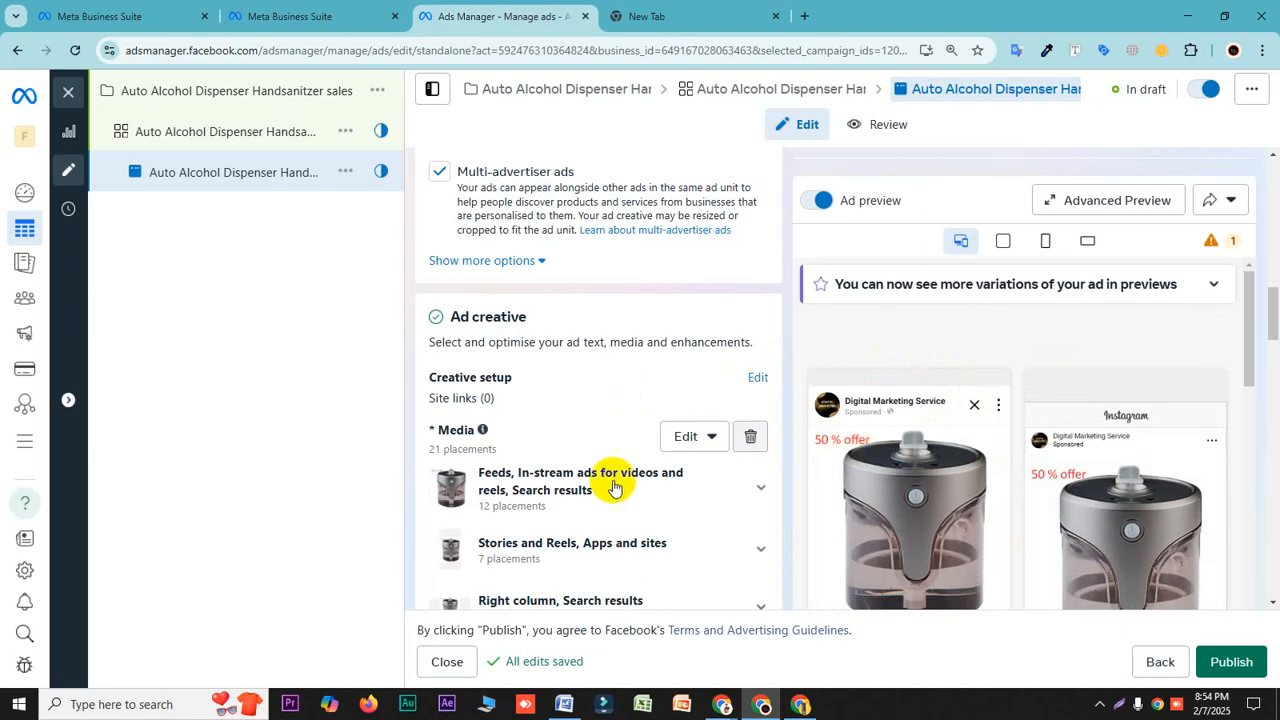
- Switch to the Word document and go past the campaign objective pages to the Sales row of the funnel table
scroll(523, 486, "down", 1)
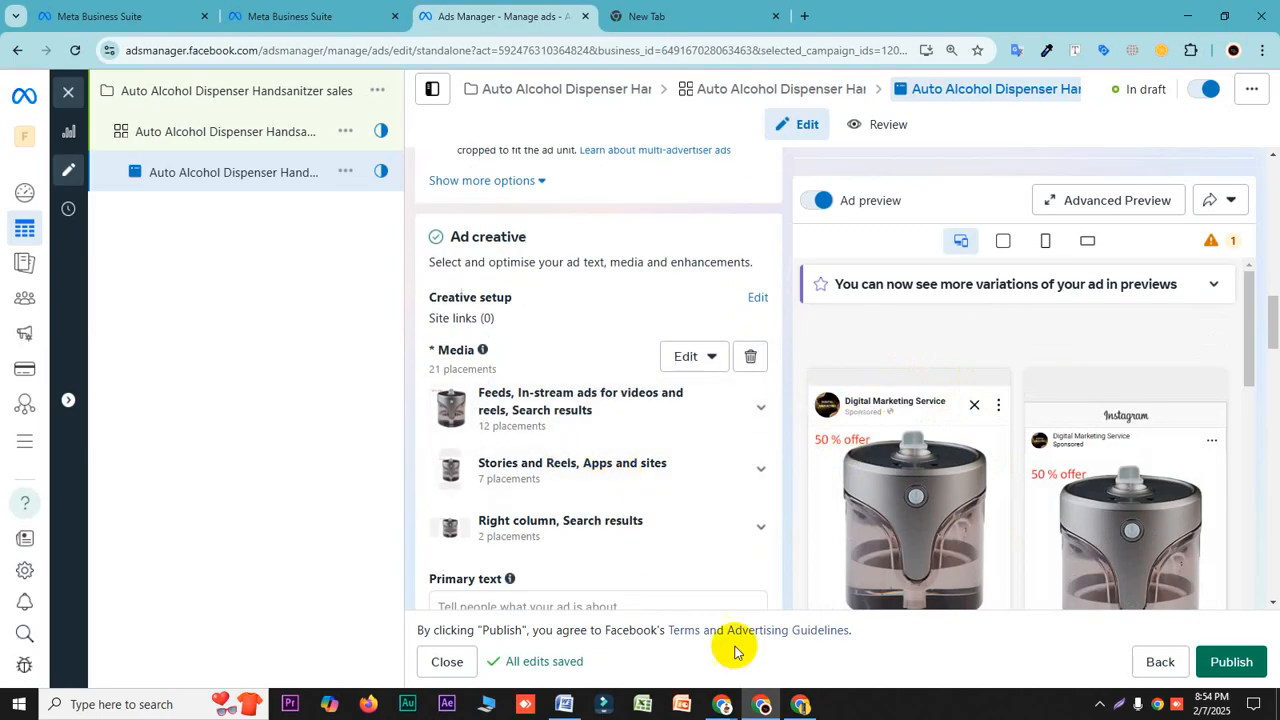
left_click(562, 706)
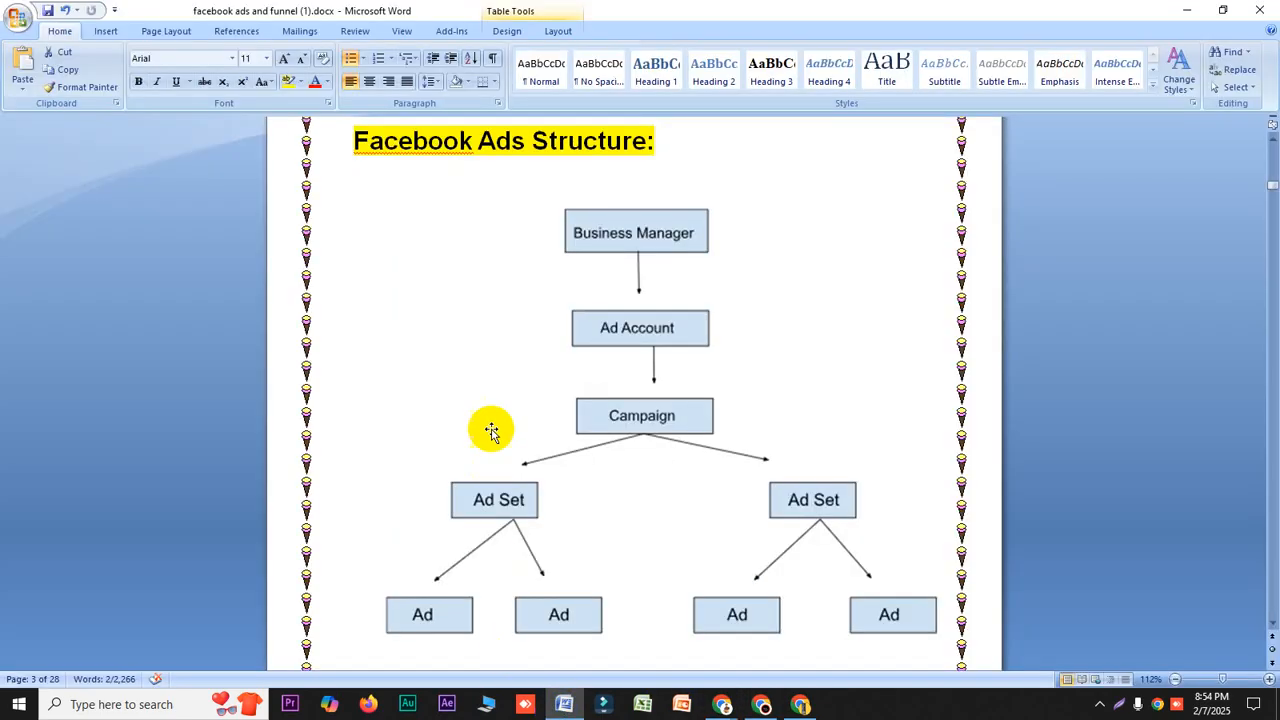
scroll(514, 423, "up", 3)
scroll(545, 424, "down", 1)
scroll(697, 437, "down", 10)
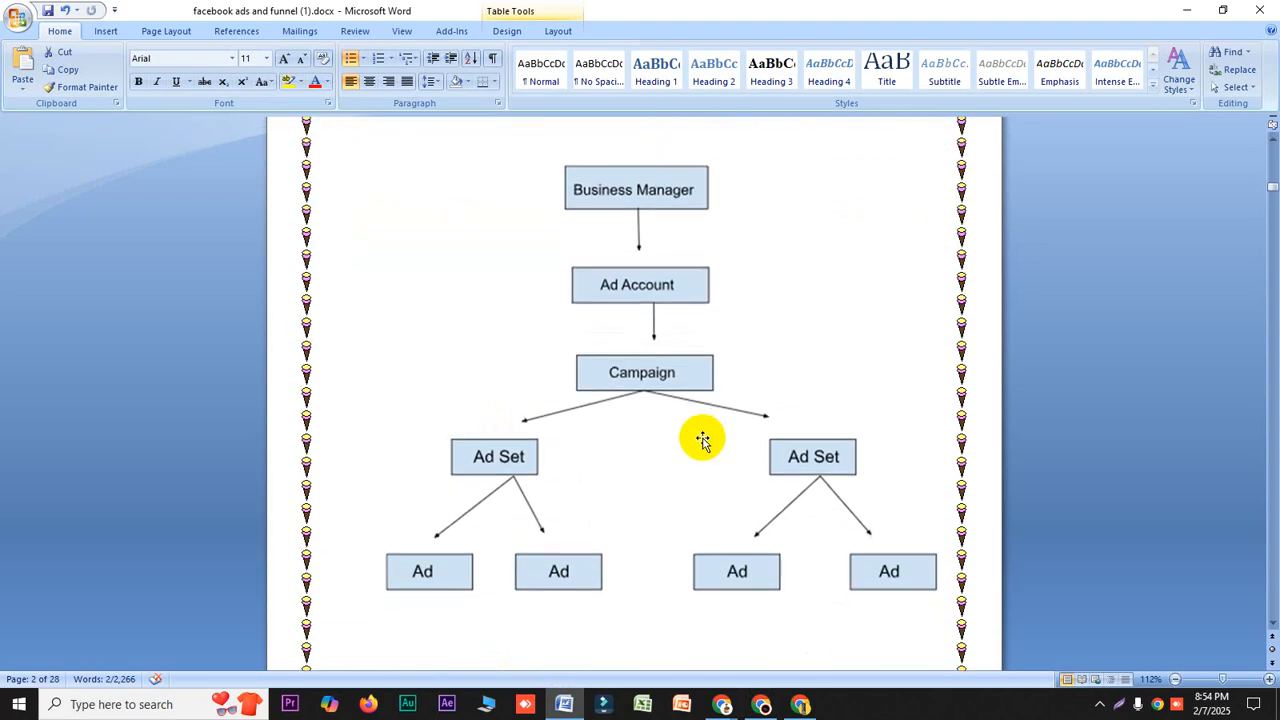
scroll(736, 455, "down", 10)
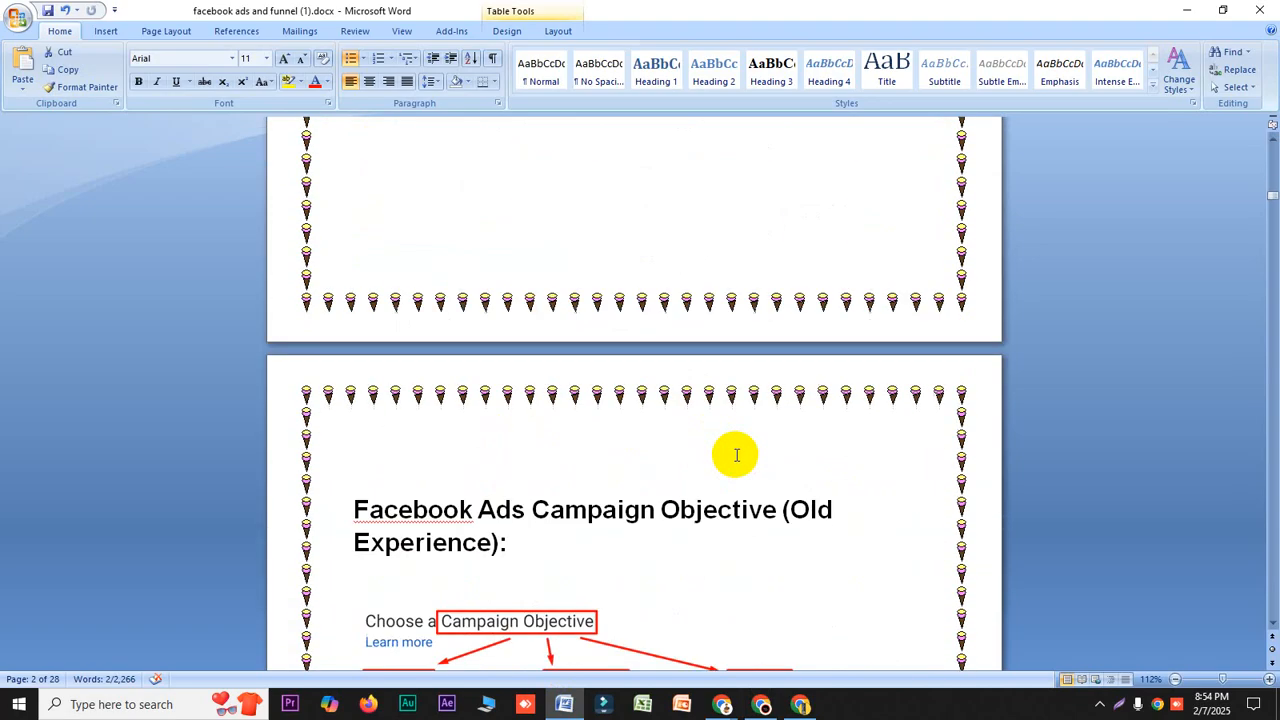
scroll(788, 427, "down", 10)
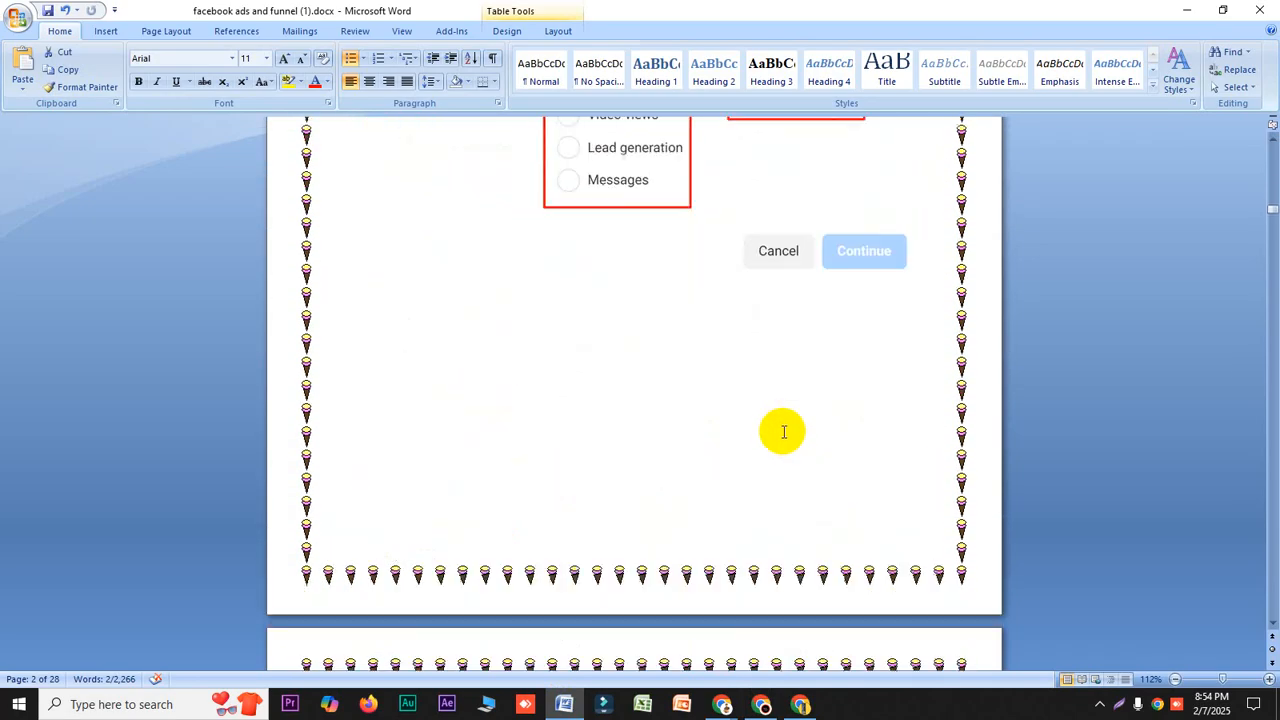
scroll(782, 430, "down", 10)
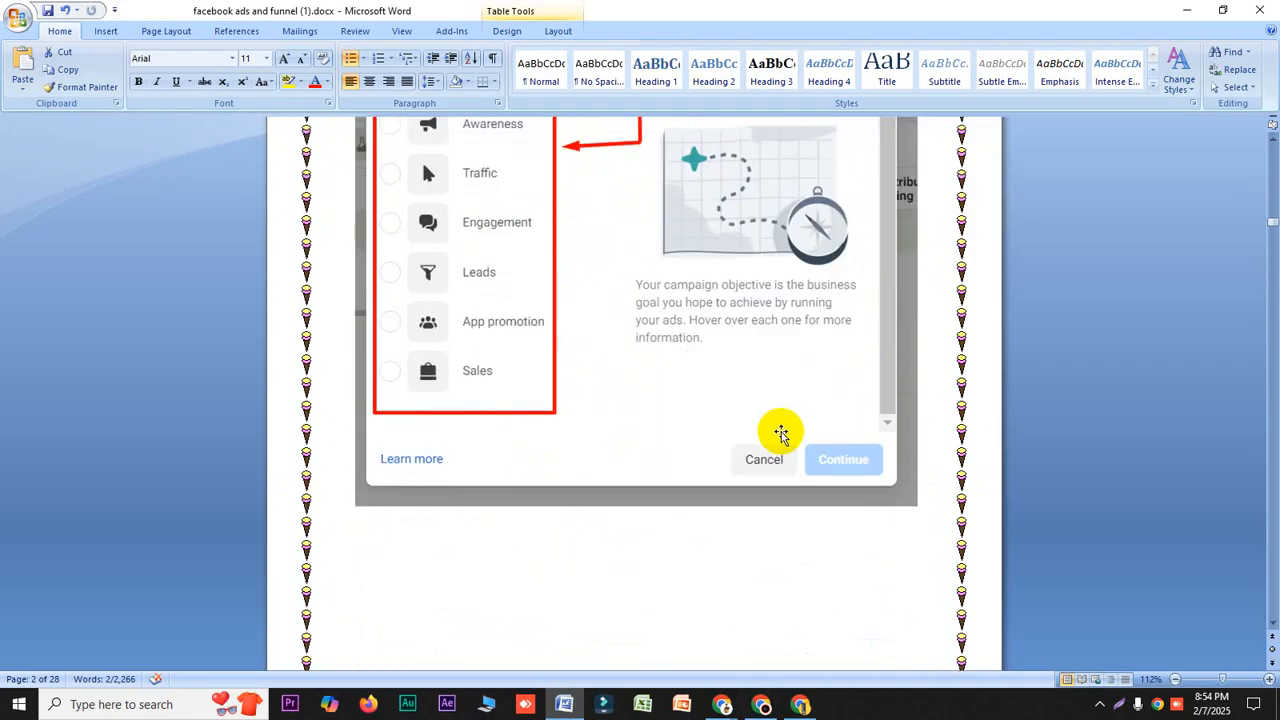
scroll(782, 446, "down", 9)
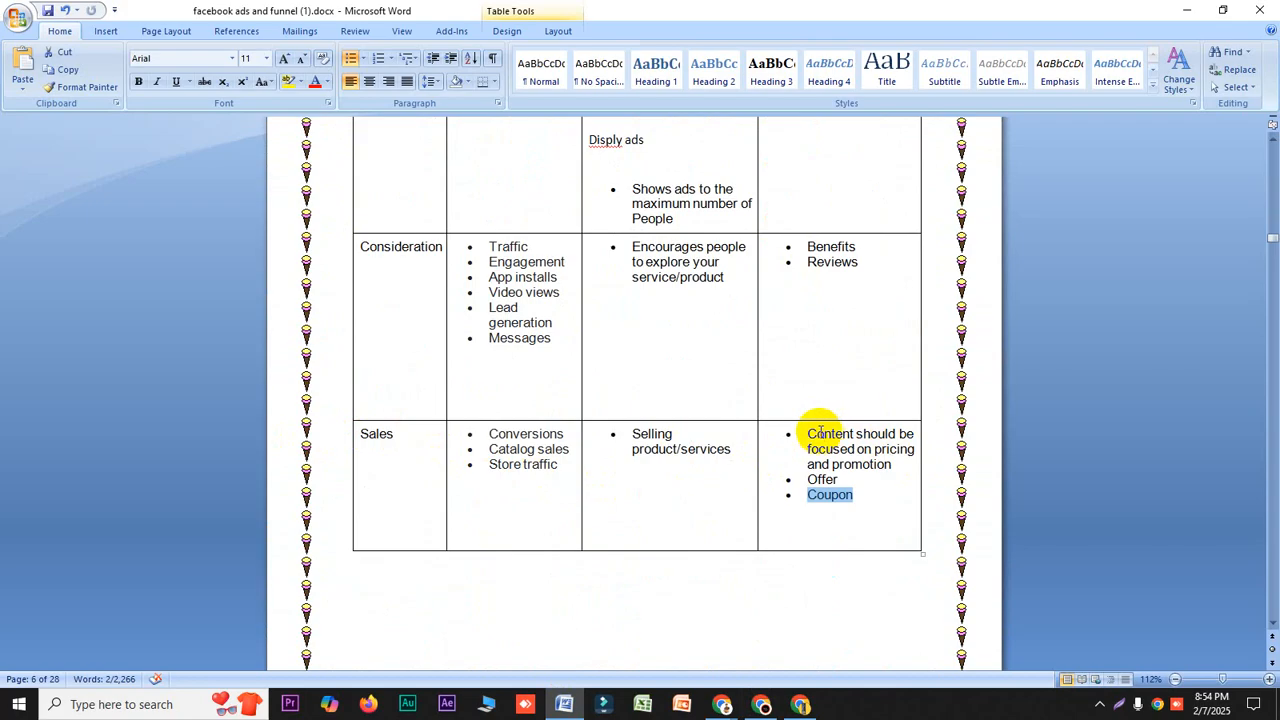
- Examine the Sales row's content guidance, highlighting the pricing, Coupon and Offer wording
left_click_drag(808, 432, 898, 445)
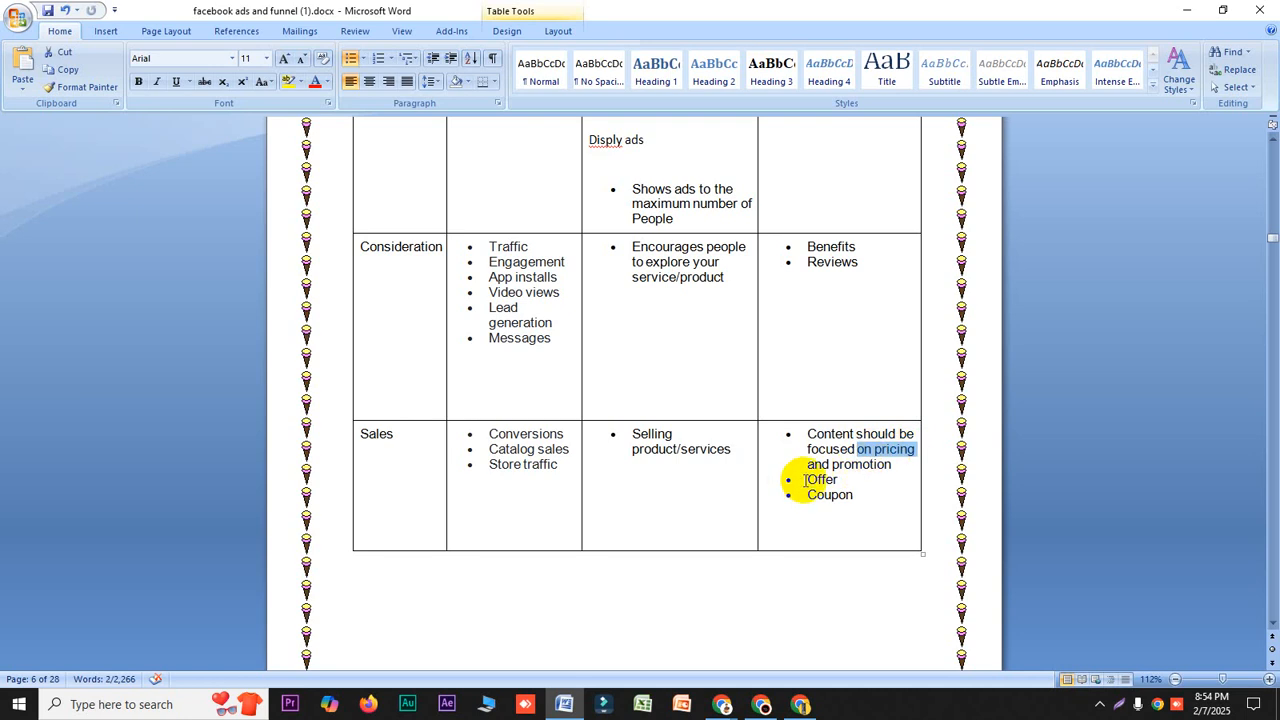
left_click_drag(853, 496, 802, 495)
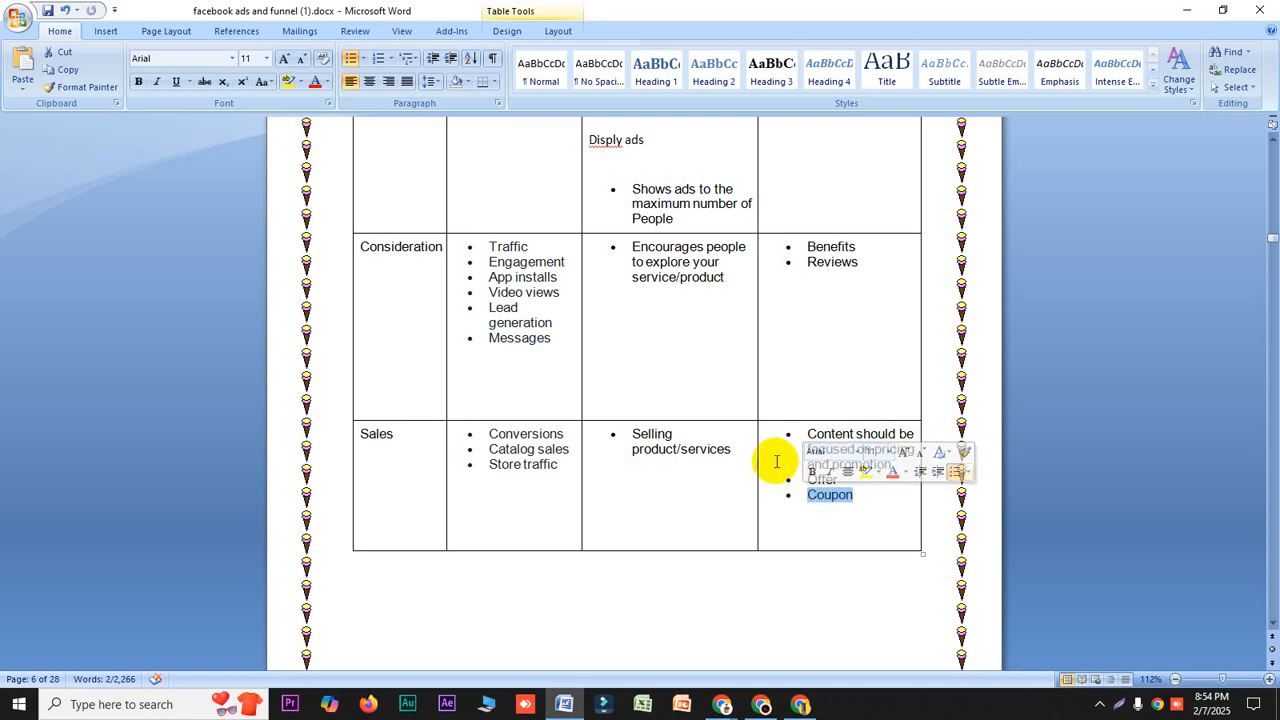
left_click(809, 466)
left_click_drag(847, 479, 812, 484)
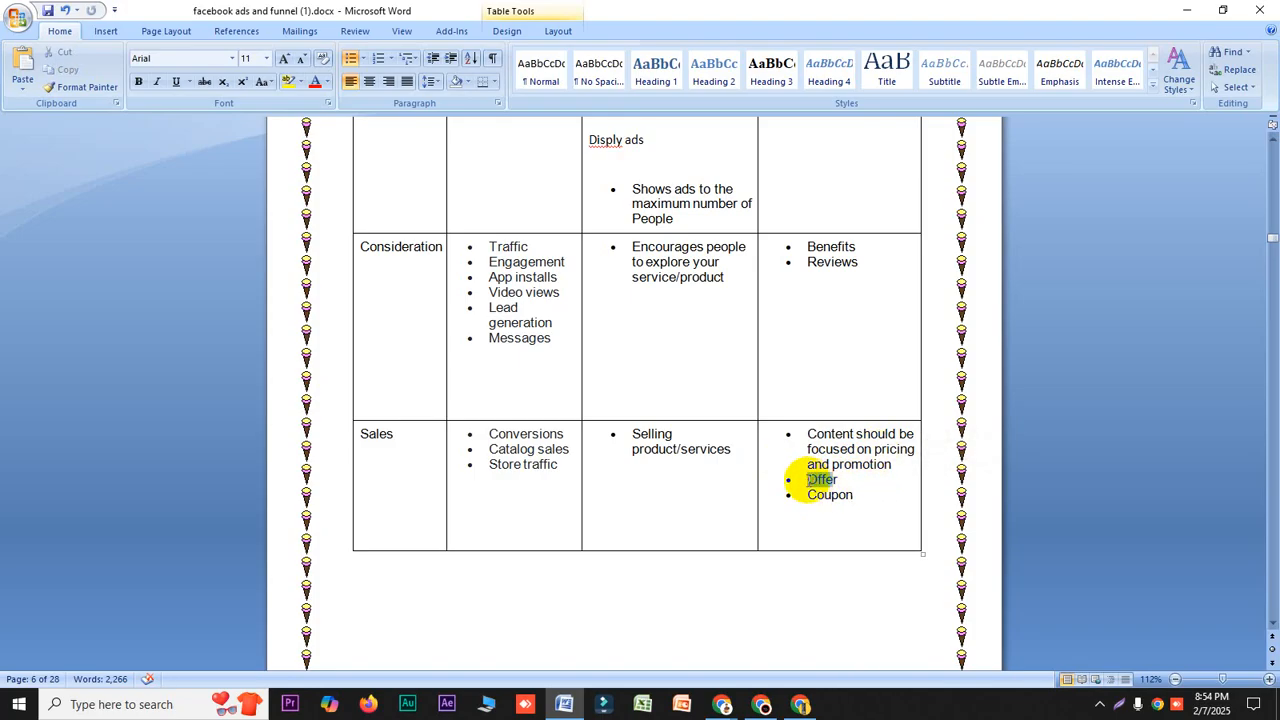
double_click(810, 480)
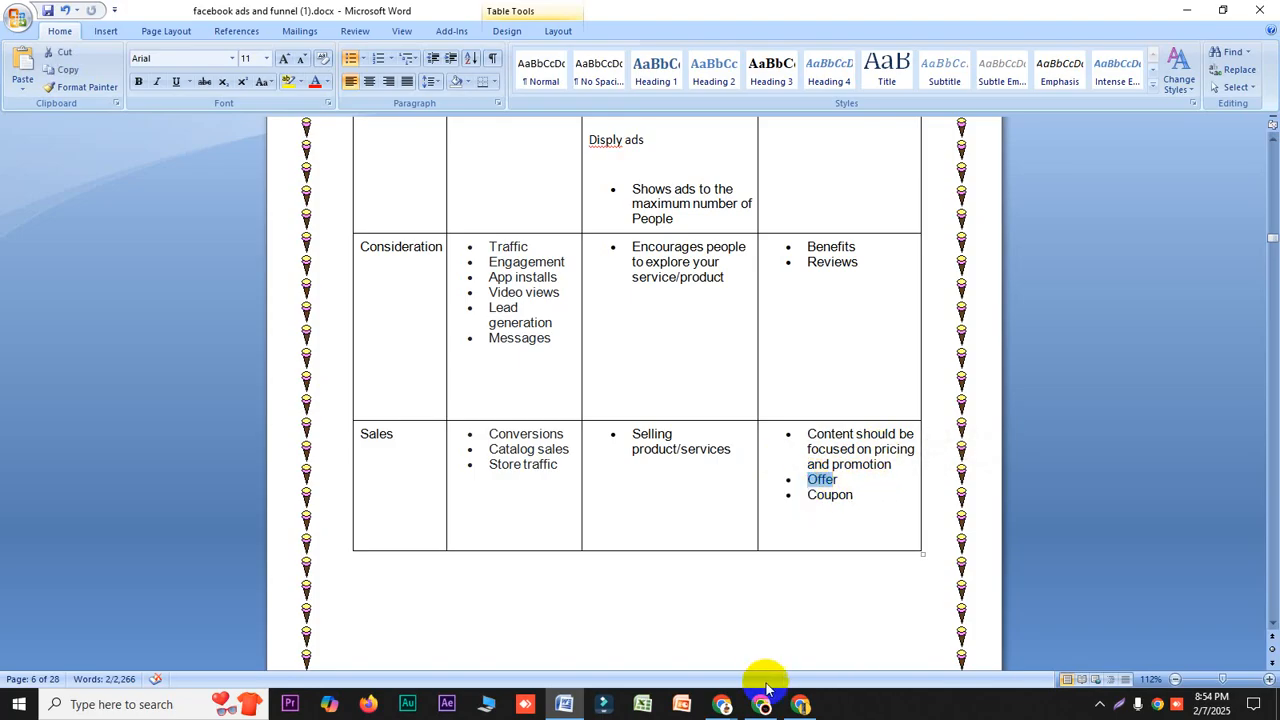
double_click(880, 448)
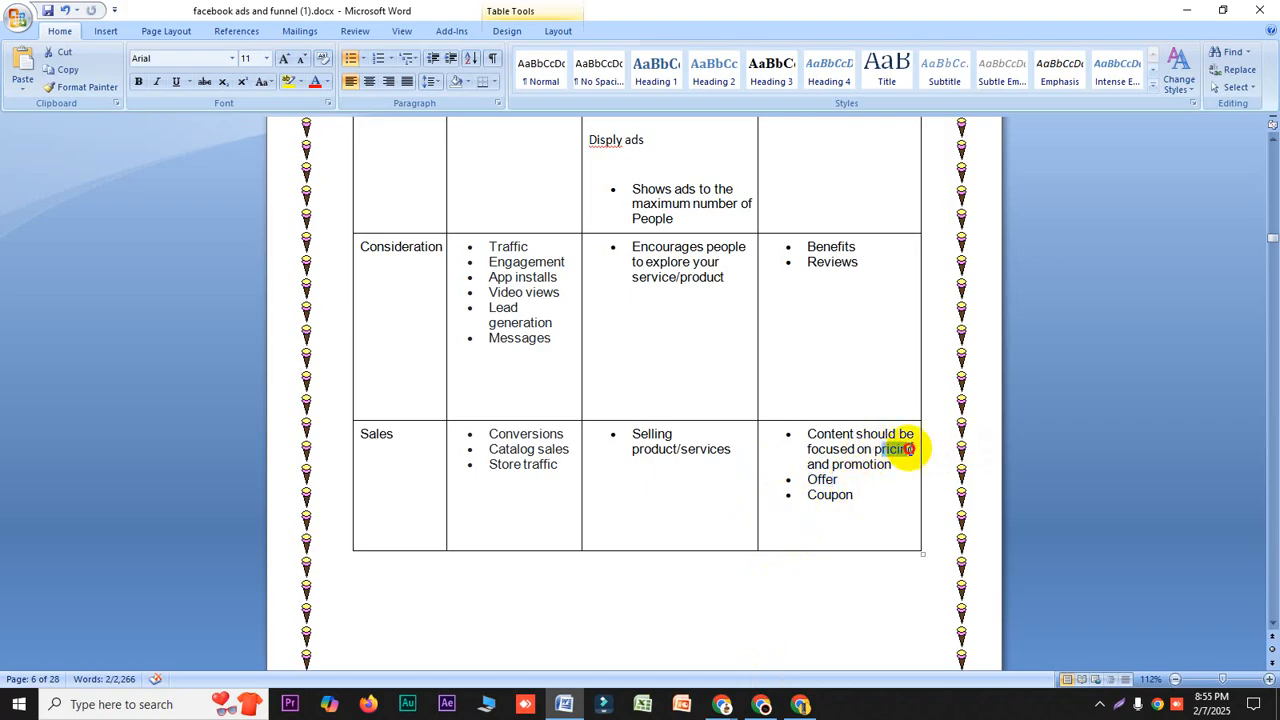
- Copy the full product title with its regular and sale prices from the ZONCHEF product page for the ad's primary text
left_click(763, 706)
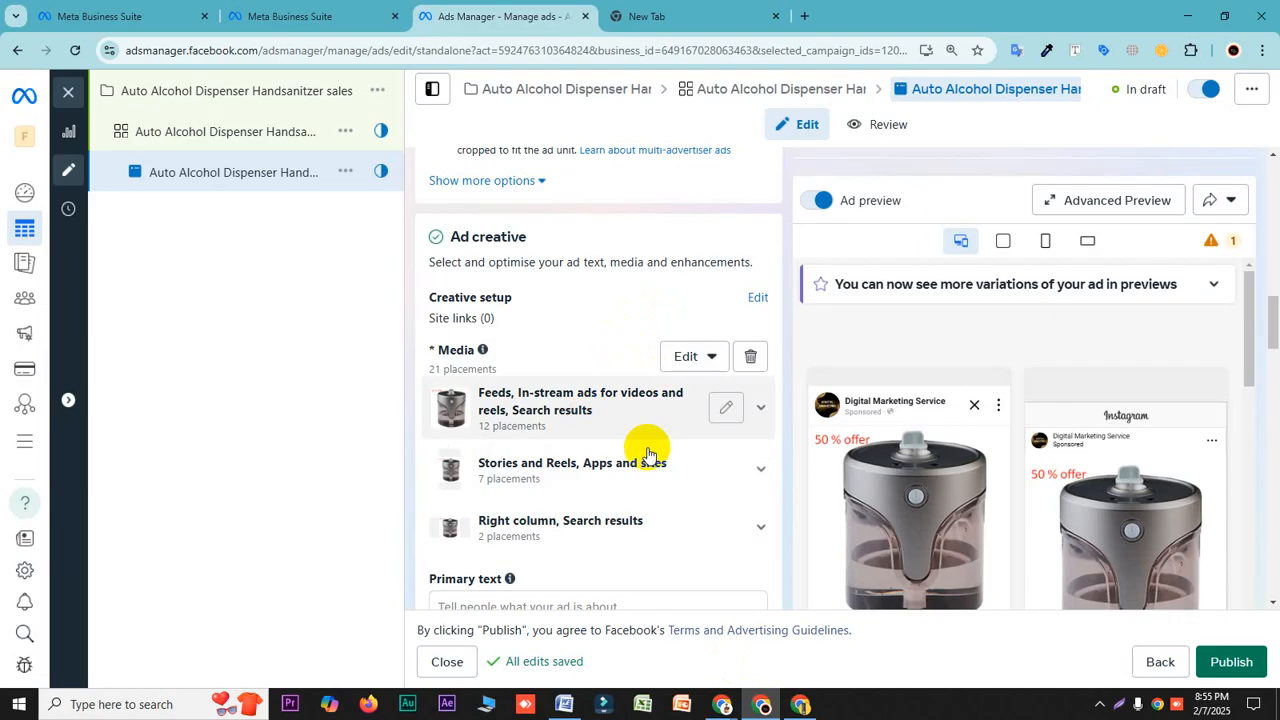
scroll(598, 437, "down", 1)
scroll(598, 437, "down", 1)
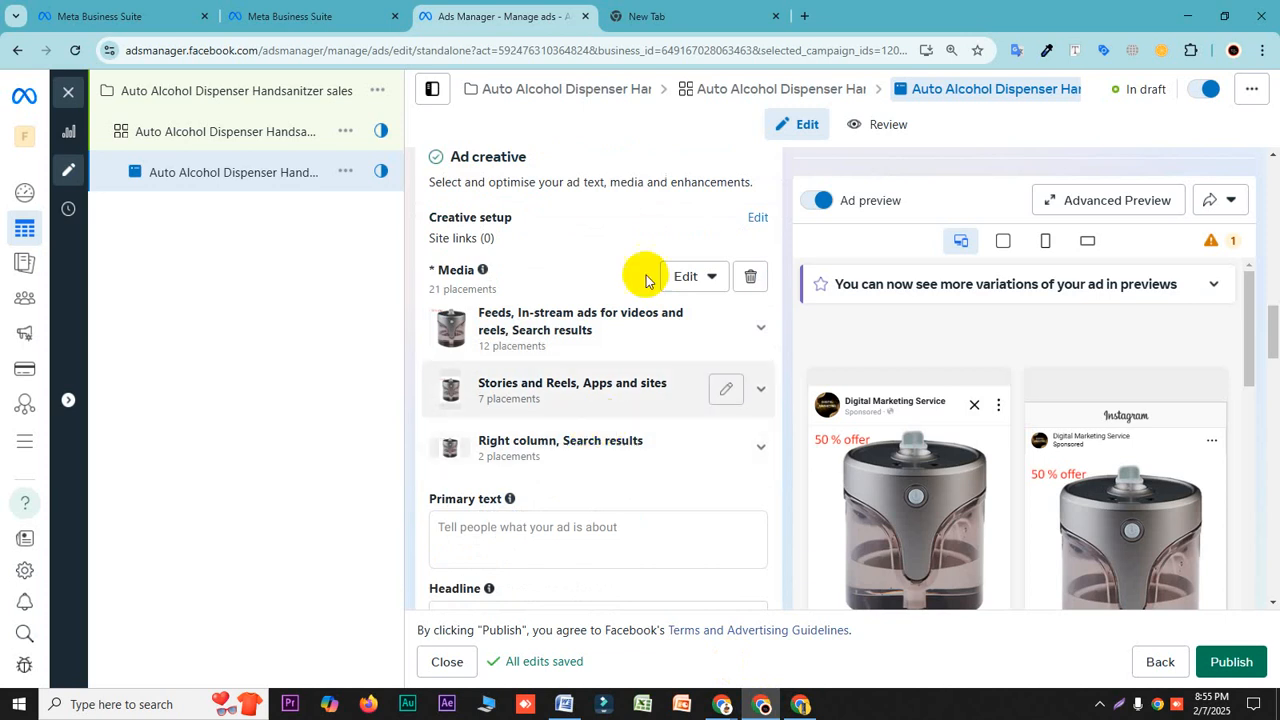
scroll(700, 330, "down", 3)
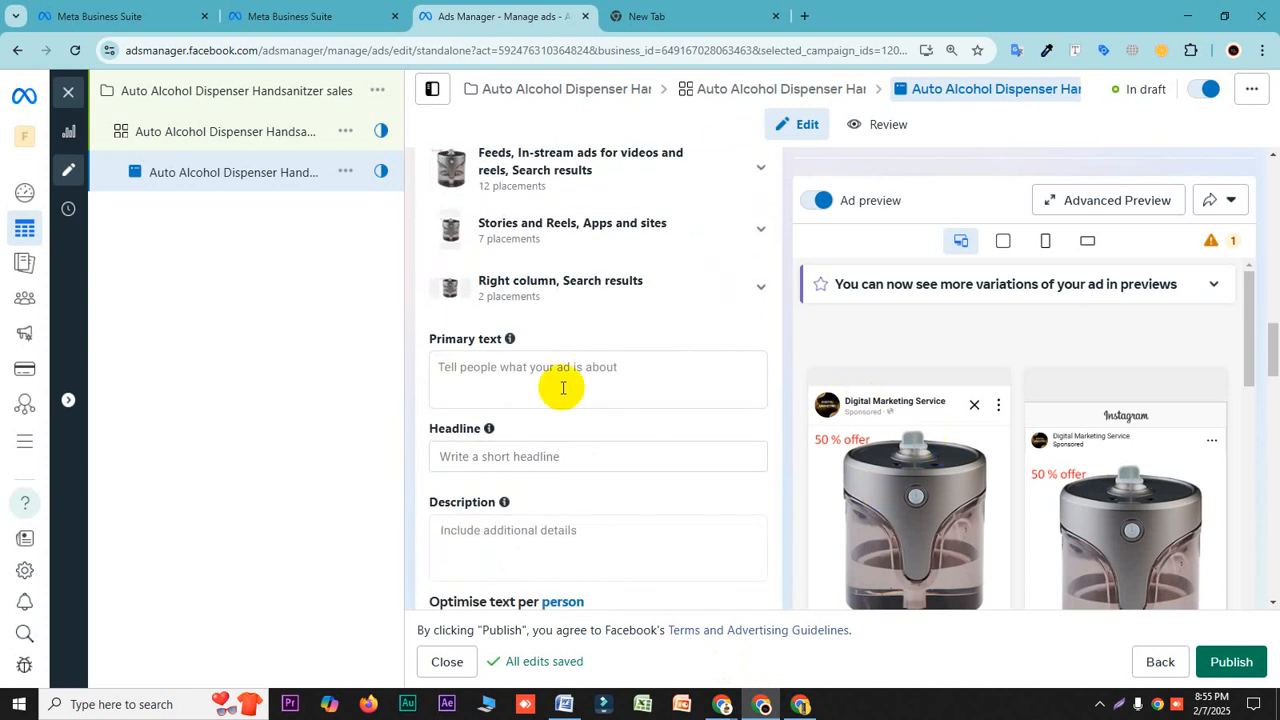
left_click(526, 365)
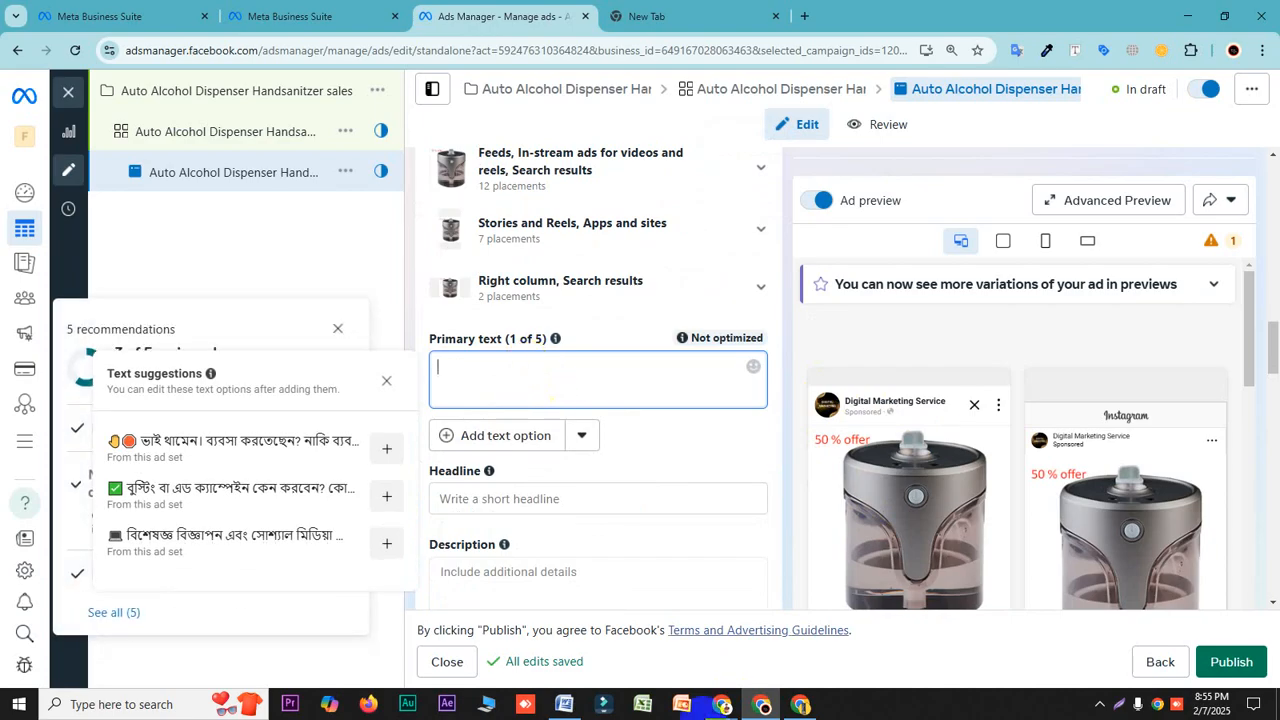
left_click(806, 709)
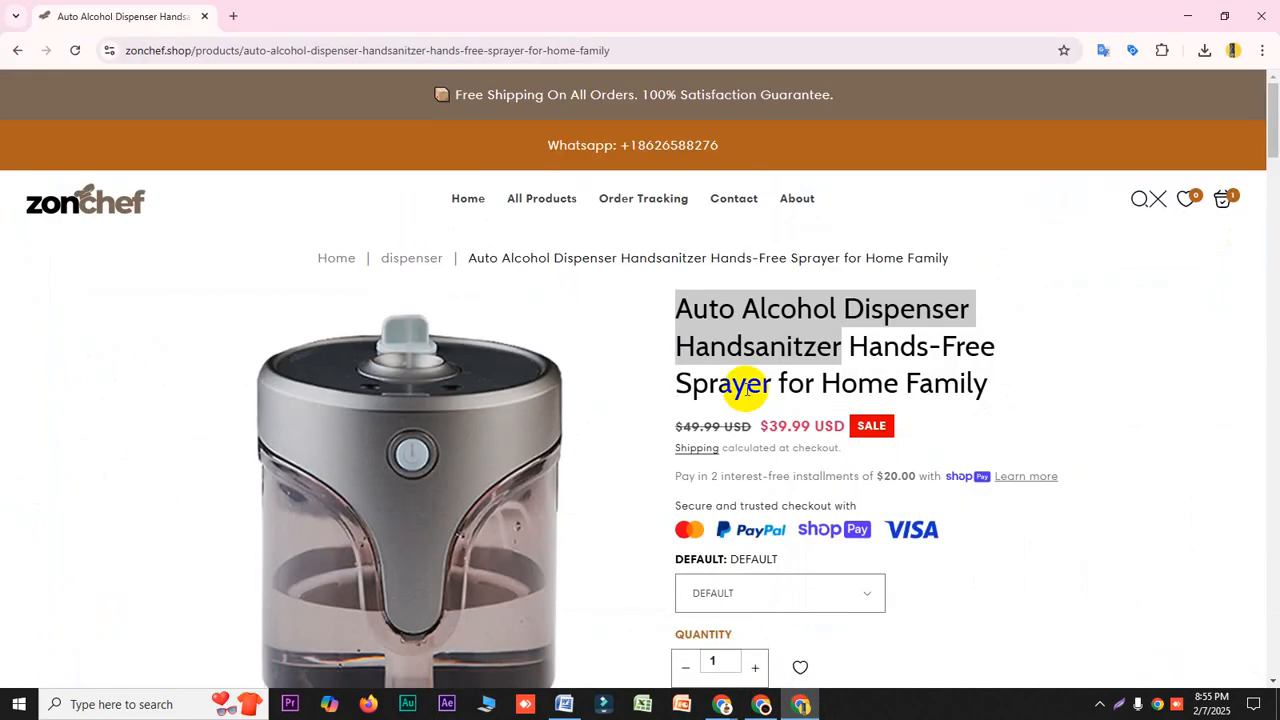
left_click(1100, 372)
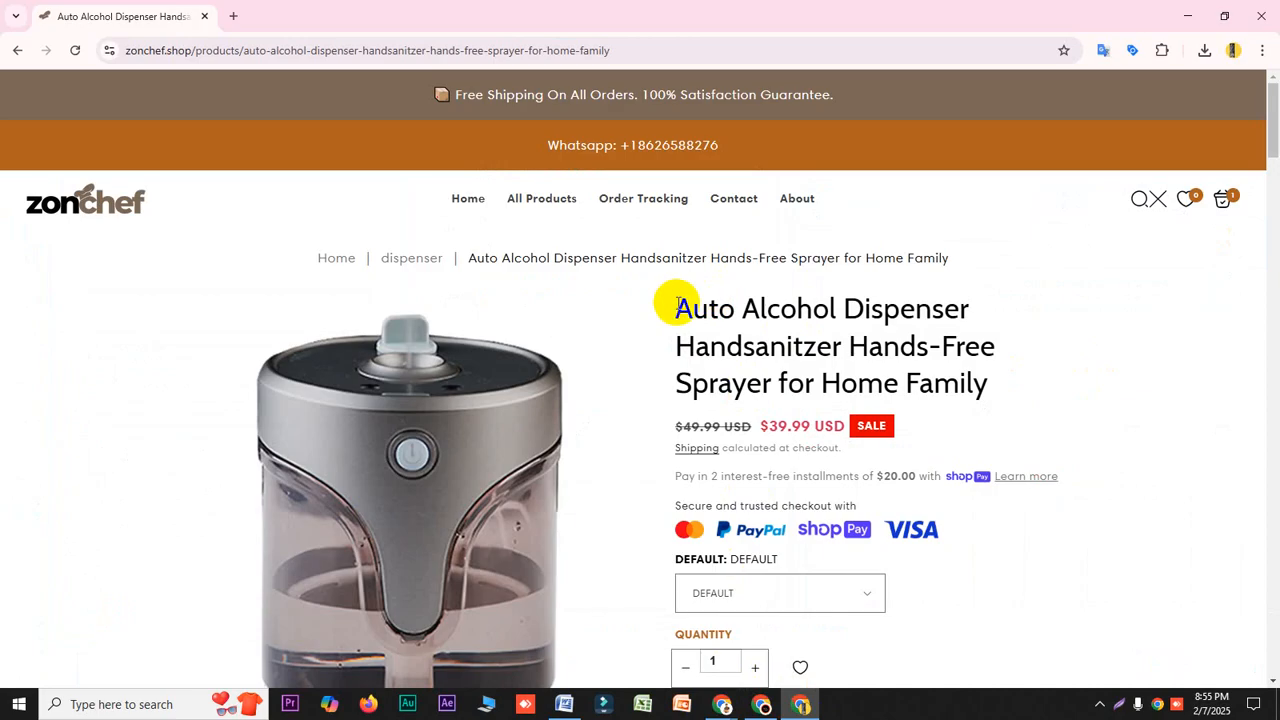
left_click_drag(677, 306, 840, 428)
right_click(817, 366)
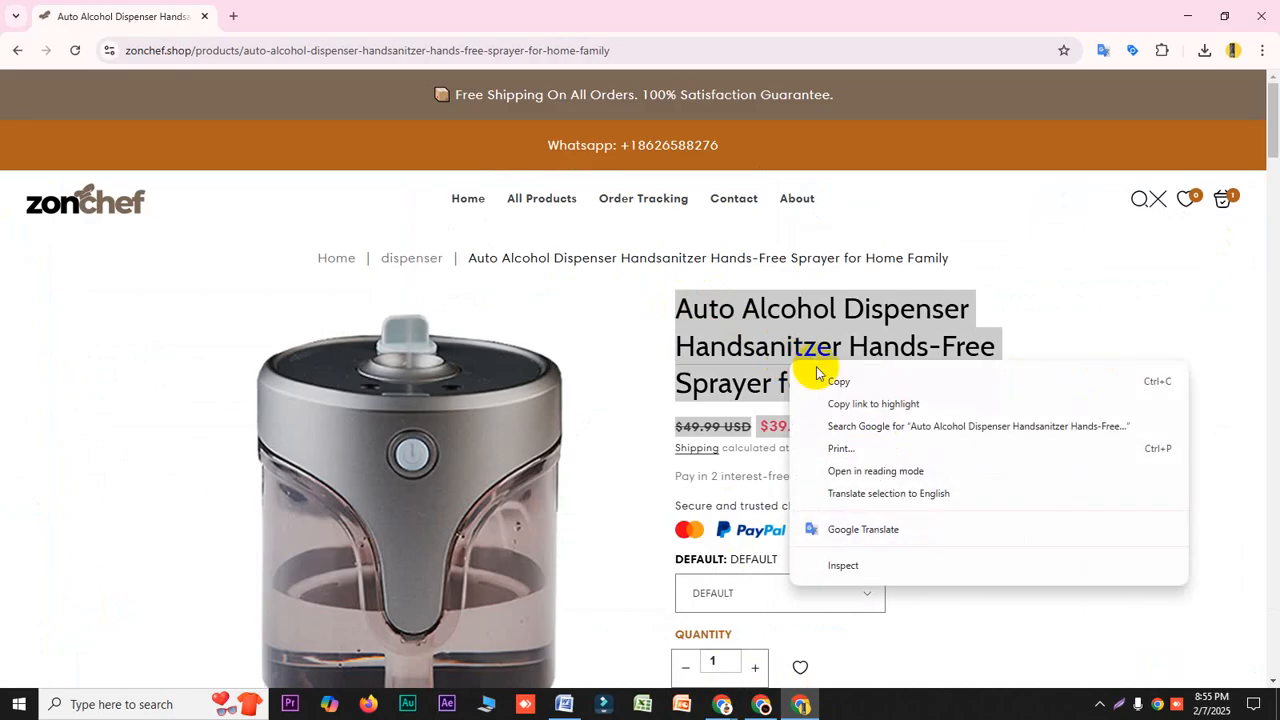
left_click(835, 381)
- Switch back to Ads Manager and paste the copied product title and prices as the ad's primary text
left_click(761, 704)
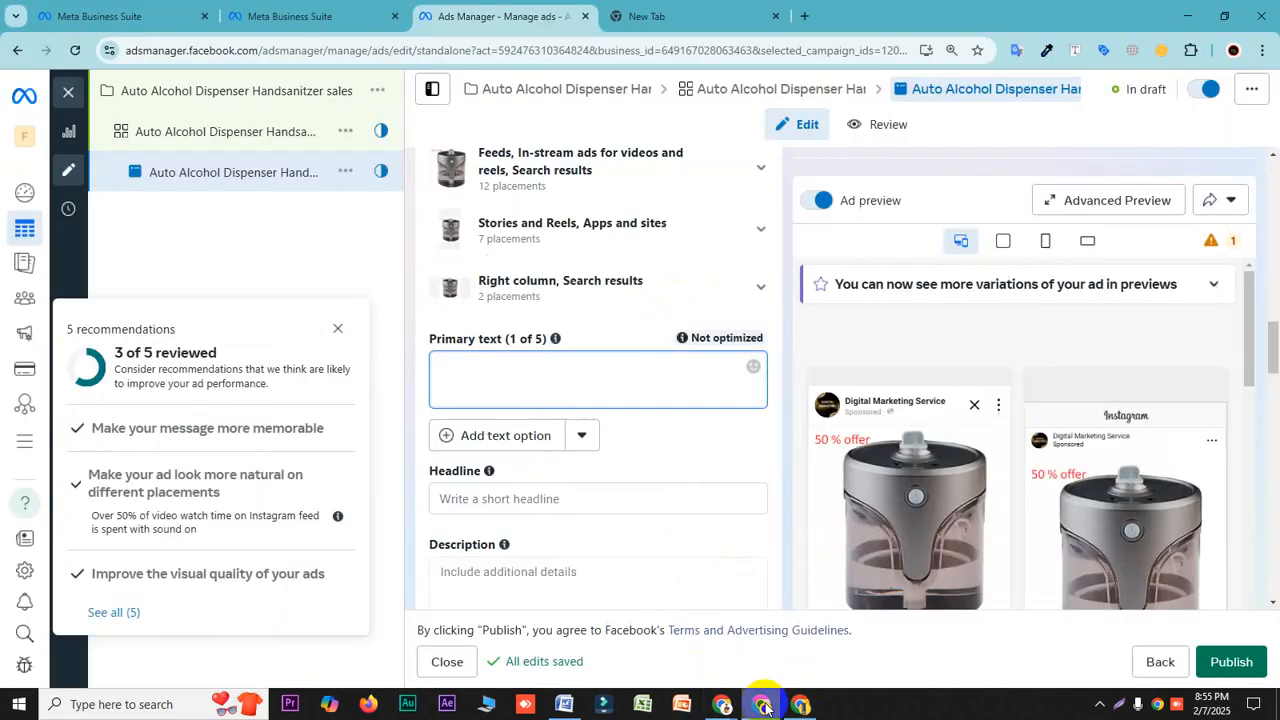
right_click(535, 372)
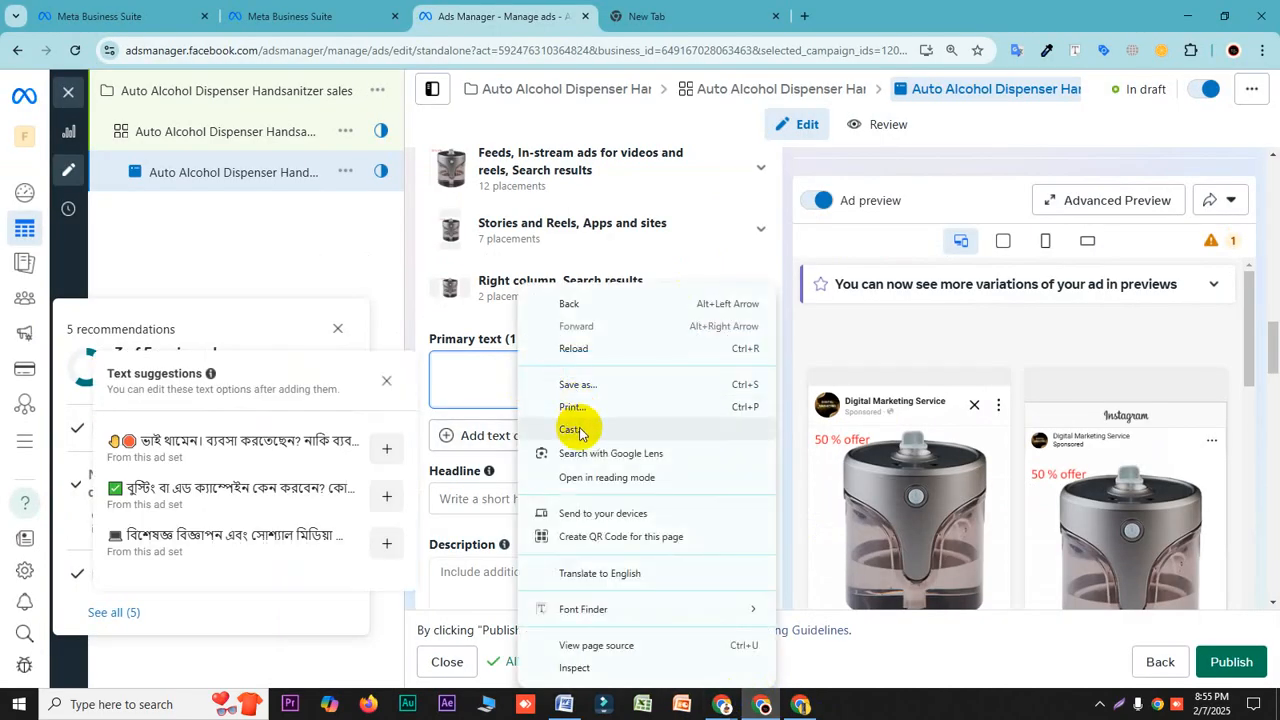
left_click(480, 372)
right_click(482, 375)
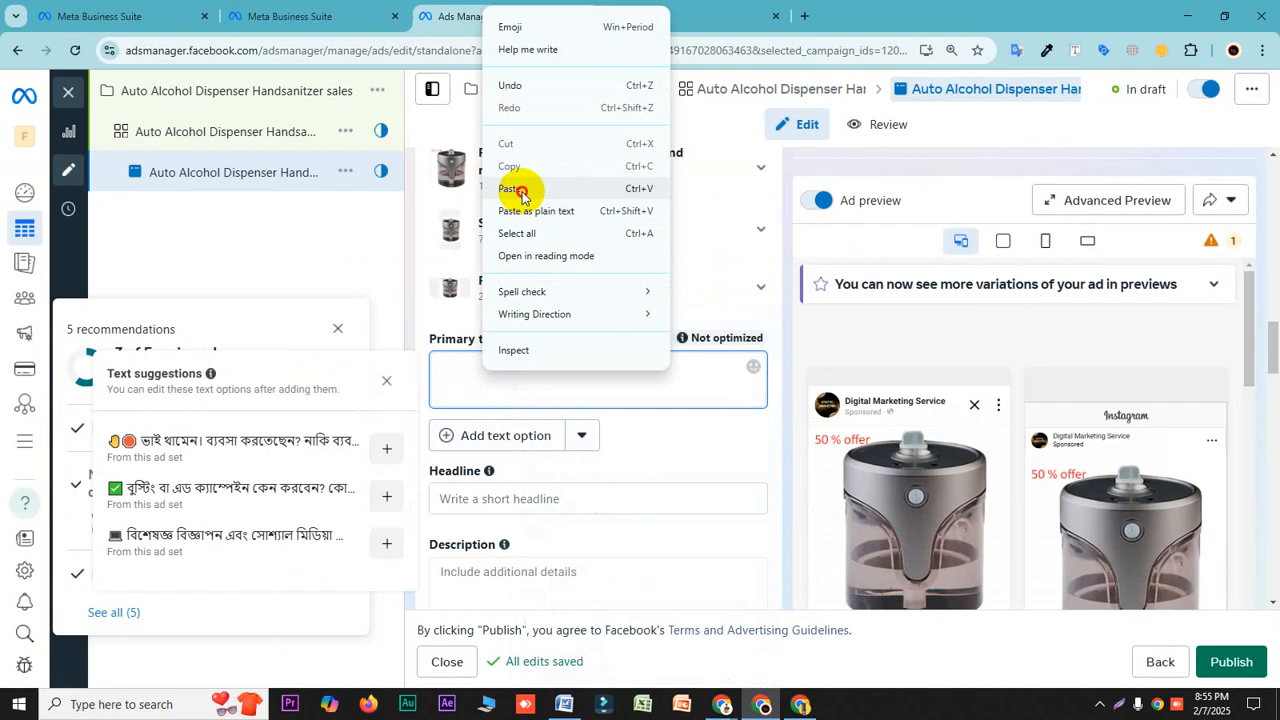
left_click(512, 188)
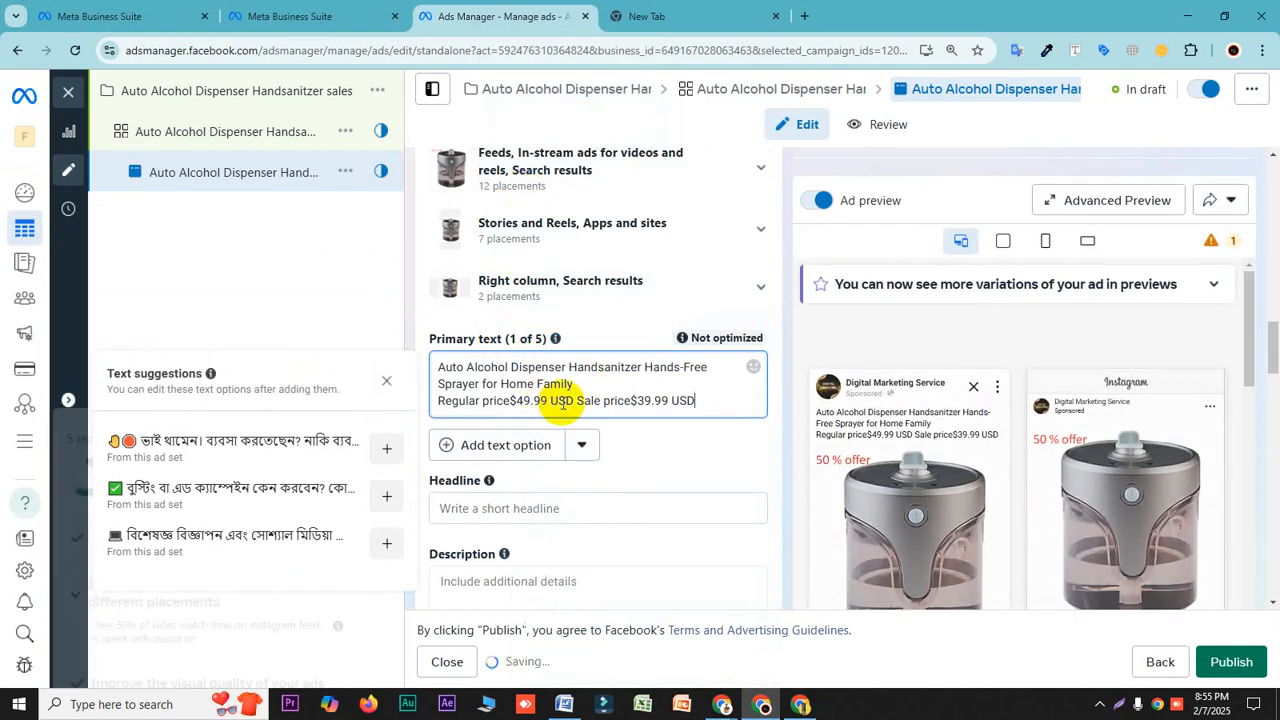
- Check the primary text's price line against the pricing and Offer guidance in the Word document's Sales row
mouse_move(436, 401)
left_mouse_down()
mouse_move(693, 400)
mouse_move(451, 402)
left_mouse_up()
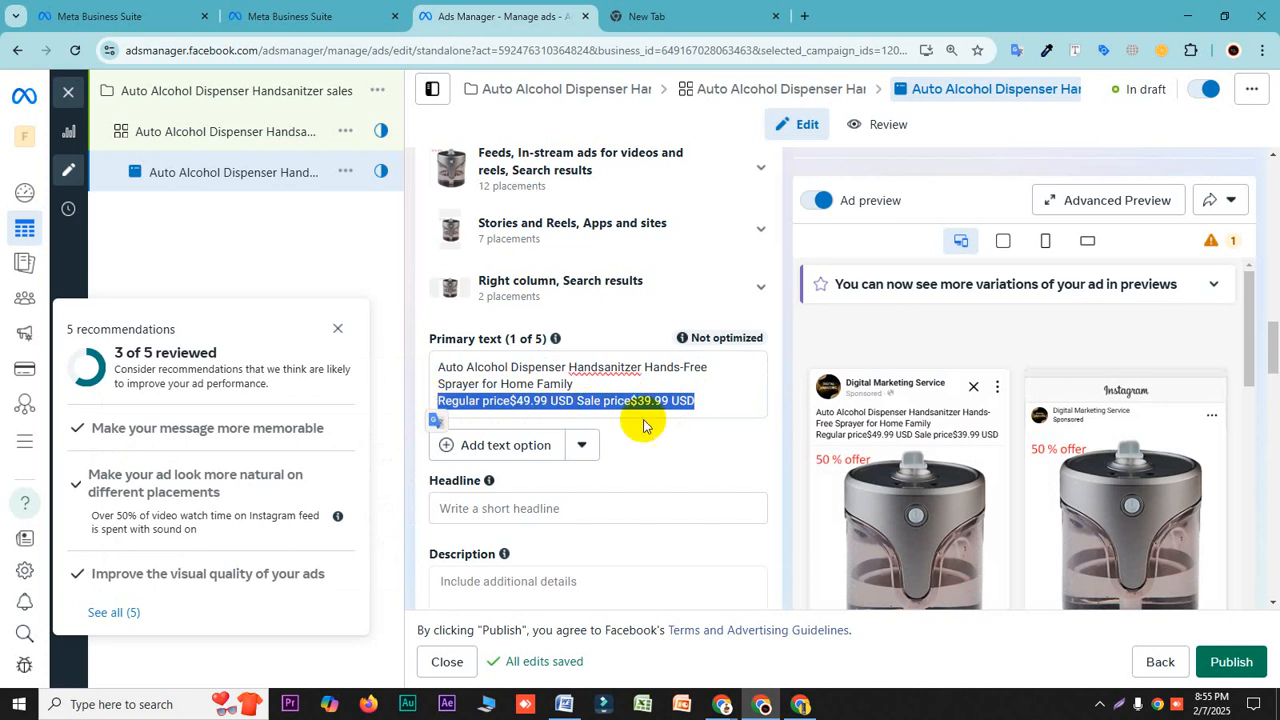
left_click(564, 704)
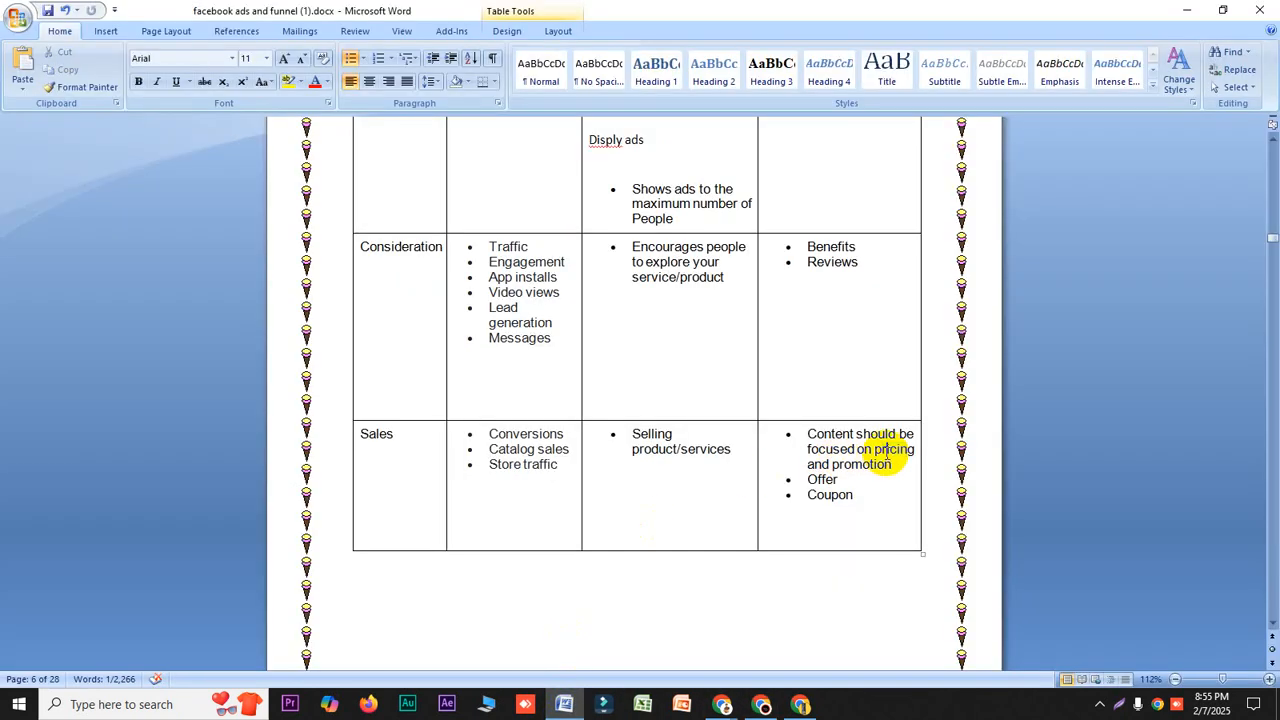
left_click_drag(900, 450, 877, 452)
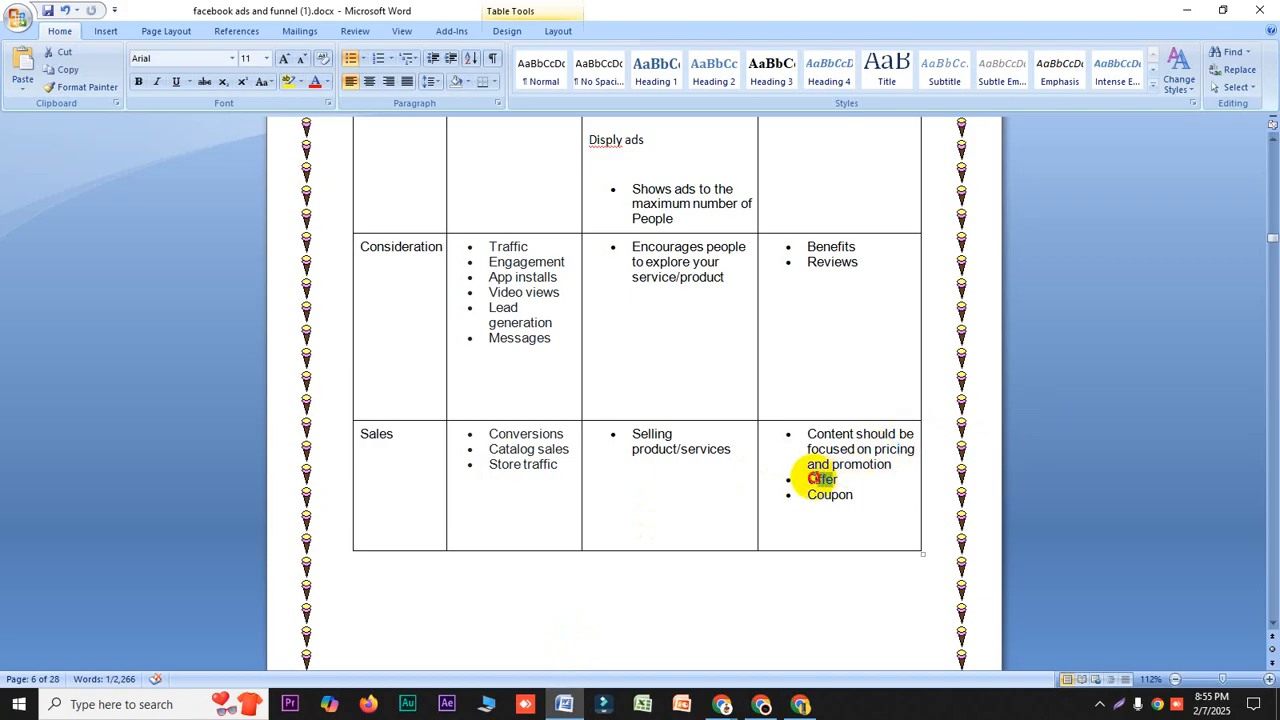
- Look over the product page's price area, and review the primary text in Ads Manager against the ad preview
left_click(803, 707)
scroll(829, 380, "down", 3)
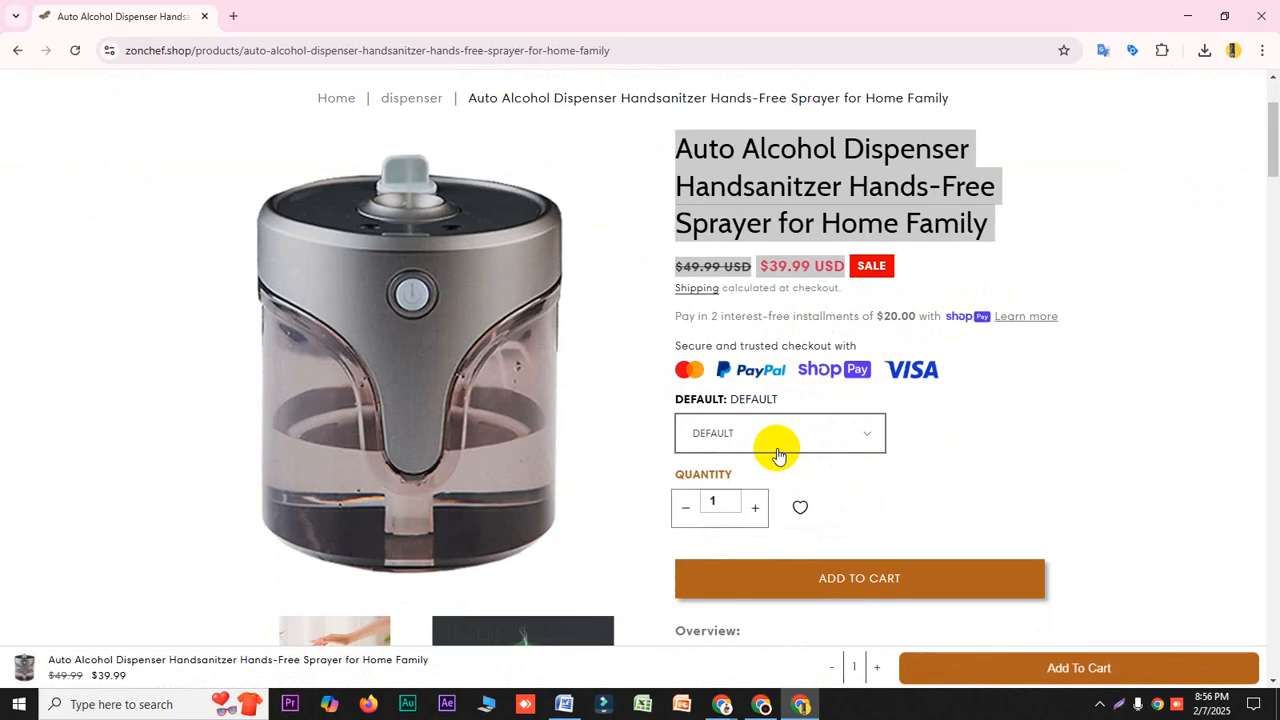
scroll(720, 423, "down", 3)
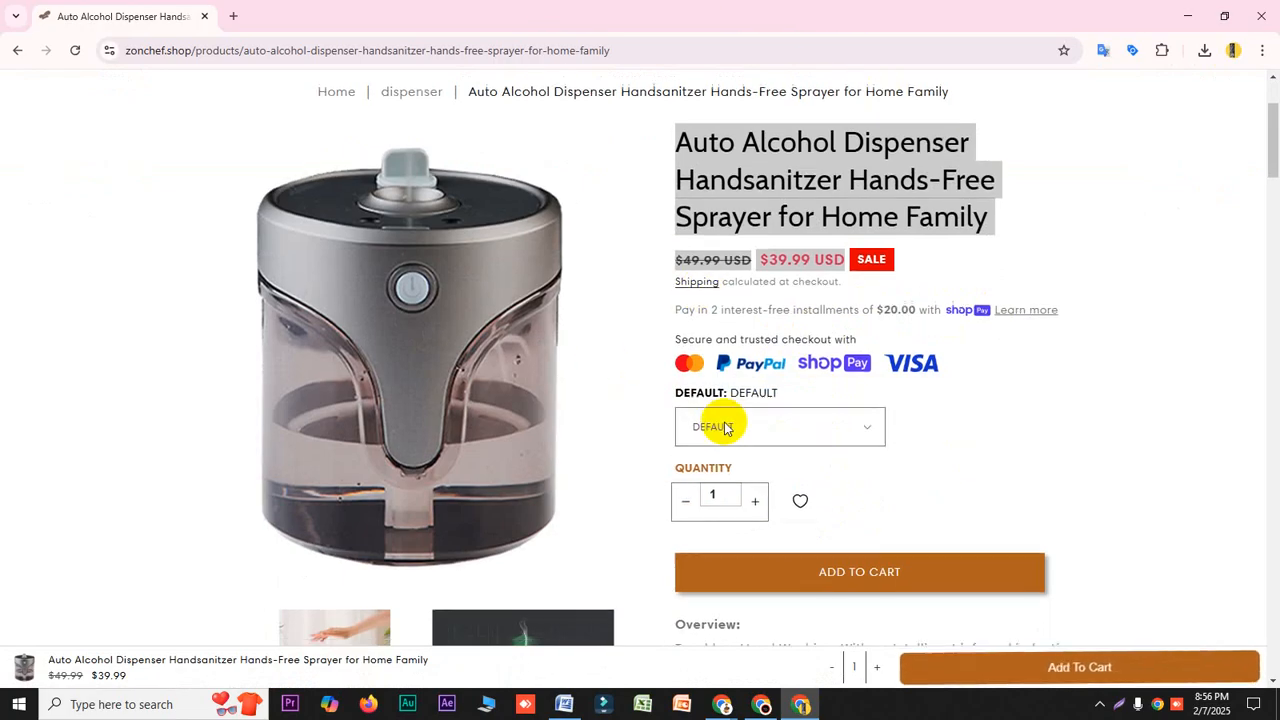
scroll(747, 428, "up", 5)
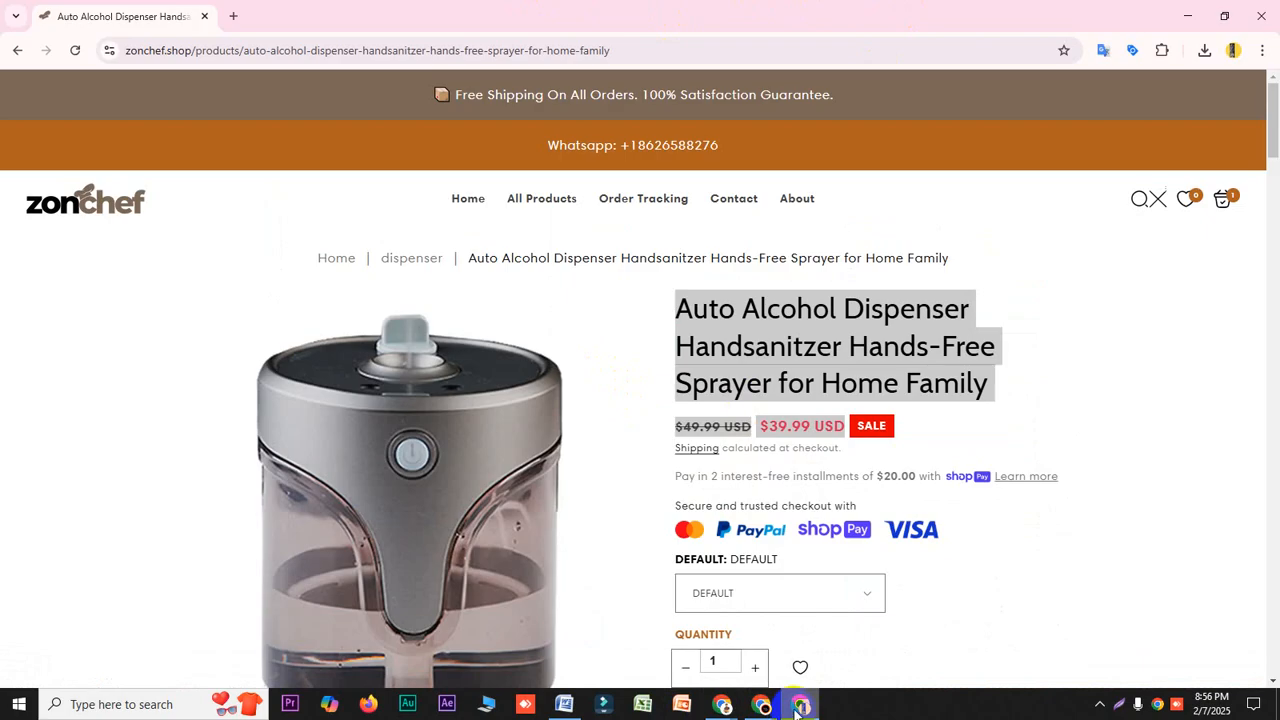
left_click(761, 706)
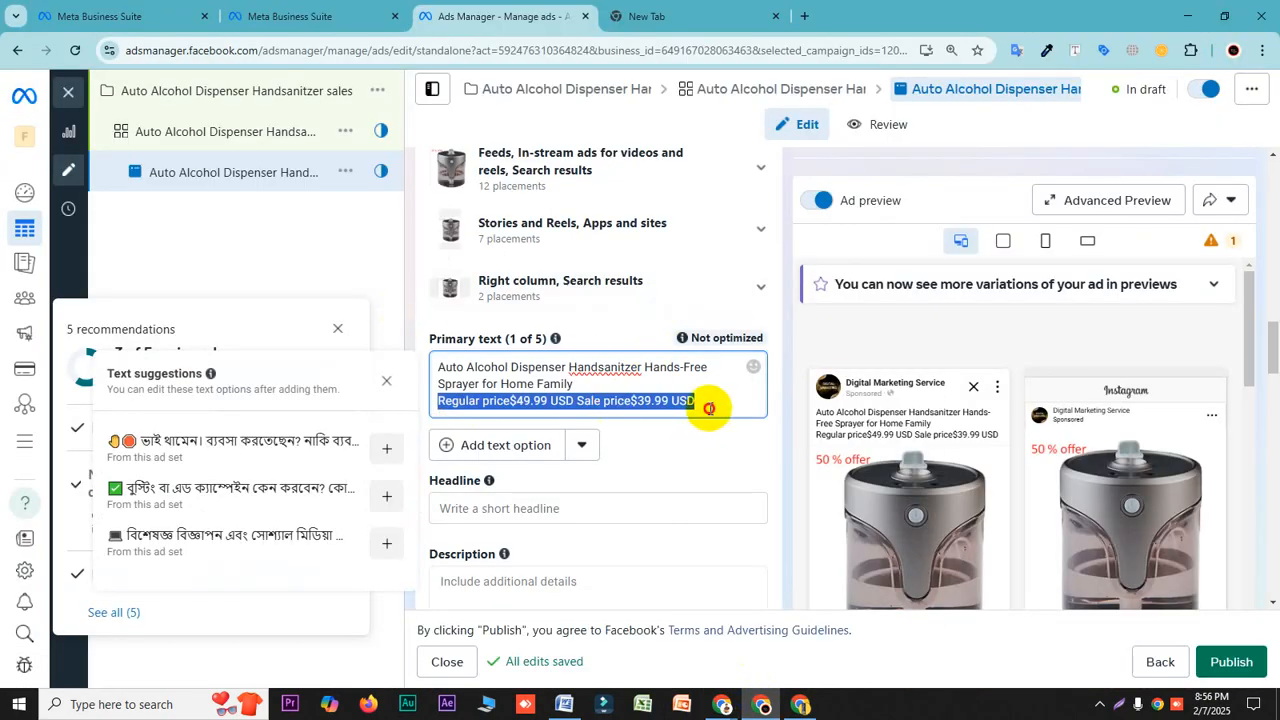
left_click(662, 455)
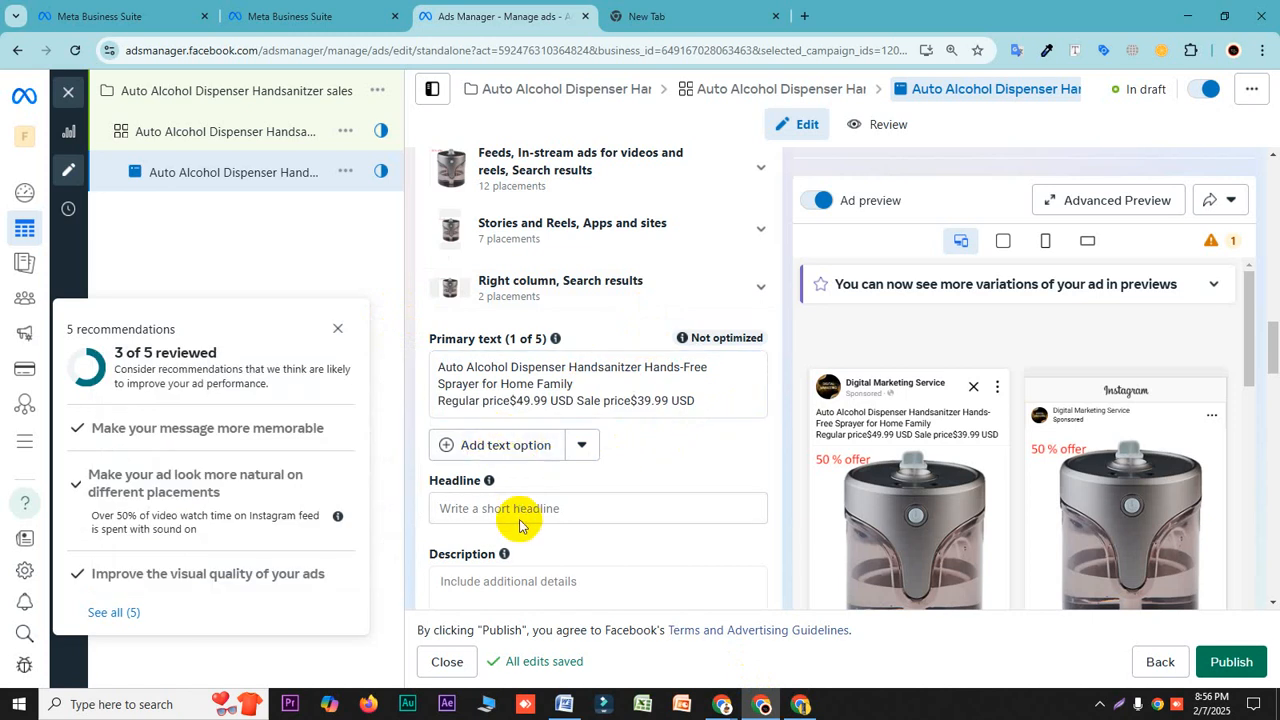
left_click_drag(705, 402, 476, 367)
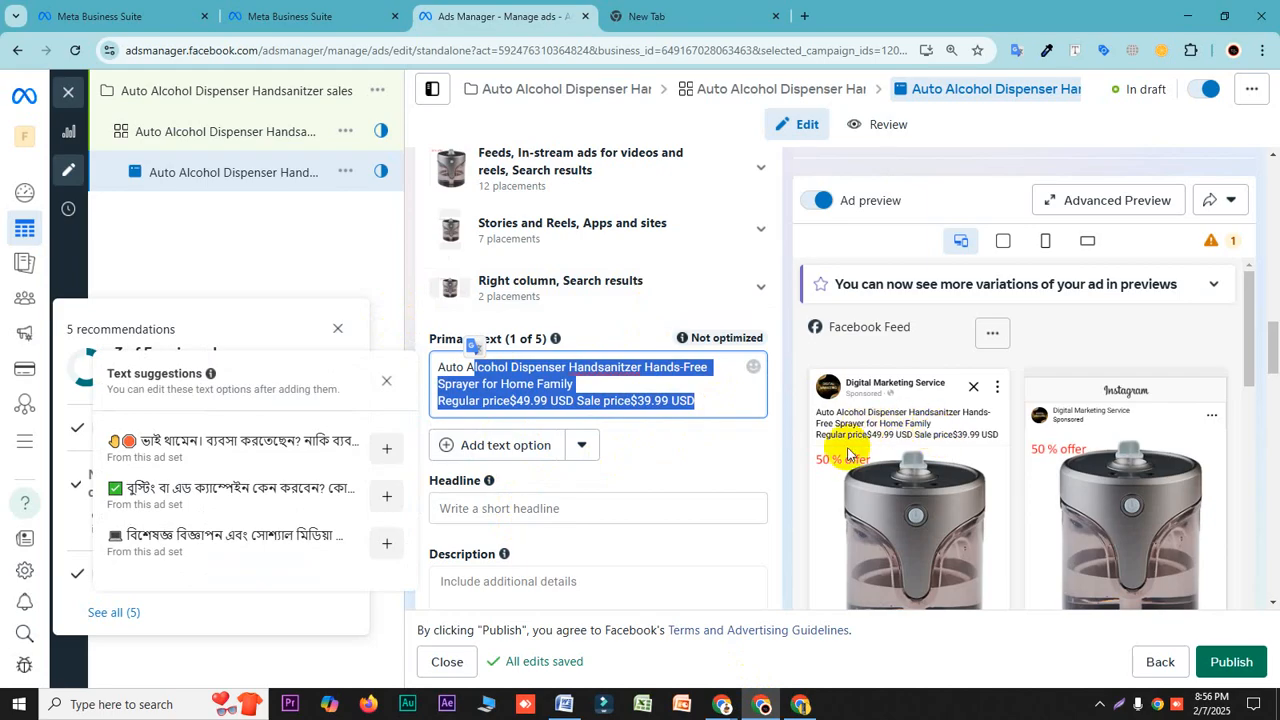
left_click(688, 452)
- Copy the Overview's first line, "Touchless Hand Washing: With an Intelligent infrared induction", from the product page
left_click(520, 508)
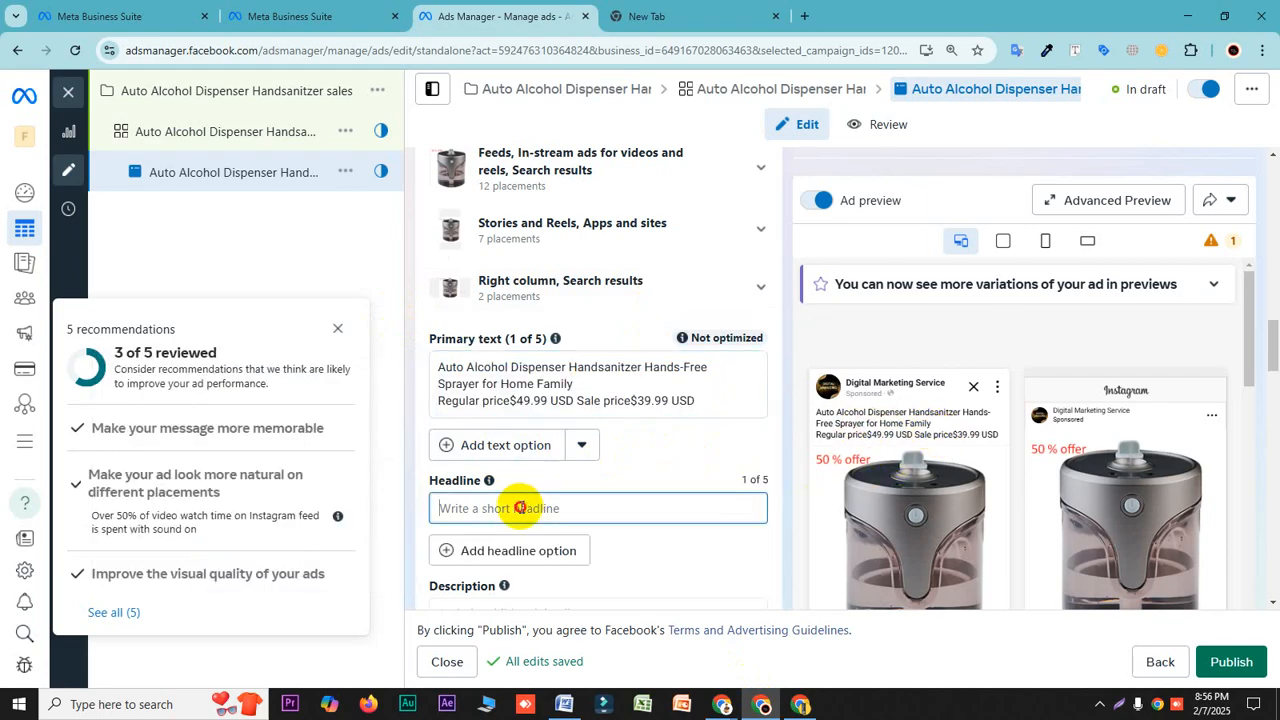
left_click(800, 704)
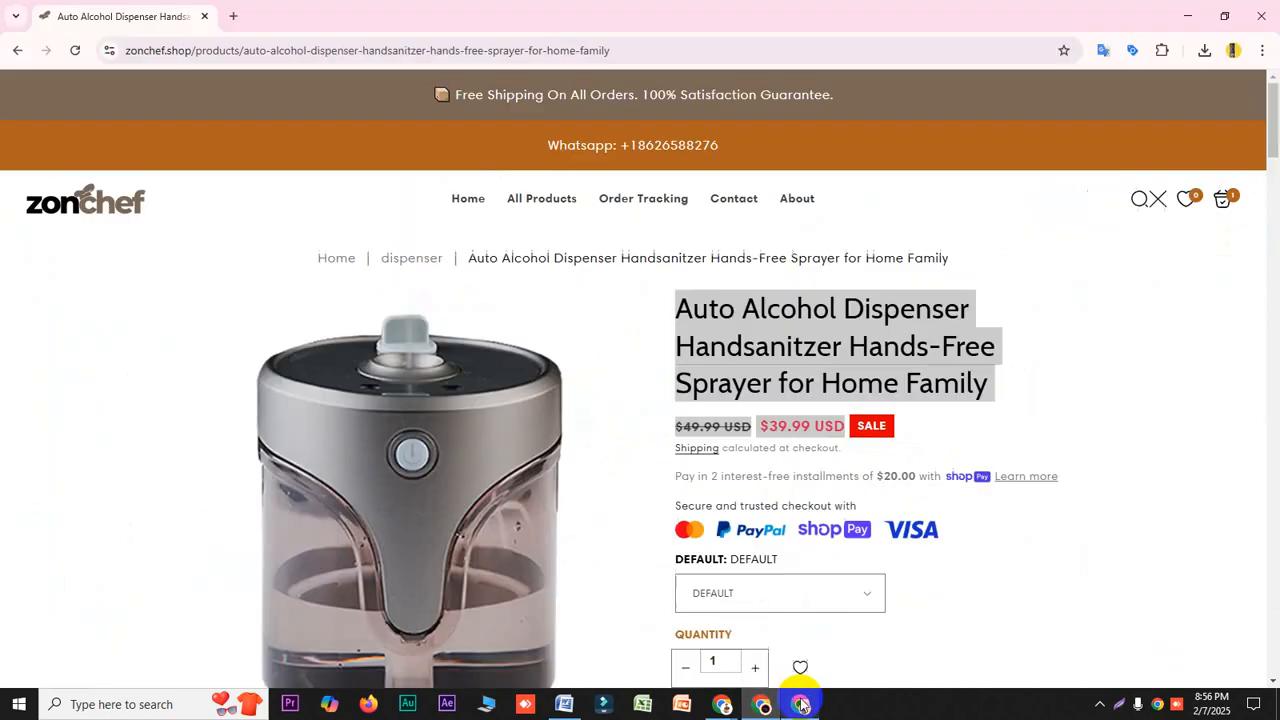
scroll(779, 370, "down", 5)
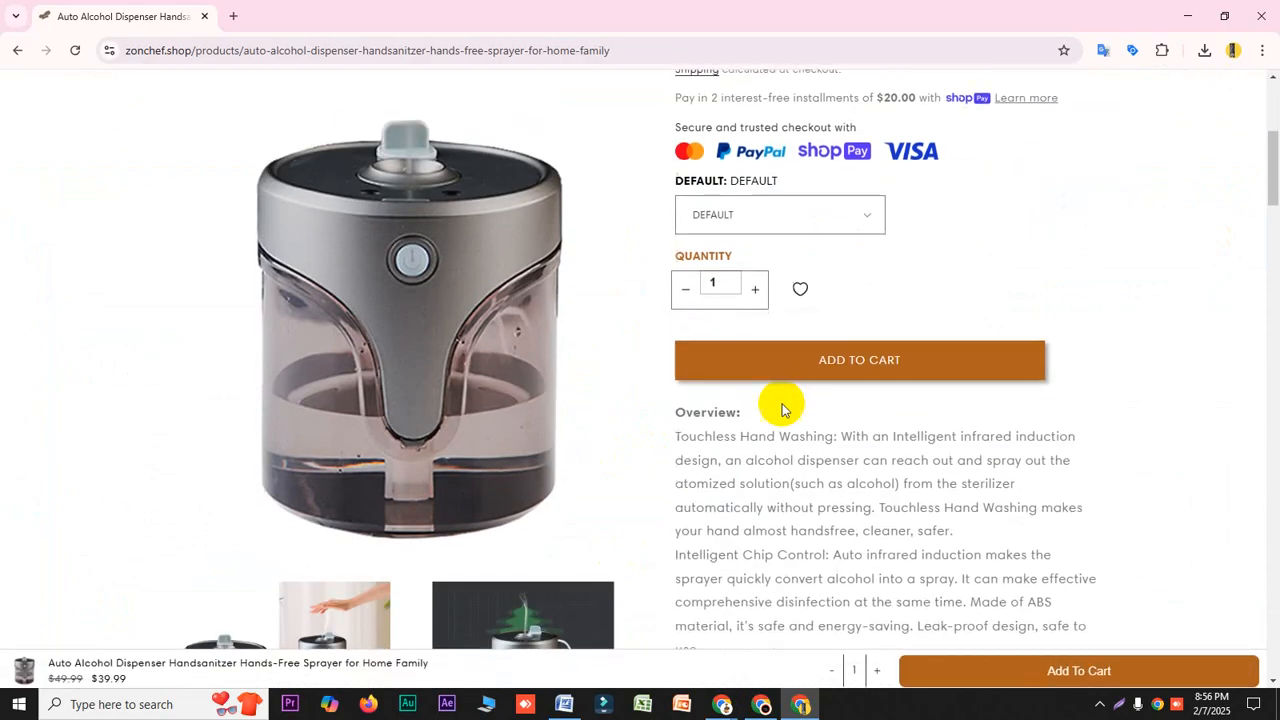
scroll(783, 410, "down", 1)
scroll(774, 383, "up", 1)
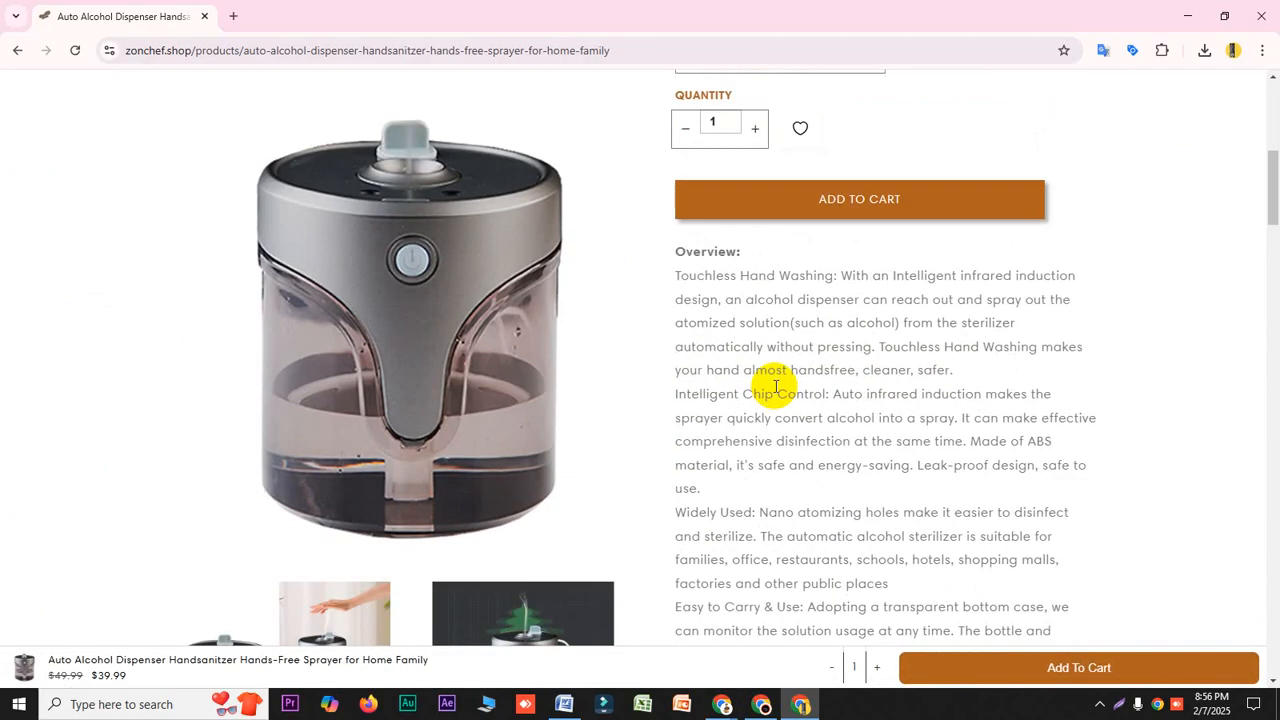
left_click_drag(670, 273, 1068, 273)
right_click(1038, 280)
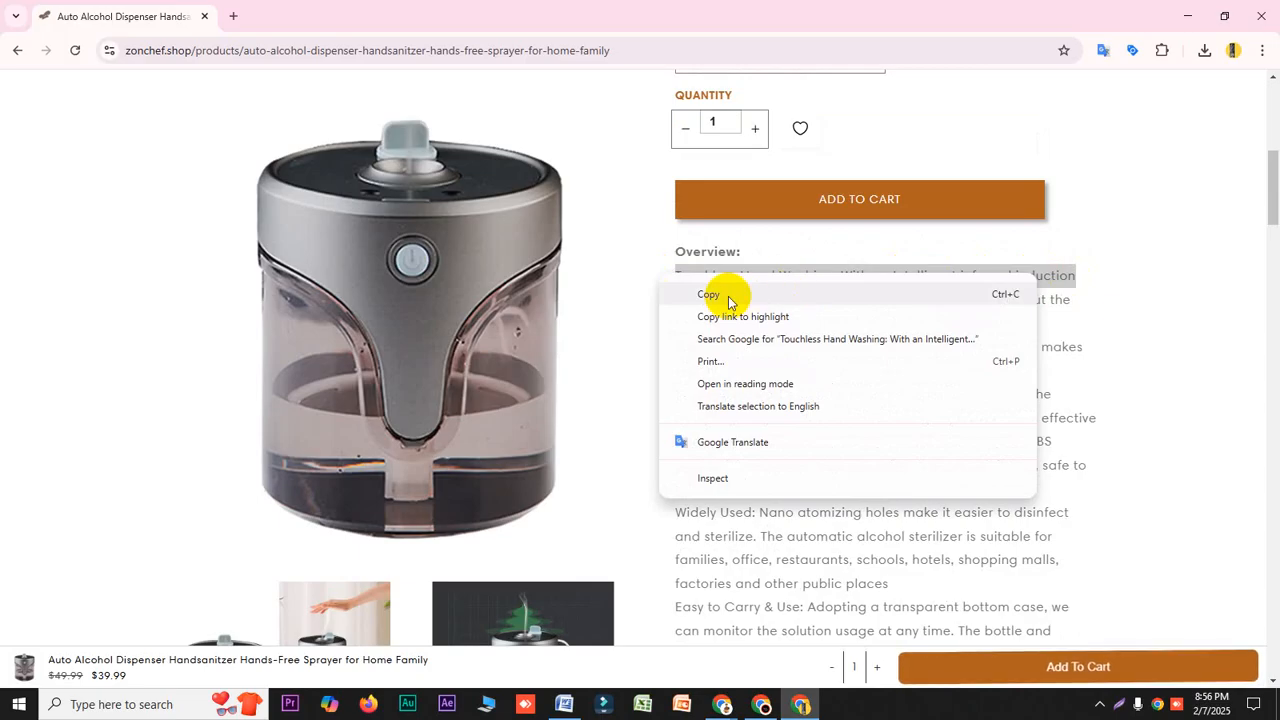
- Switch back to Ads Manager, set the ad's headline to "Stock Limited", and check it in the ad preview
left_click(733, 710)
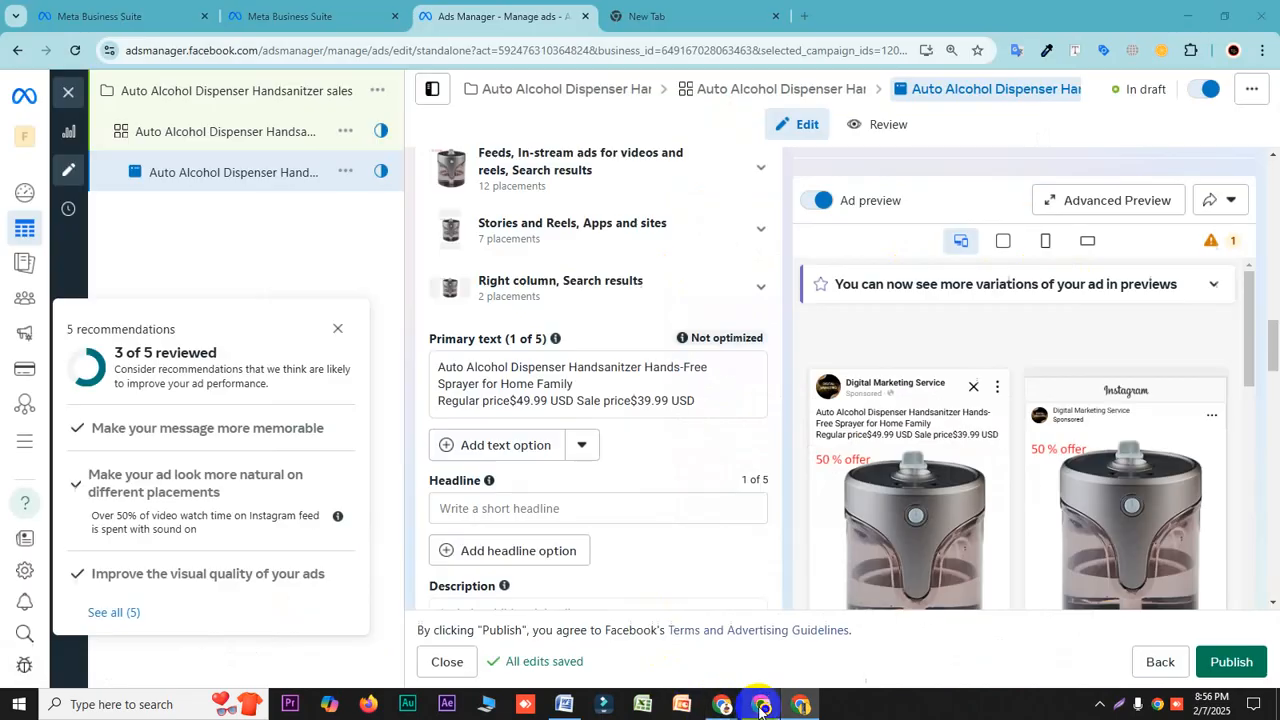
left_click(515, 508)
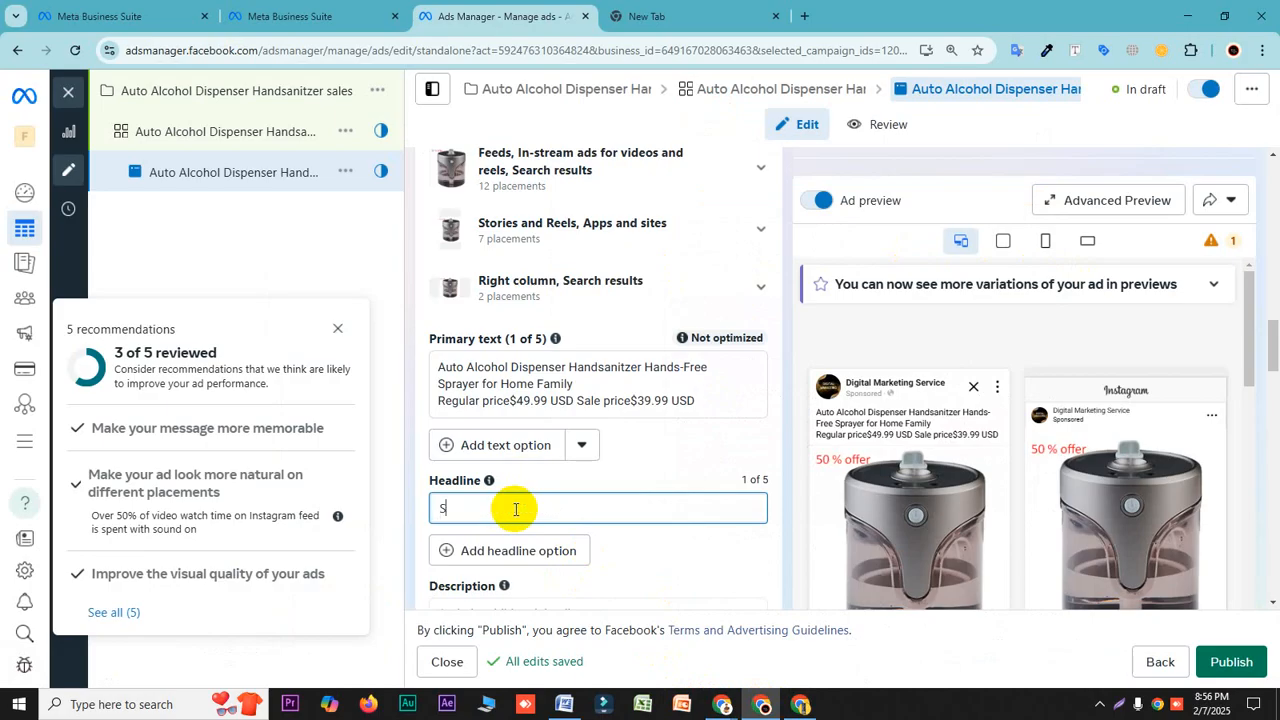
type("Sto")
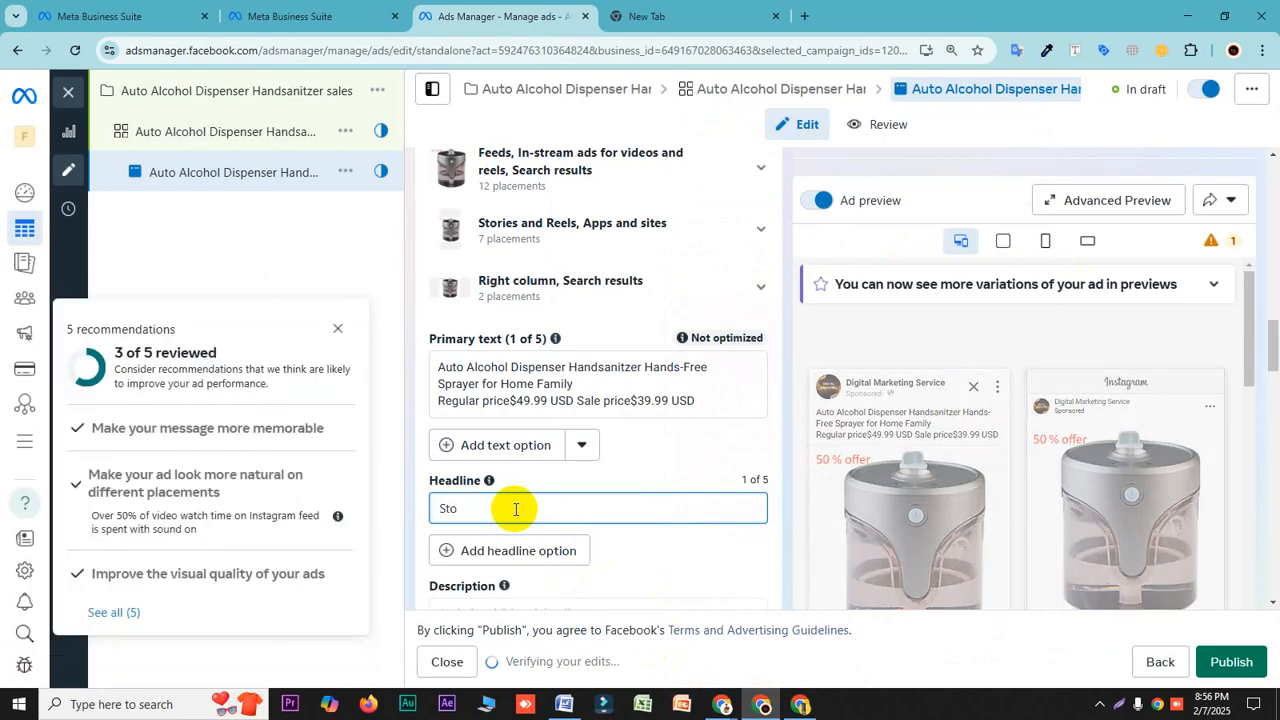
type("k")
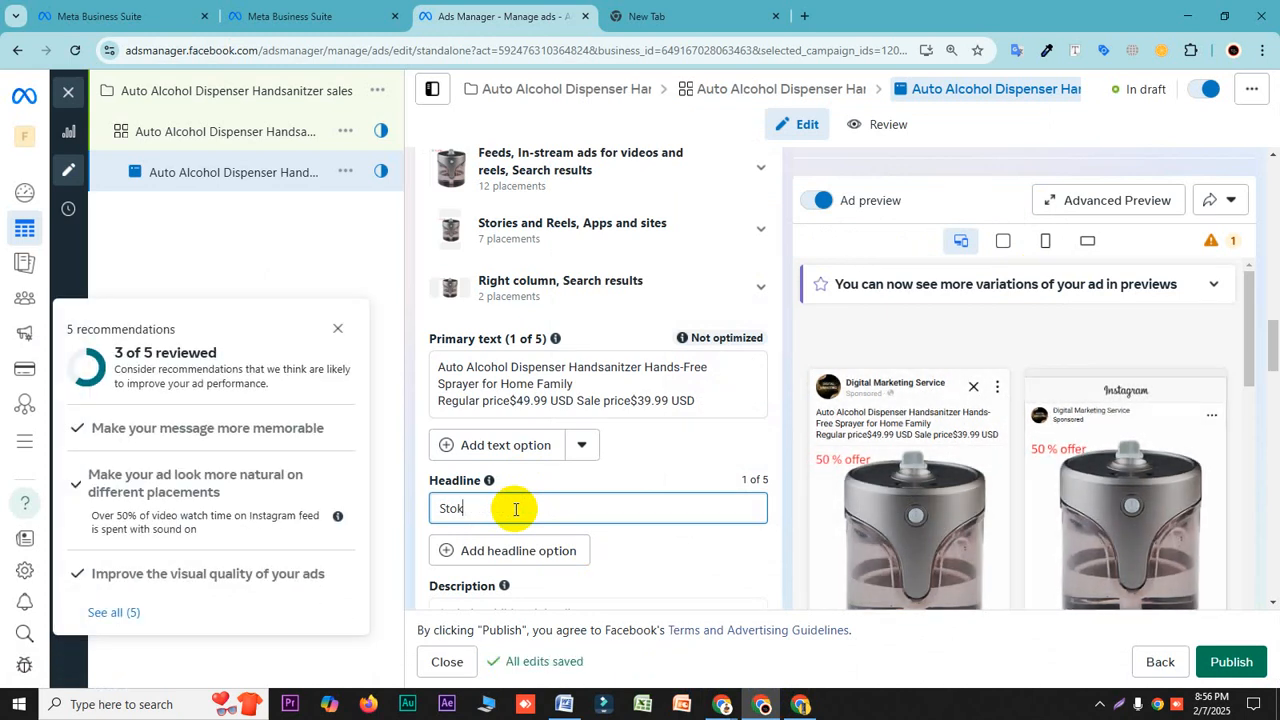
key("BackSpace")
type("c")
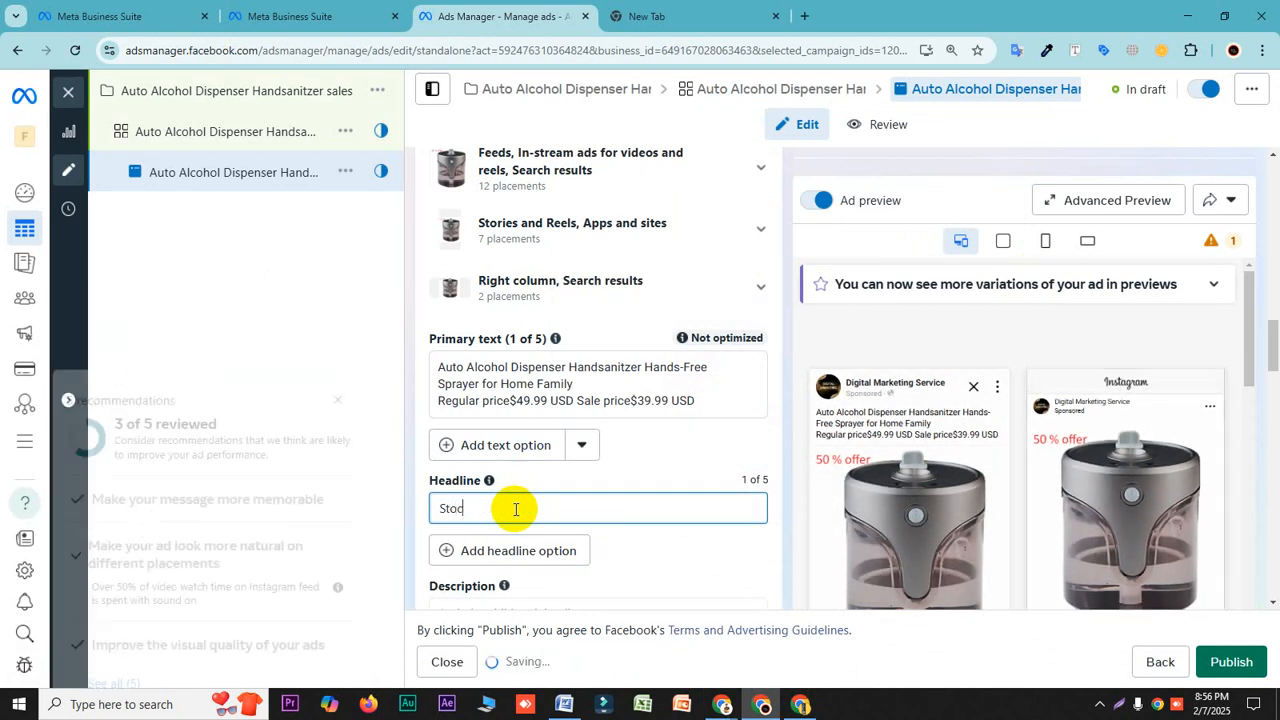
type("k Limite")
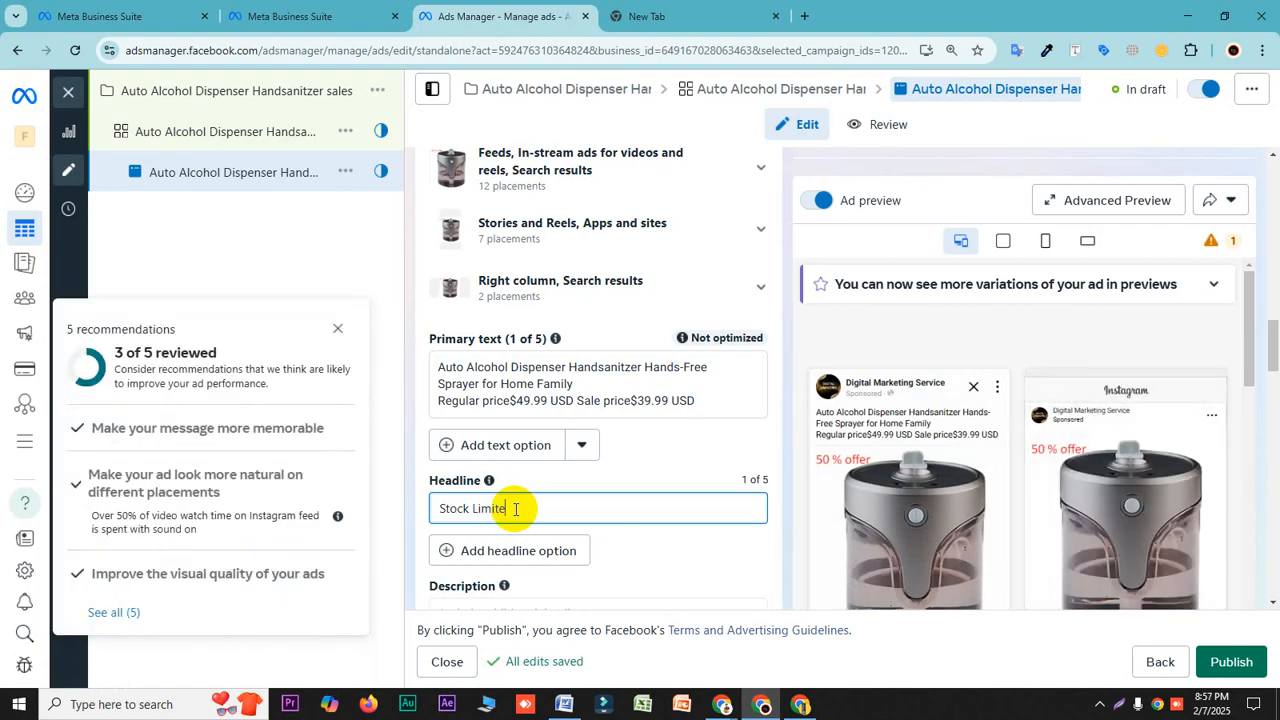
type("d")
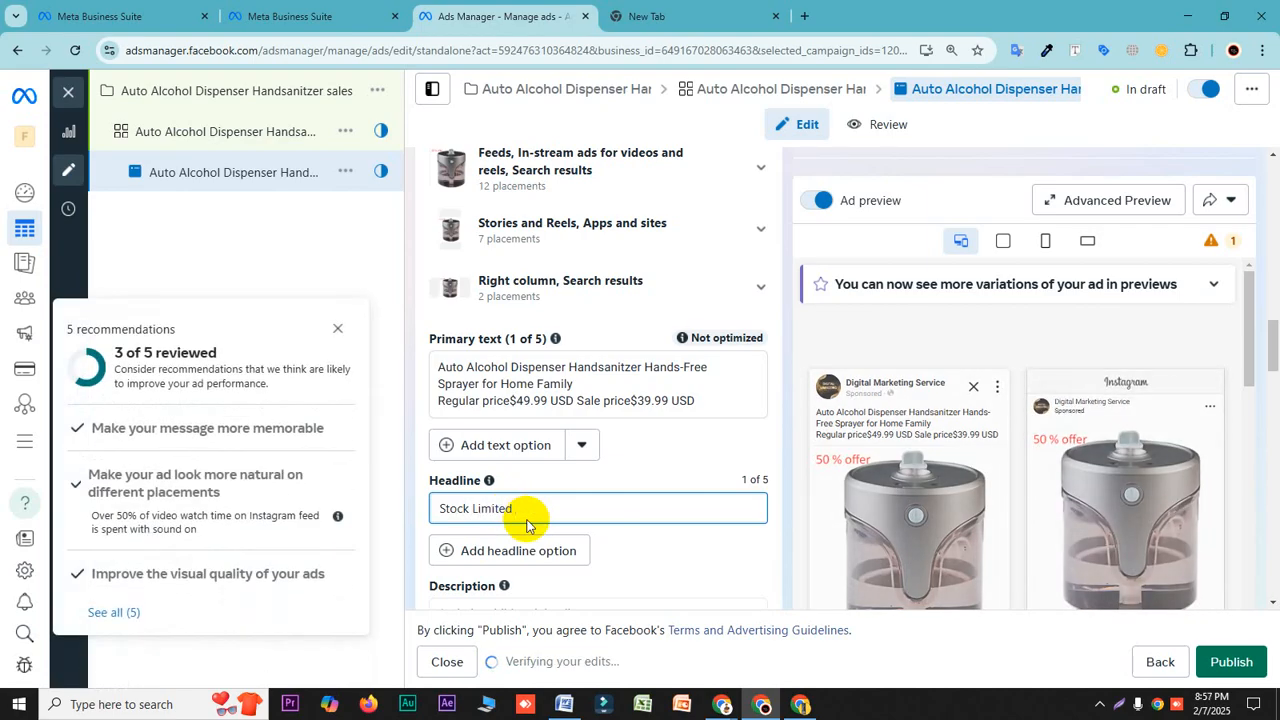
scroll(523, 549, "down", 2)
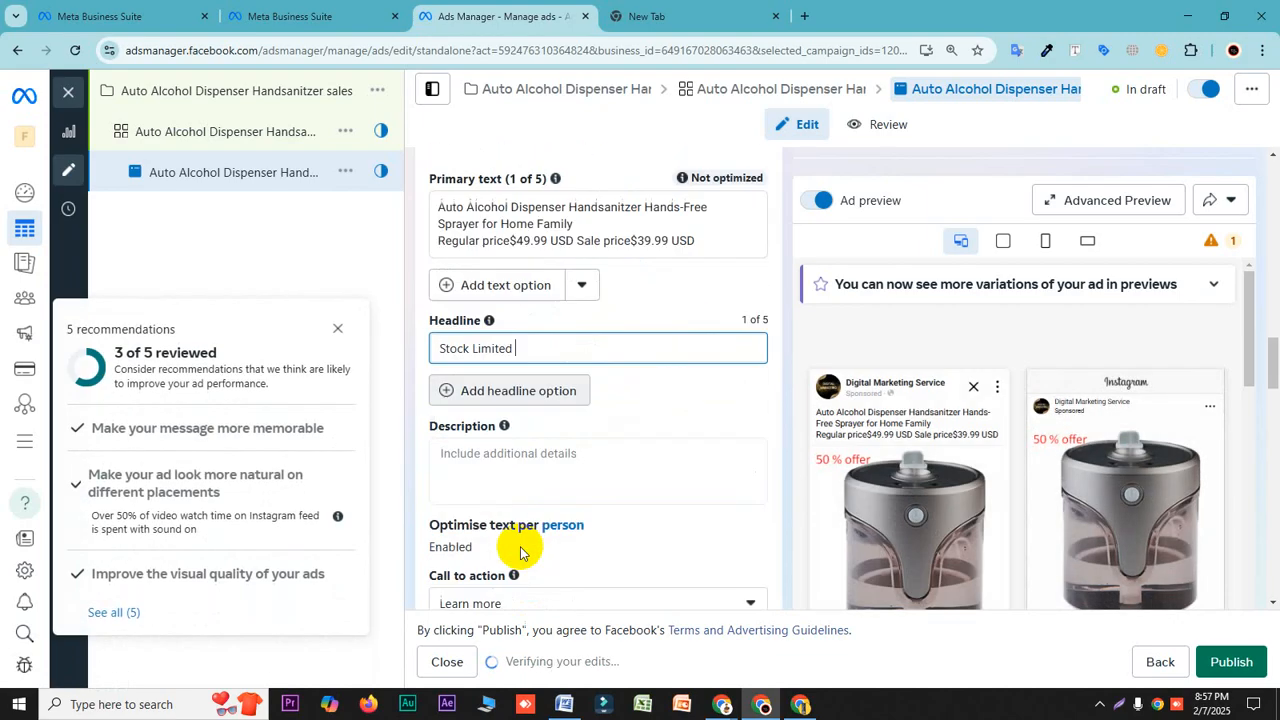
scroll(896, 507, "down", 2)
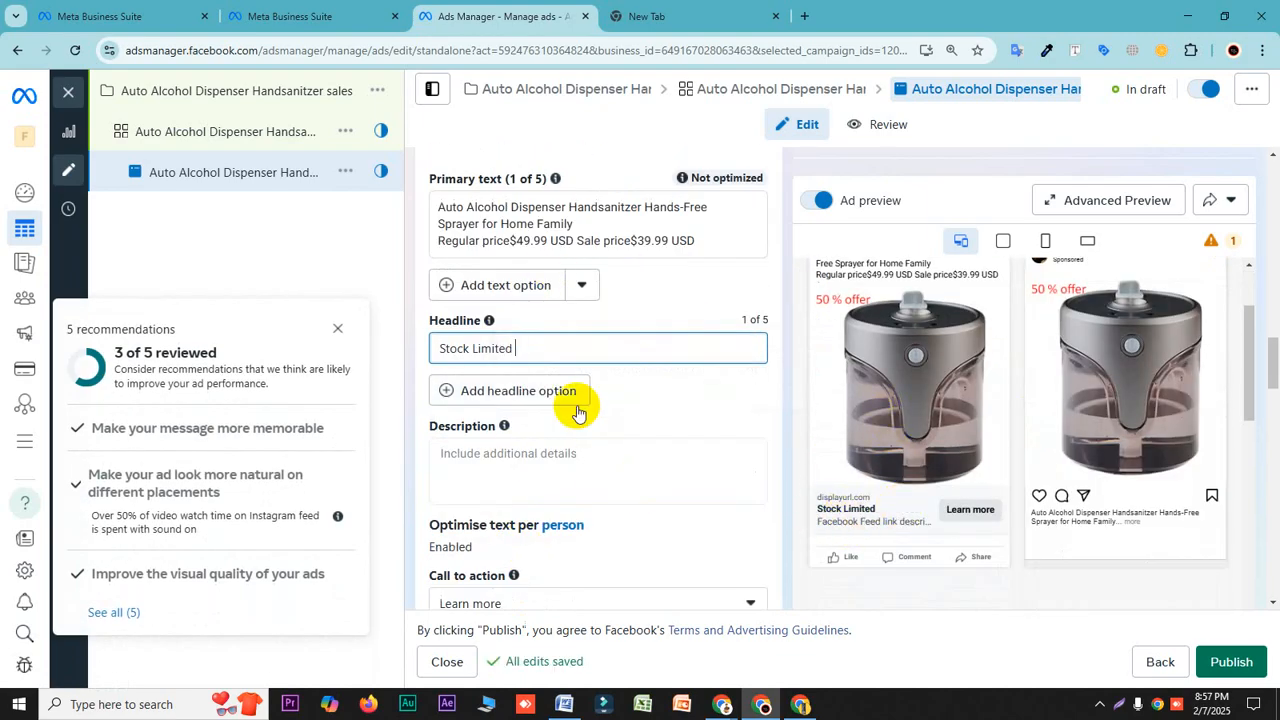
- Set the ad's description to "Order now" and check the full ad text in the ad preview
left_click(507, 467)
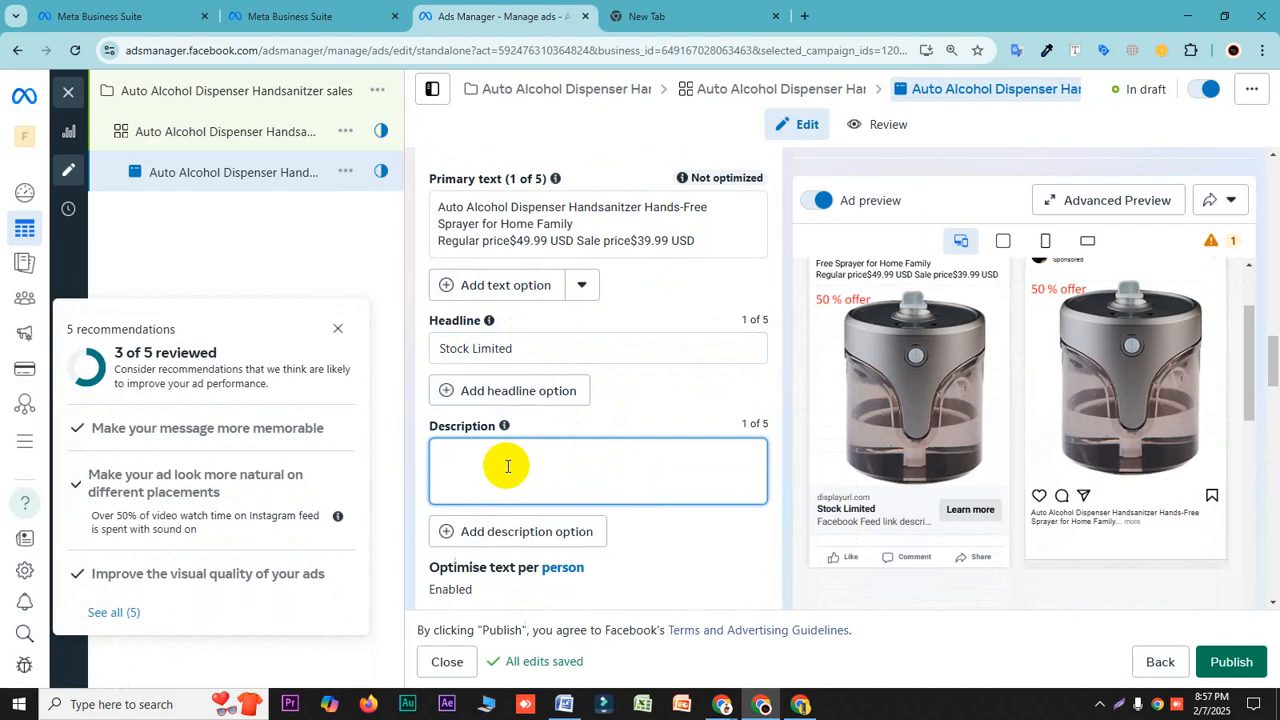
type("O")
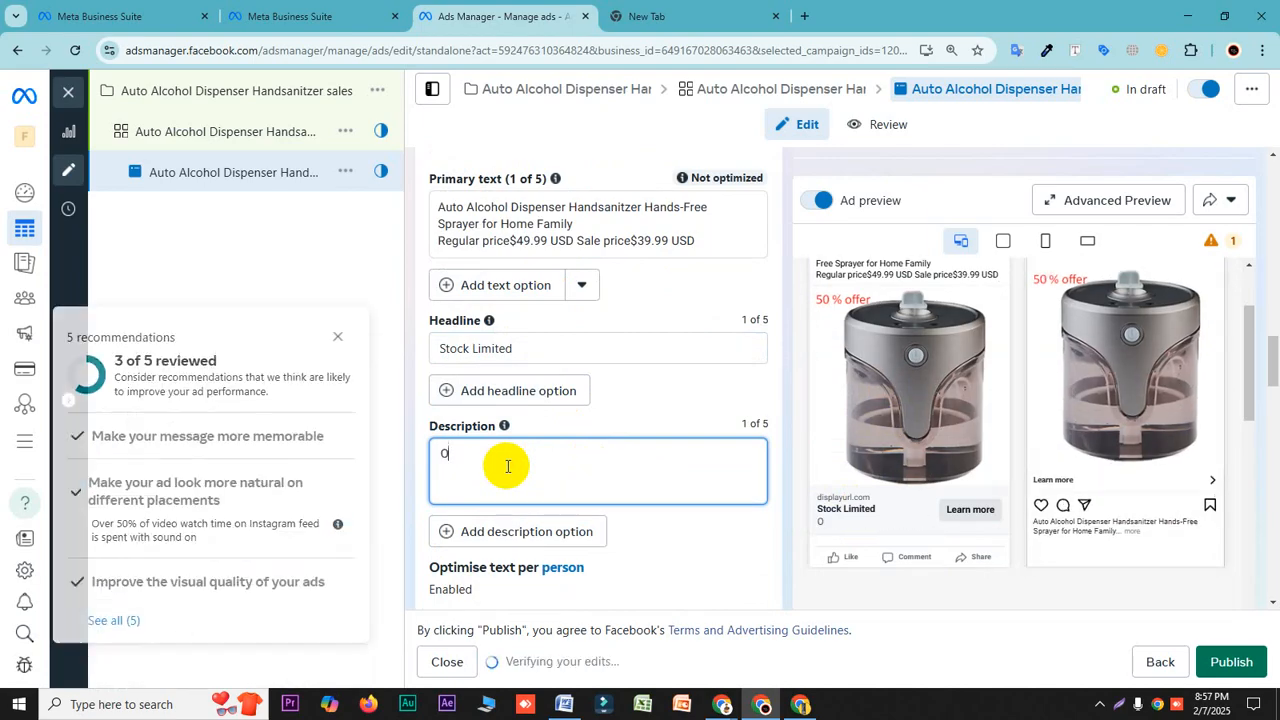
type("rder")
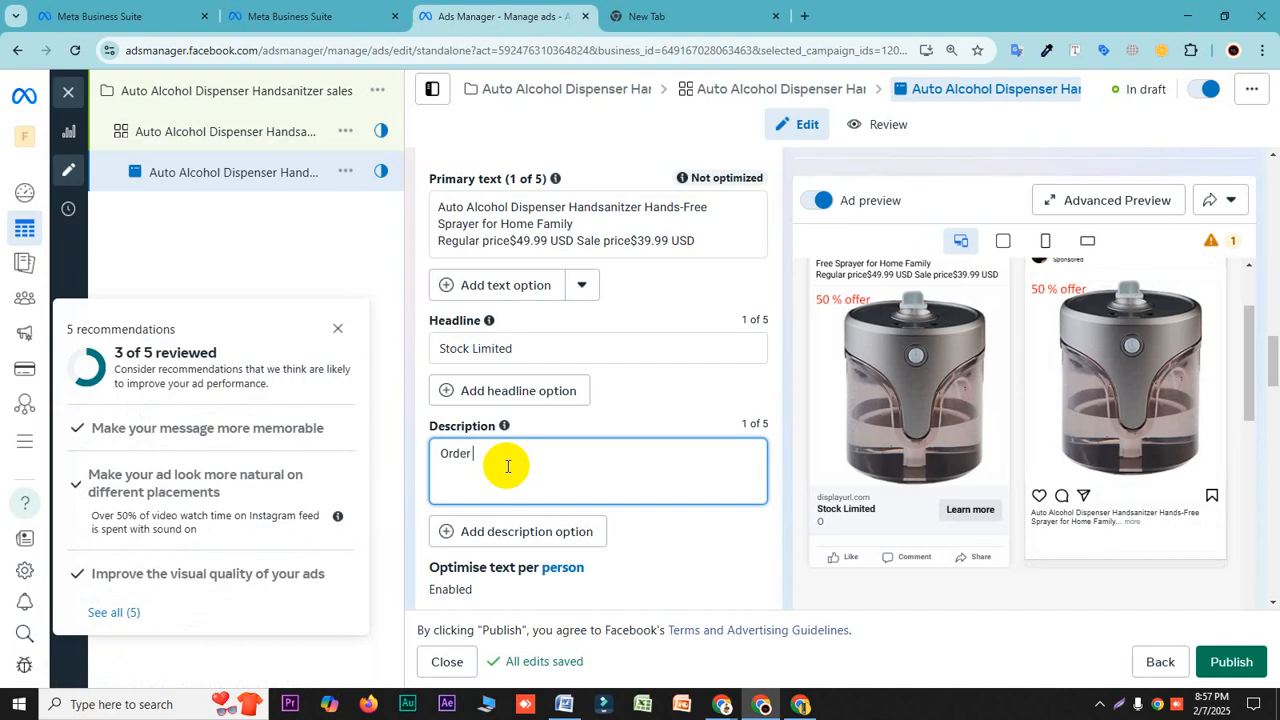
type(" ow")
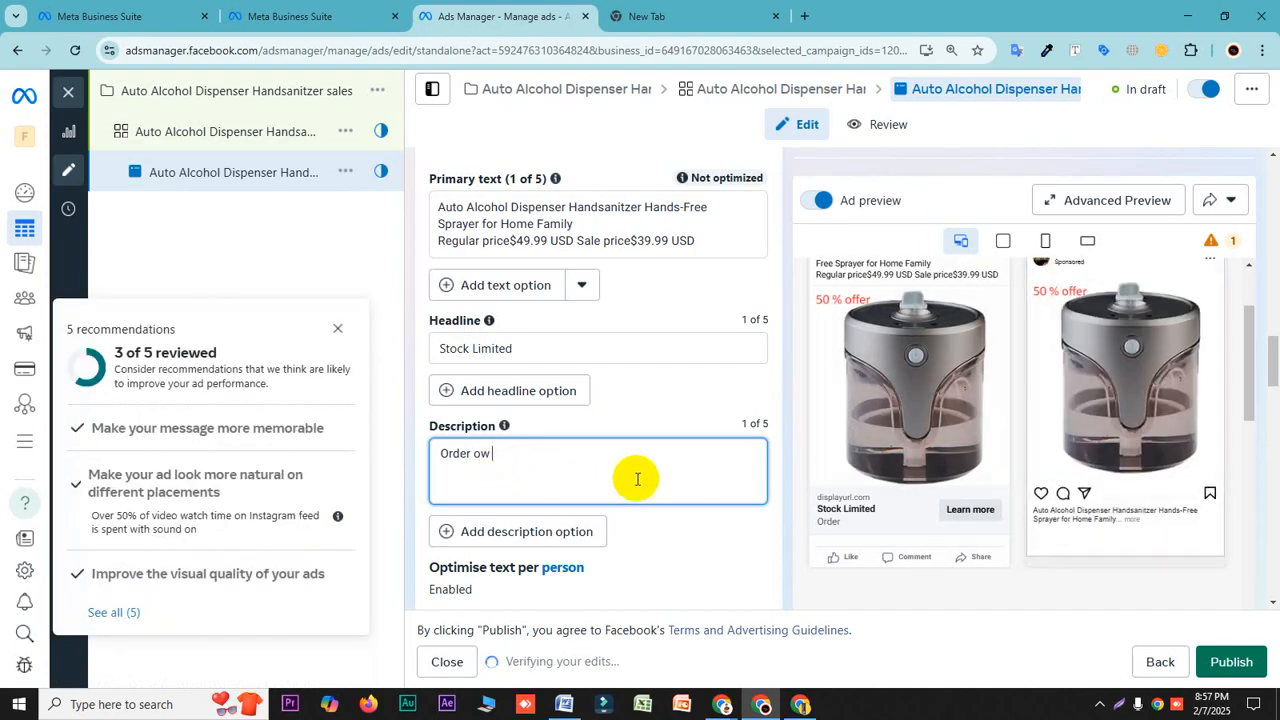
left_click(474, 455)
type("n")
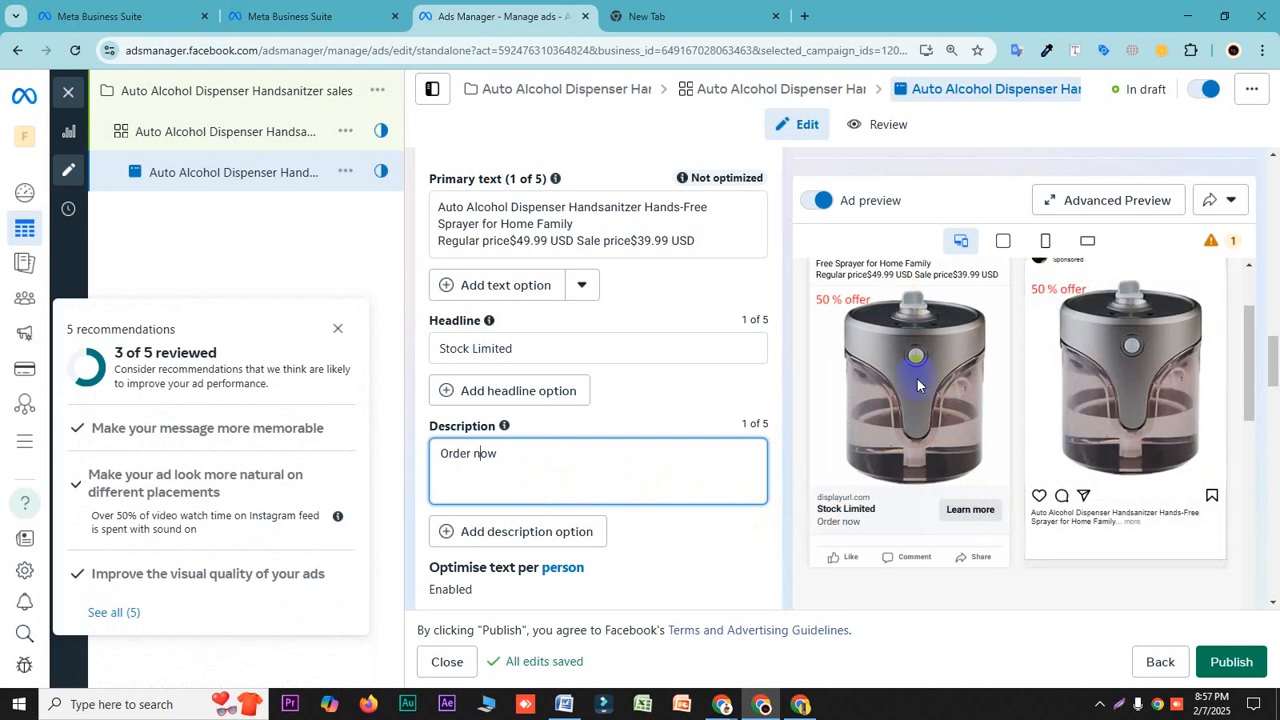
scroll(917, 379, "up", 1)
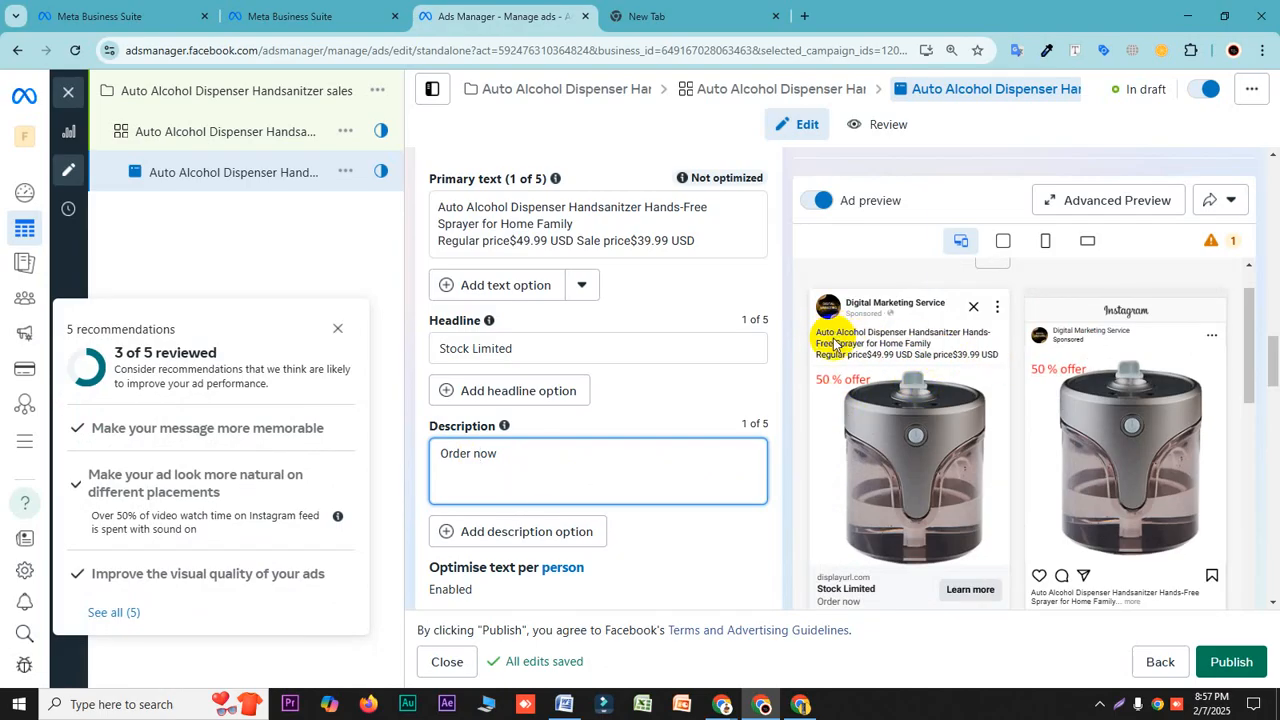
scroll(856, 560, "down", 1)
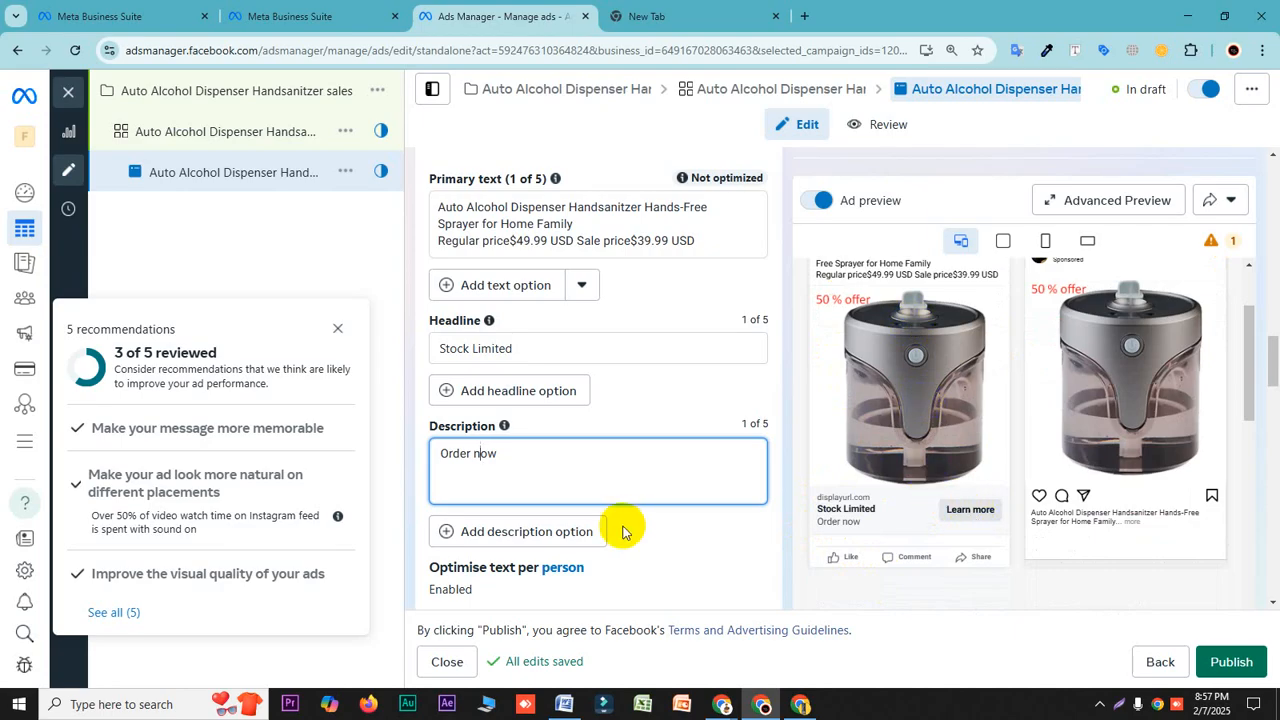
- Change the ad's call to action to "Order now"
scroll(600, 536, "down", 2)
left_click(586, 486)
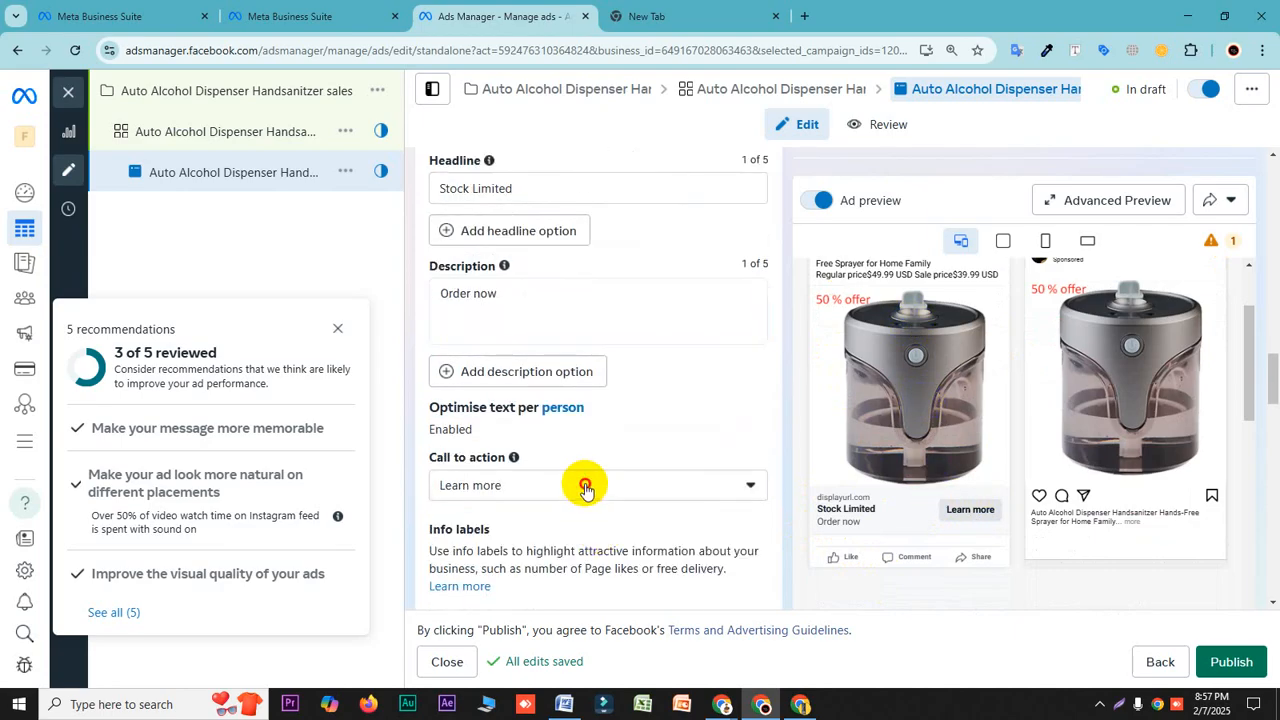
scroll(491, 289, "down", 1)
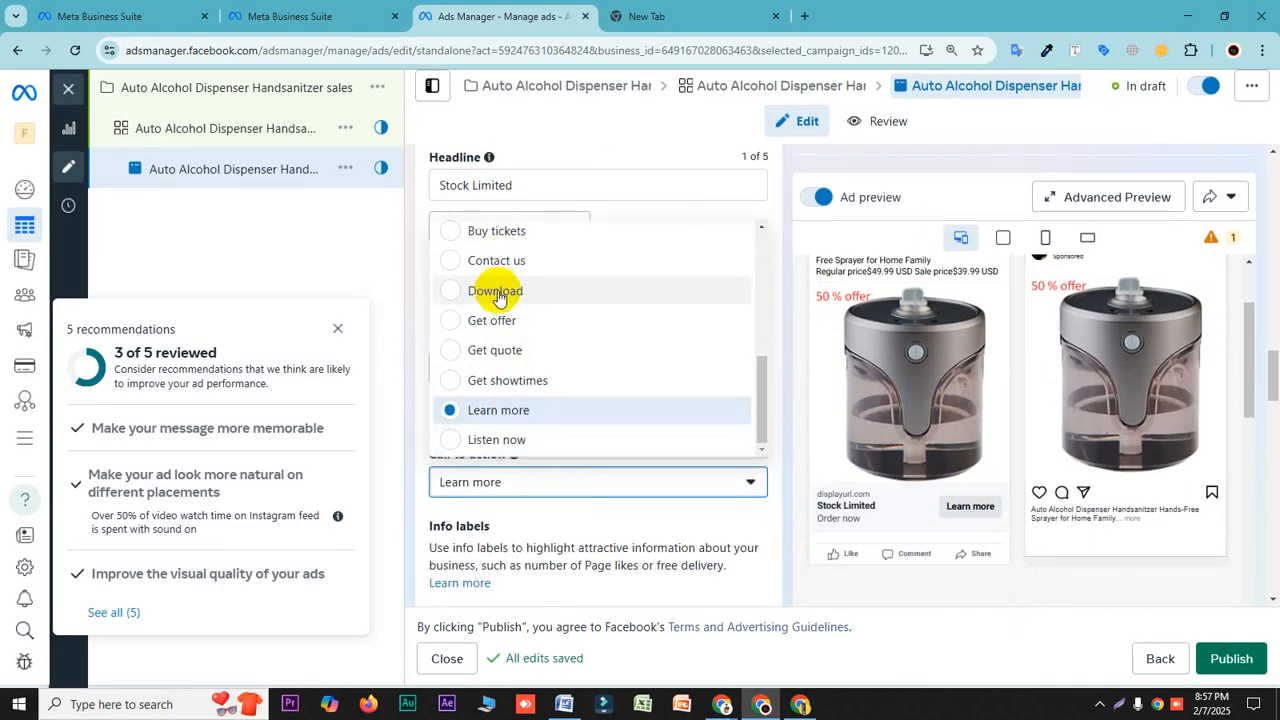
scroll(496, 412, "up", 3)
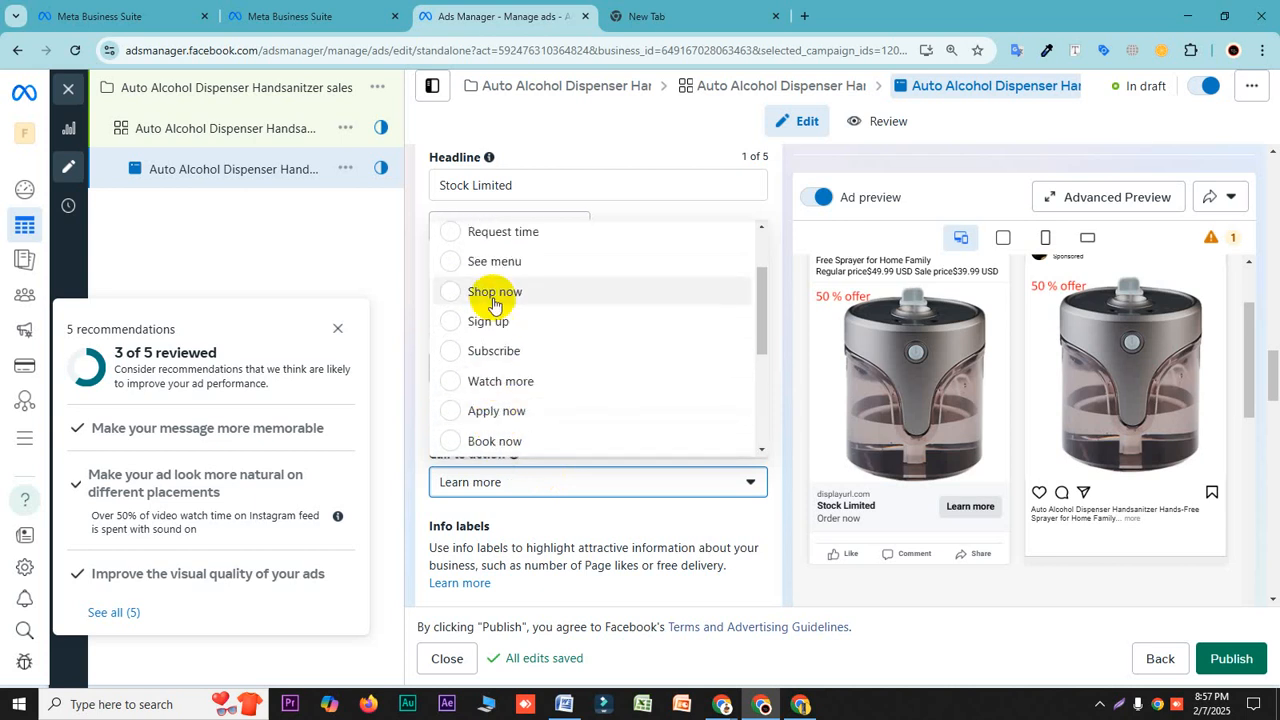
scroll(480, 330, "up", 2)
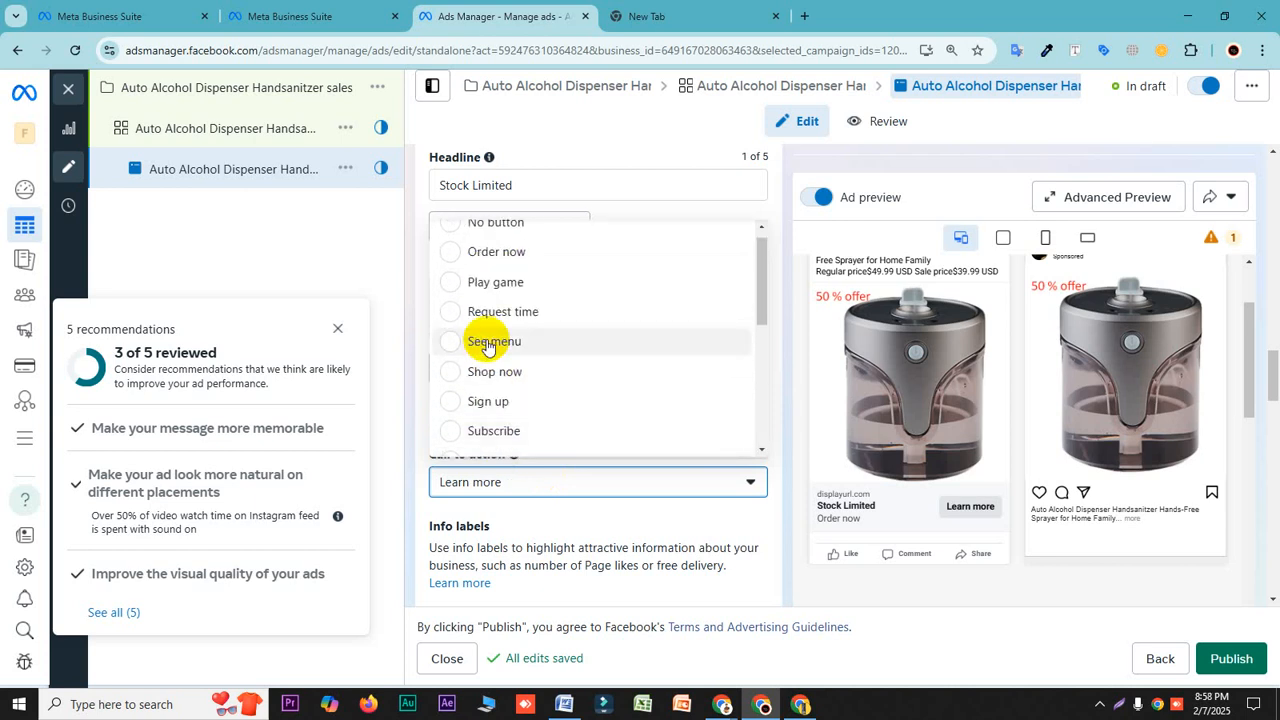
left_click(463, 256)
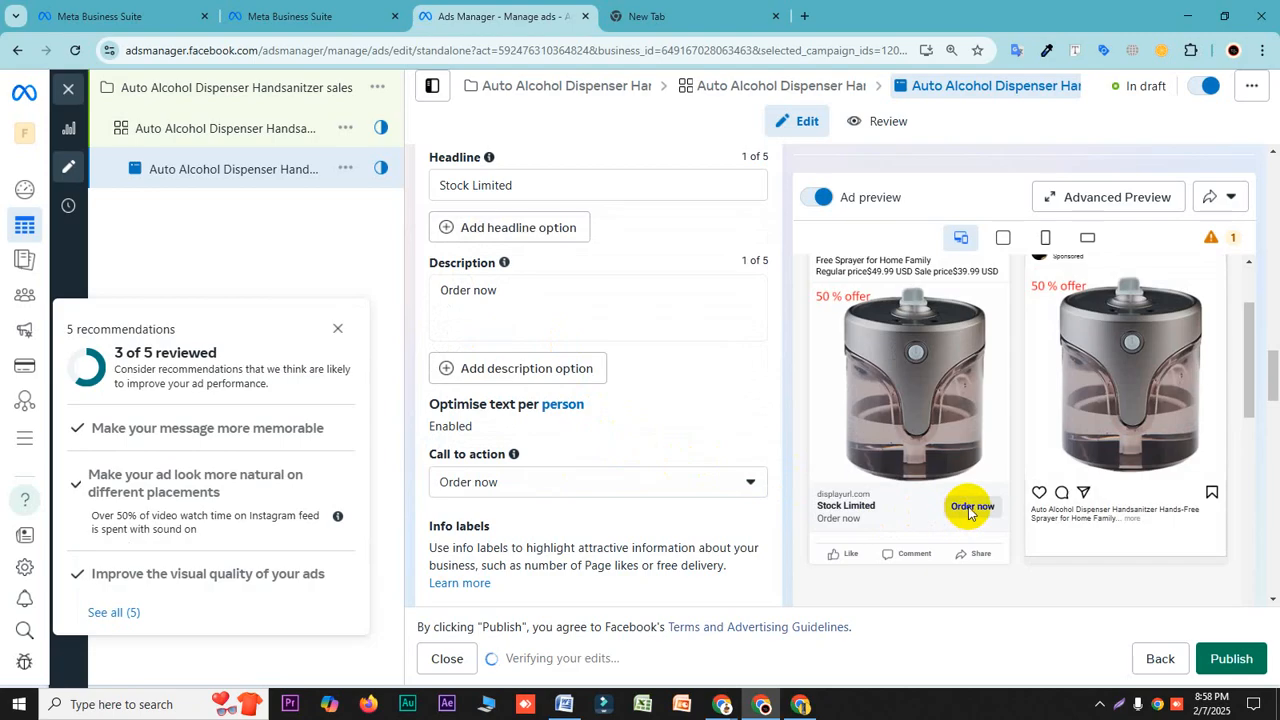
- Go to the ad's Website URL setting under Destination, switch to the Auto Alcohol Dispenser product page in the other Chrome window and copy its web address
scroll(670, 495, "down", 5)
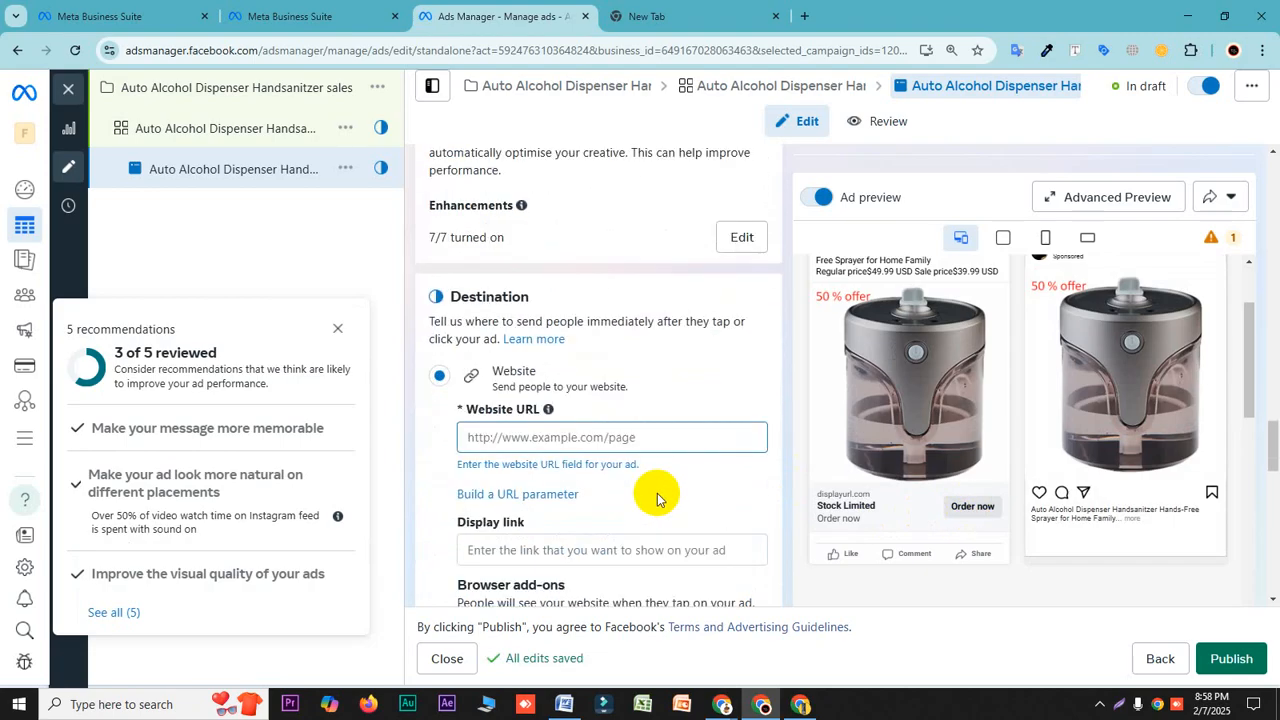
left_click(603, 437)
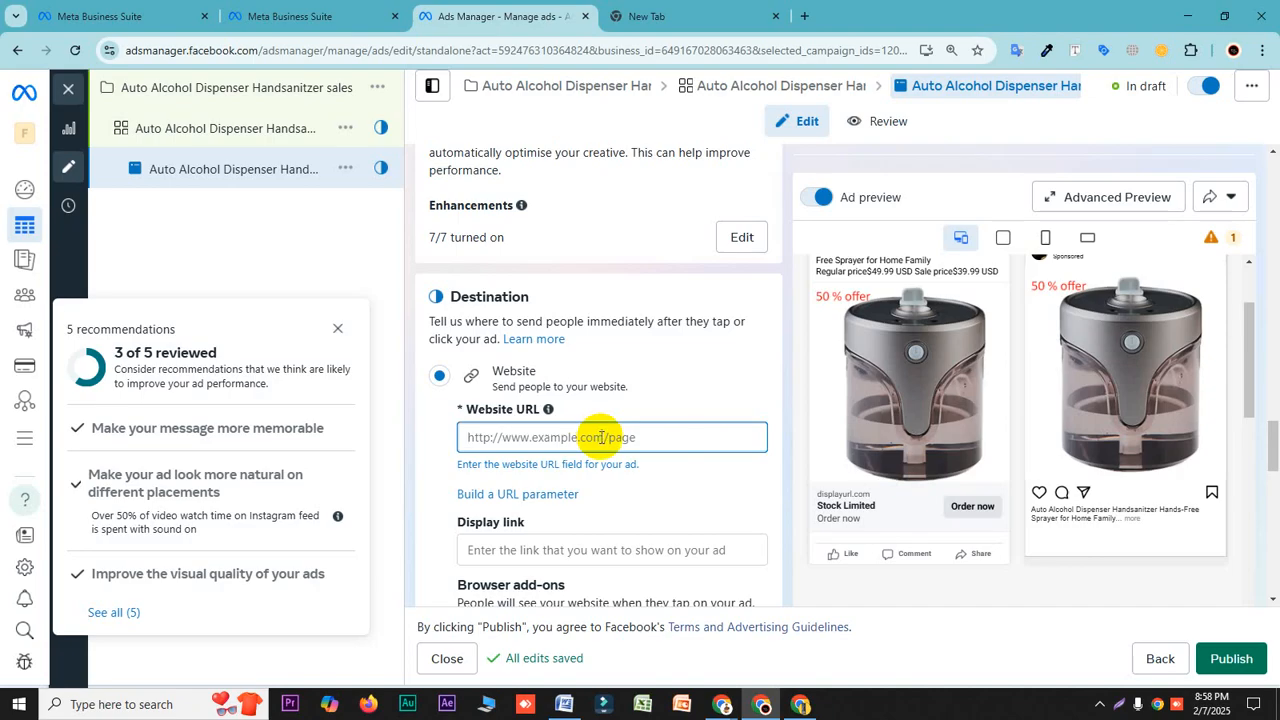
left_click(800, 704)
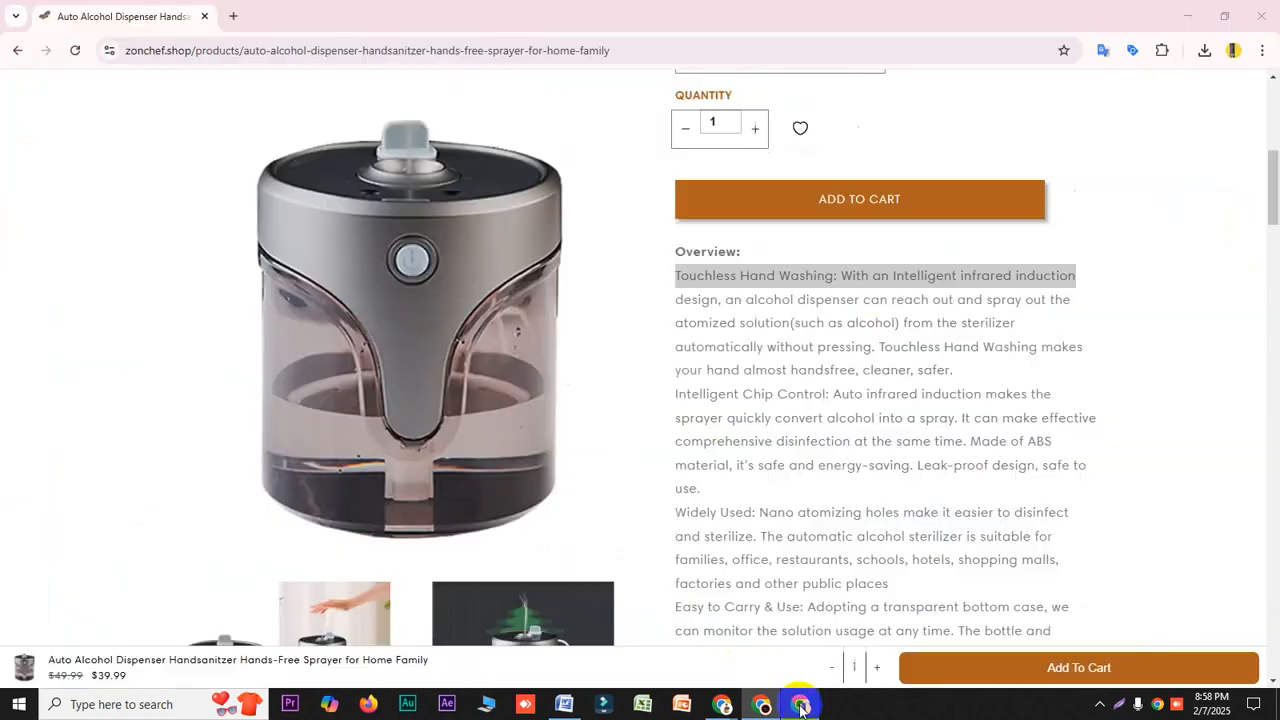
left_click(255, 52)
right_click(252, 52)
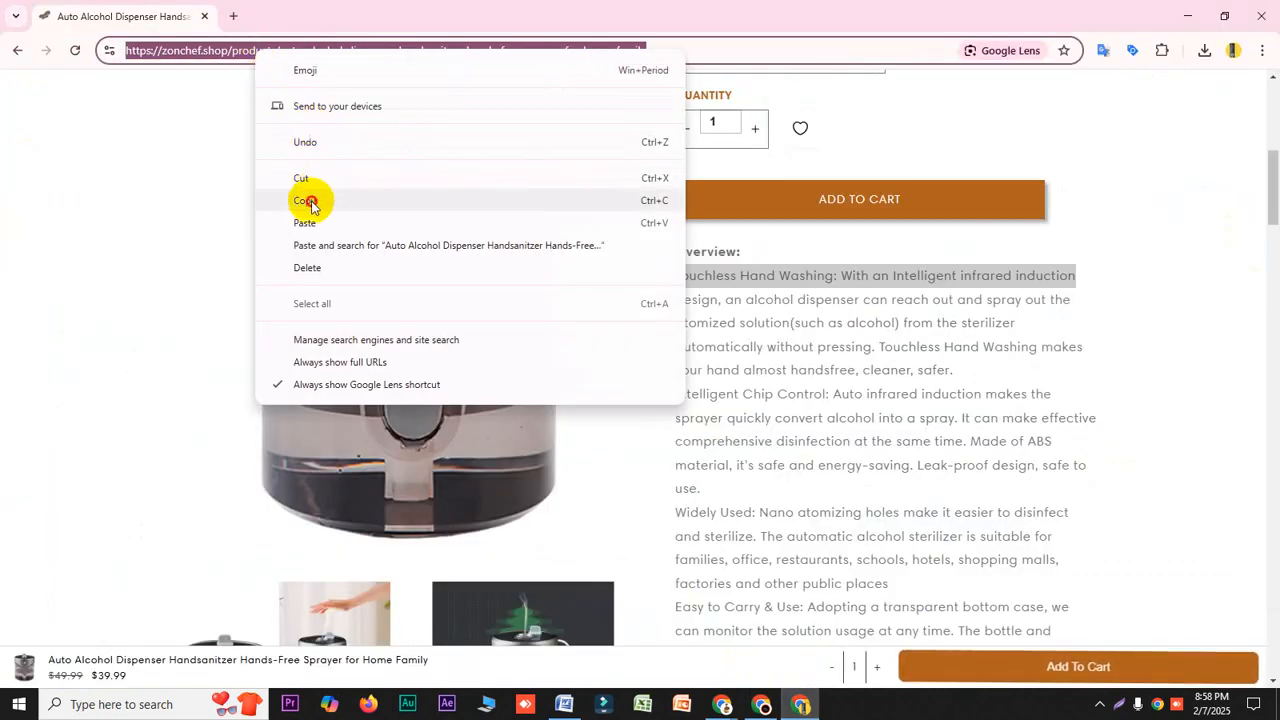
left_click(306, 201)
- Switch back to Ads Manager and paste the copied zonchef.shop product address as the ad's Website URL
left_click(762, 704)
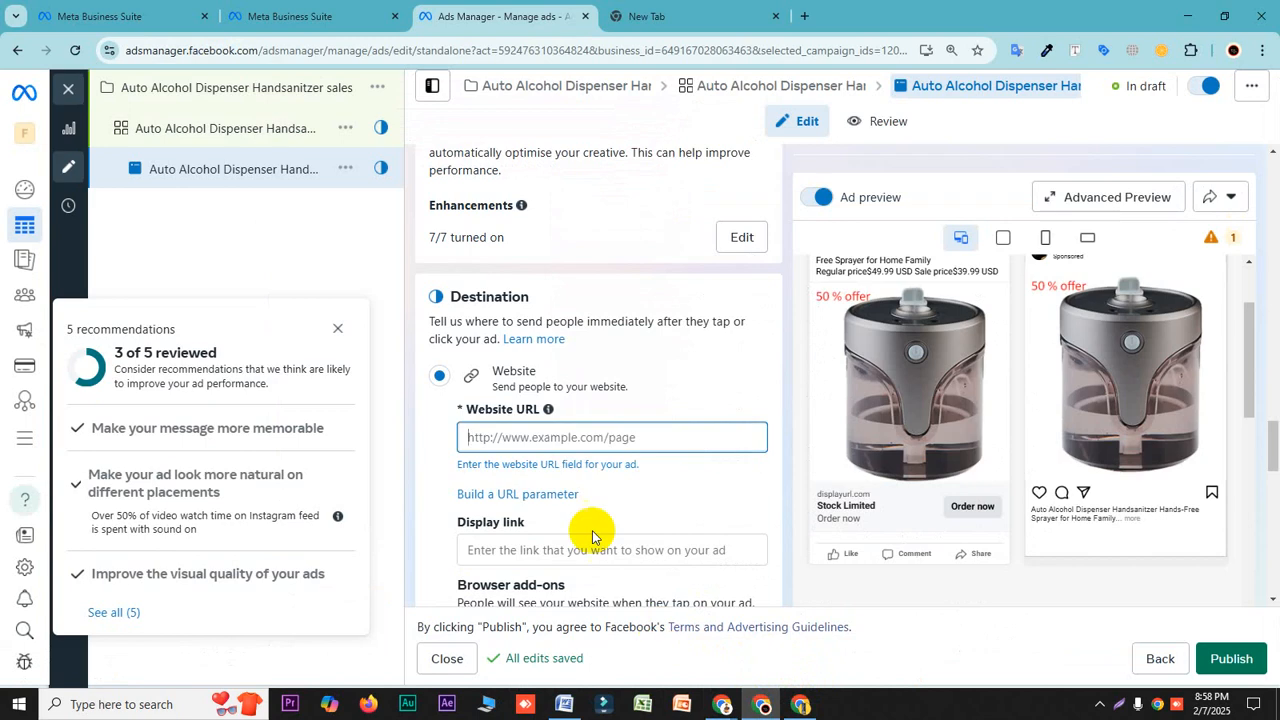
right_click(512, 440)
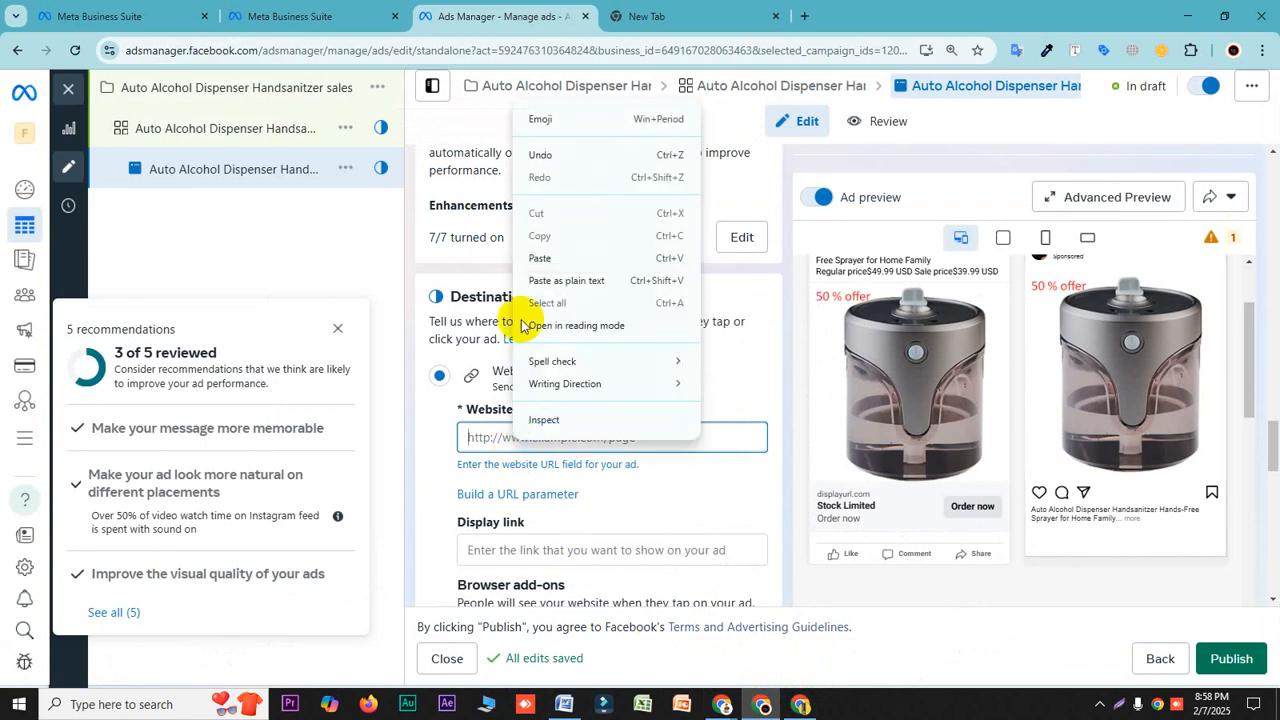
left_click(543, 252)
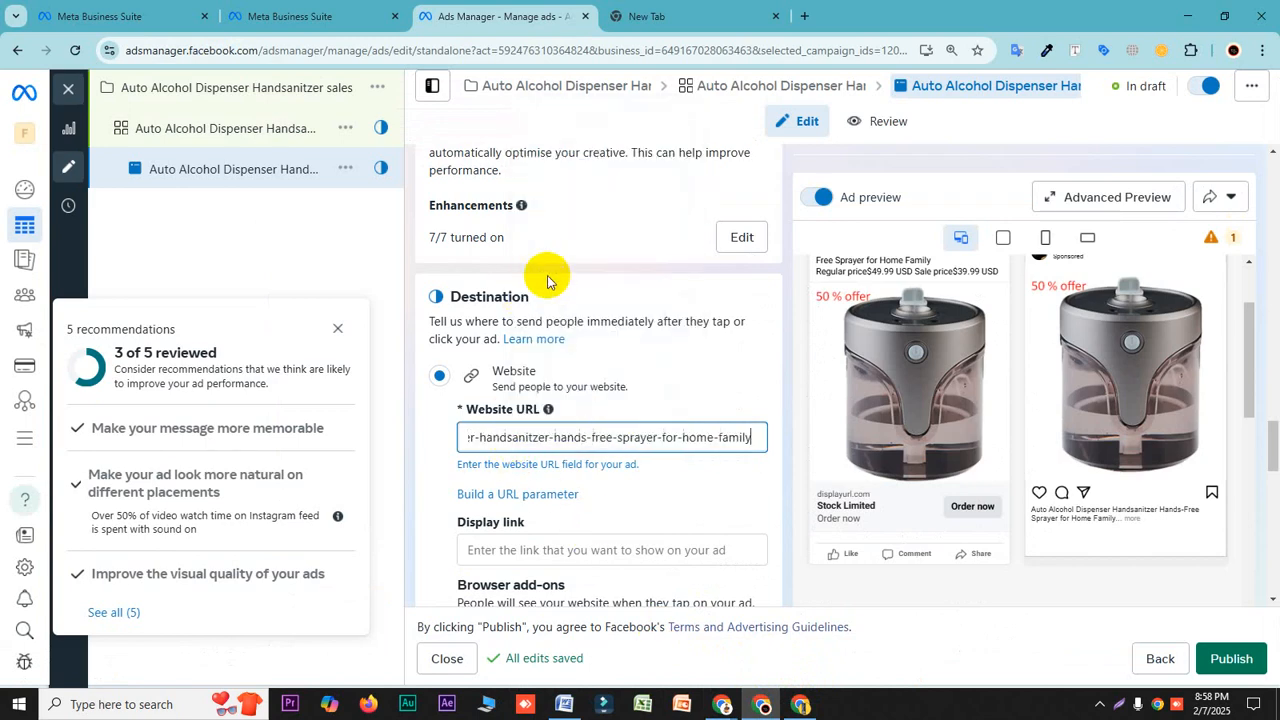
left_click(703, 404)
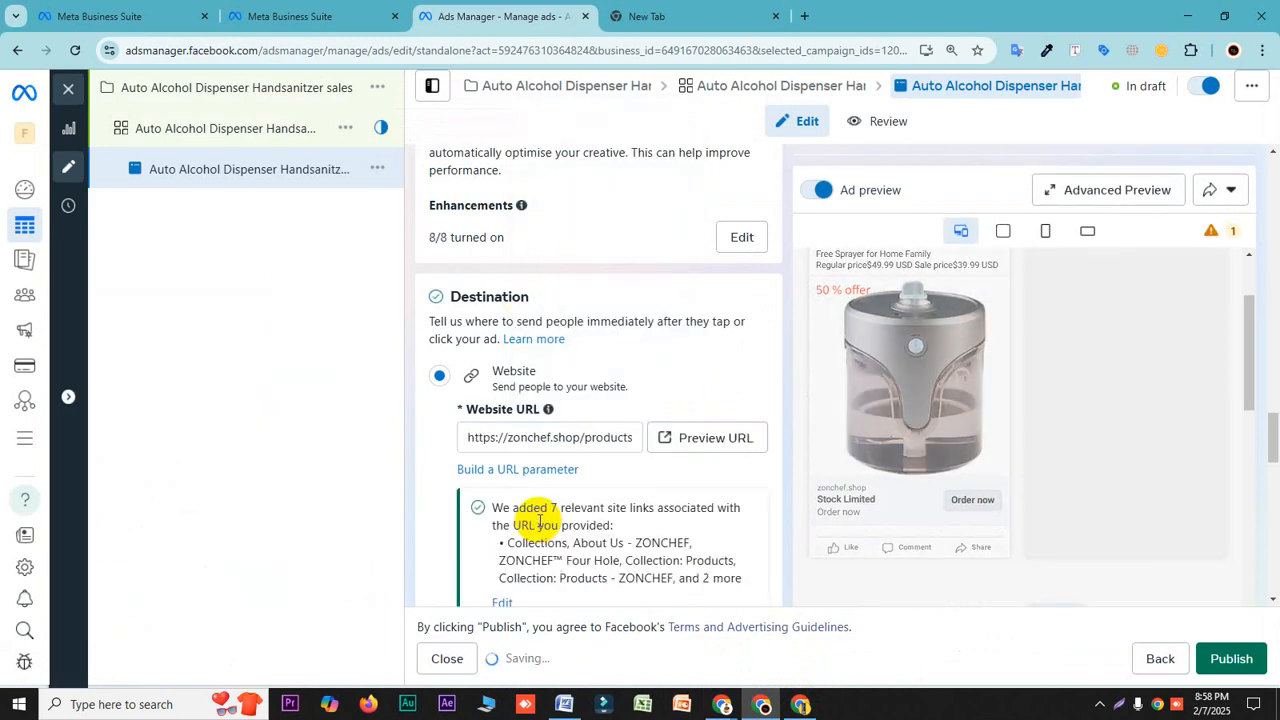
right_click(538, 520)
left_click(440, 504)
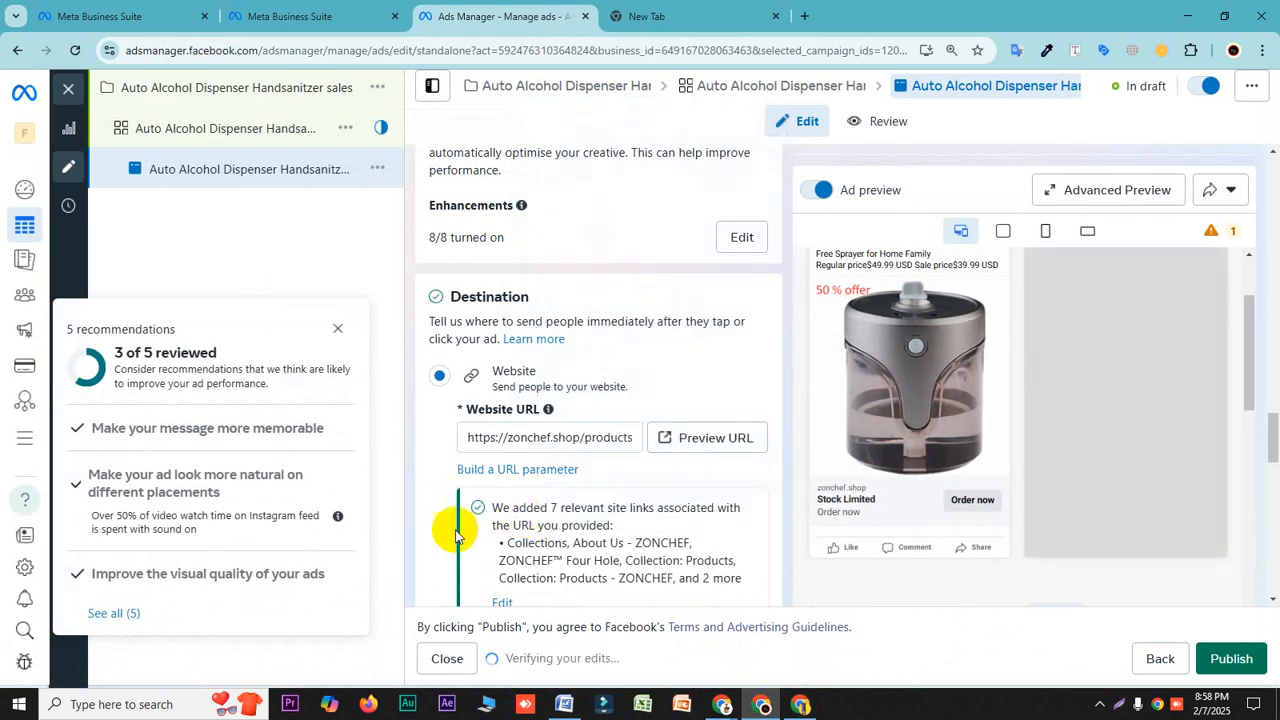
- Paste the same zonchef.shop product address as the ad's display link and check it in the ad preview
scroll(675, 447, "down", 3)
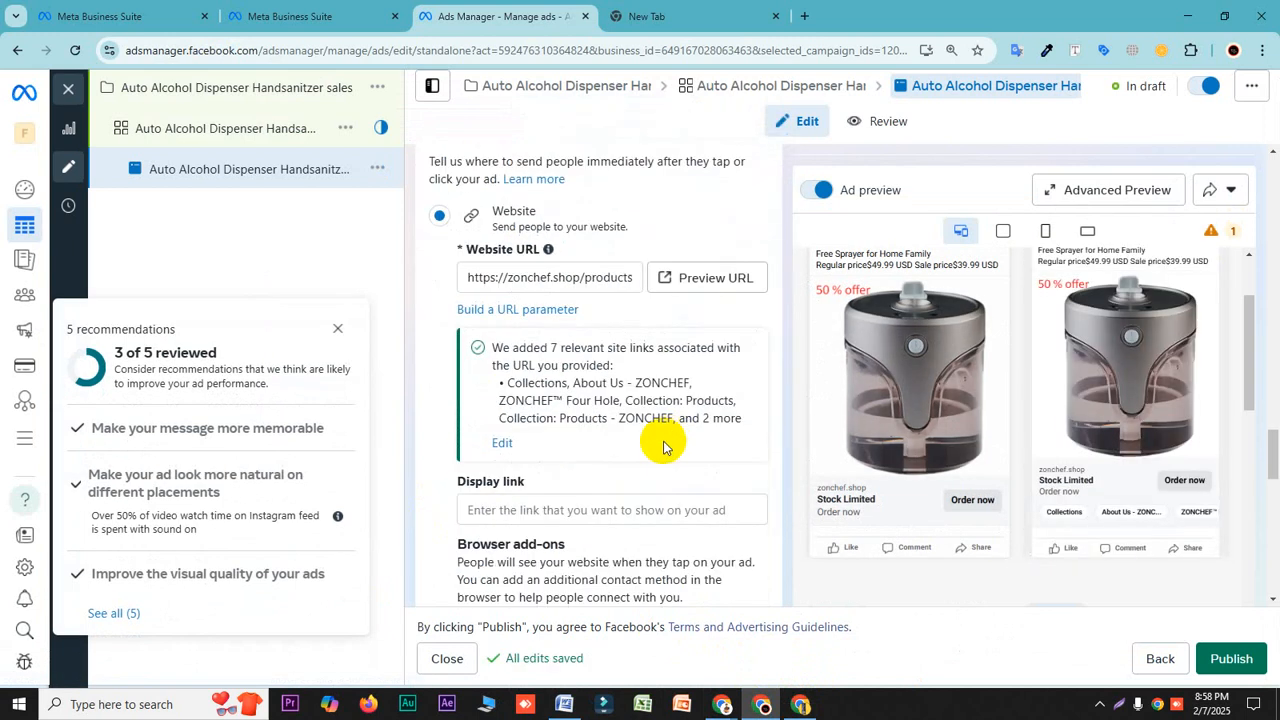
left_click(490, 511)
right_click(490, 511)
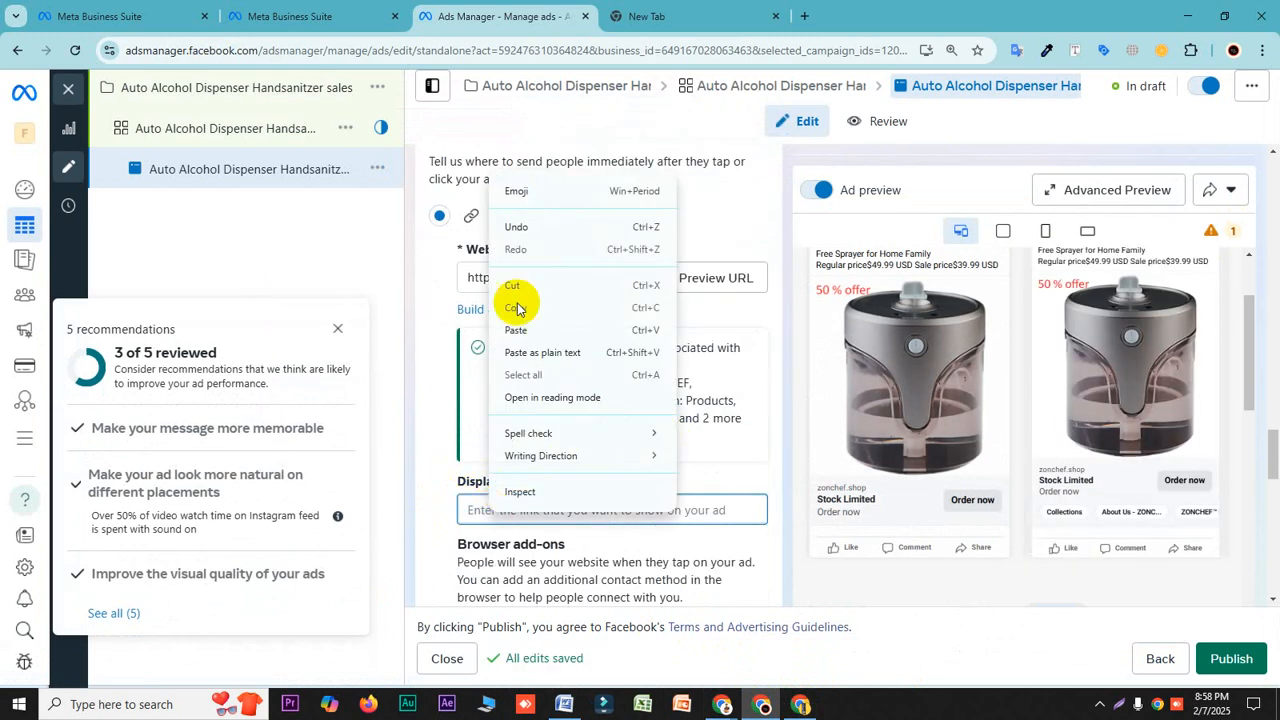
left_click(514, 331)
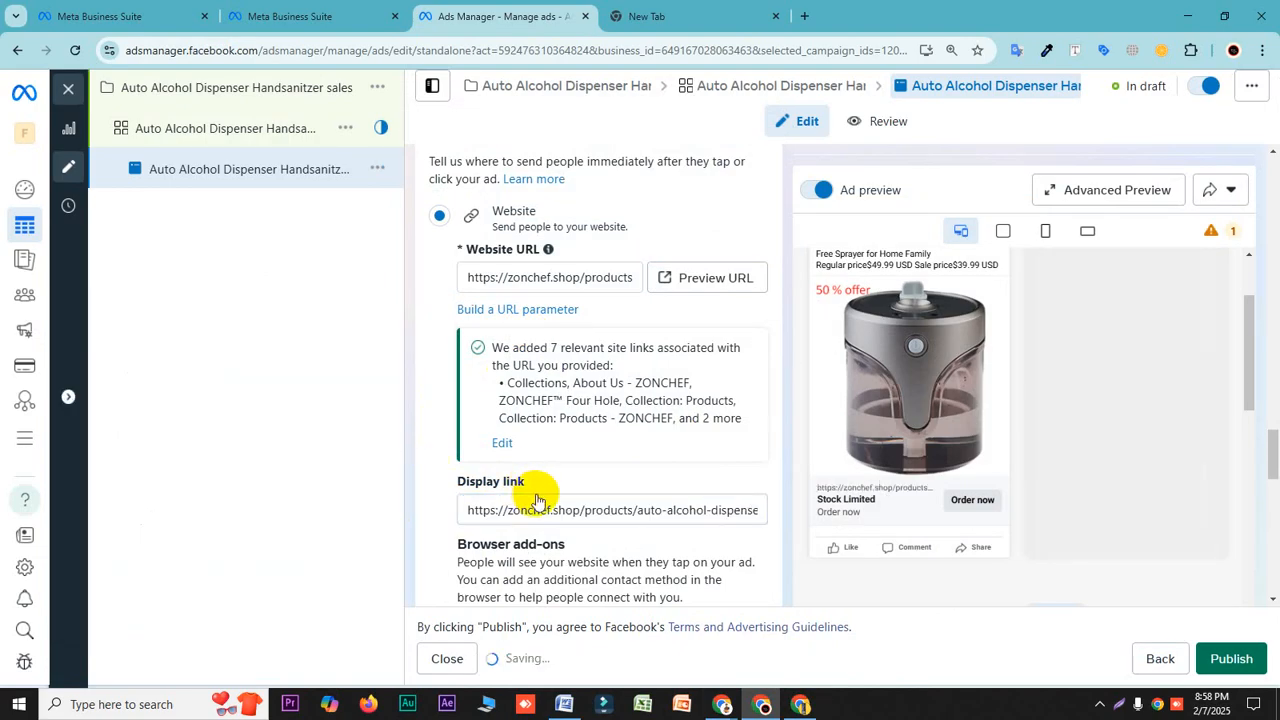
scroll(543, 491, "down", 5)
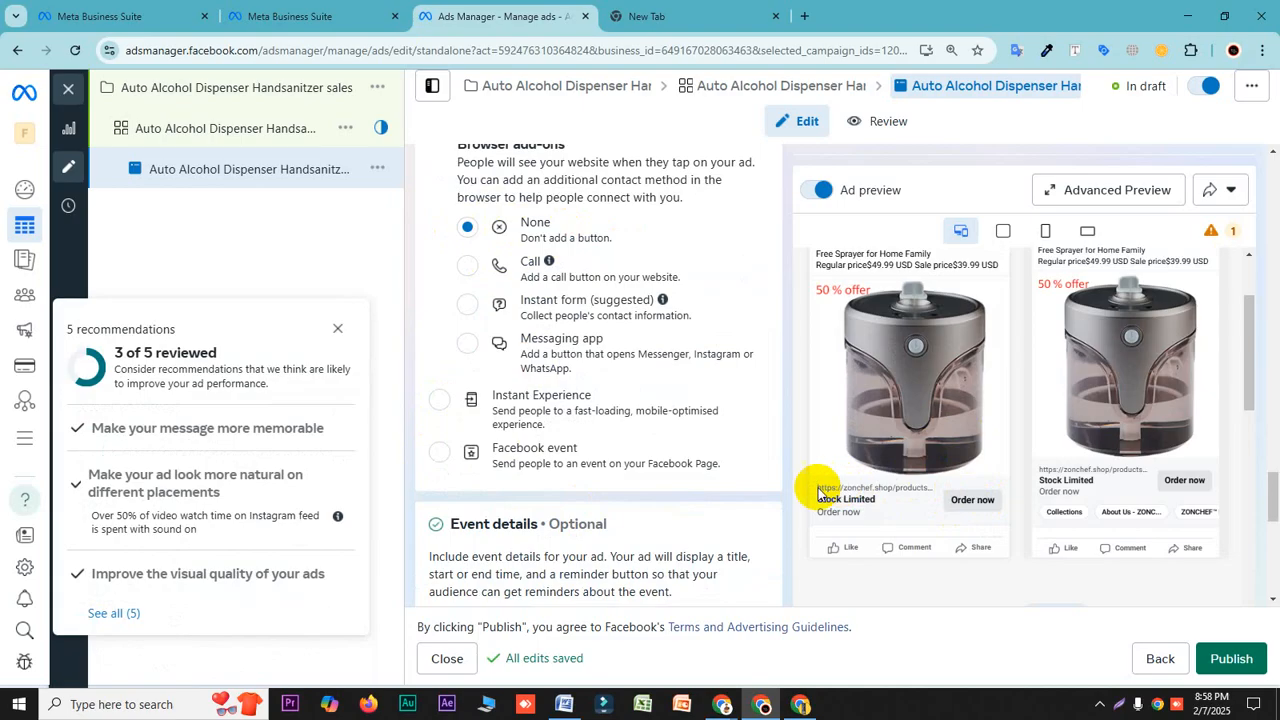
- Capture the preview's link area with Lightshot, mark the display link and Order now button with boxes and an arrow, and discard the capture
left_click(1100, 706)
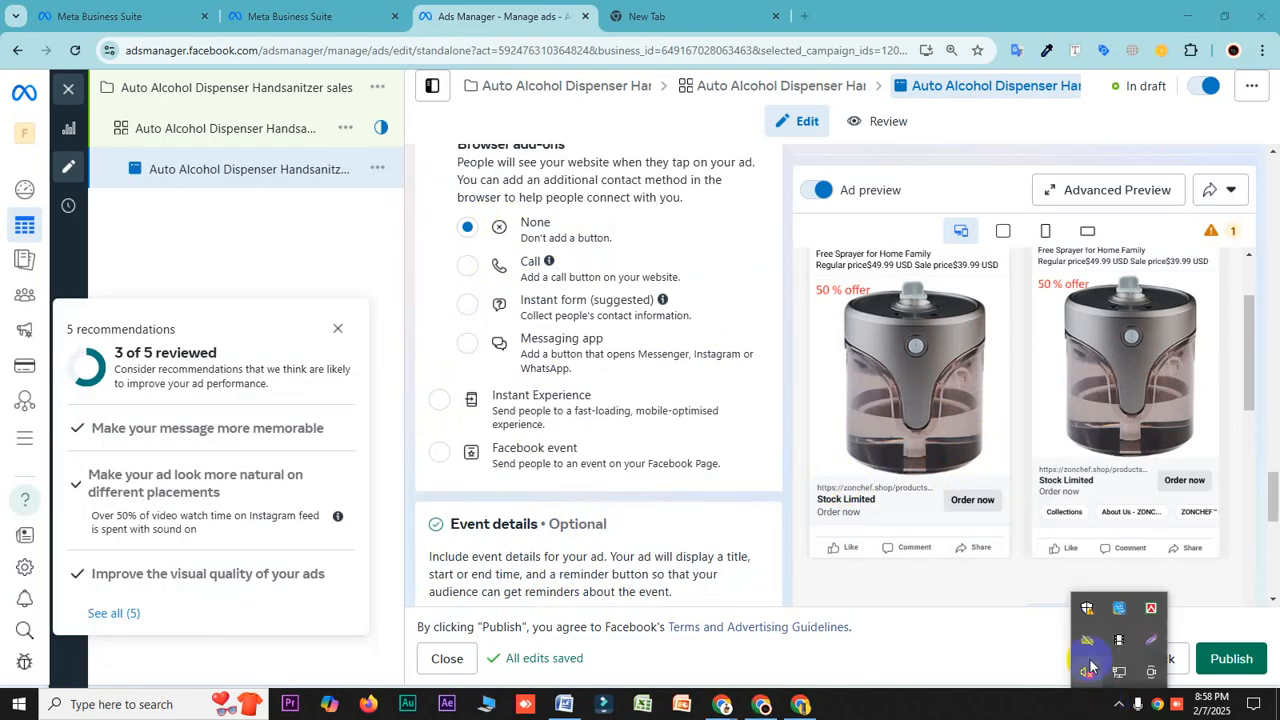
left_click(1151, 640)
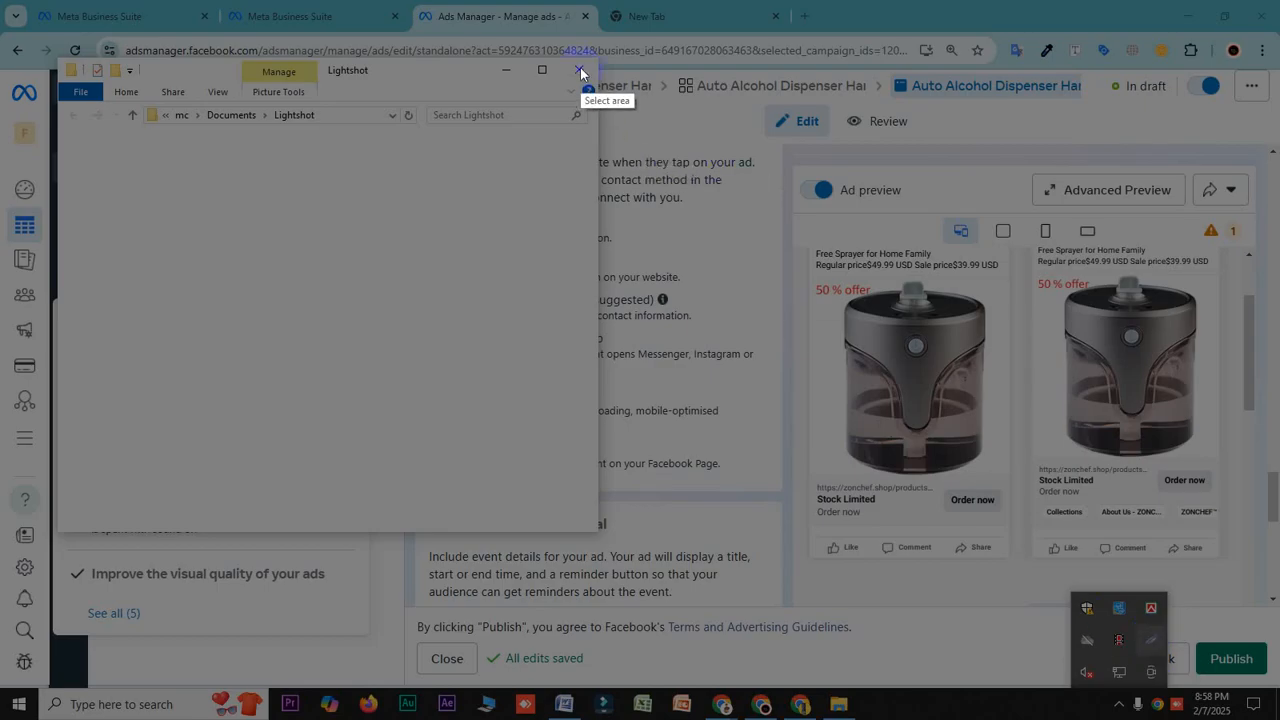
left_click_drag(800, 469, 1026, 523)
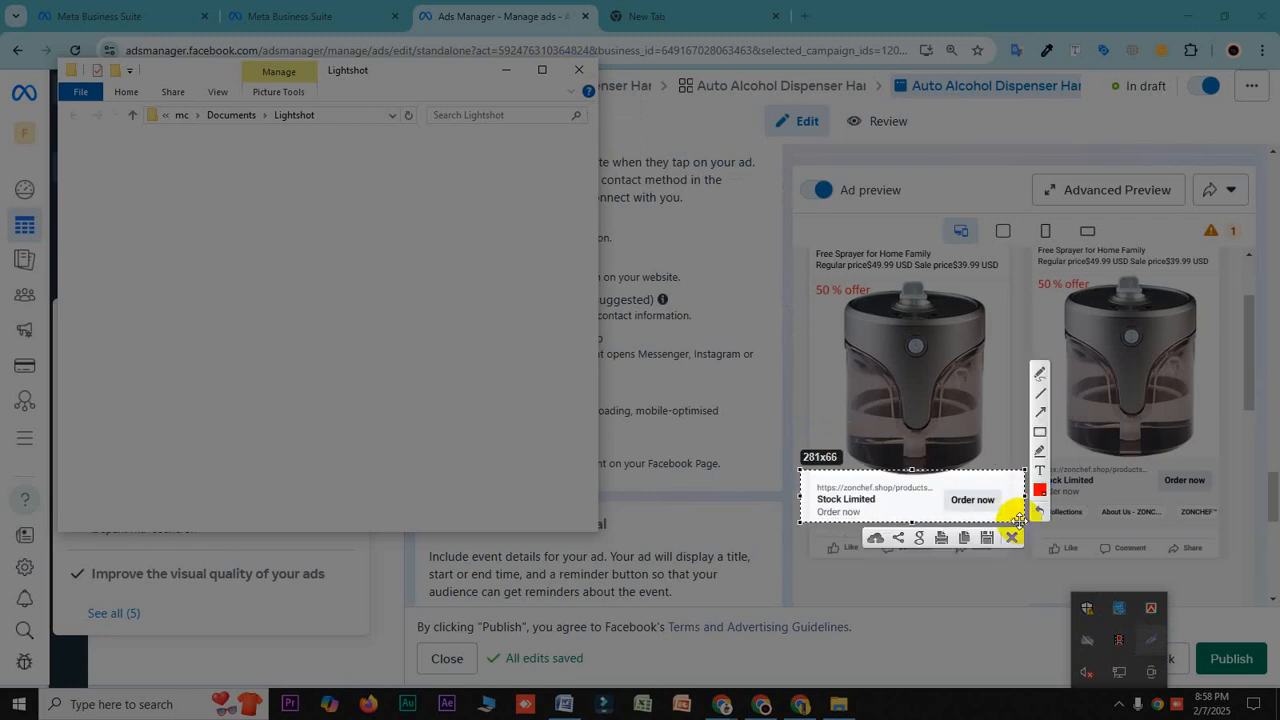
left_click(1040, 433)
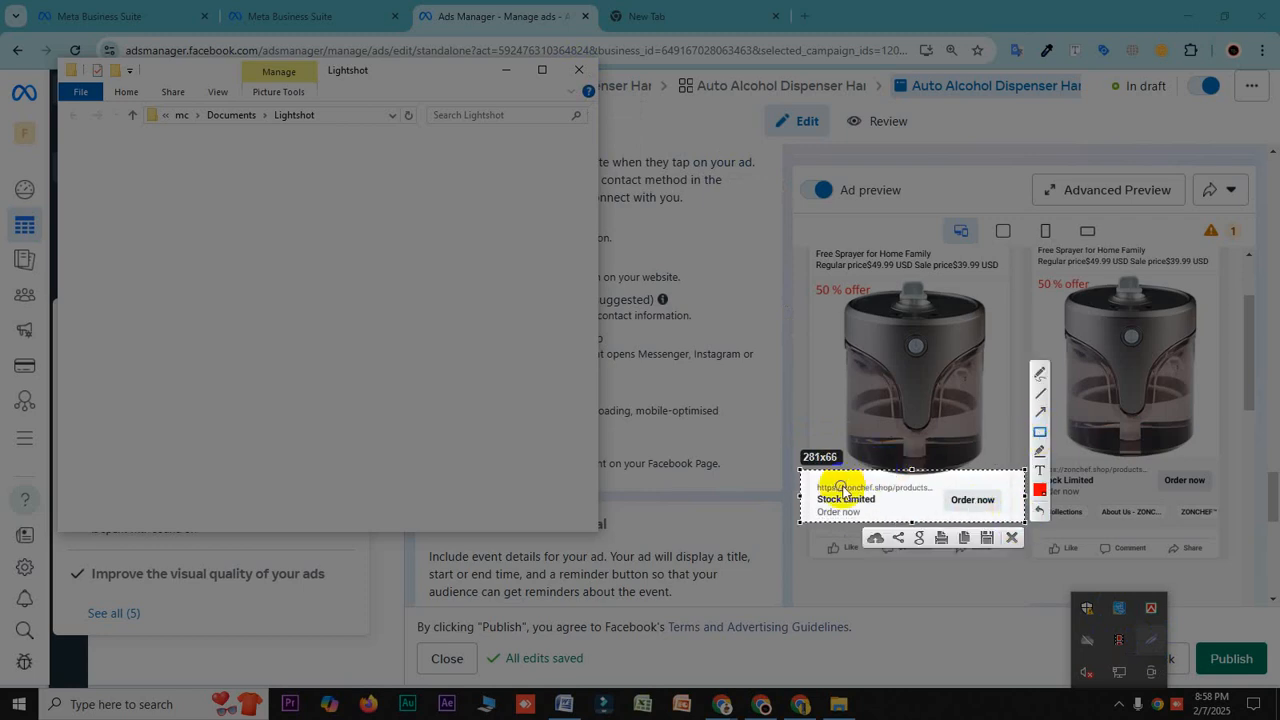
mouse_move(816, 480)
left_mouse_down()
mouse_move(910, 491)
mouse_move(806, 486)
mouse_move(958, 492)
mouse_move(1010, 513)
mouse_move(937, 489)
left_mouse_up()
left_click(1040, 411)
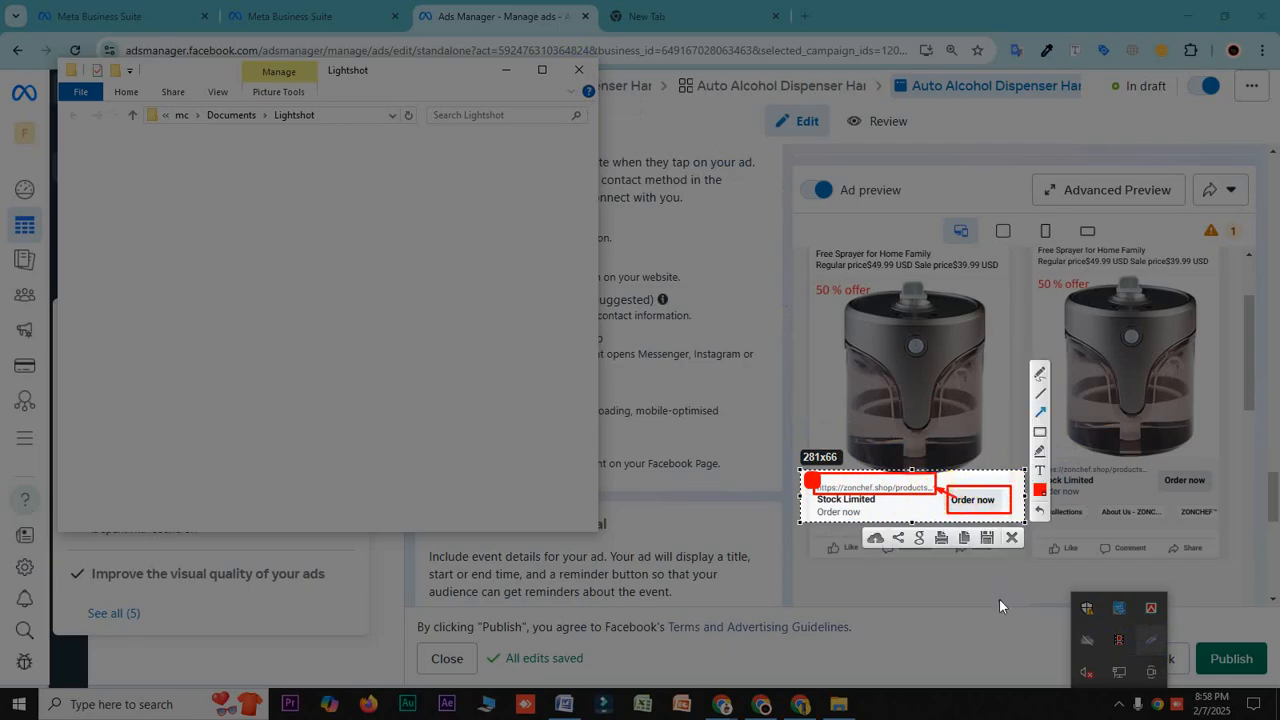
left_click(937, 493)
right_click(793, 368)
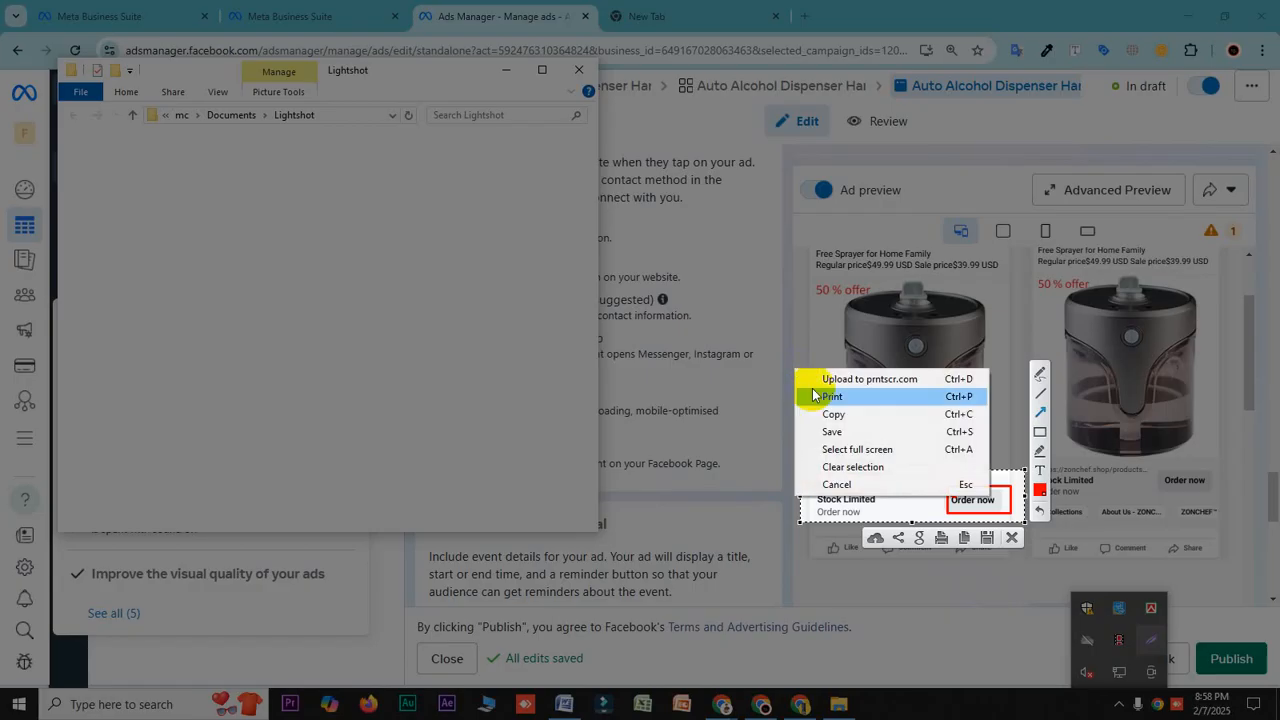
left_click(851, 484)
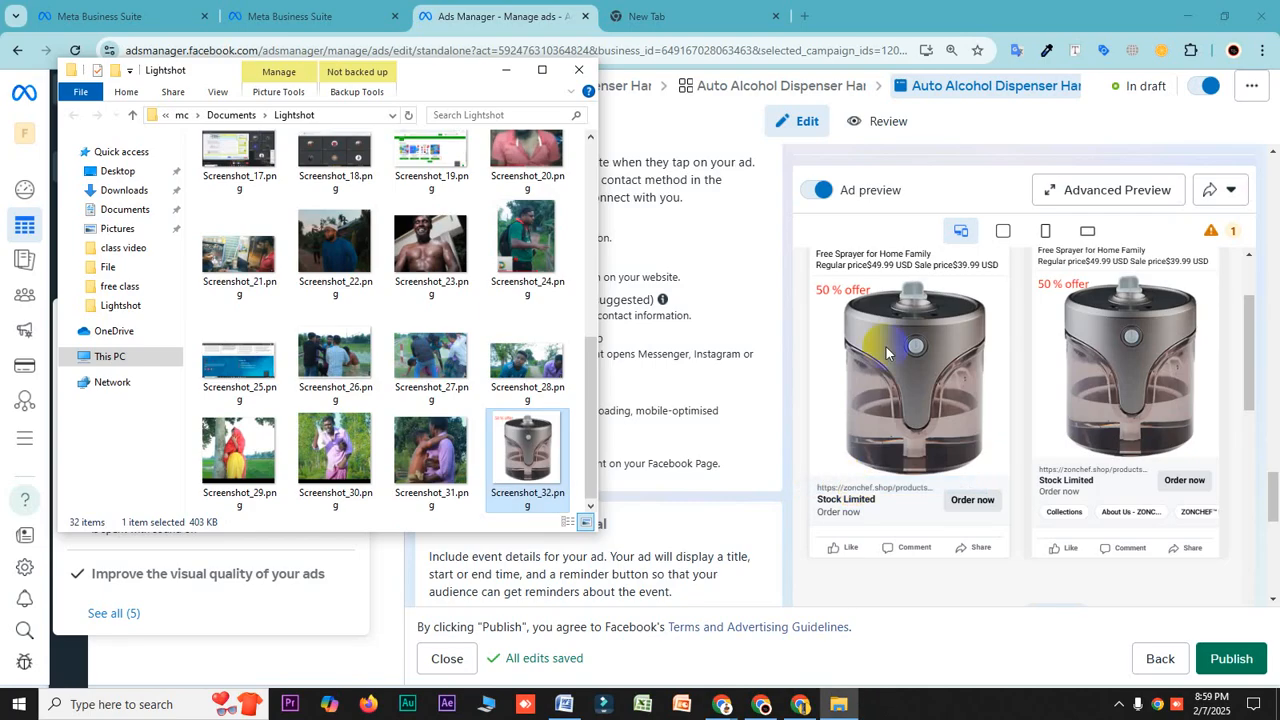
left_click(578, 70)
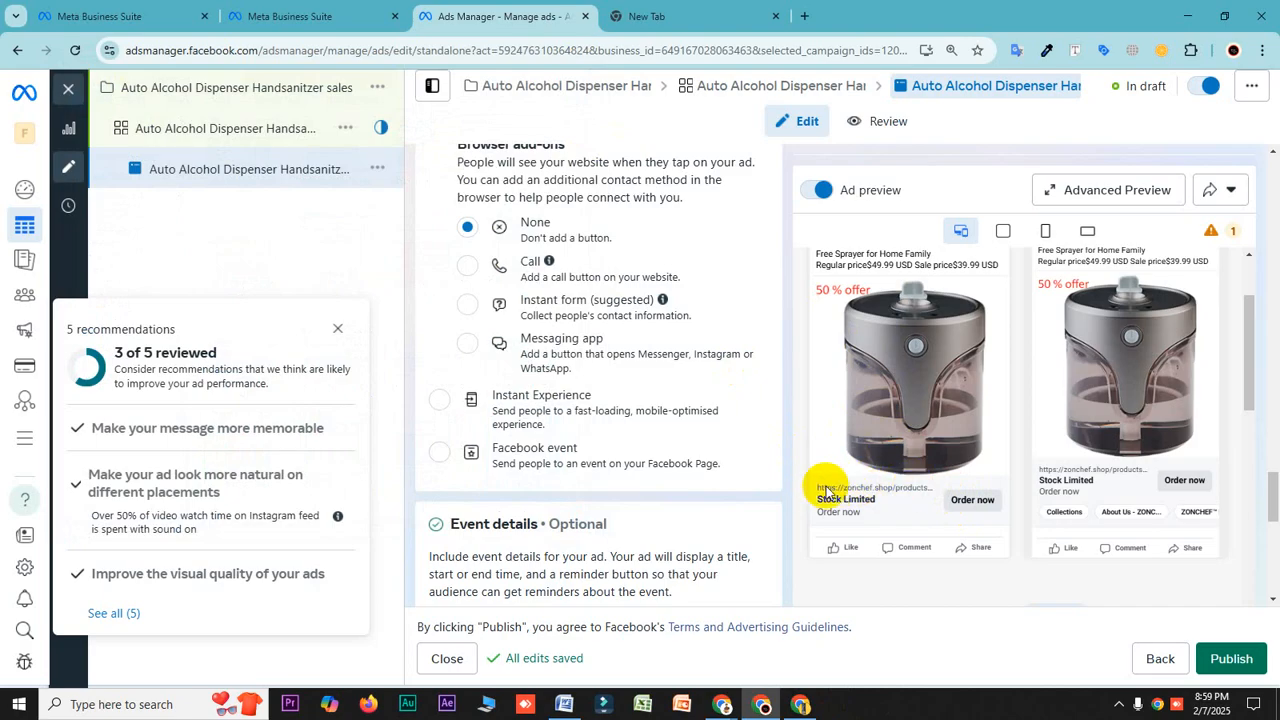
- Review the ad's Destination settings, from the Website URL and display link through the browser add-ons to the Instant Experience and Facebook event options
scroll(555, 335, "up", 4)
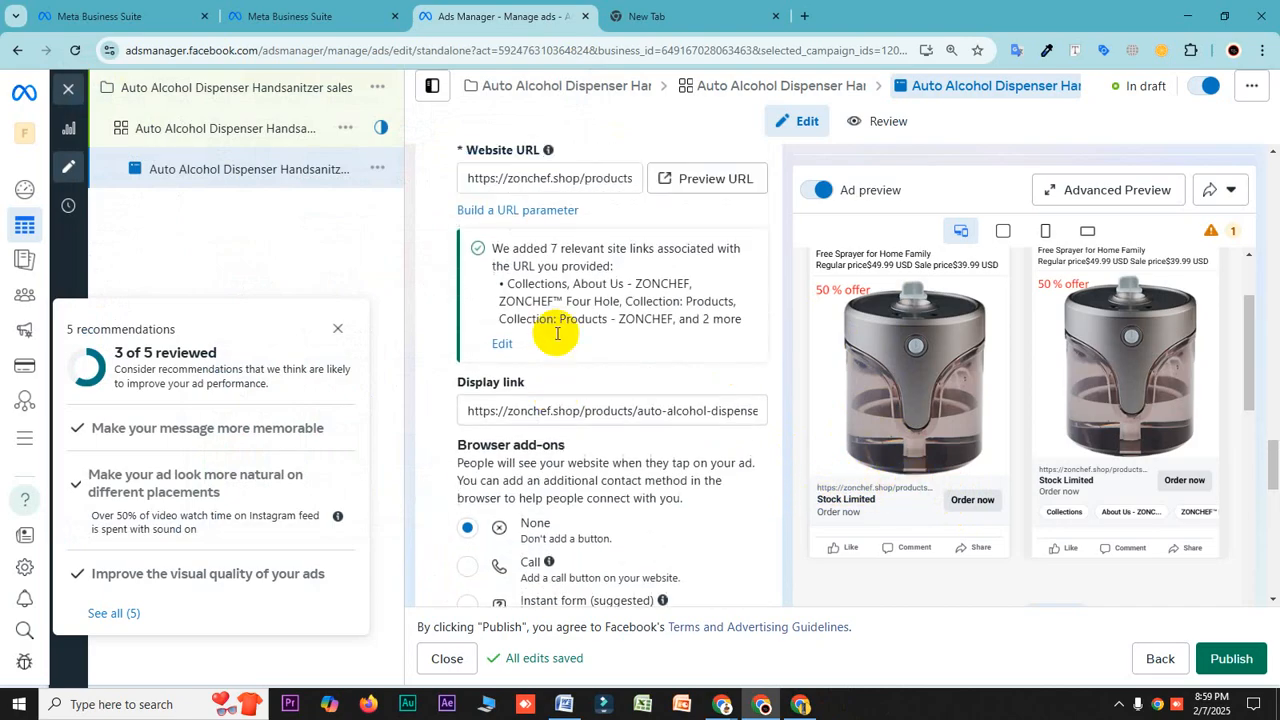
left_click(540, 278)
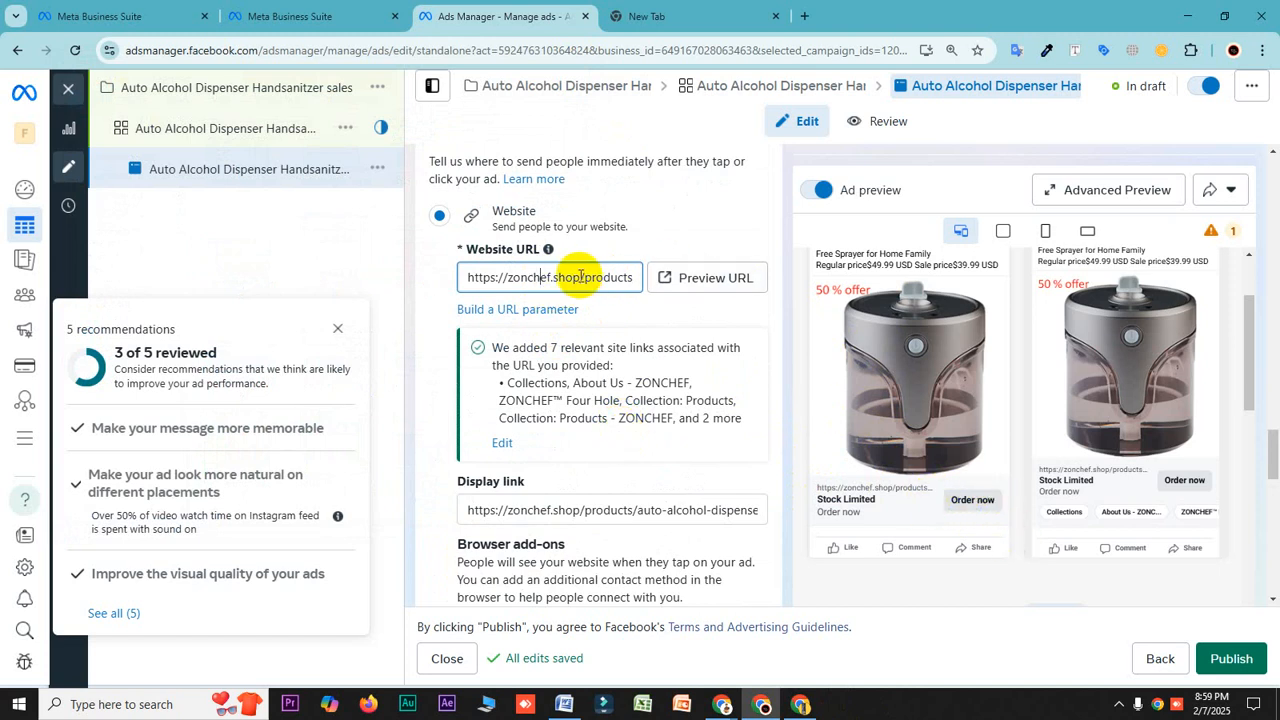
left_click(800, 706)
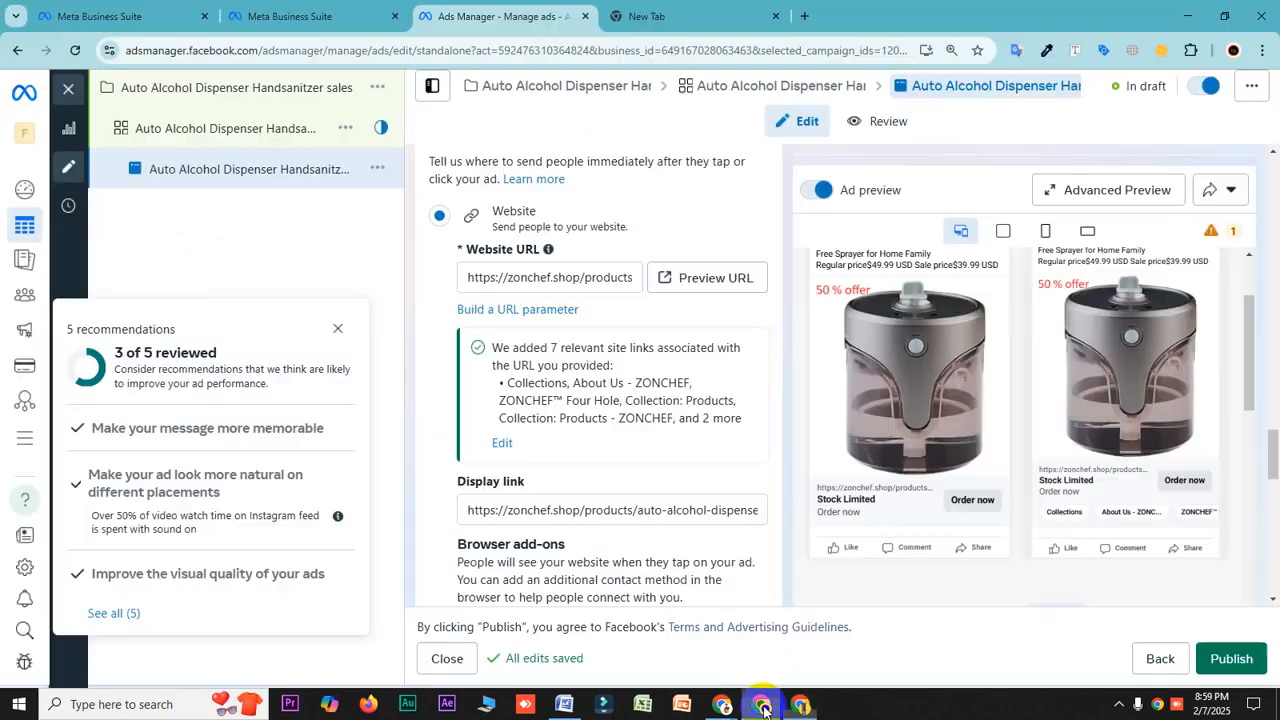
left_click(762, 704)
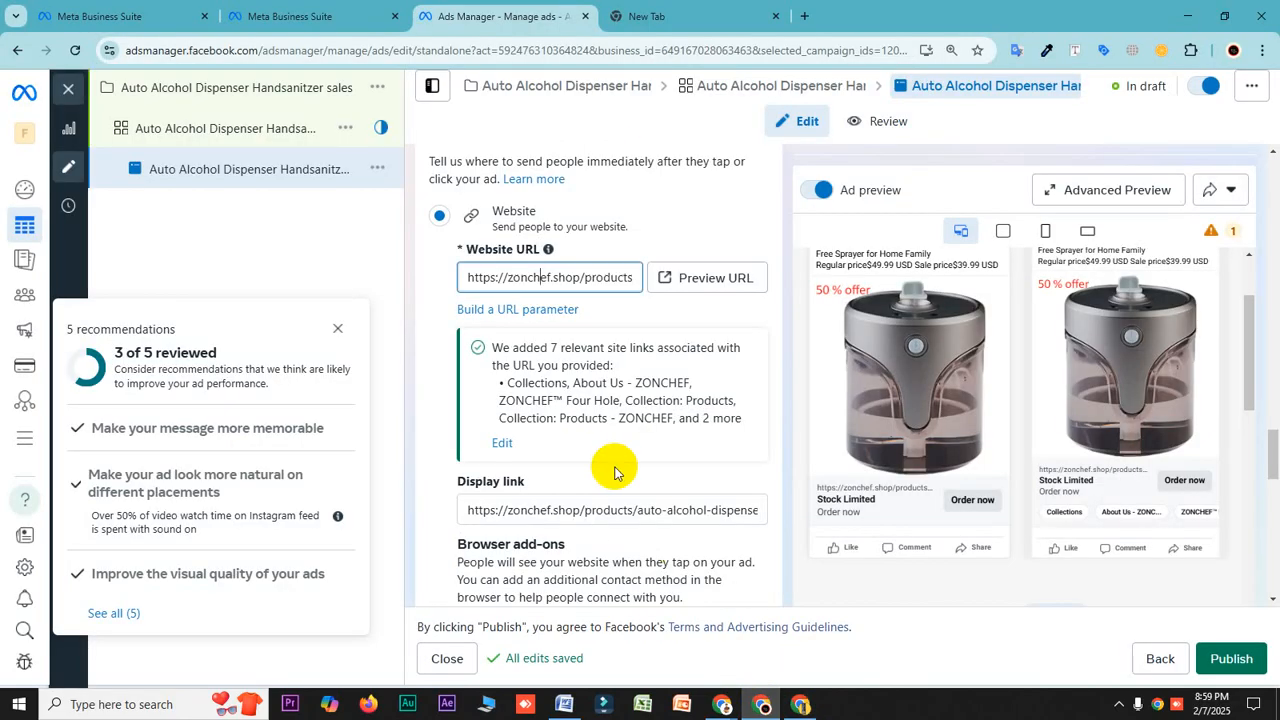
scroll(600, 497, "down", 1)
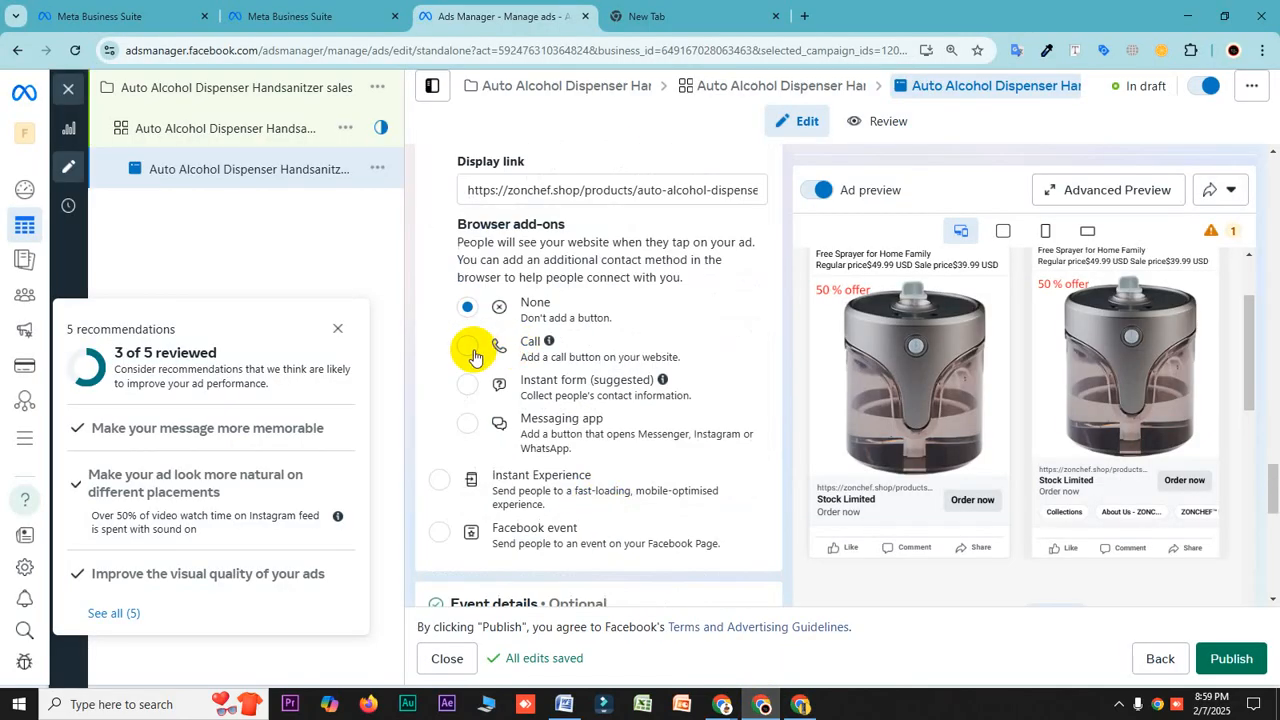
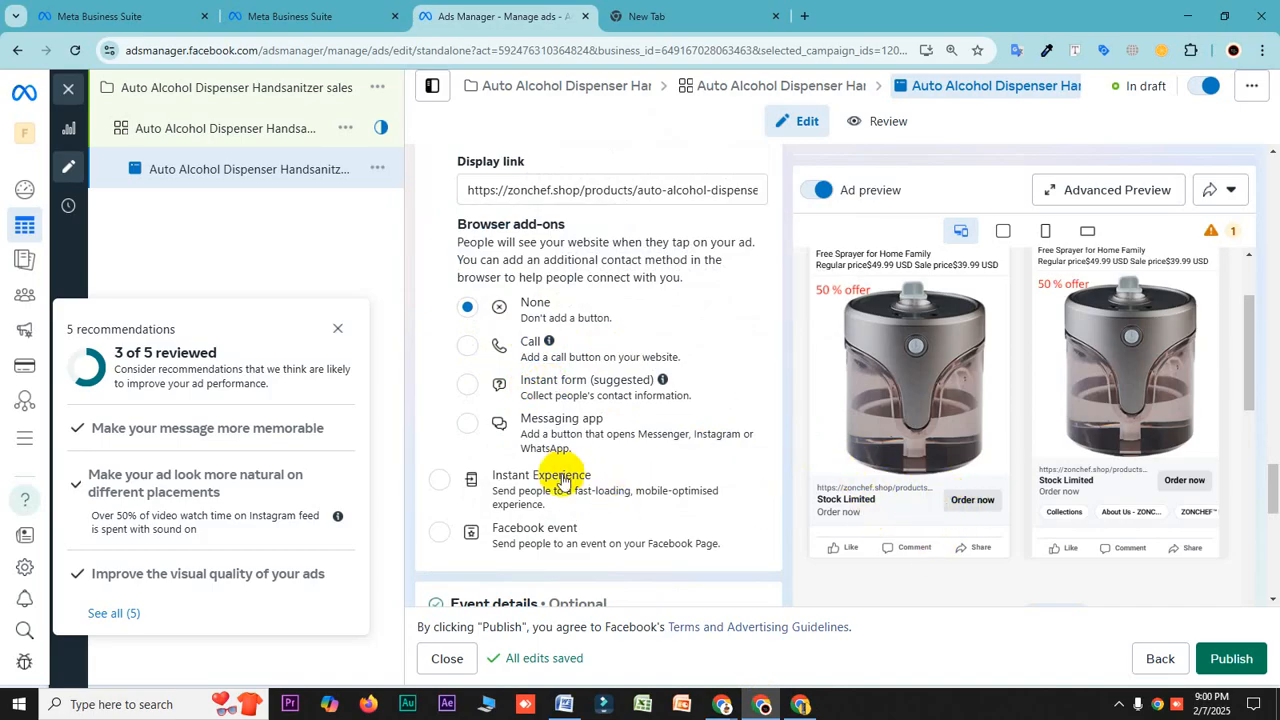
scroll(598, 427, "down", 2)
scroll(474, 323, "up", 2)
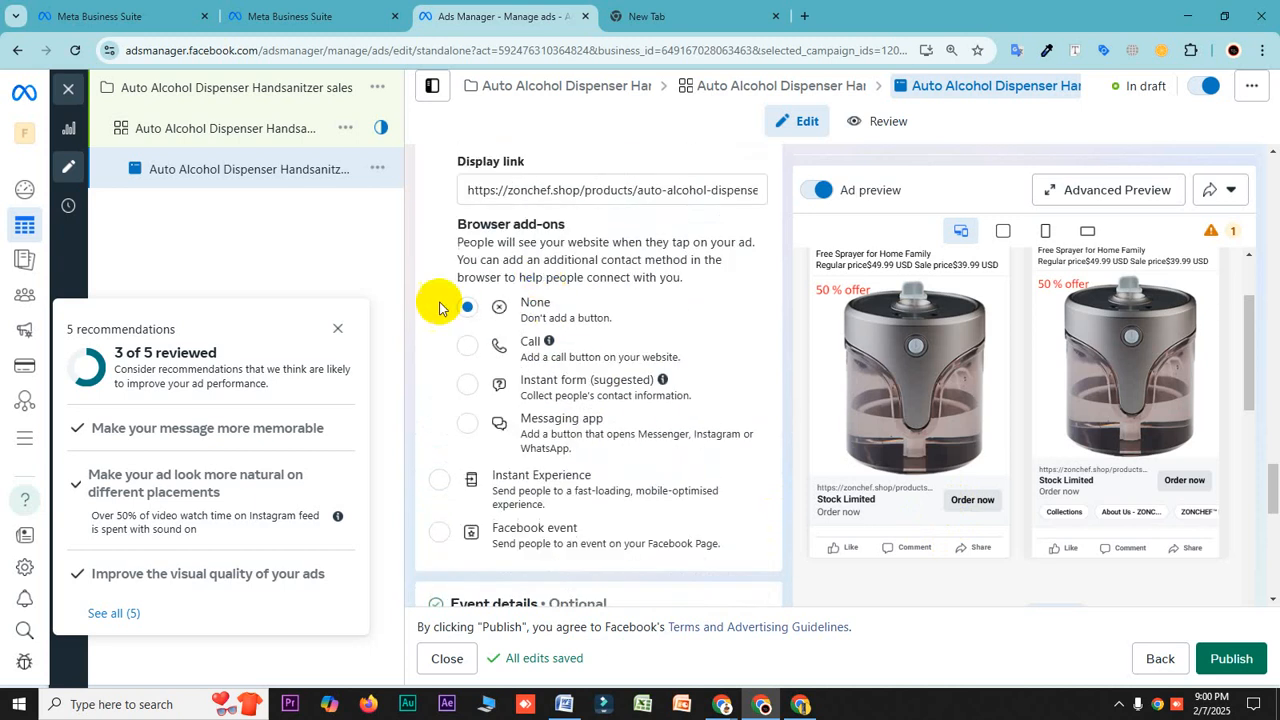
scroll(530, 316, "down", 6)
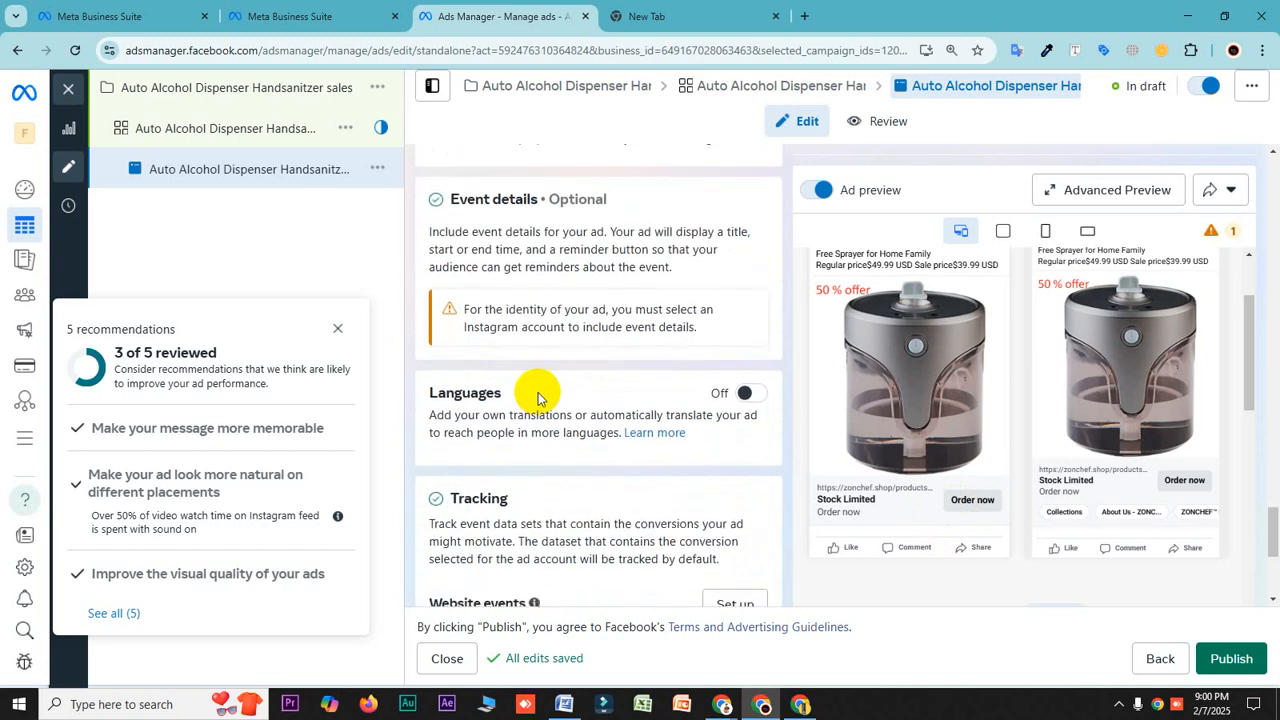
- Turn on Languages for the ad, open the language manager and close it without adding a language
left_click(747, 237)
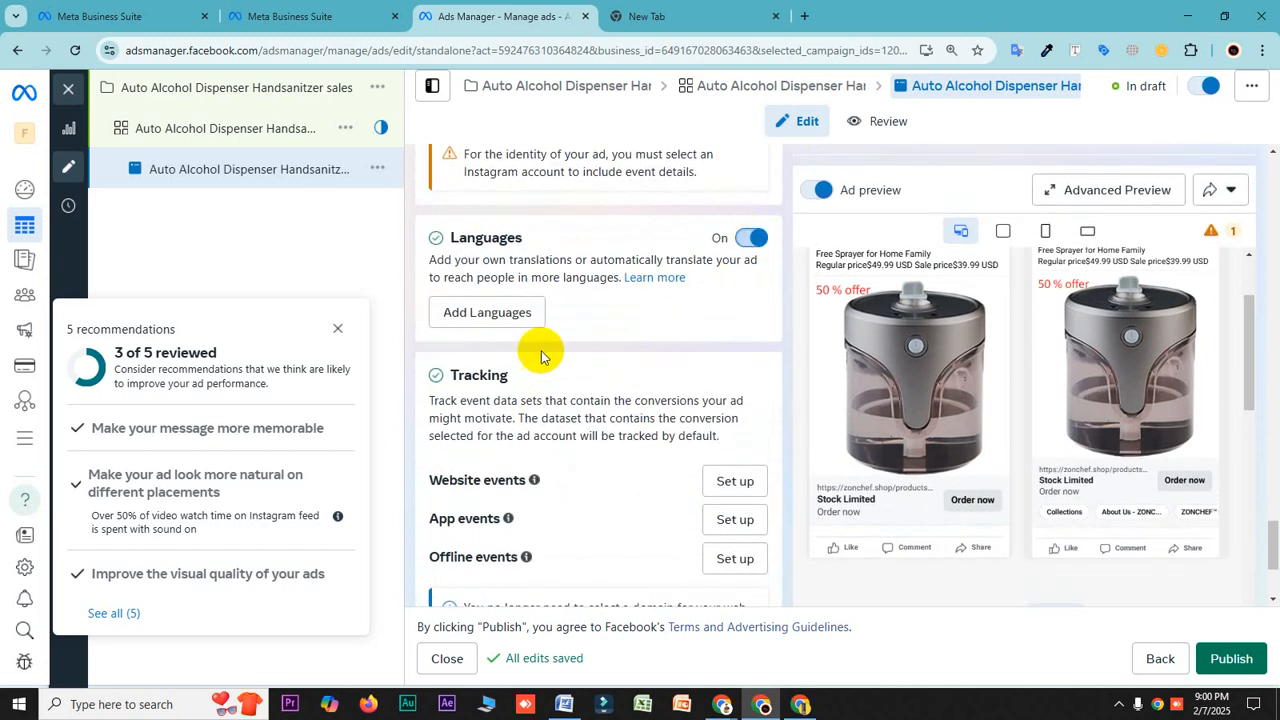
left_click(487, 313)
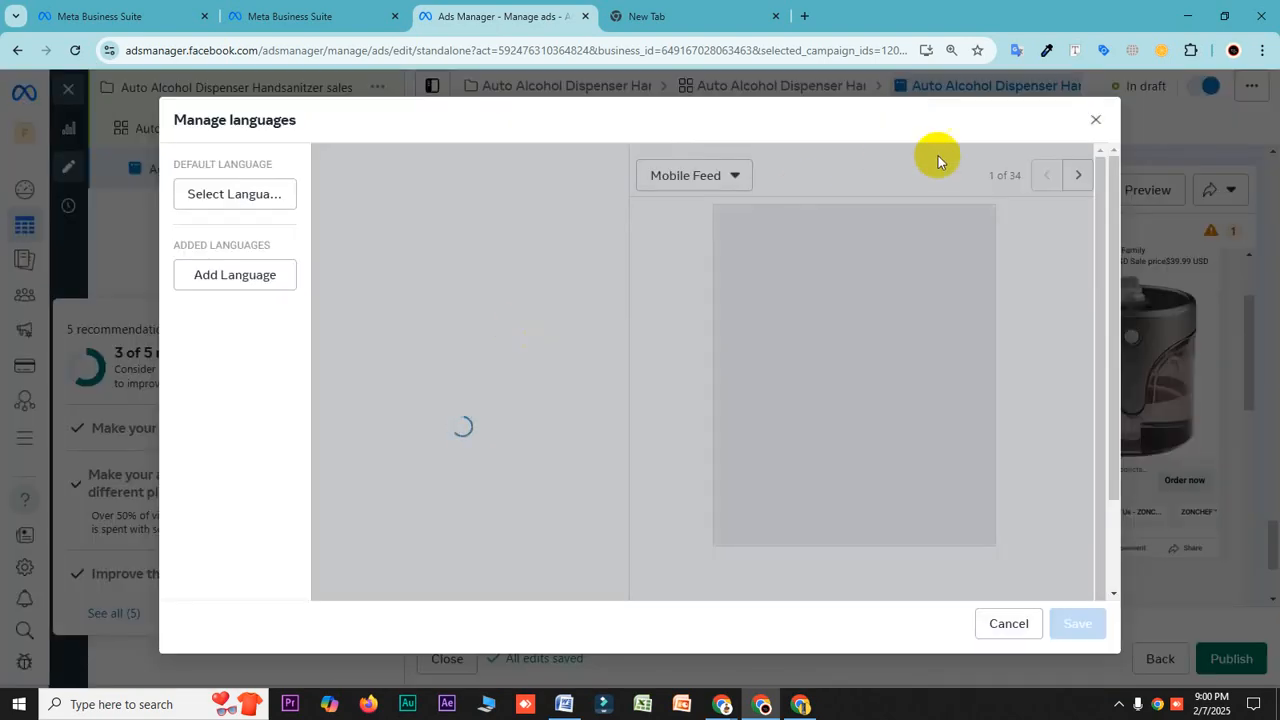
left_click(1094, 120)
- Look over the ad's Tracking section and open the Advanced preview to examine the ad across the Facebook and Instagram placements
scroll(585, 430, "down", 2)
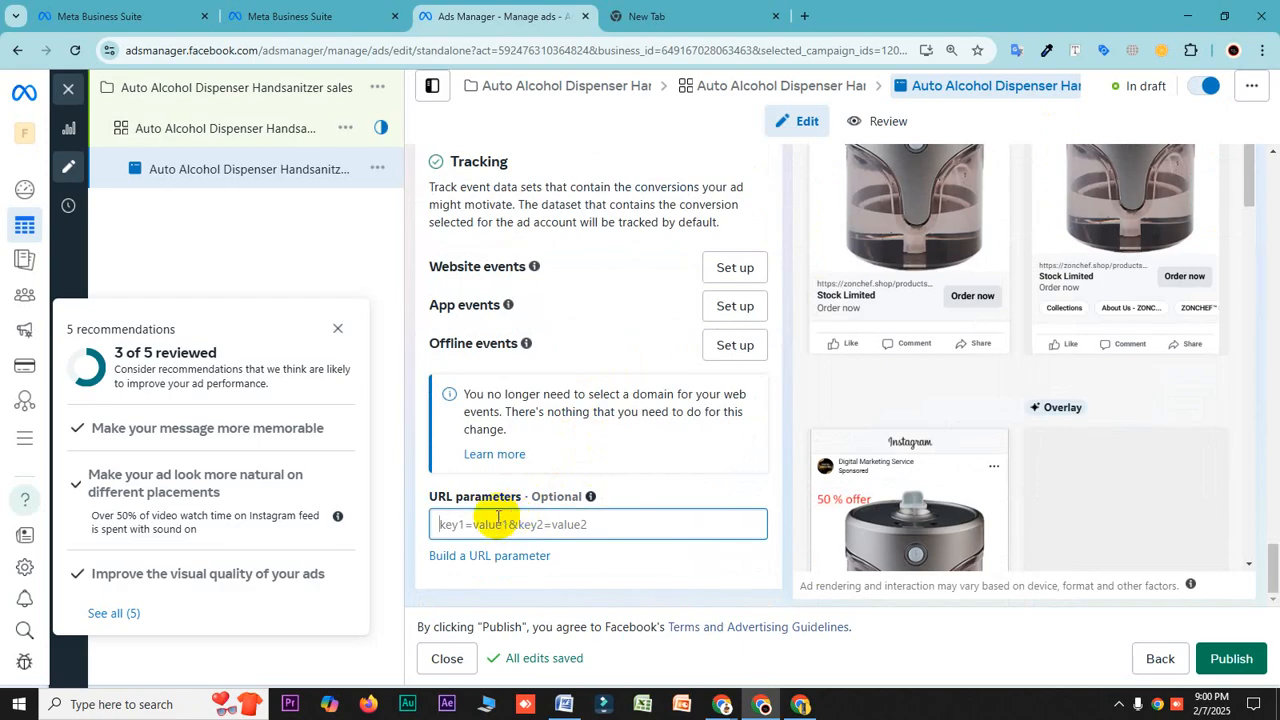
scroll(554, 477, "up", 1)
scroll(900, 455, "down", 3)
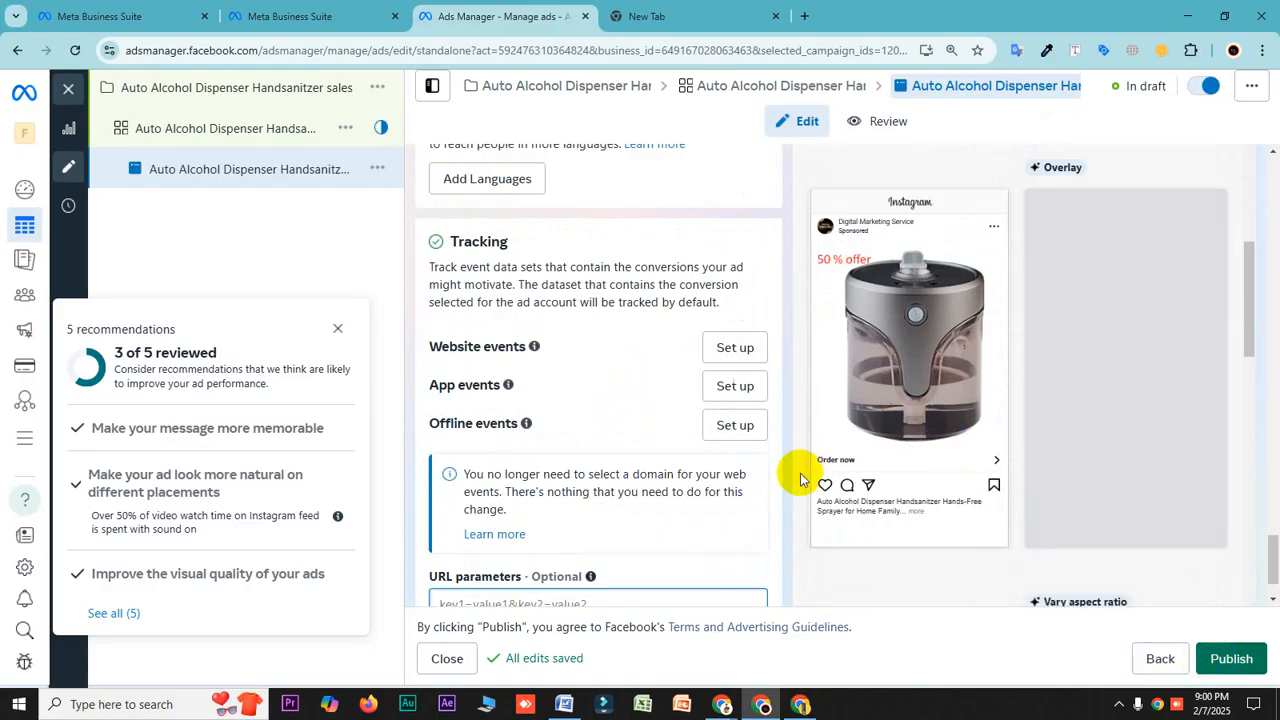
scroll(606, 409, "up", 3)
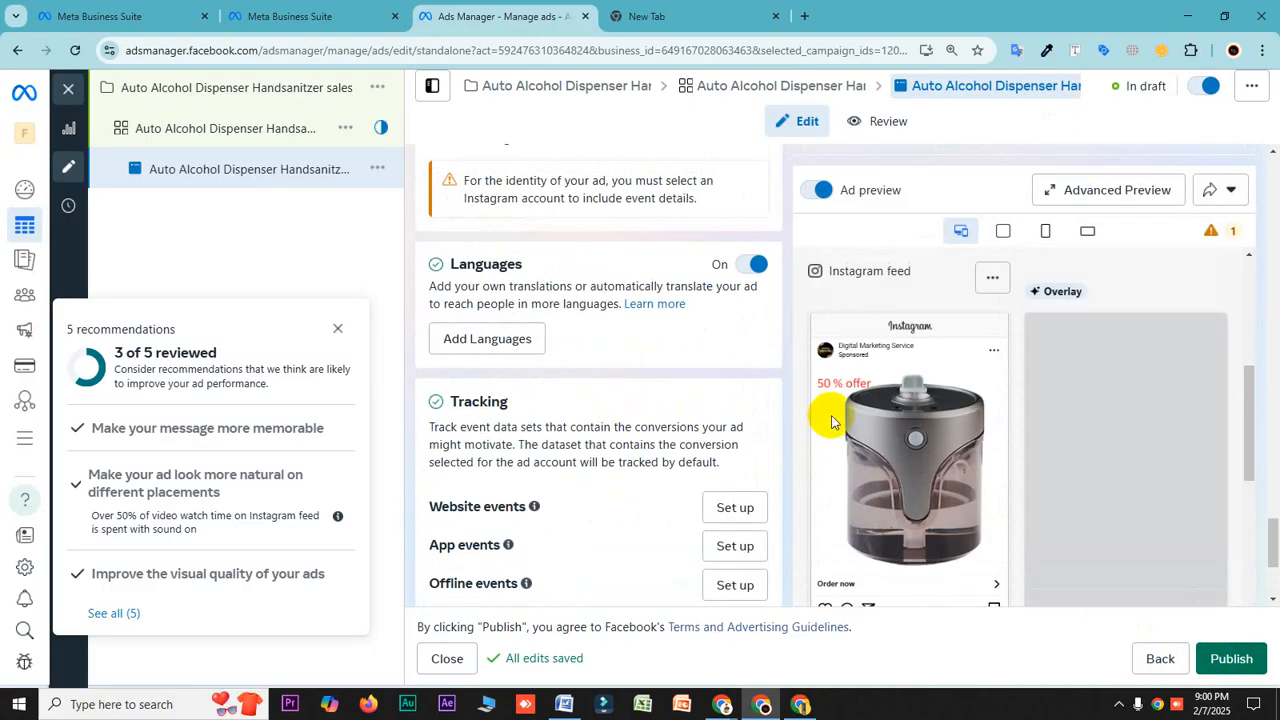
scroll(900, 380, "up", 3)
left_click(1096, 195)
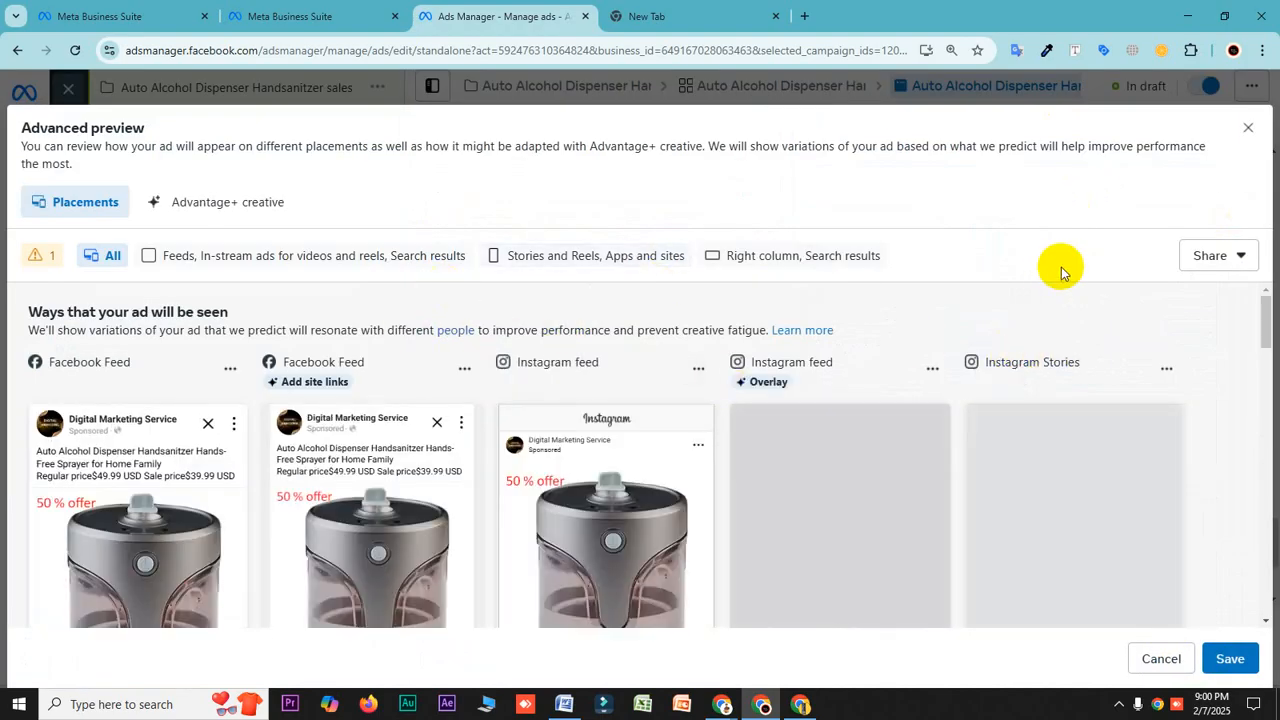
triple_click(1123, 122)
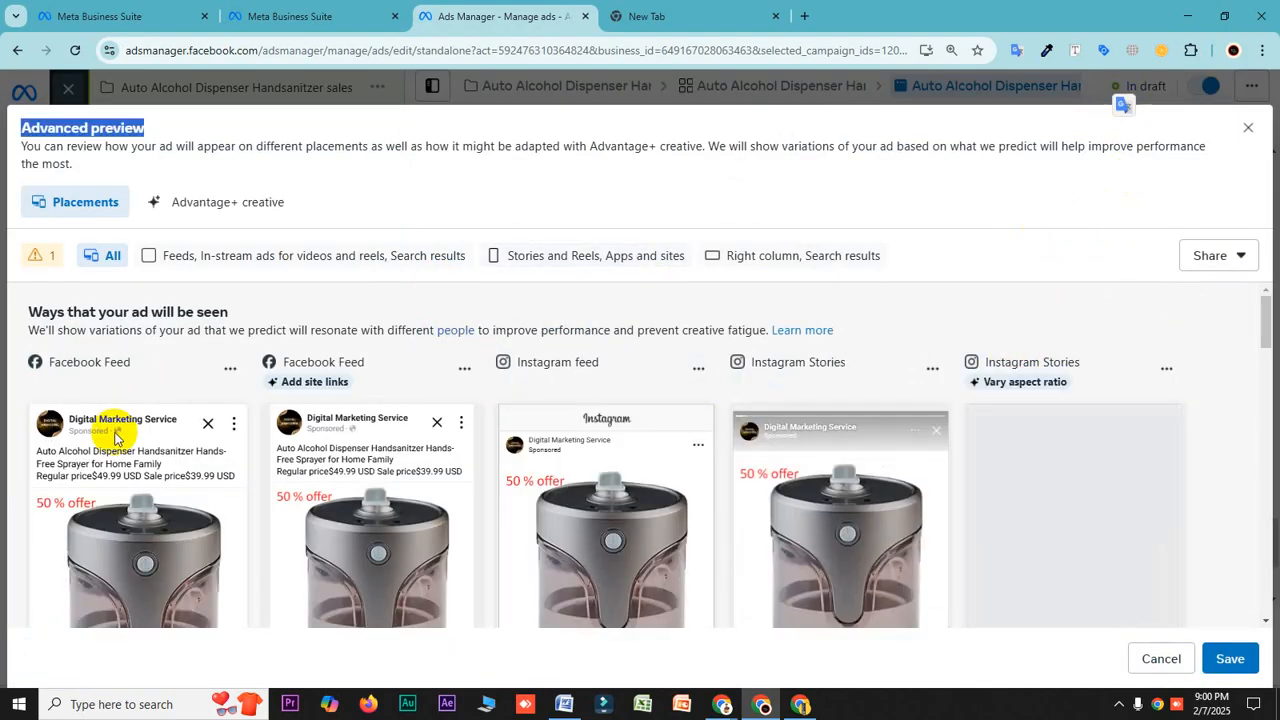
scroll(864, 462, "down", 3)
scroll(864, 462, "up", 2)
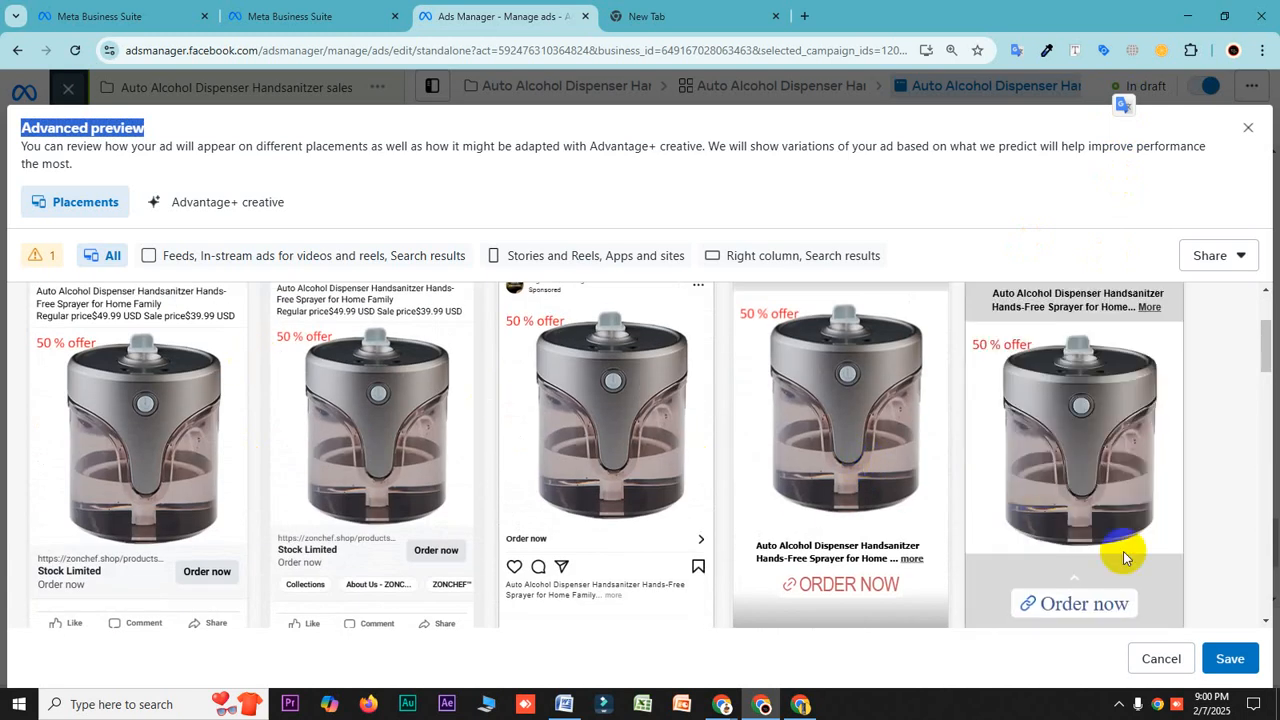
- Capture the Advanced preview with Lightshot and box the first Facebook Feed ad's primary text, image, headline, description and Order now button
left_click(1118, 704)
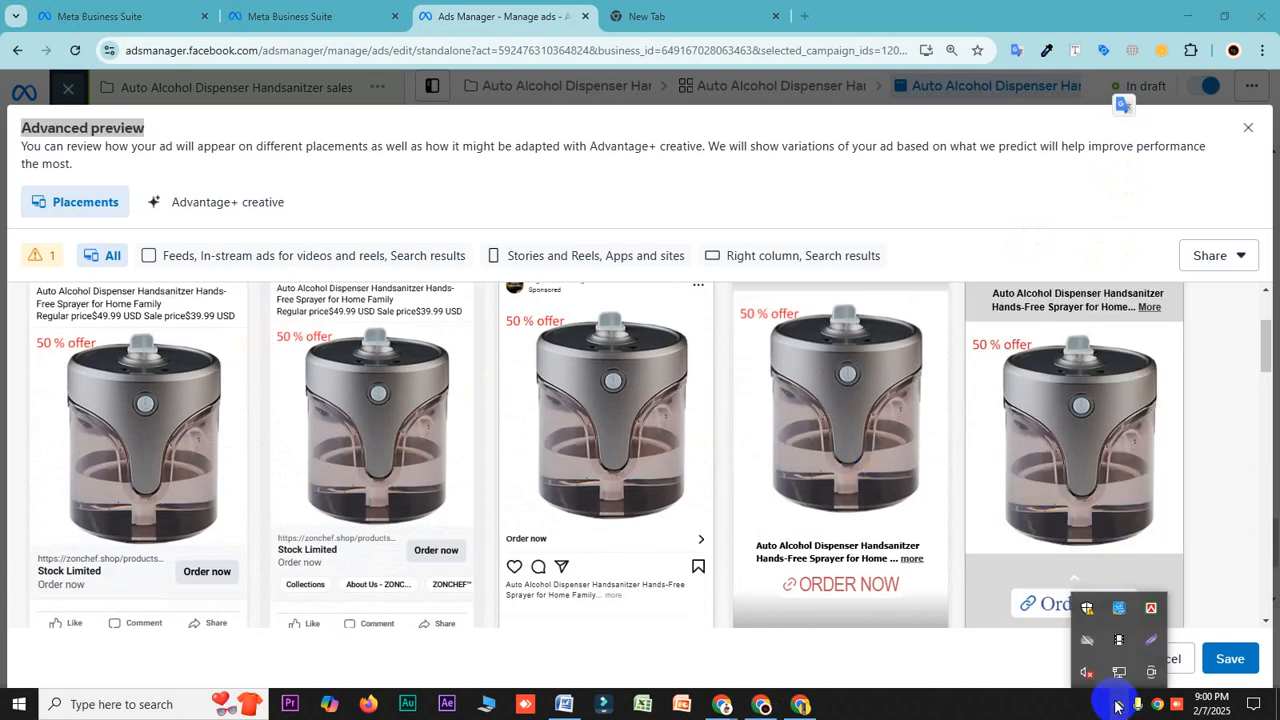
left_click(1150, 640)
left_click_drag(1, 231, 1279, 679)
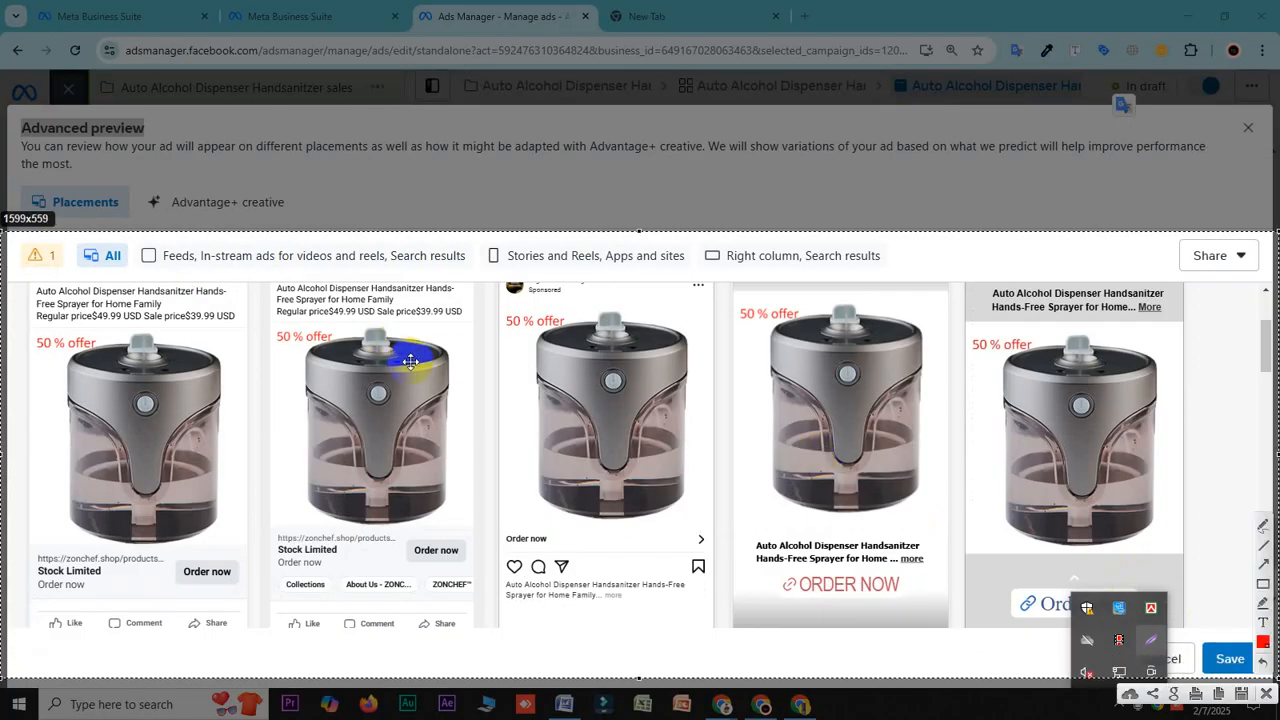
left_click(1263, 583)
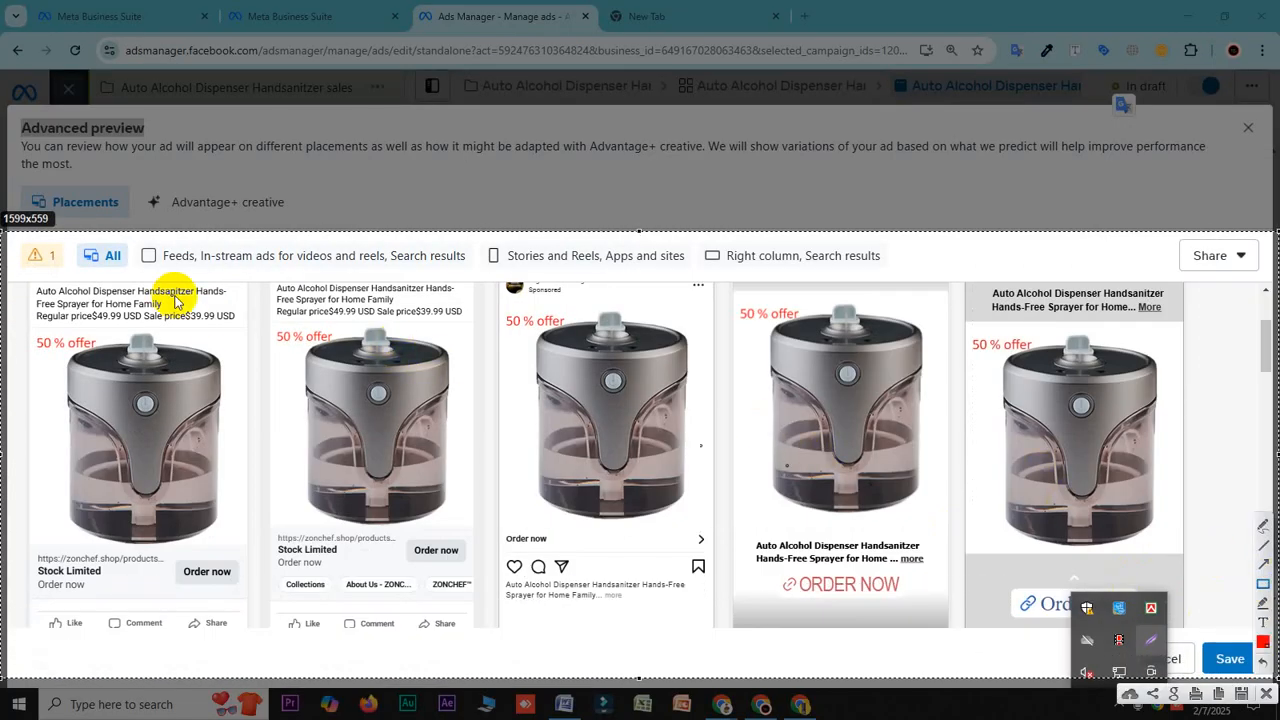
left_click_drag(28, 281, 246, 323)
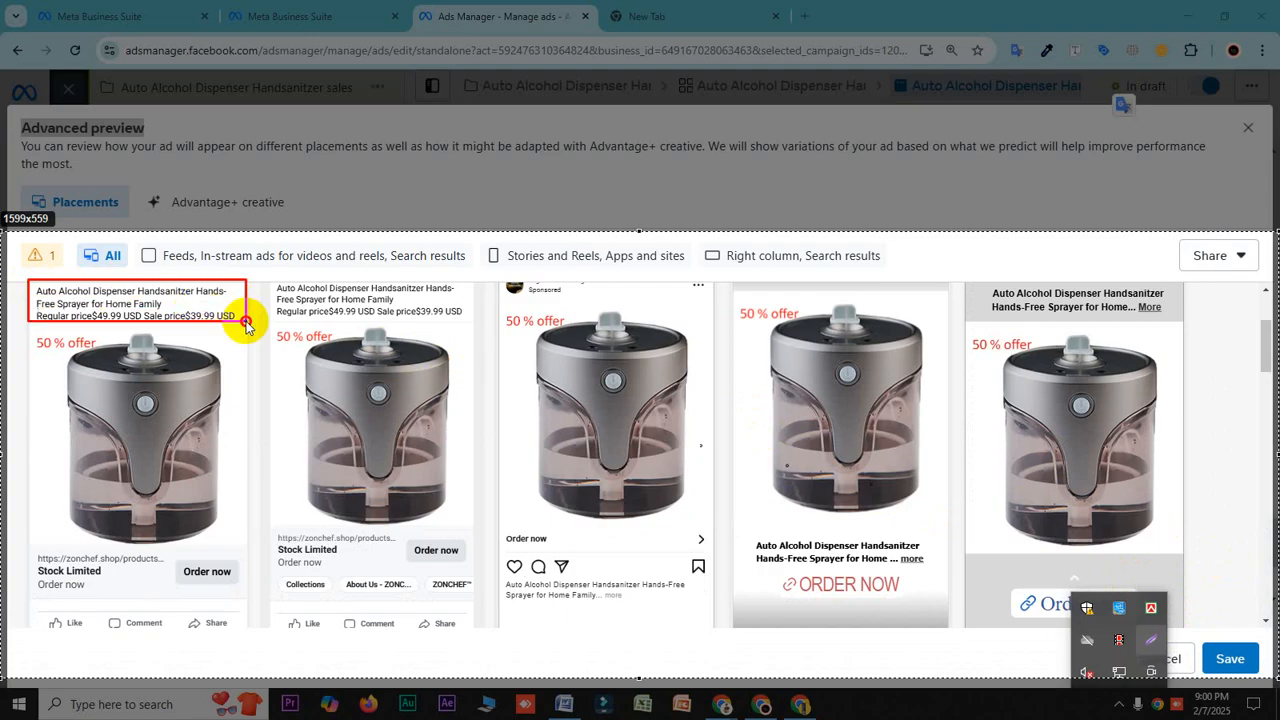
left_click_drag(21, 334, 268, 538)
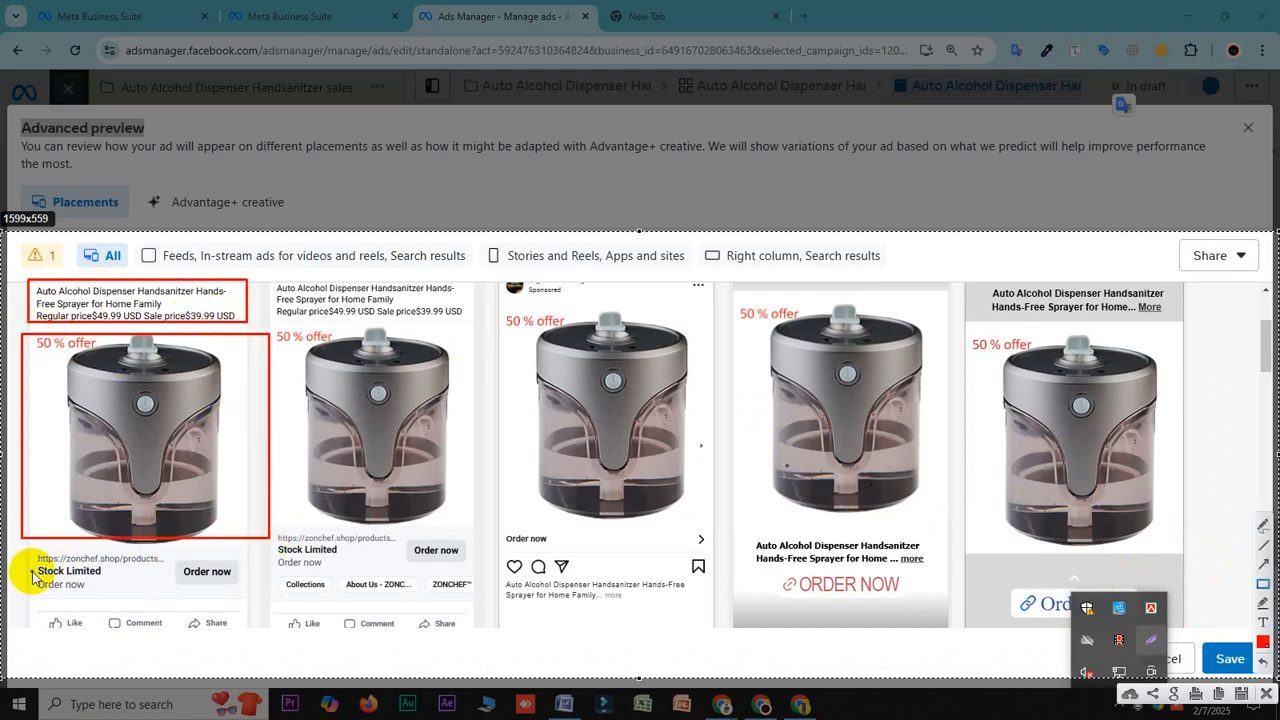
left_click_drag(33, 567, 113, 577)
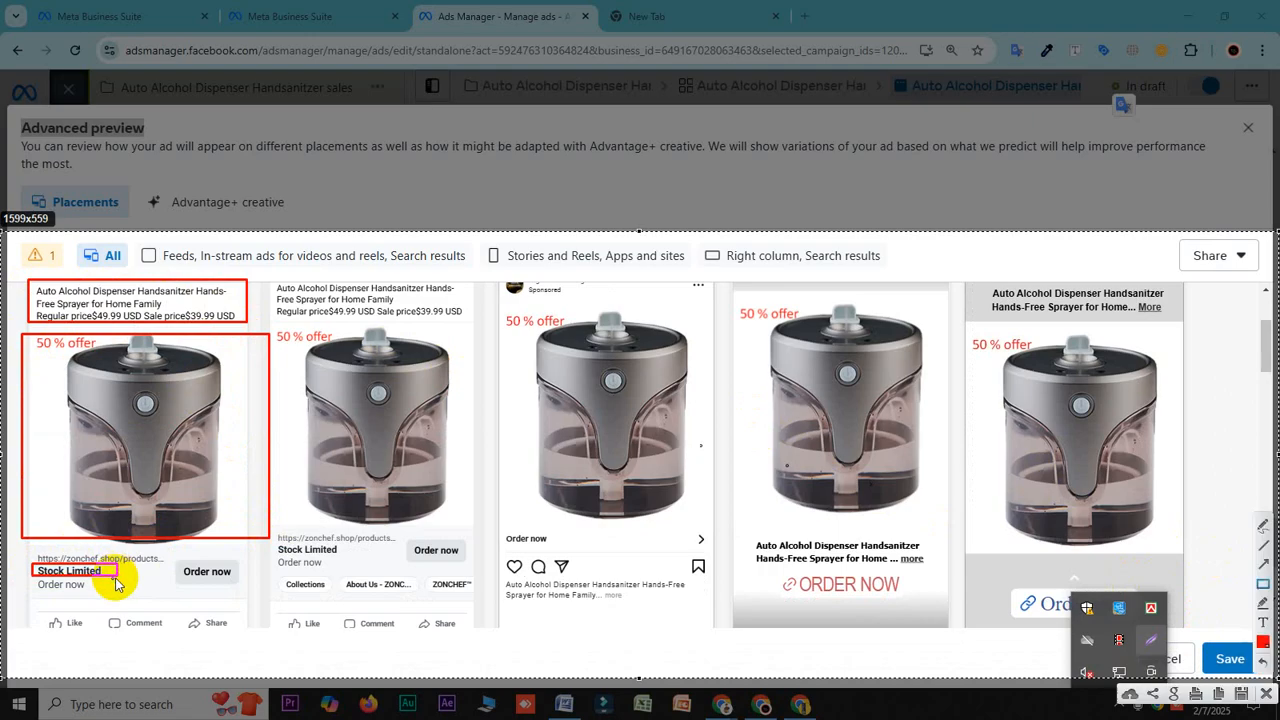
left_click_drag(24, 578, 103, 594)
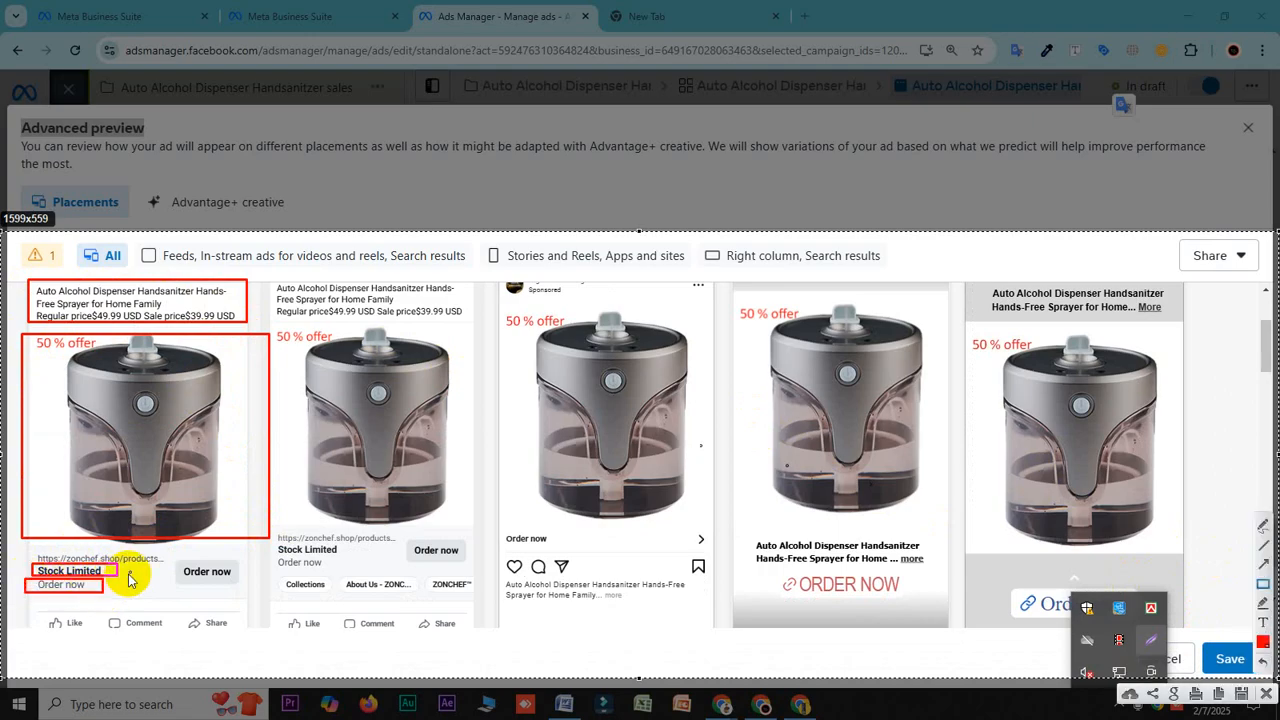
left_click_drag(181, 558, 251, 590)
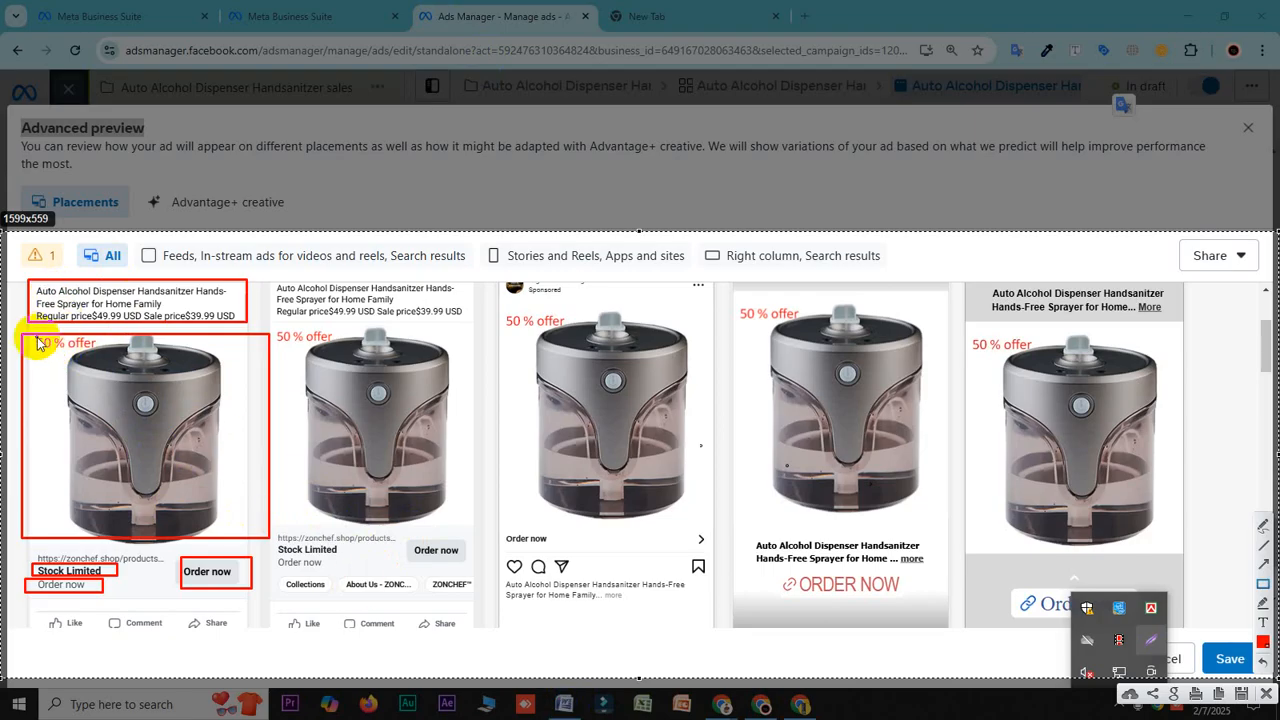
- Mark the 50 % offer text, prices and display link on the capture with boxes and arrows, and discard the capture
left_click_drag(33, 336, 100, 353)
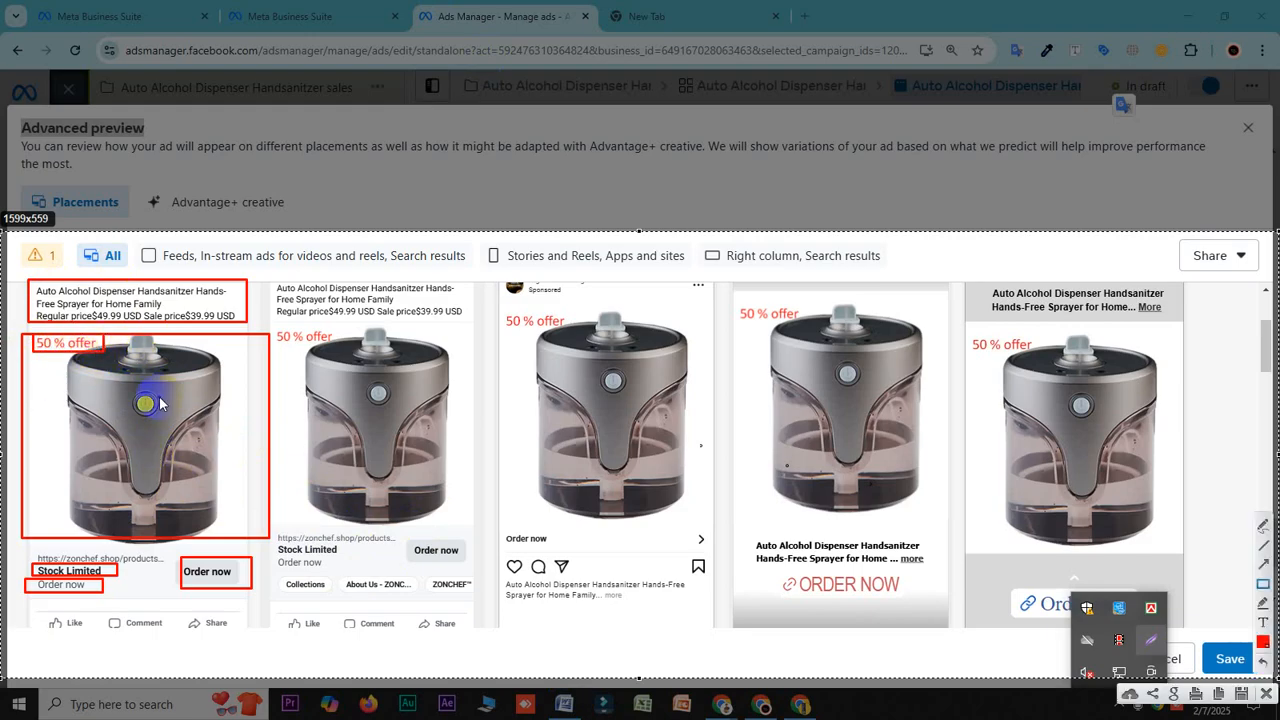
left_click_drag(70, 310, 253, 322)
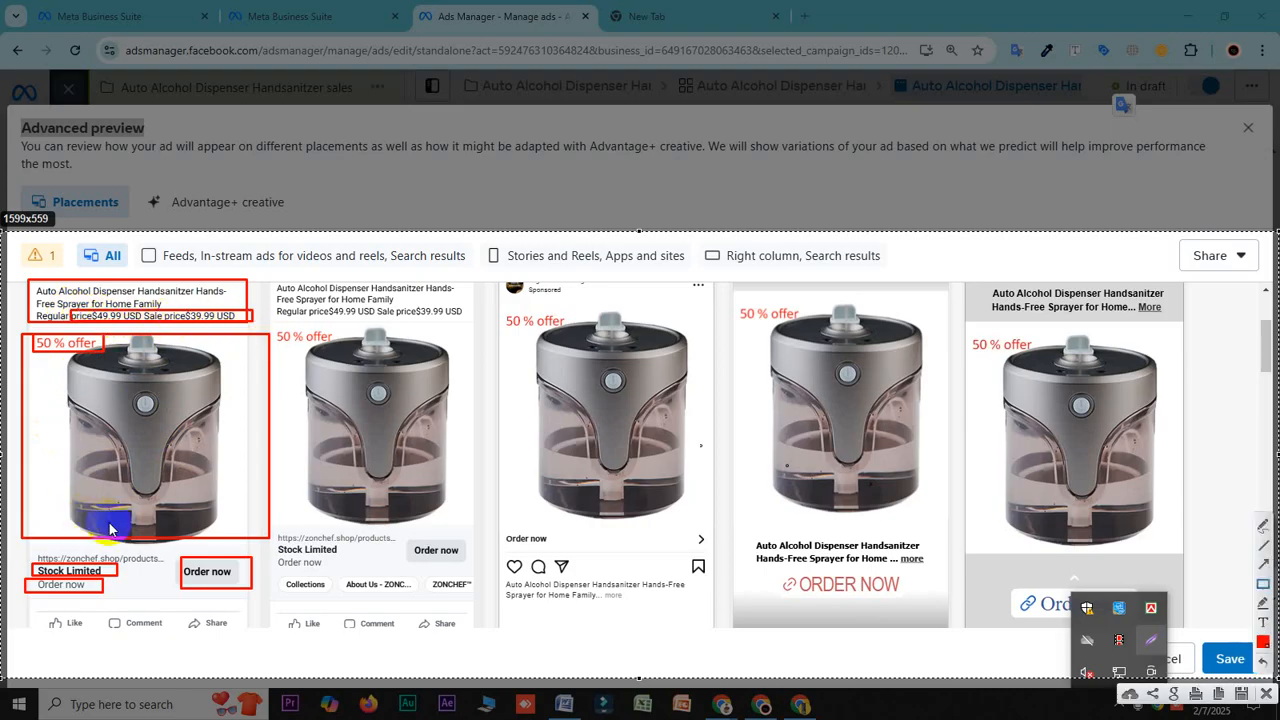
left_click_drag(232, 490, 268, 506)
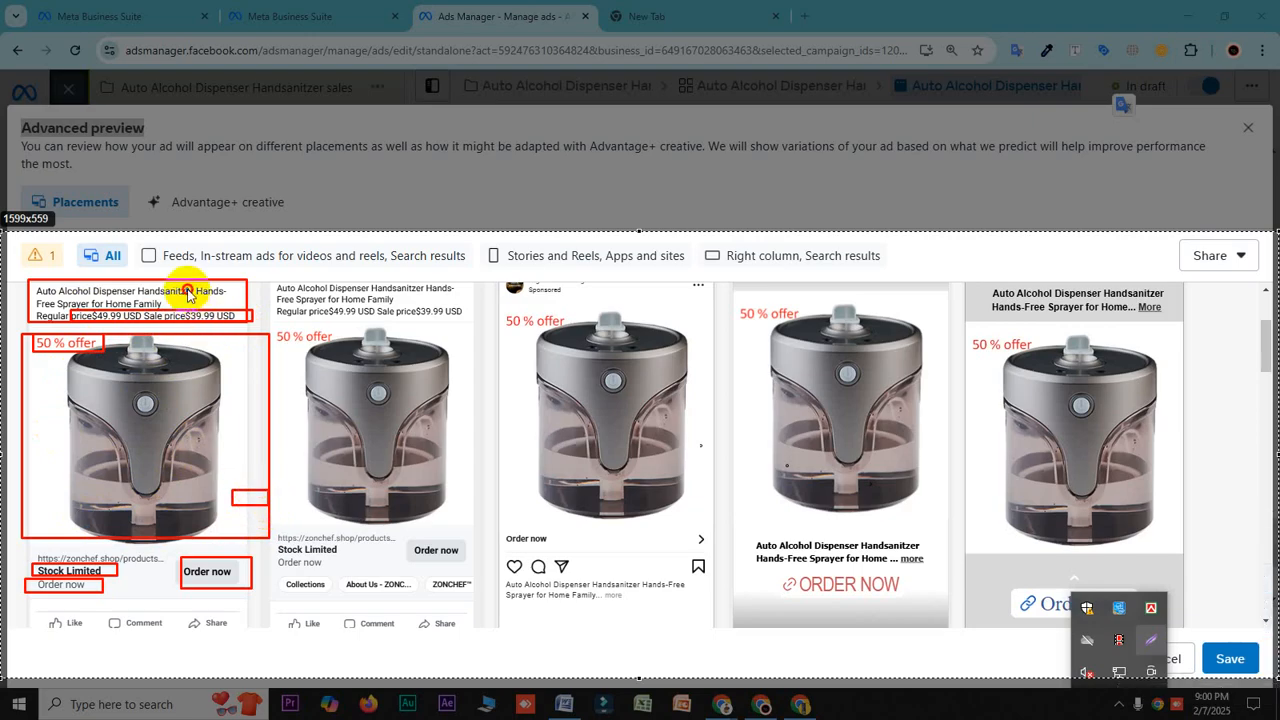
left_click_drag(187, 288, 230, 297)
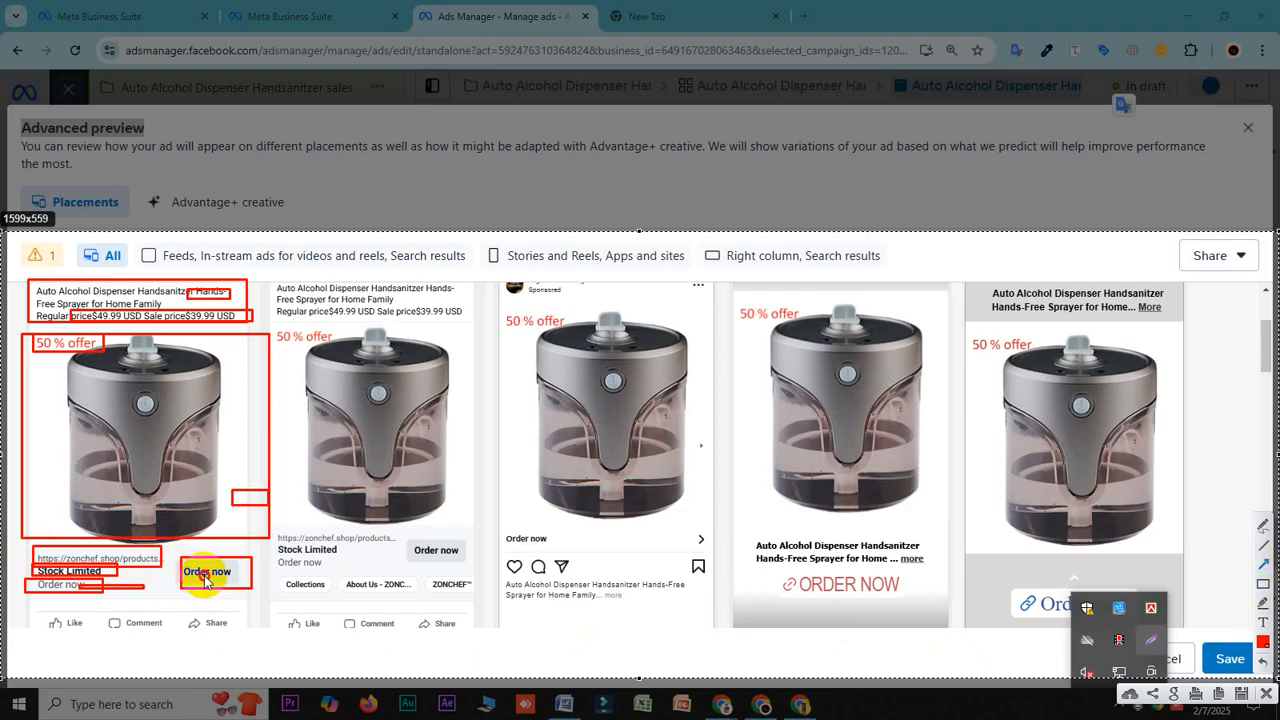
left_click_drag(204, 576, 150, 560)
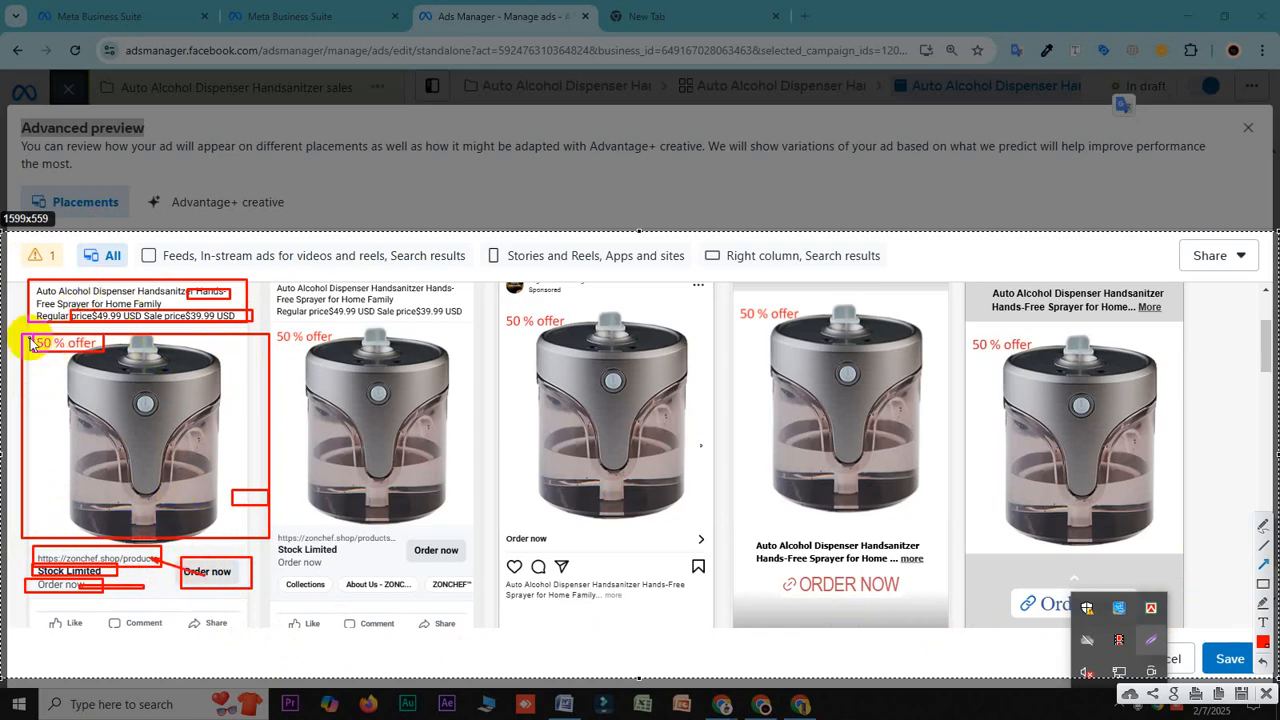
left_click_drag(102, 355, 88, 345)
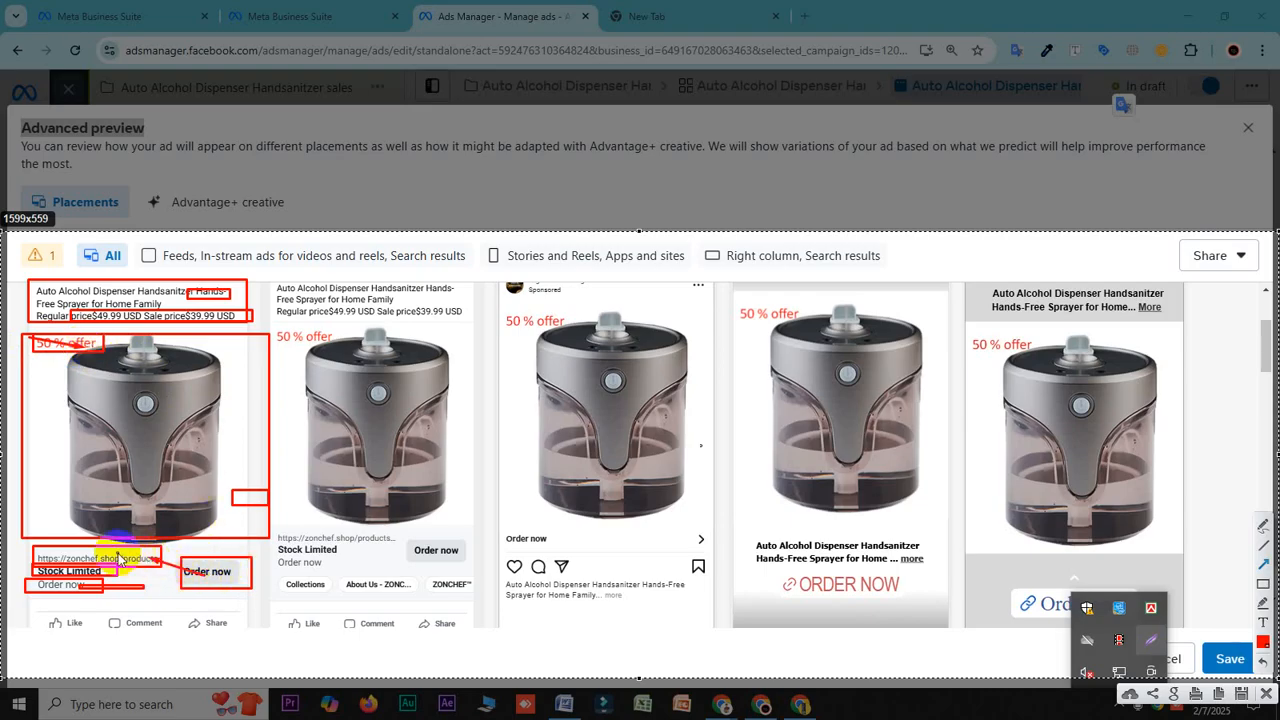
left_click_drag(35, 553, 131, 553)
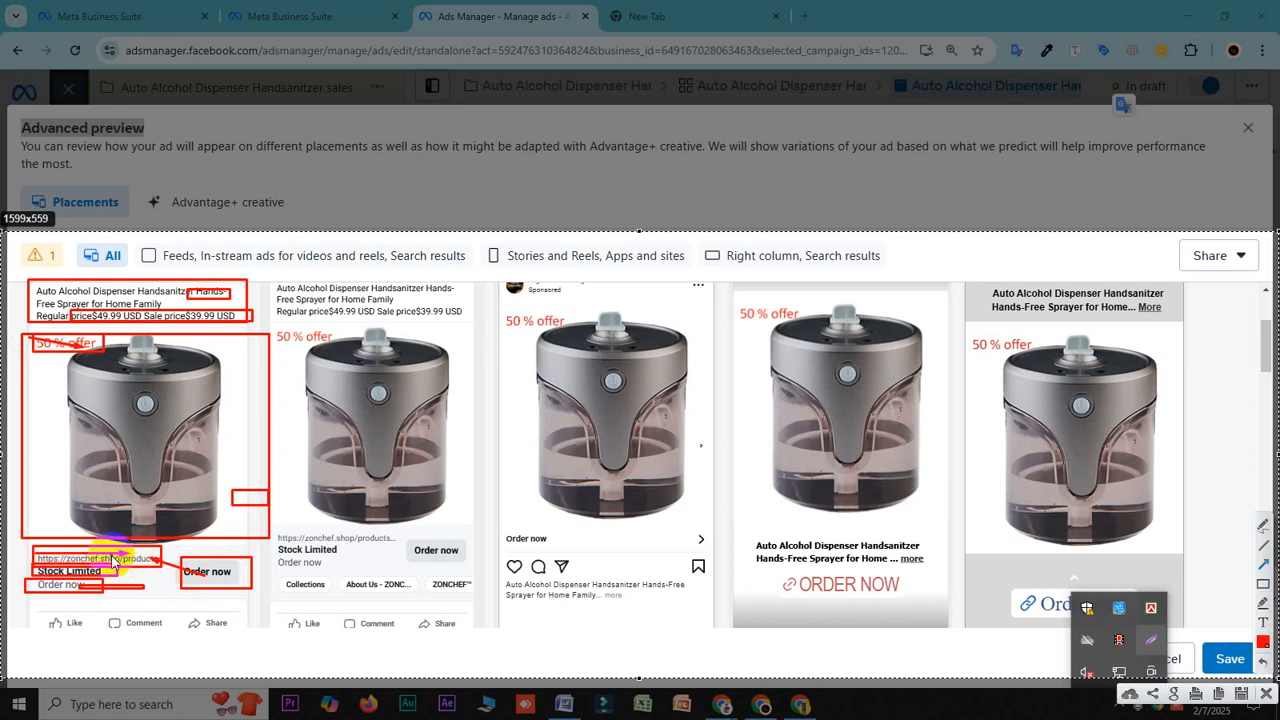
right_click(186, 418)
left_click(224, 528)
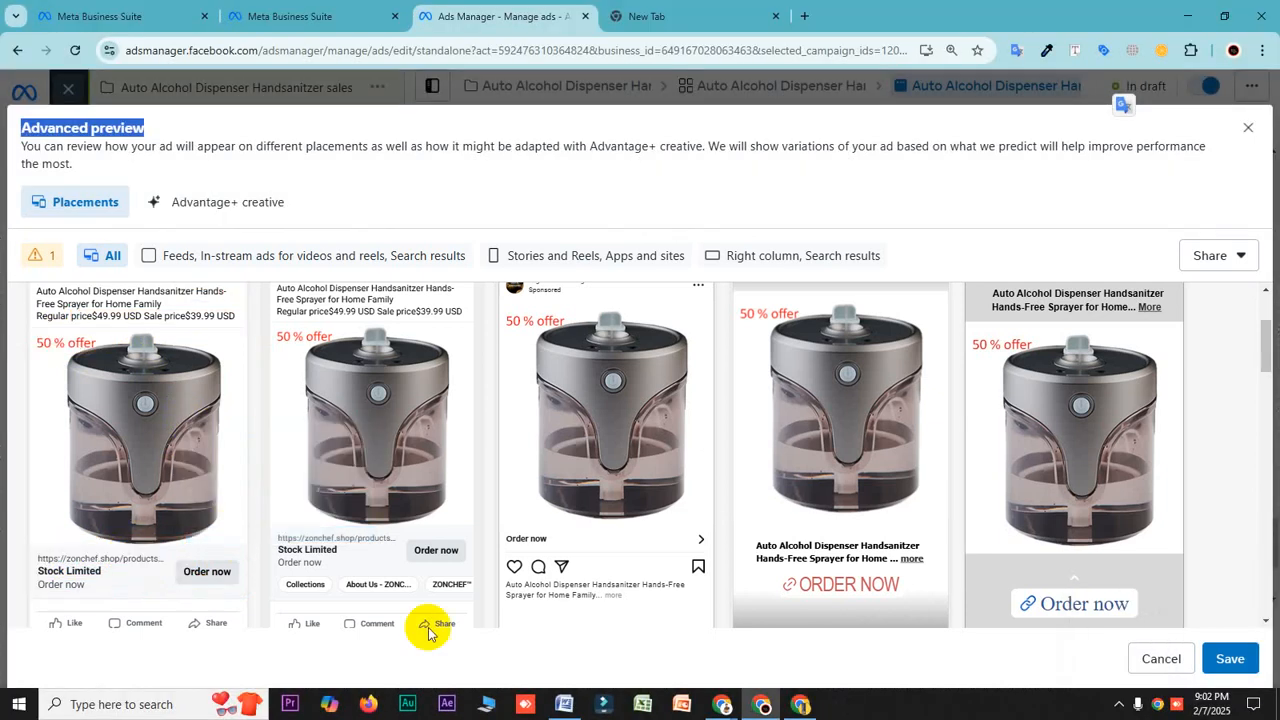
- Switch to the zonchef.shop product page in the other Chrome window, add the Auto Alcohol Dispenser to the cart and open the checkout
left_click(783, 706)
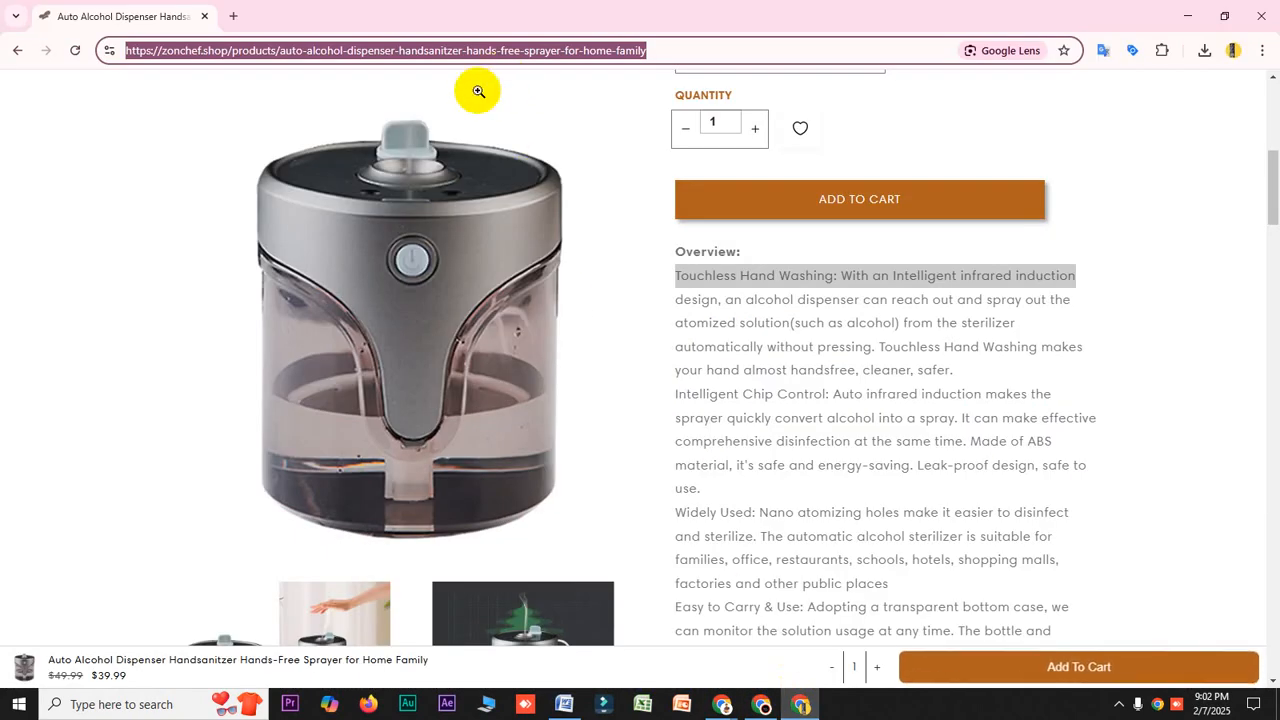
scroll(711, 300, "up", 1)
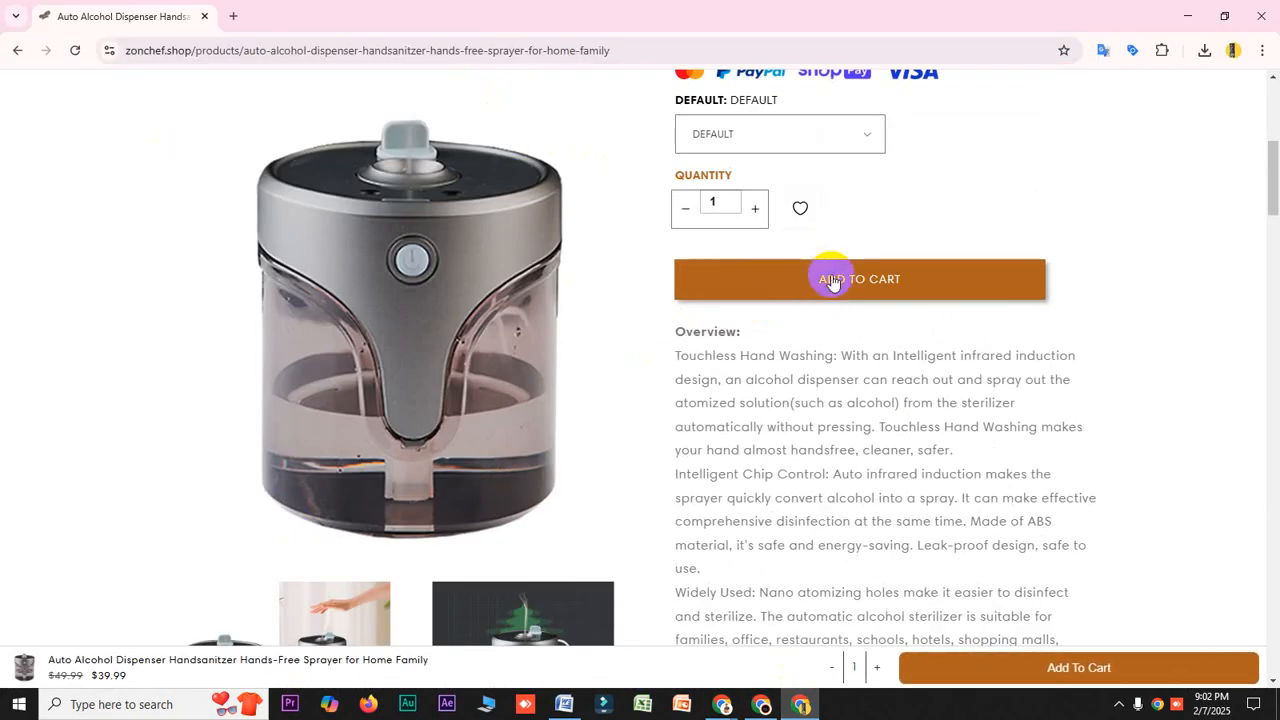
left_click(831, 280)
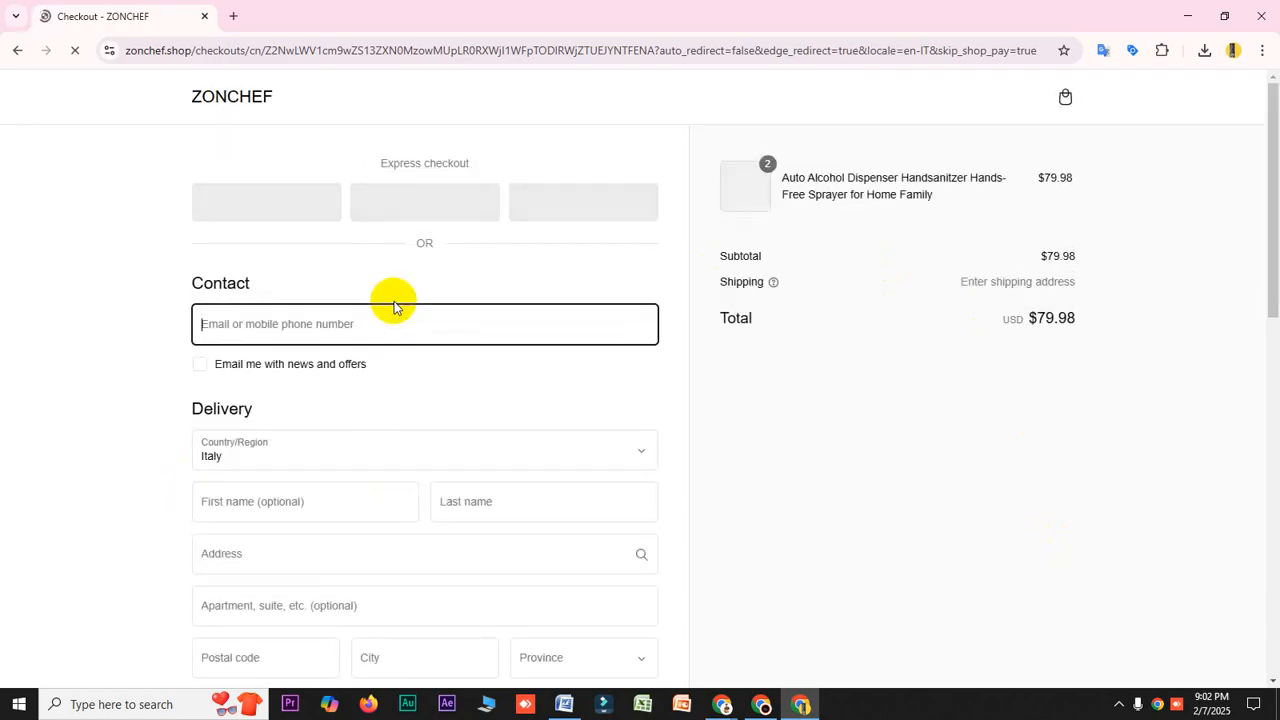
- Look over the ZONCHEF checkout's delivery and payment sections, switch back to Ads Manager and close the Advanced preview
scroll(388, 543, "down", 5)
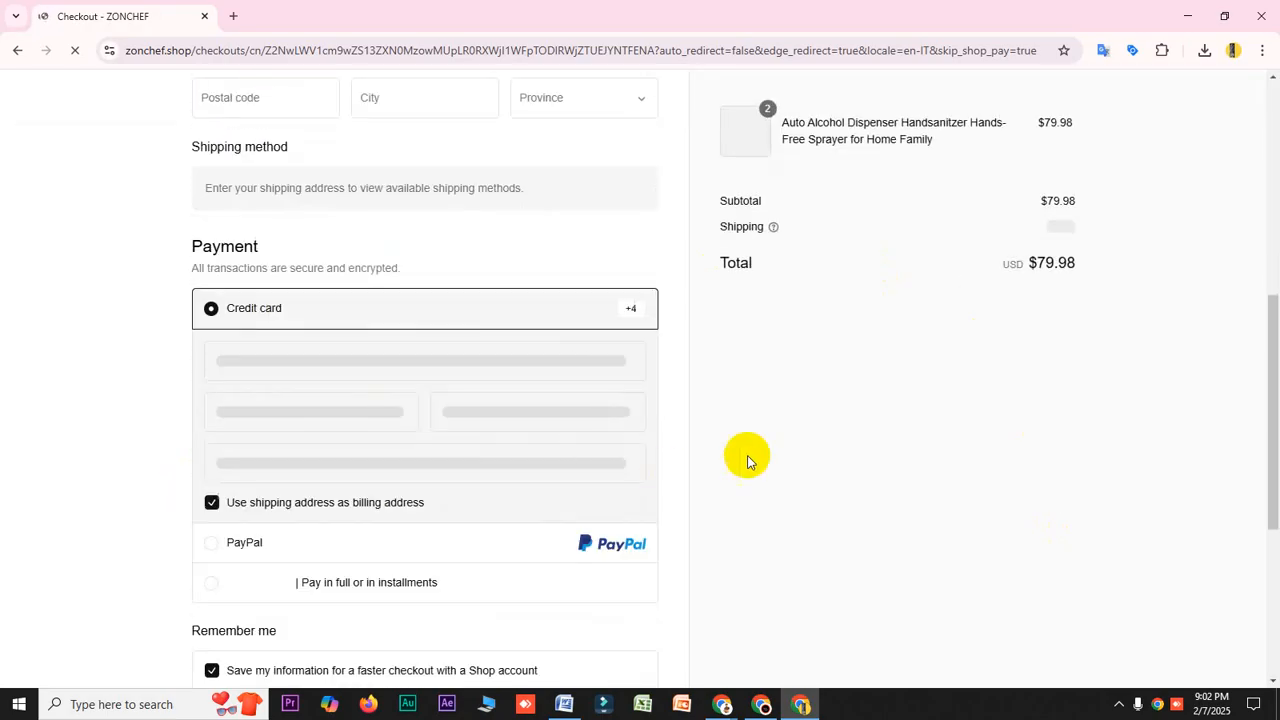
scroll(614, 509, "up", 2)
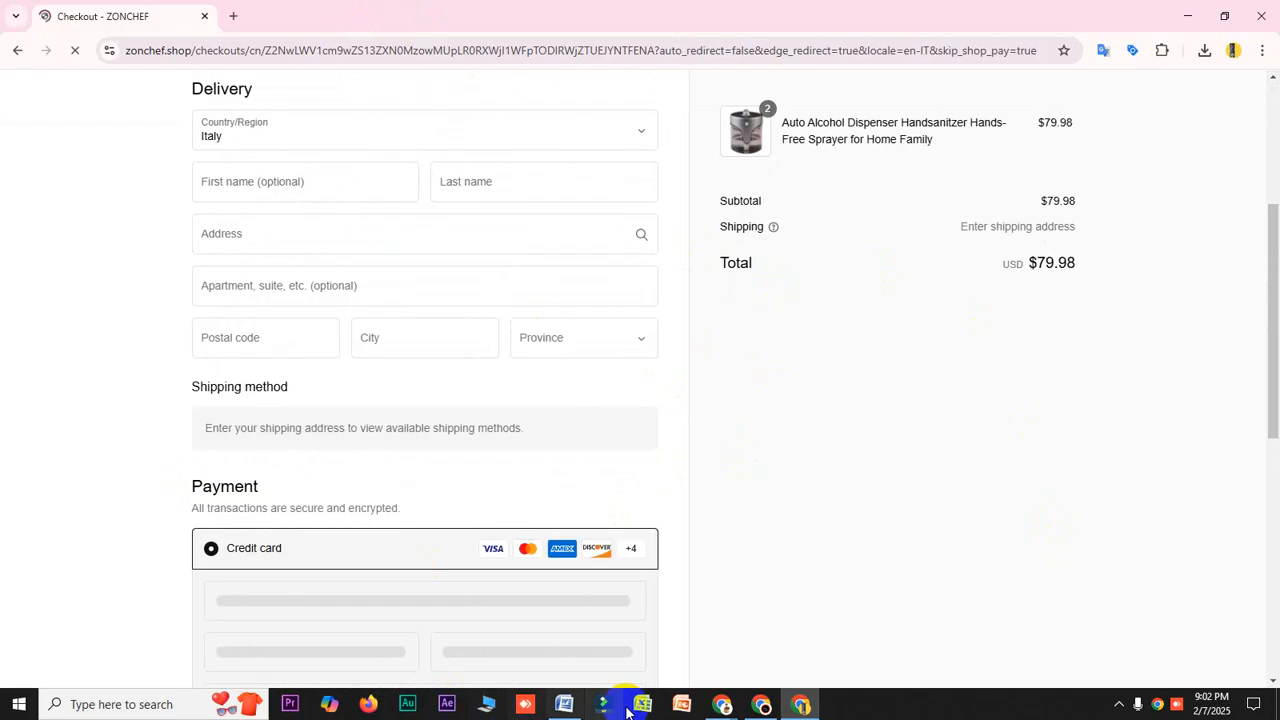
left_click(763, 706)
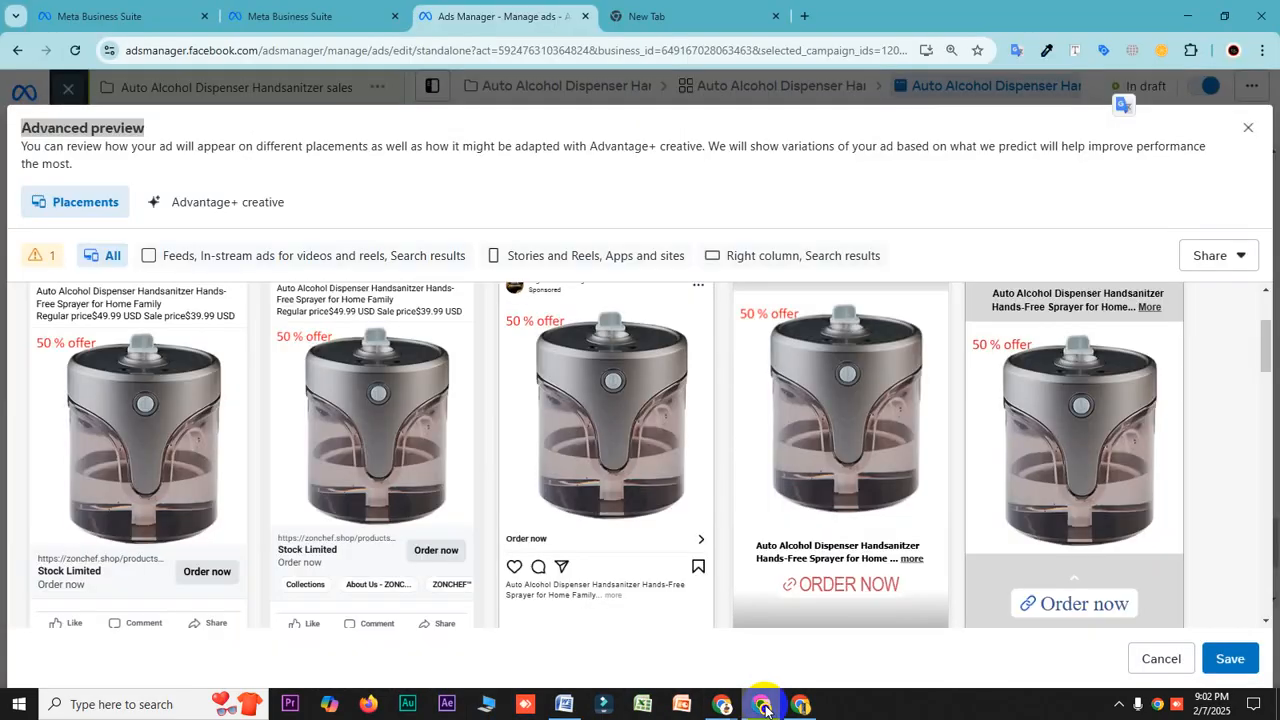
left_click(1249, 129)
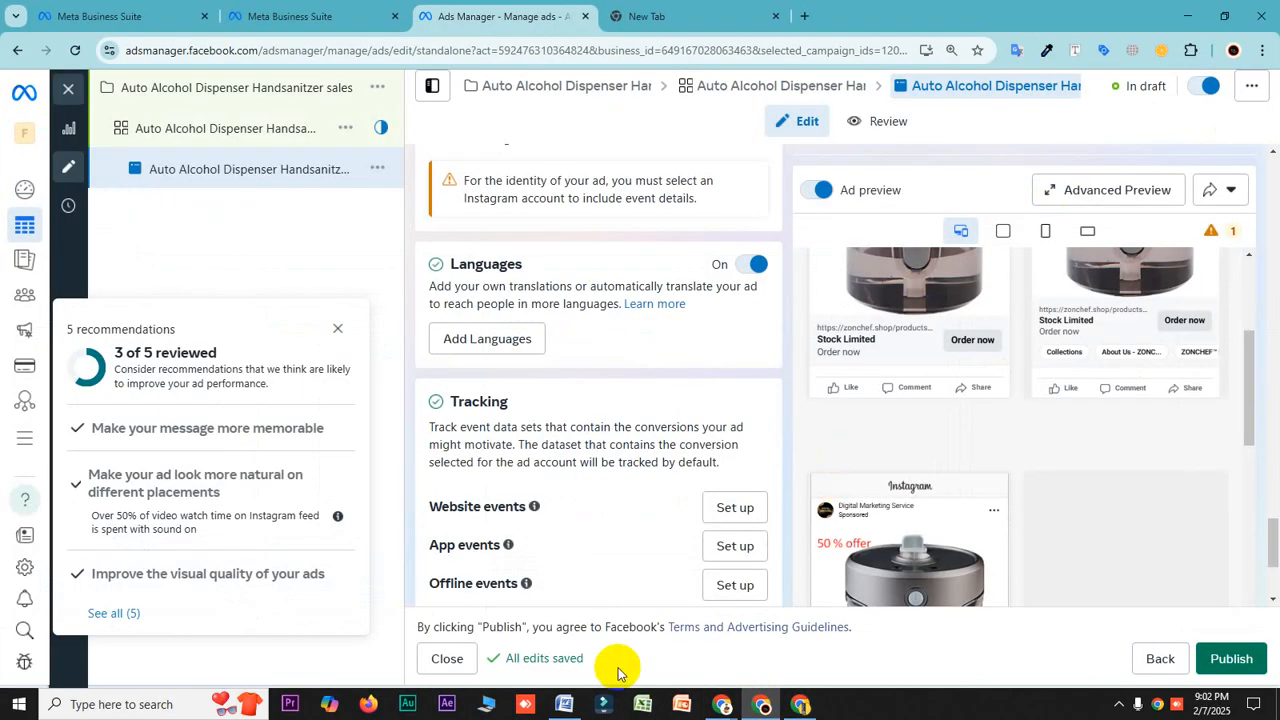
- Switch to the Word document on Facebook ads and funnels and highlight Sales, Conversions and Selling product in the table's Sales row
left_click(564, 704)
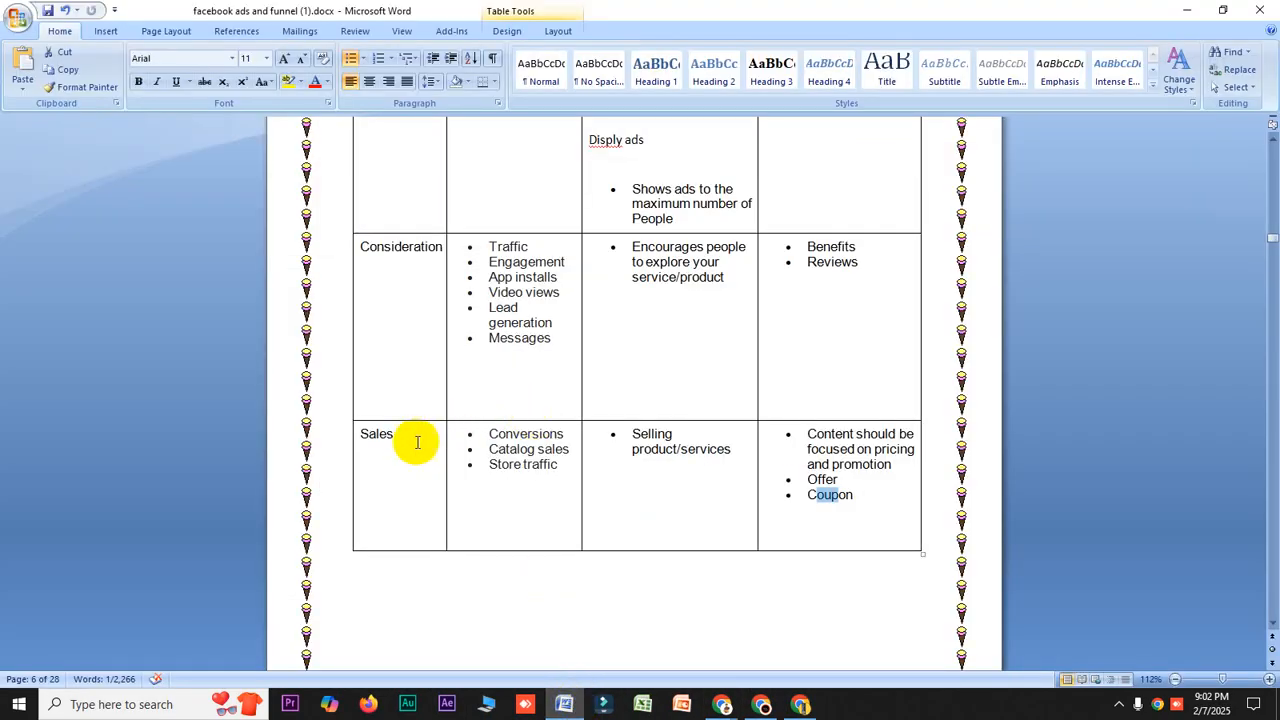
left_click_drag(401, 438, 357, 437)
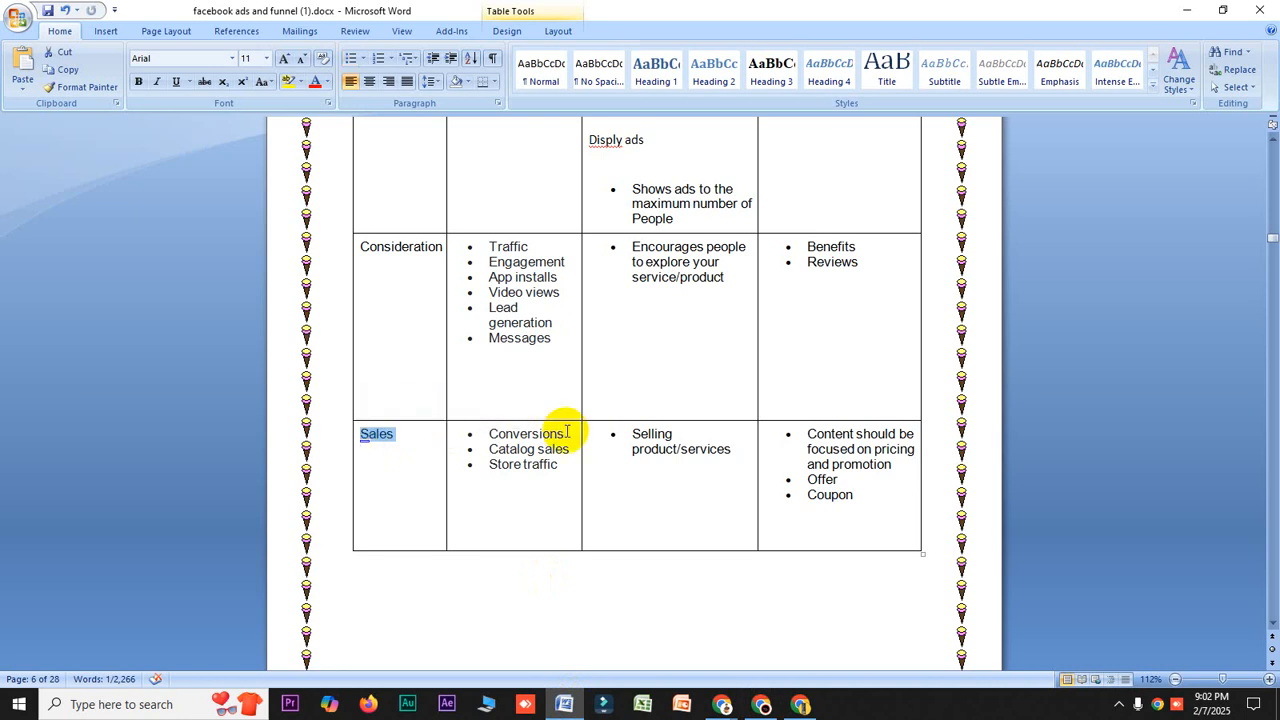
left_click_drag(564, 434, 493, 433)
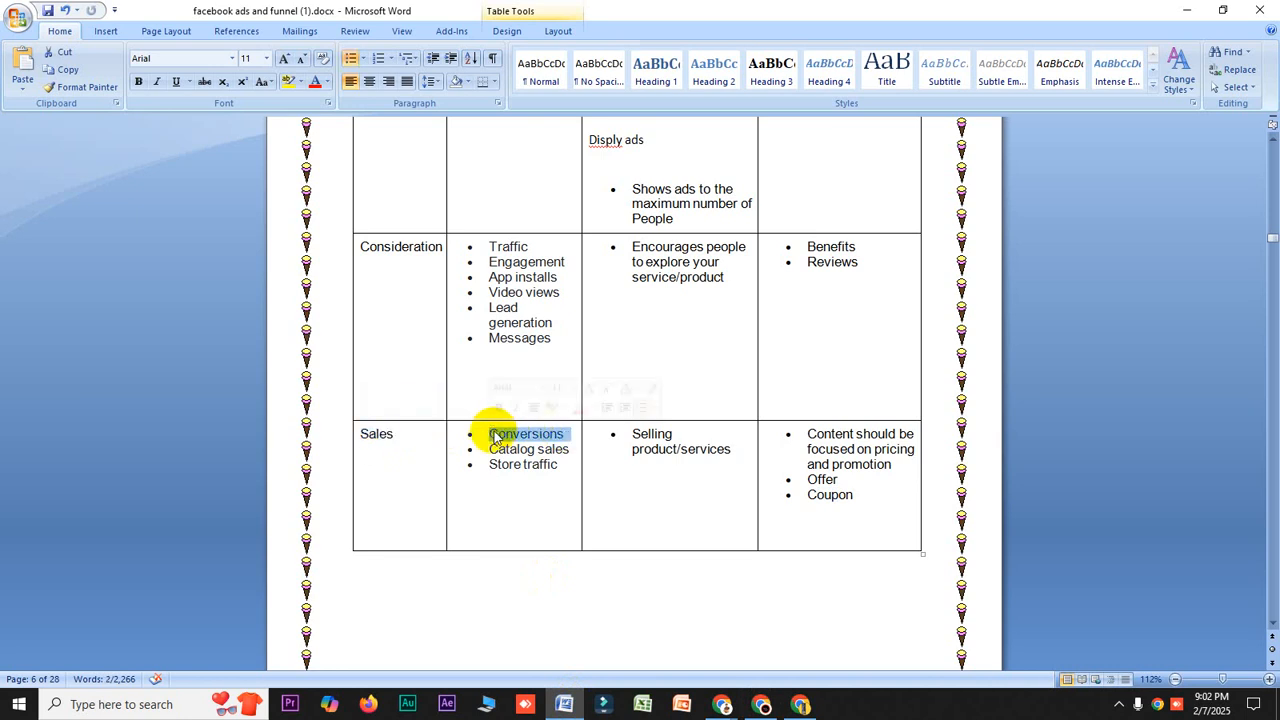
left_click_drag(676, 437, 628, 437)
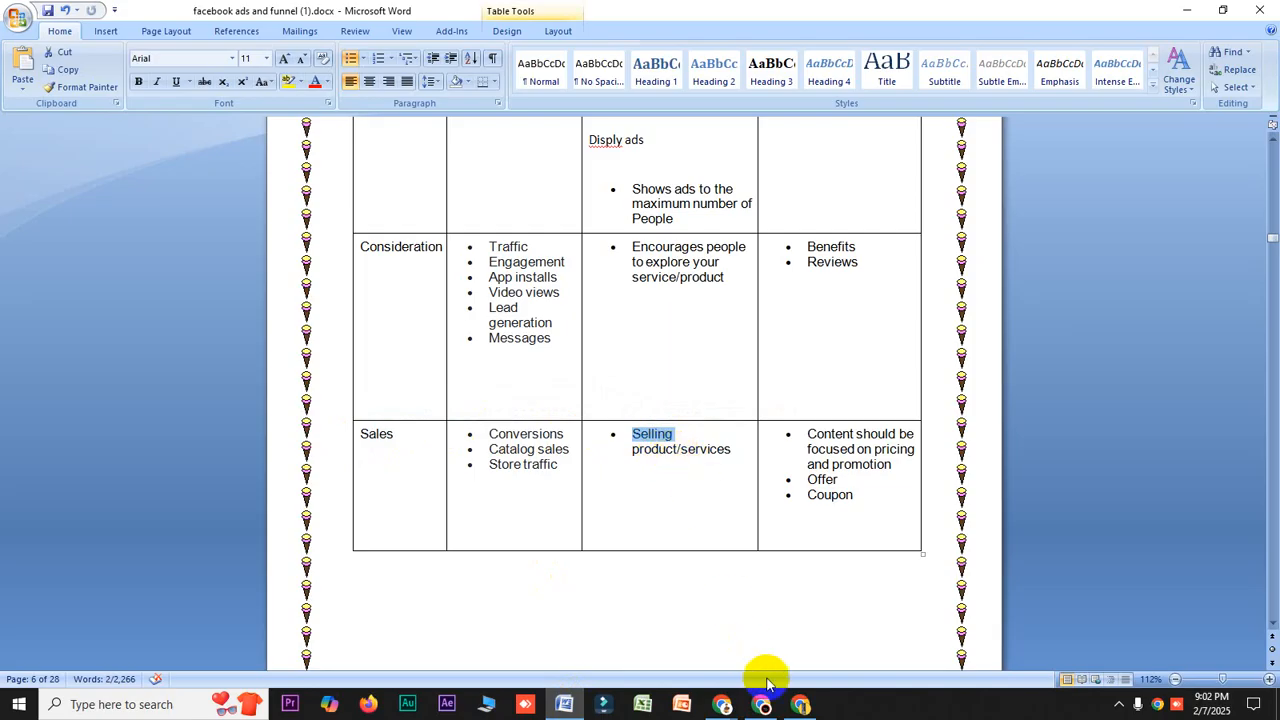
left_click_drag(679, 451, 630, 451)
left_click(674, 462)
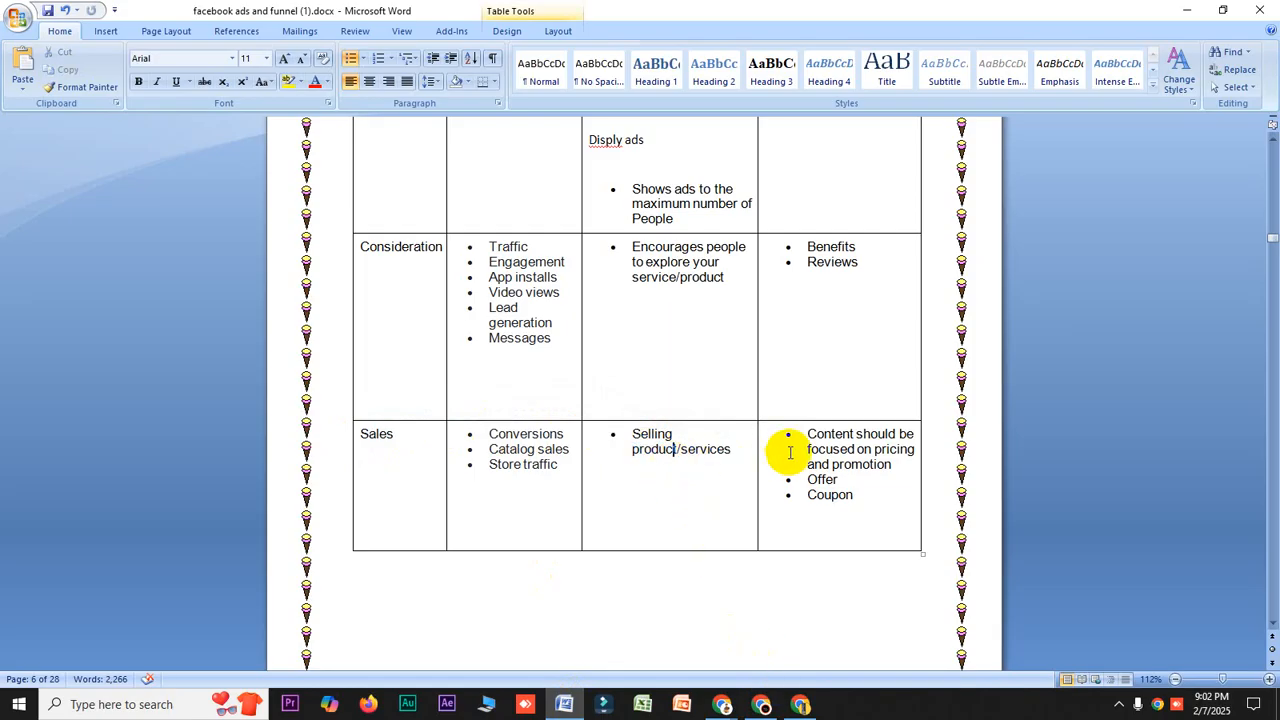
- Highlight the Sales row's content guidance on pricing and promotion, offer and coupon
left_click_drag(806, 434, 918, 449)
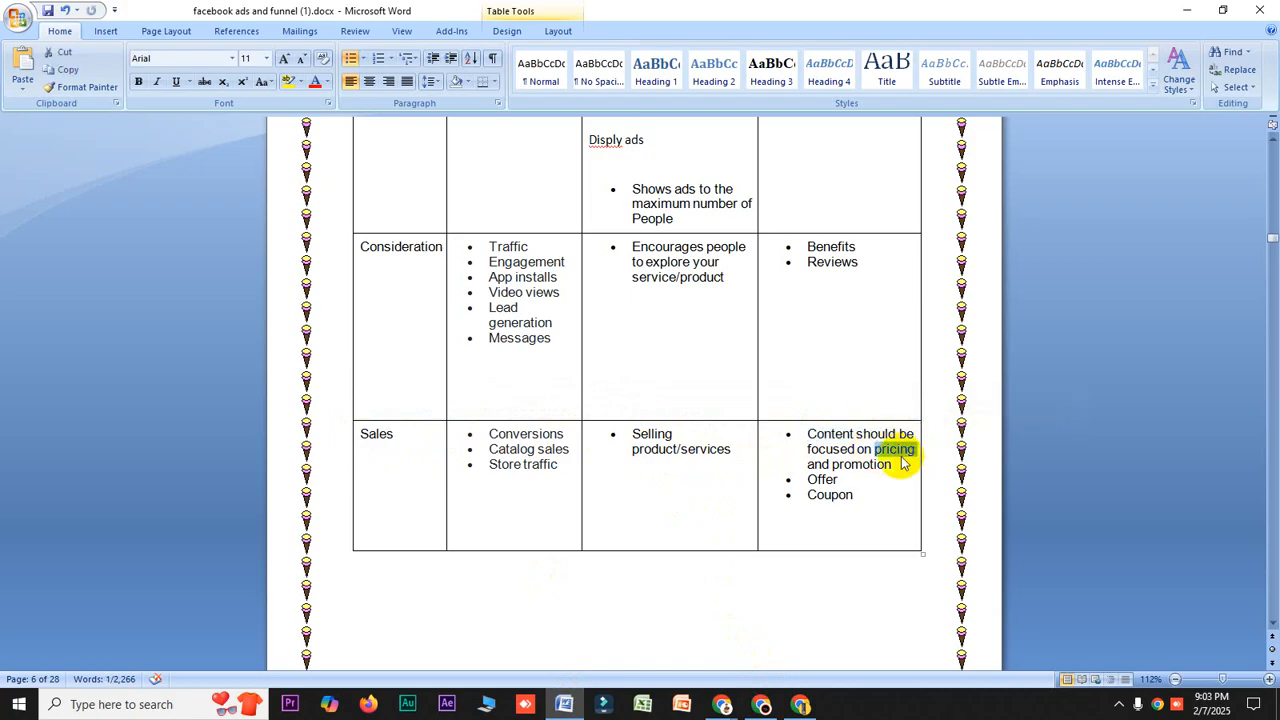
mouse_move(806, 480)
left_mouse_down()
mouse_move(843, 479)
mouse_move(801, 495)
mouse_move(806, 480)
left_mouse_up()
left_click(848, 510)
left_click(766, 451)
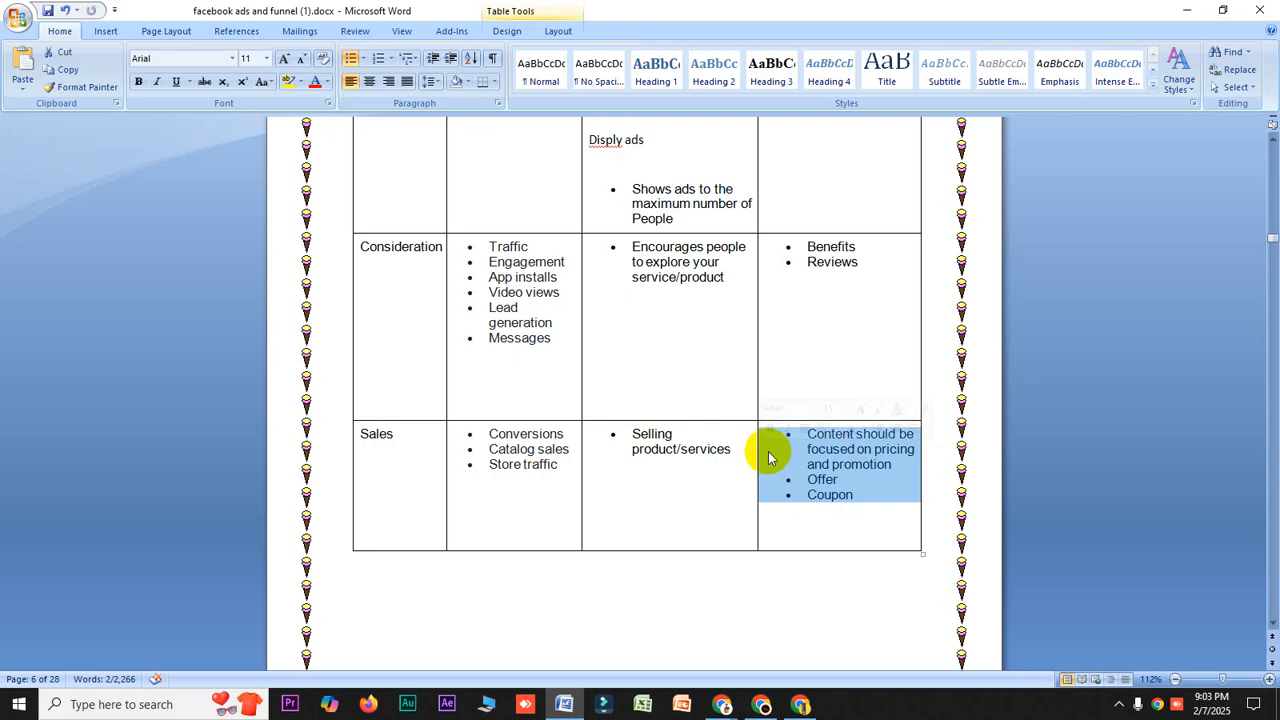
left_click(882, 449)
mouse_move(876, 449)
left_mouse_down()
mouse_move(909, 446)
mouse_move(896, 463)
left_mouse_up()
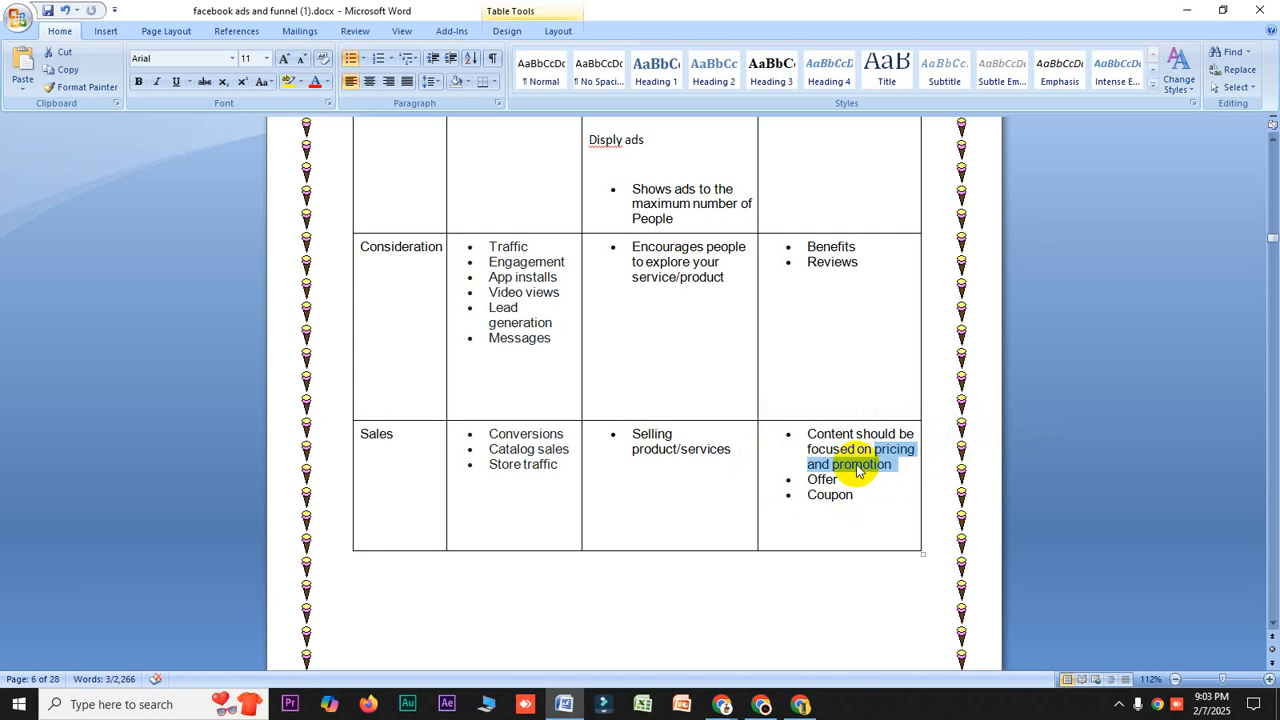
- Go back to the document's diagram of Business Manager, Ad Account, Campaign, Ad Set and Ad levels
scroll(650, 455, "up", 15)
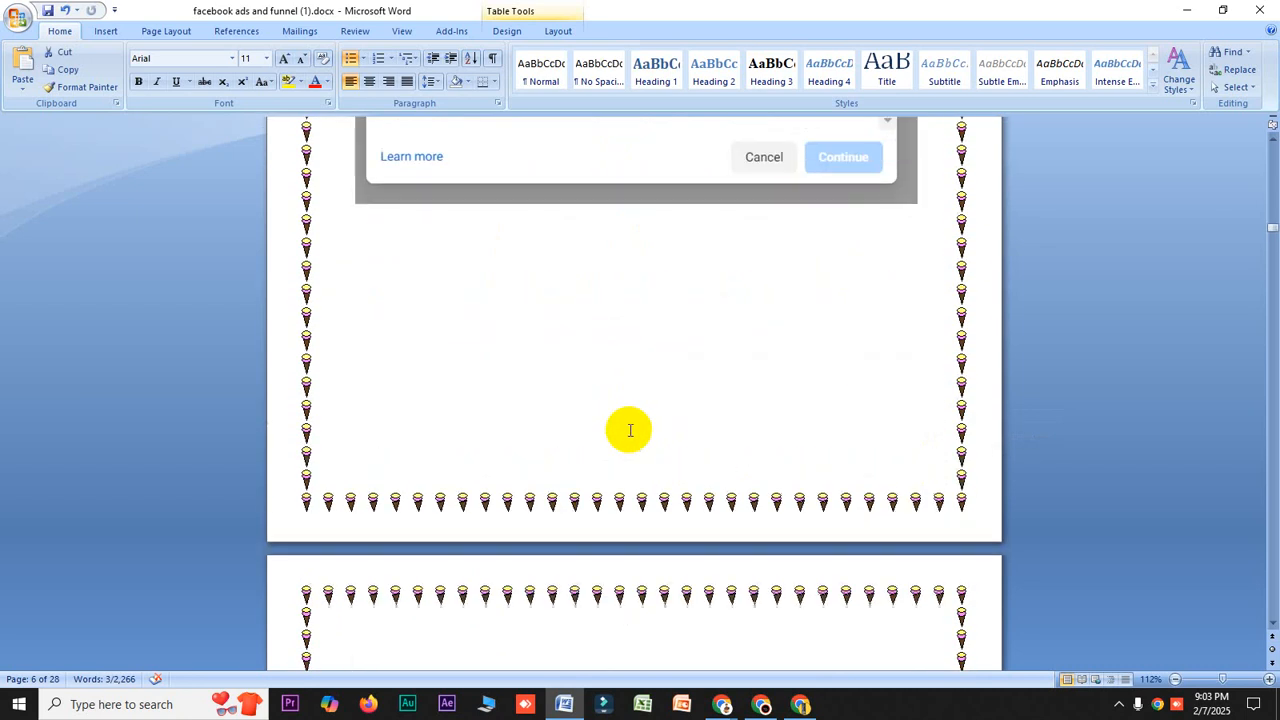
scroll(630, 430, "up", 3)
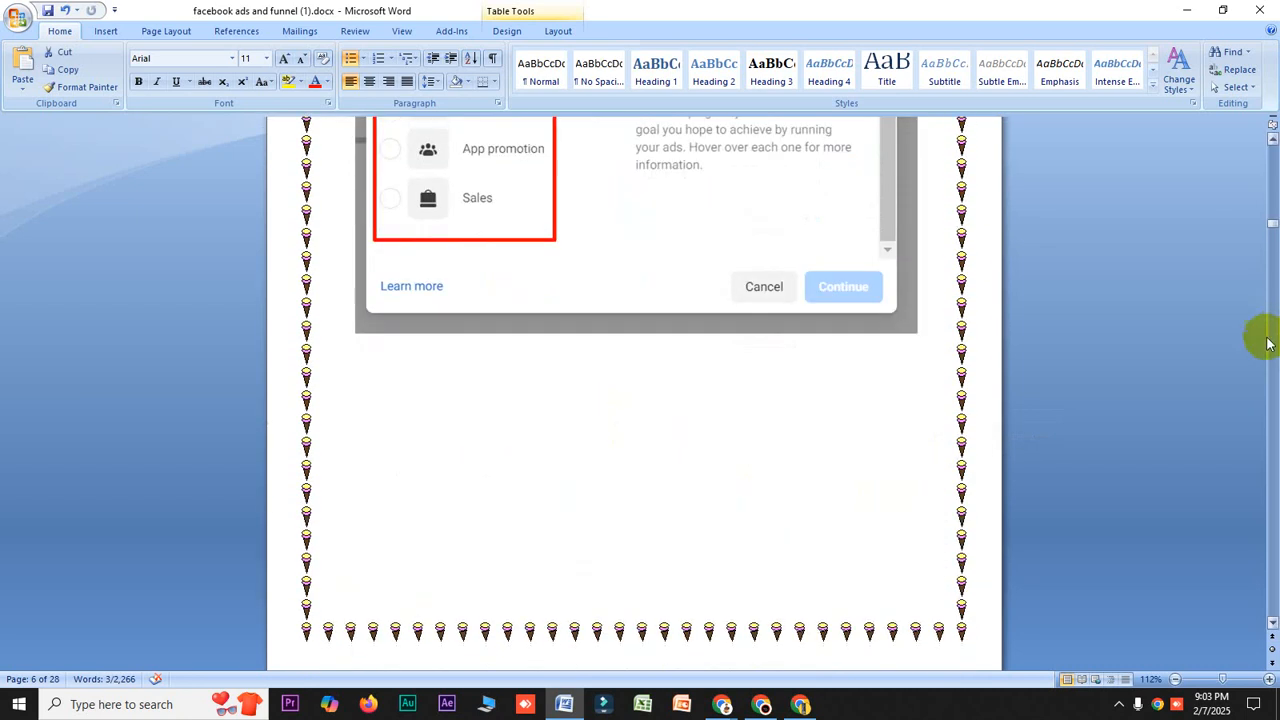
left_click_drag(1272, 217, 1249, 186)
scroll(634, 251, "up", 2)
scroll(666, 300, "down", 1)
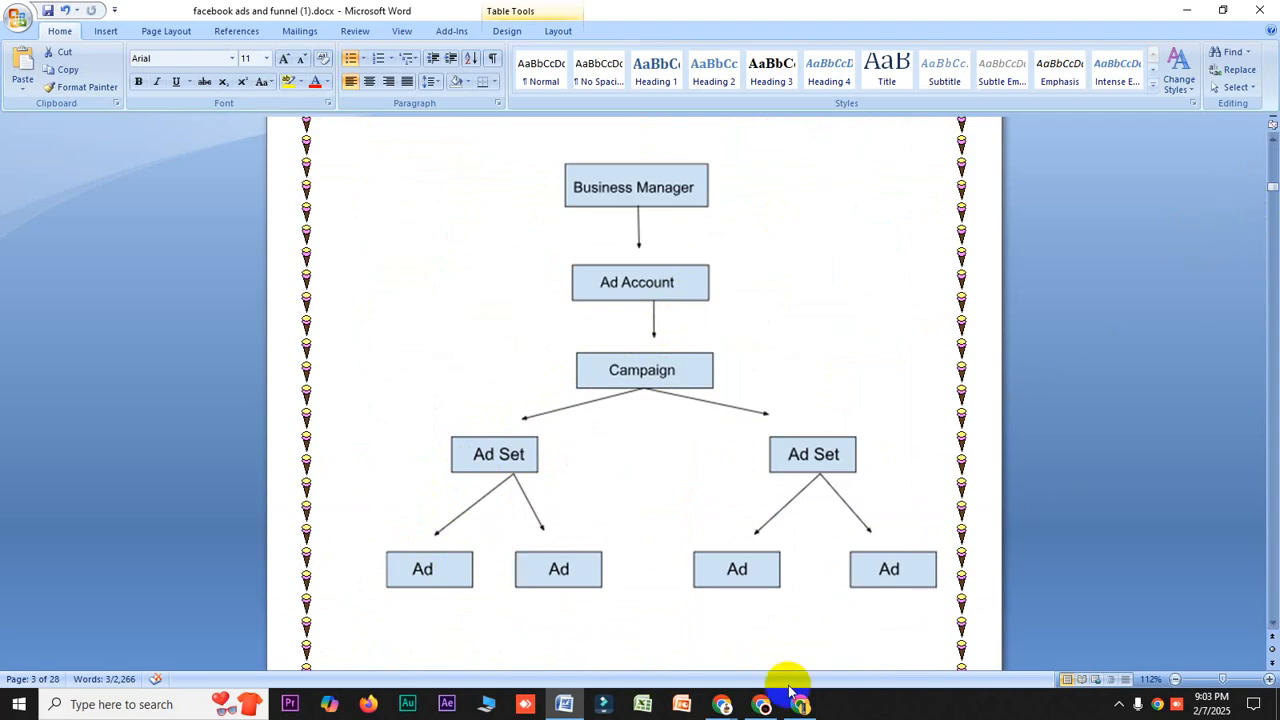
- Switch to Ads Manager, dismiss the recommendations panel and look back over the ad's destination, Advantage+ creative and call-to-action settings
left_click(761, 704)
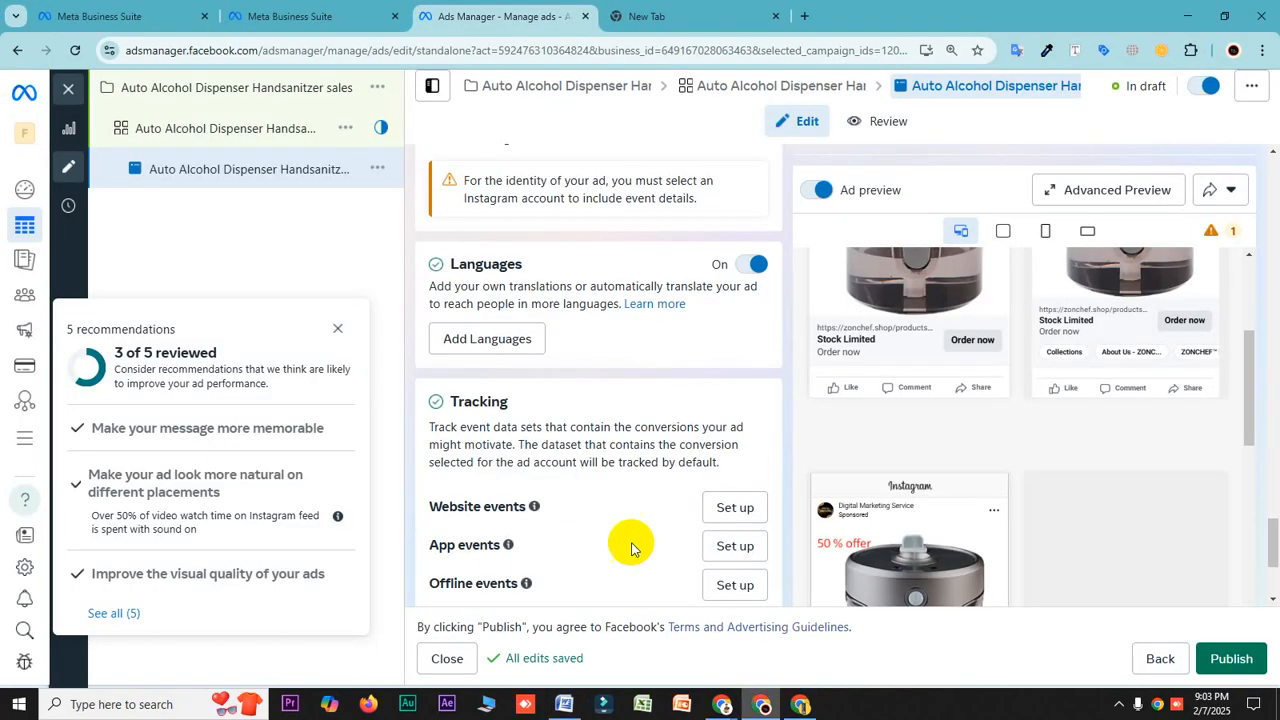
left_click(338, 330)
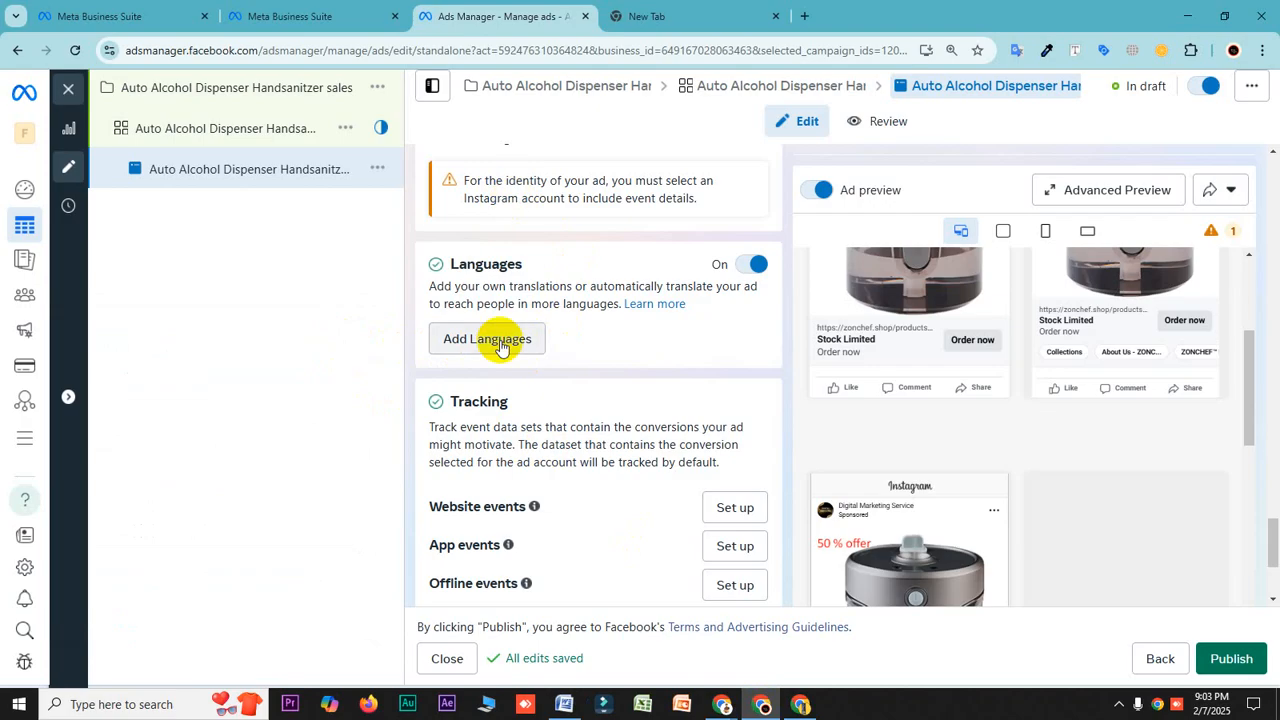
scroll(553, 345, "up", 2)
scroll(553, 345, "up", 10)
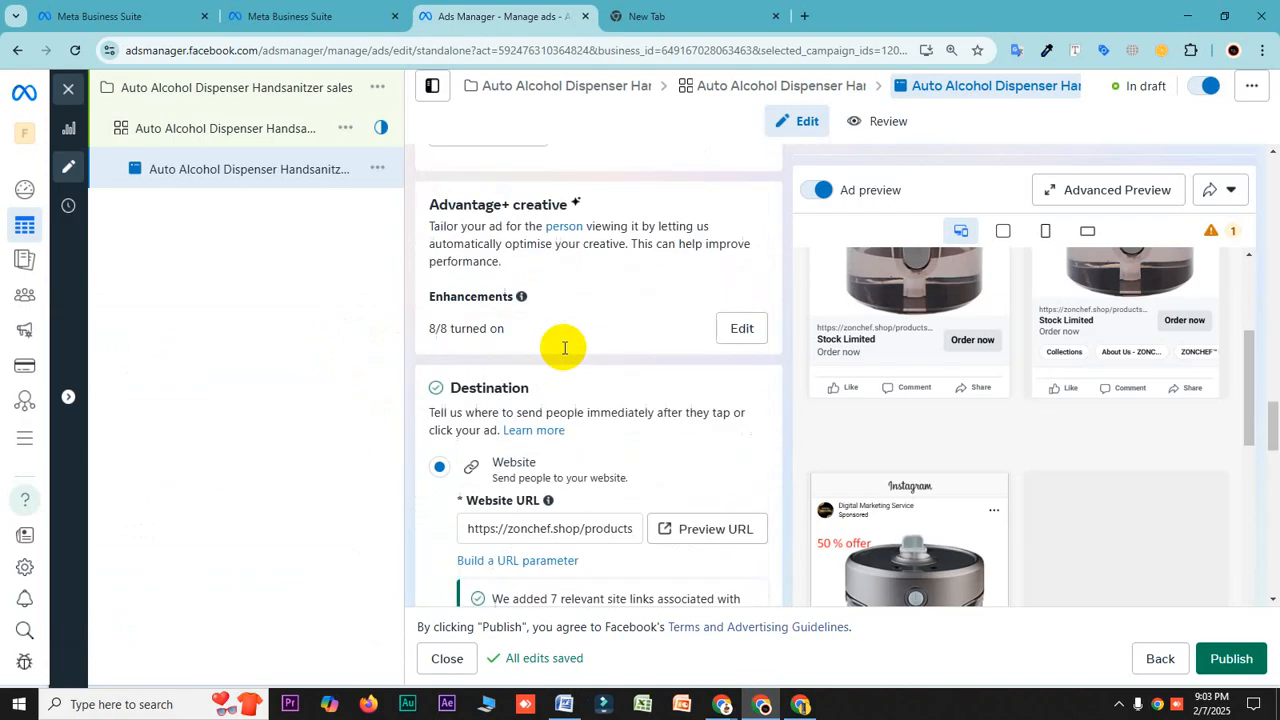
scroll(551, 350, "up", 2)
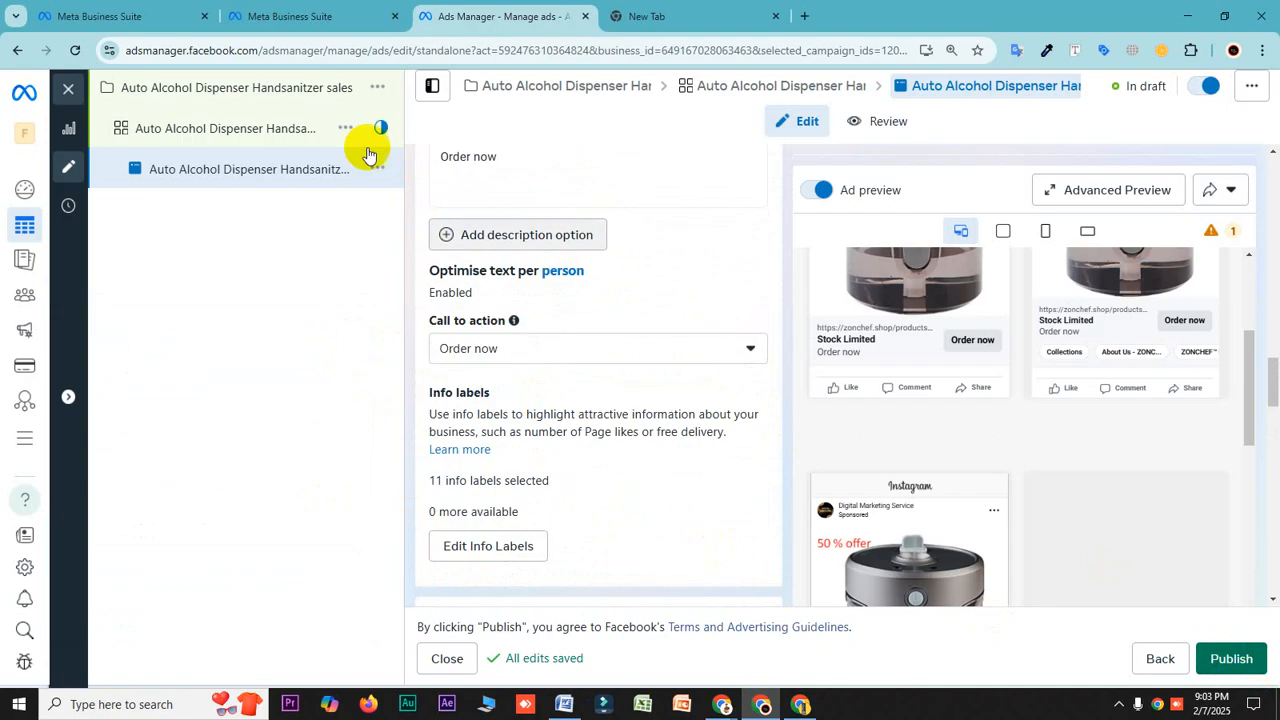
- Open the ad set and review its conversion, dynamic creative, schedule, location, age, gender and placement settings
left_click(265, 138)
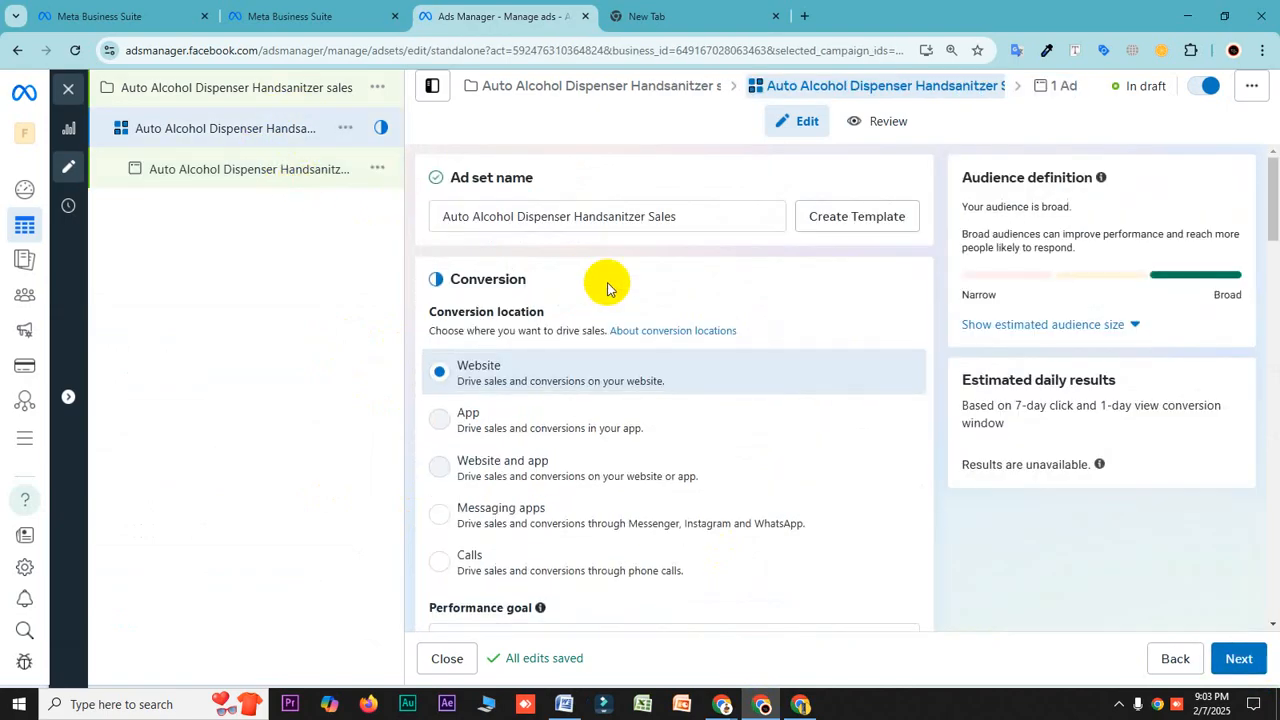
scroll(594, 300, "down", 10)
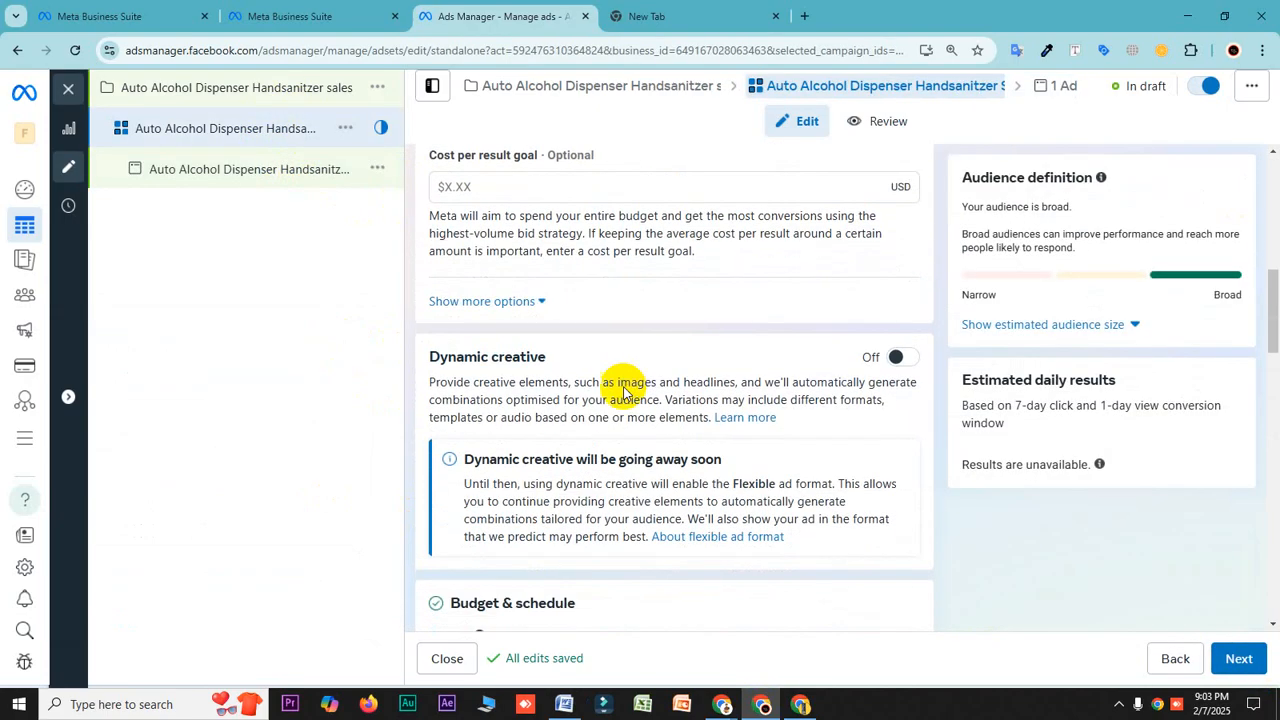
scroll(580, 488, "down", 5)
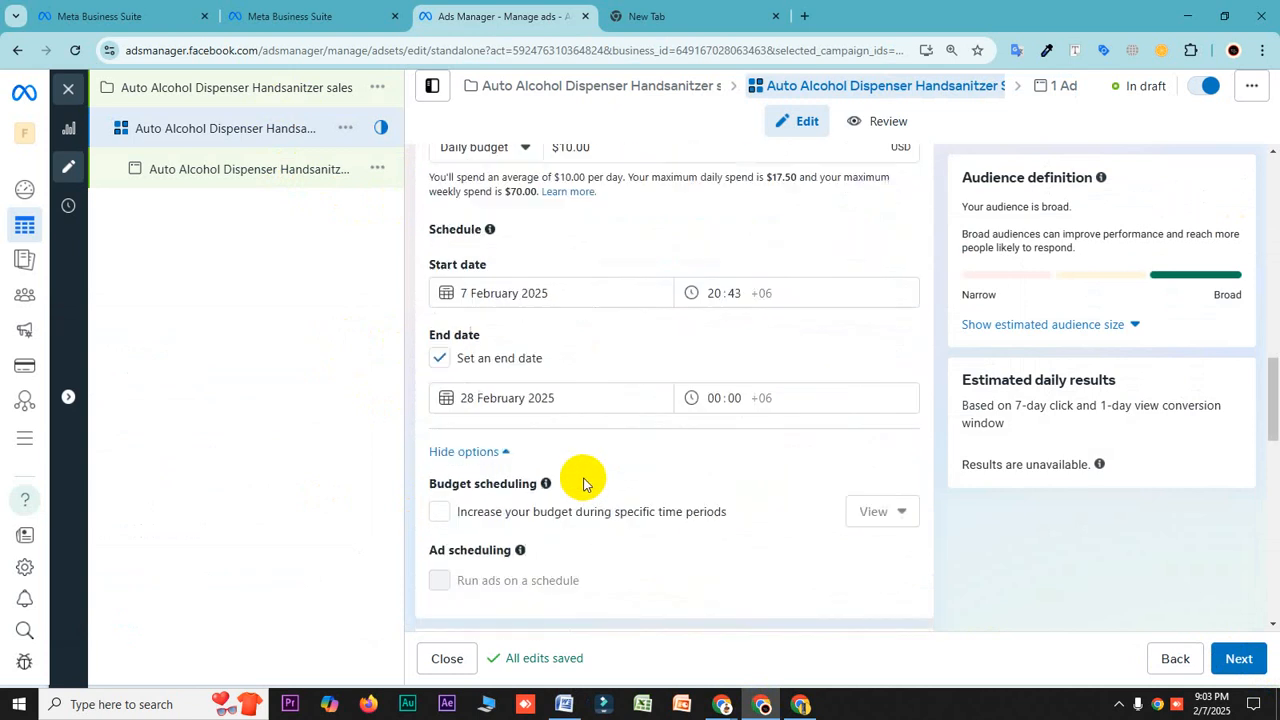
scroll(585, 483, "down", 5)
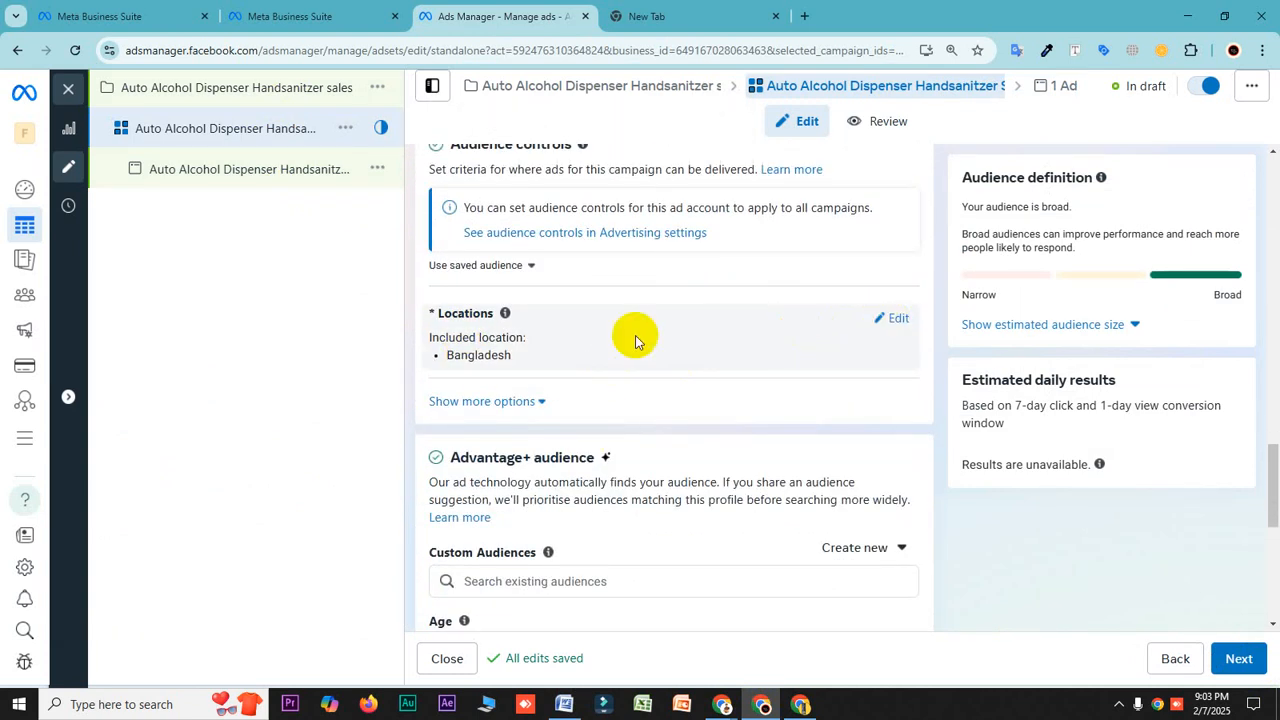
scroll(589, 400, "down", 3)
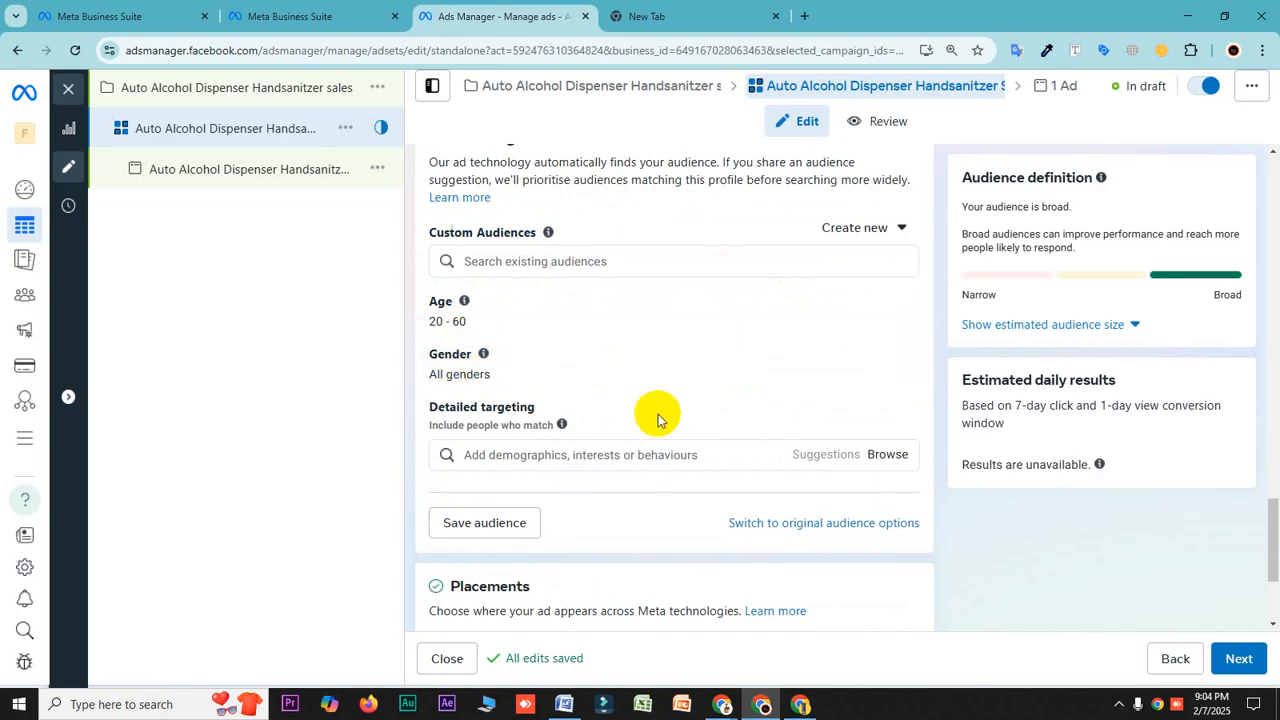
scroll(656, 415, "down", 2)
scroll(658, 420, "up", 2)
- Check the ad set's end date and daily budget in the Budget & schedule section
scroll(657, 420, "up", 6)
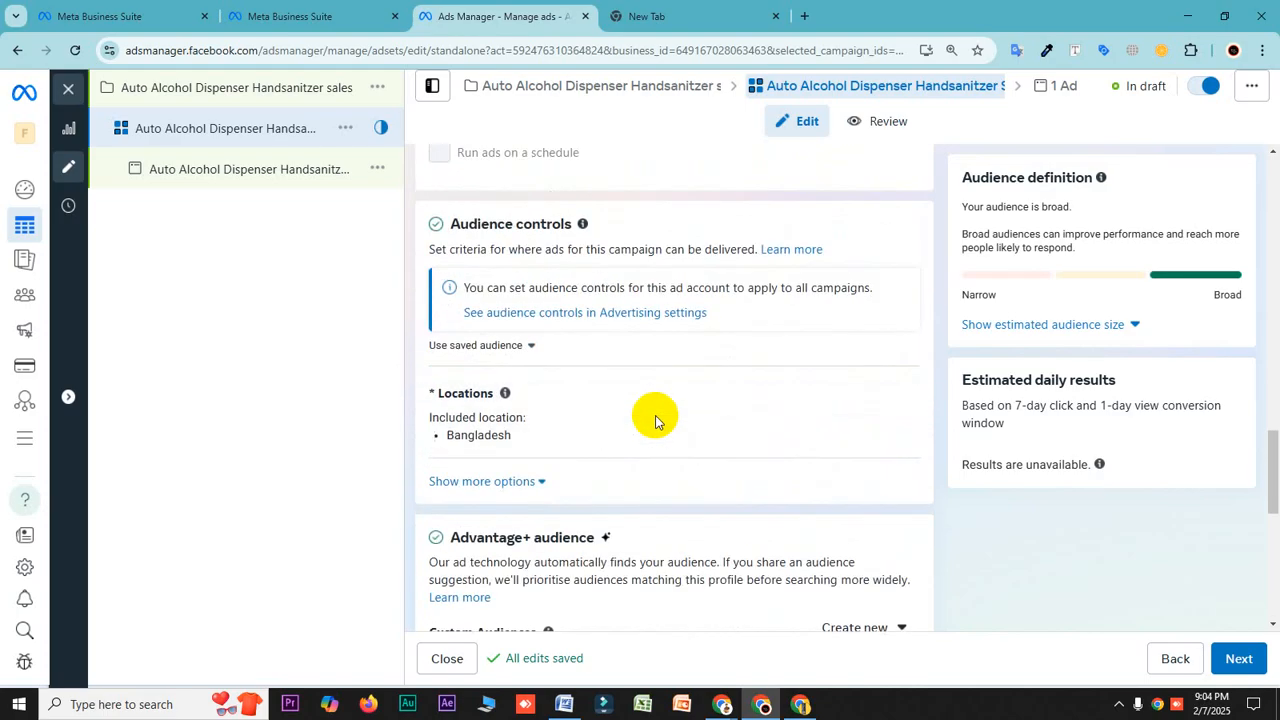
scroll(653, 420, "up", 2)
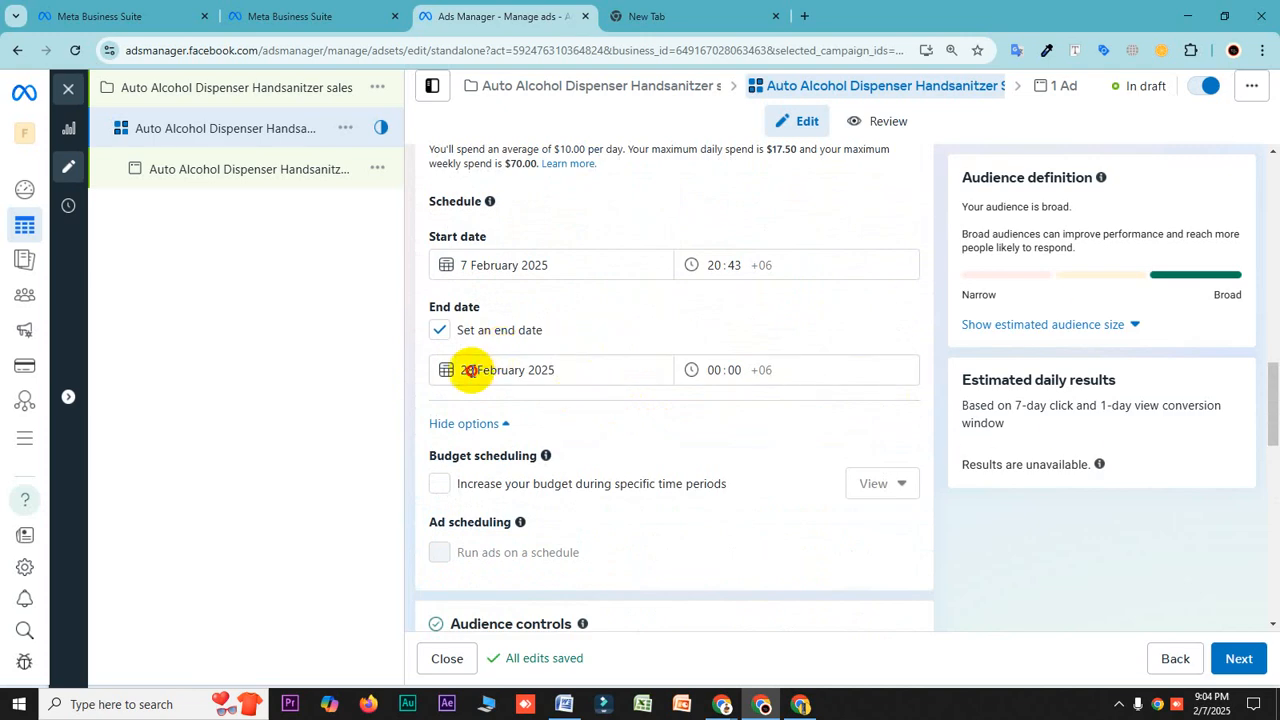
left_click(470, 370)
left_click(583, 313)
scroll(578, 330, "up", 3)
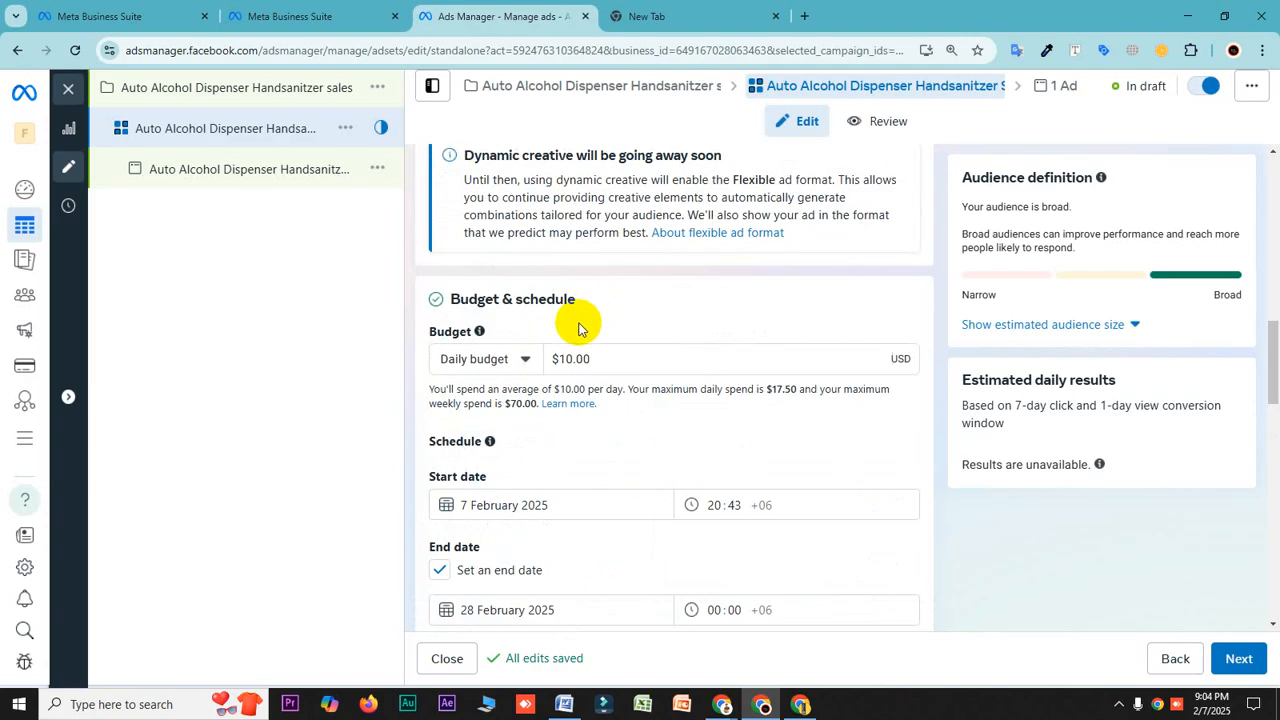
left_click_drag(595, 359, 552, 359)
left_click(586, 326)
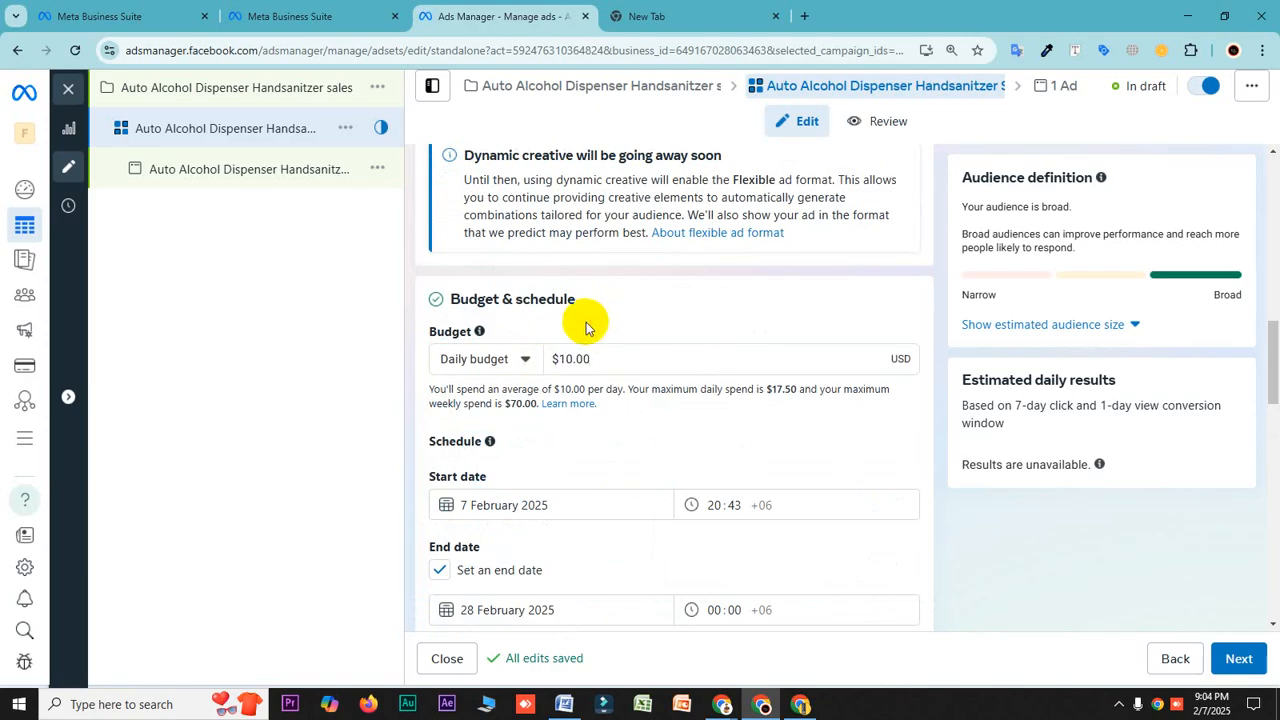
- Check the ad's preview, and review the ad set's schedule, budget scheduling and audience controls
left_click(225, 171)
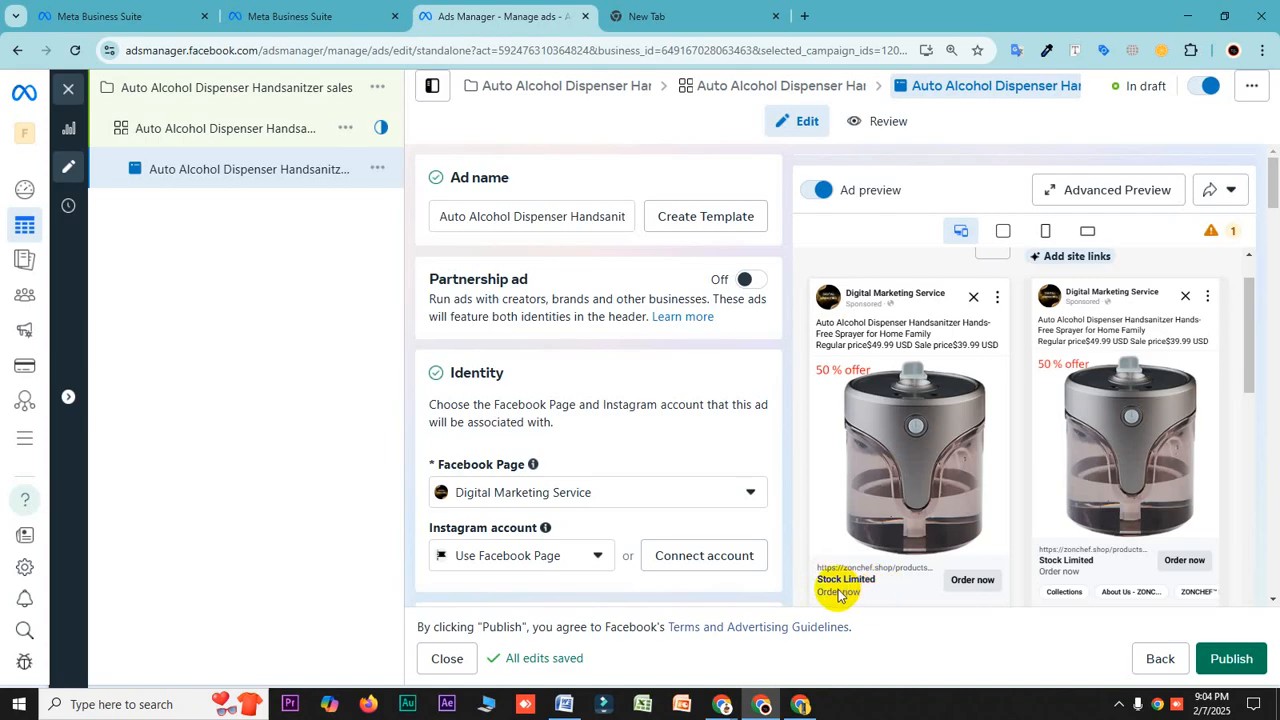
left_click(910, 400)
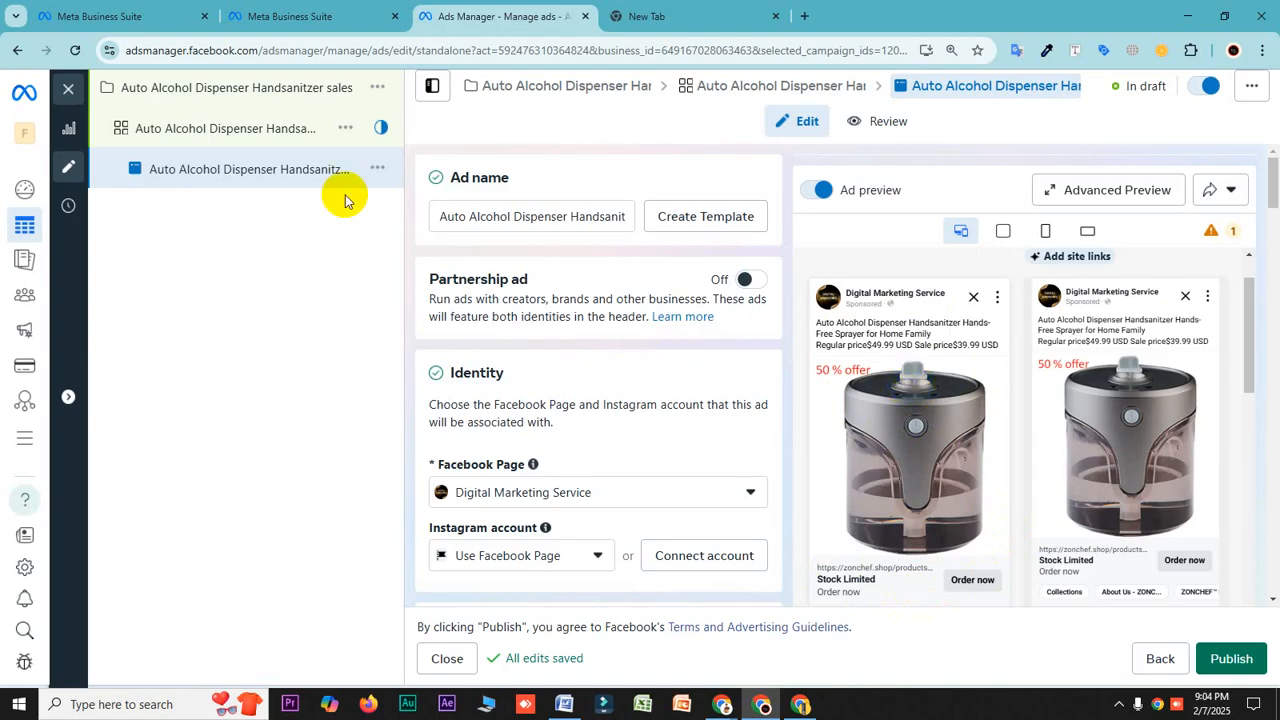
left_click(202, 130)
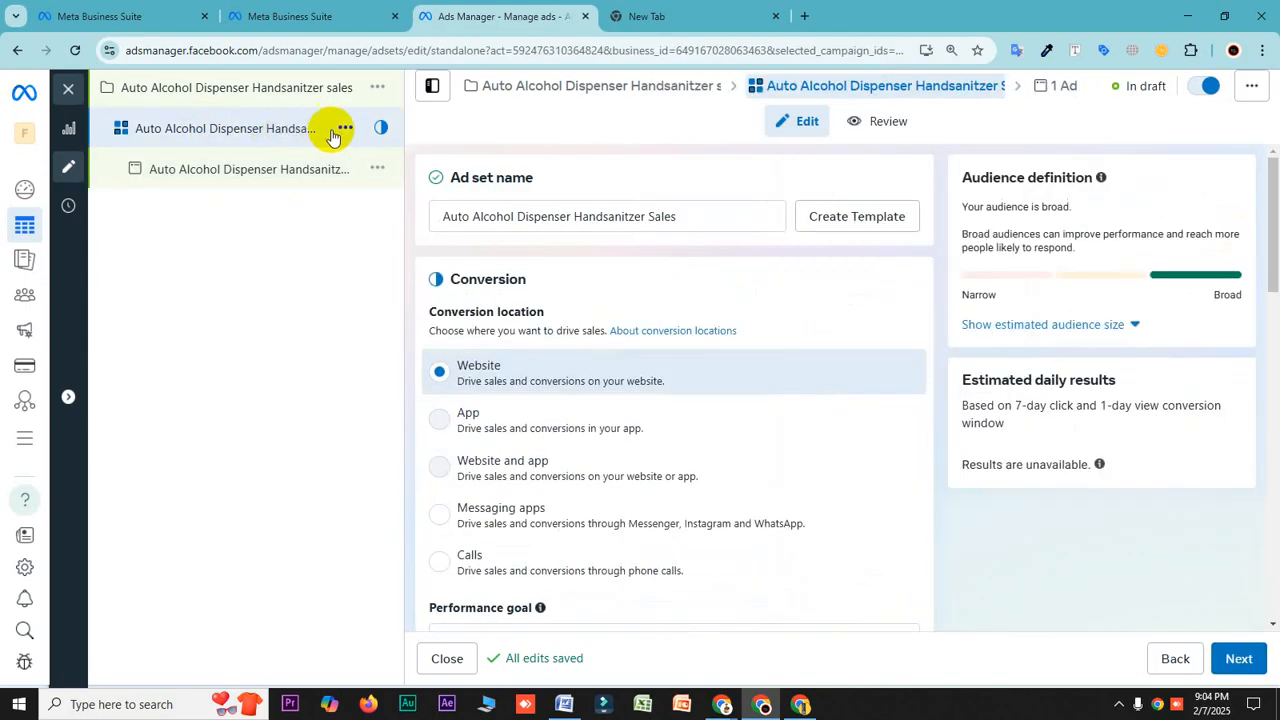
scroll(663, 443, "down", 7)
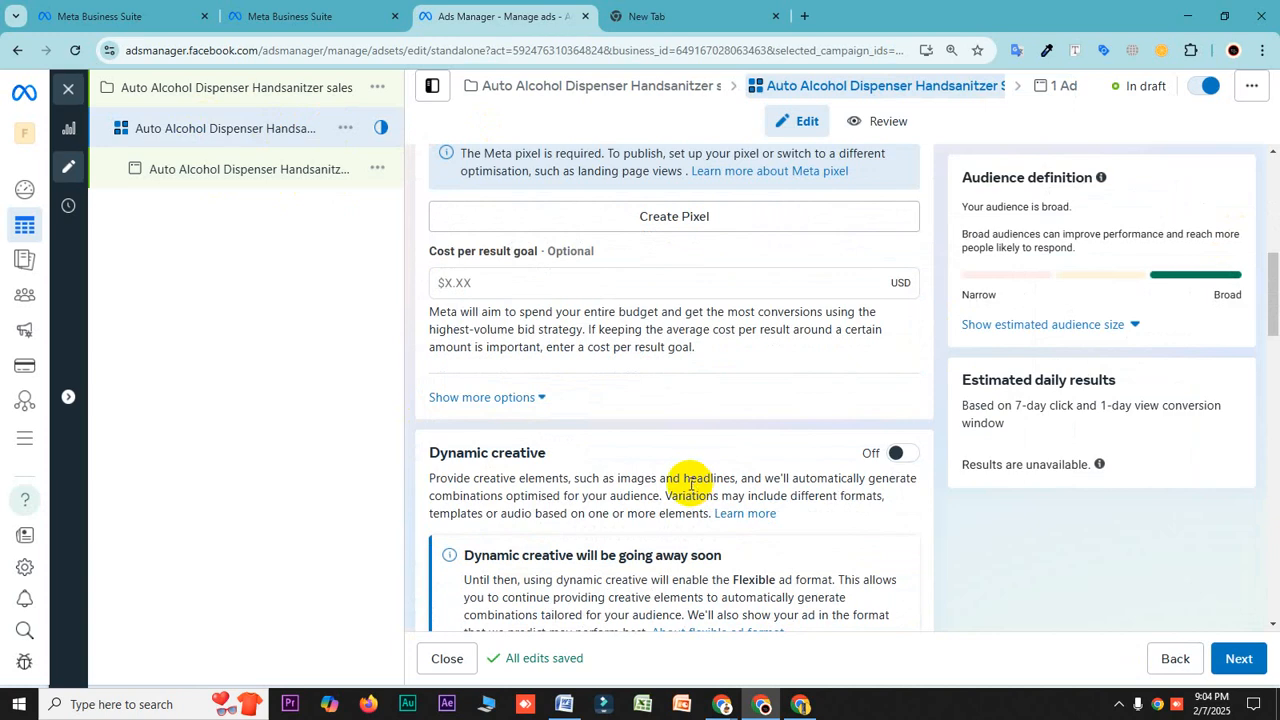
scroll(684, 485, "down", 3)
scroll(531, 491, "down", 3)
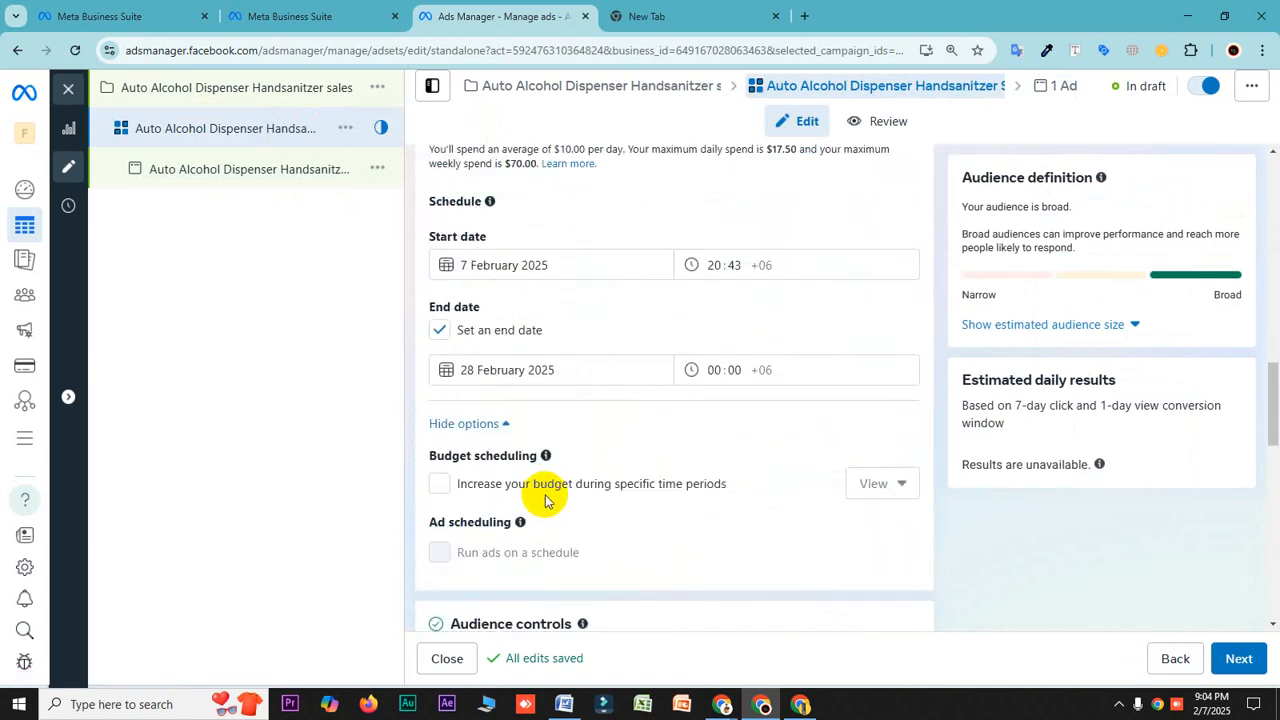
scroll(546, 500, "down", 1)
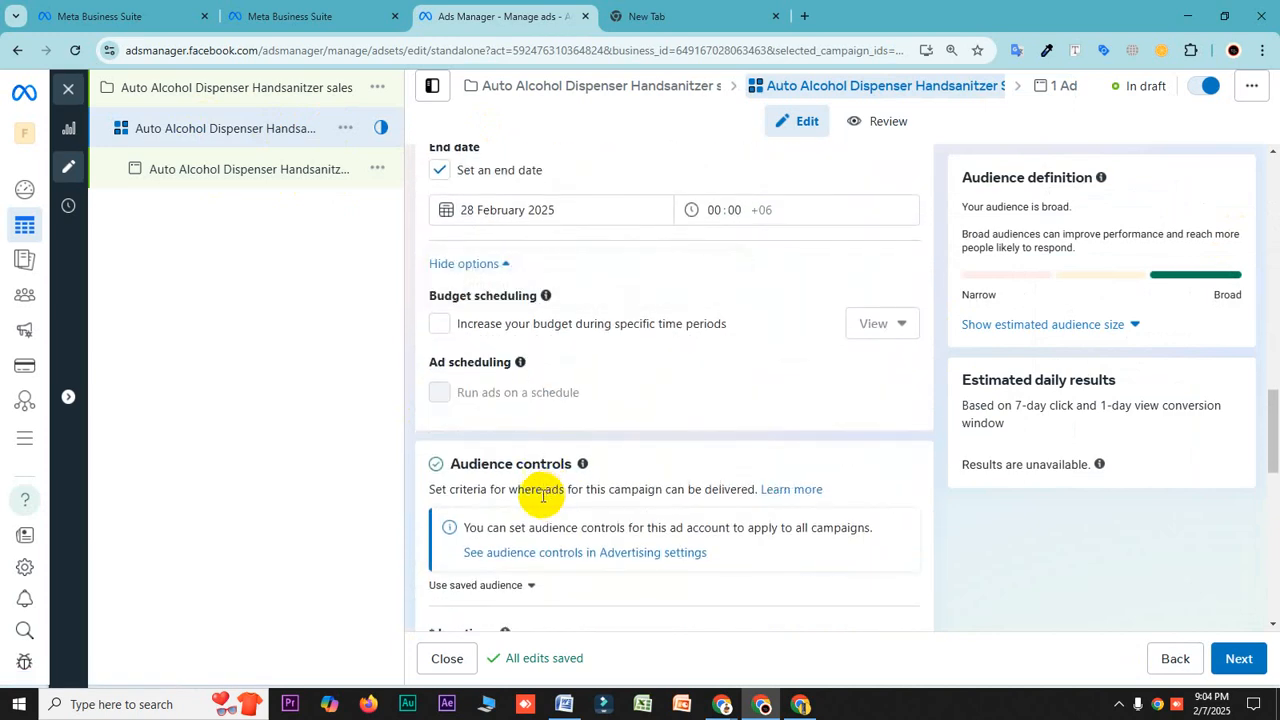
- Return to the ad and look over its preview, including the headline and the Order now call to action
mouse_move(567, 706)
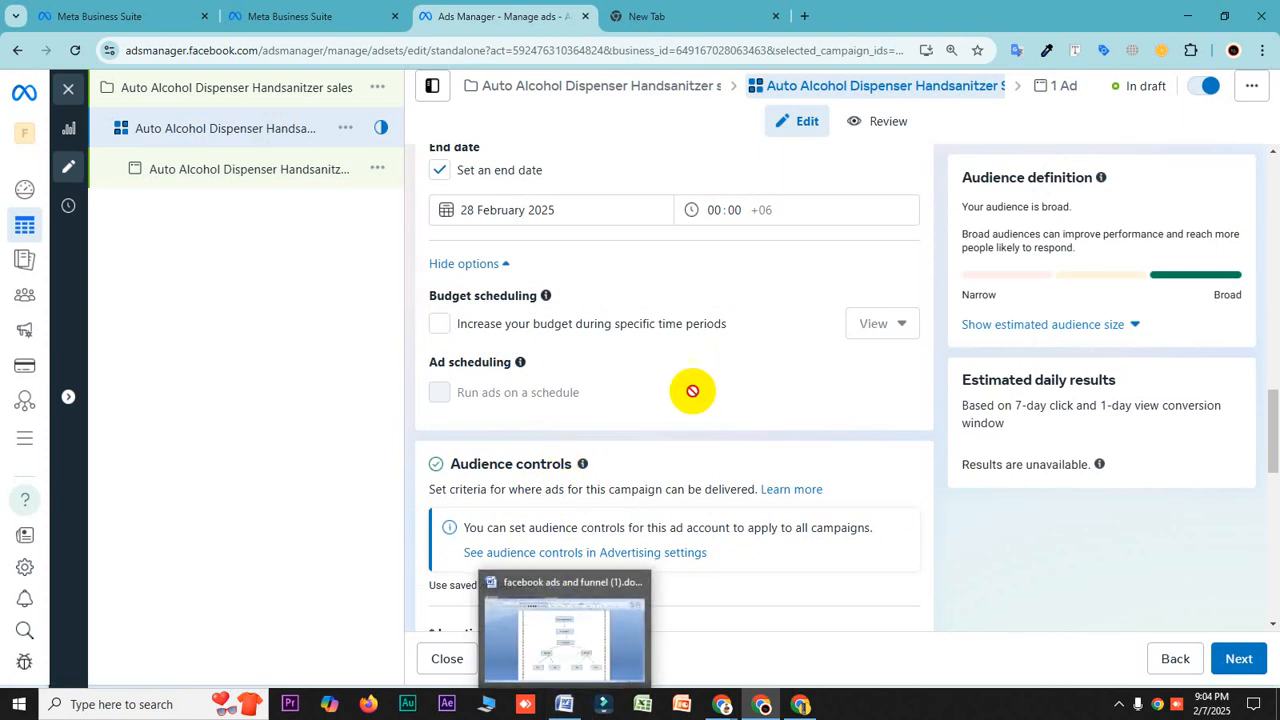
left_click(278, 167)
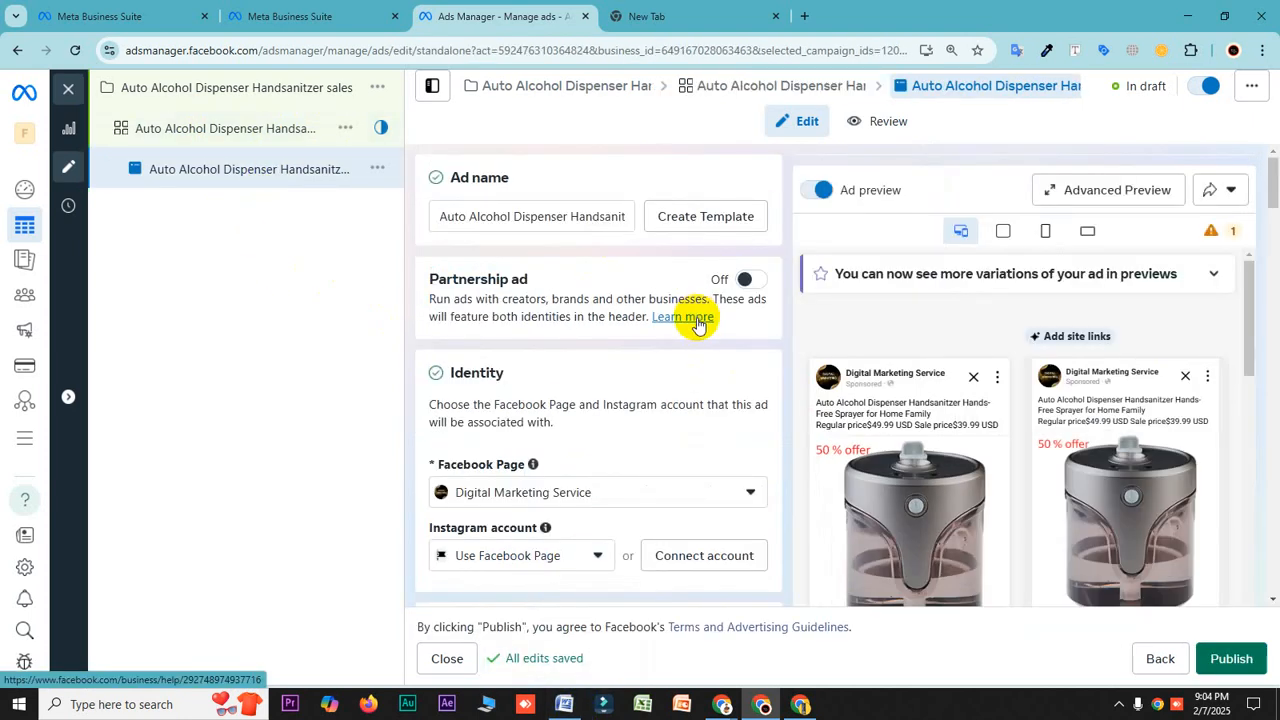
scroll(1000, 434, "down", 3)
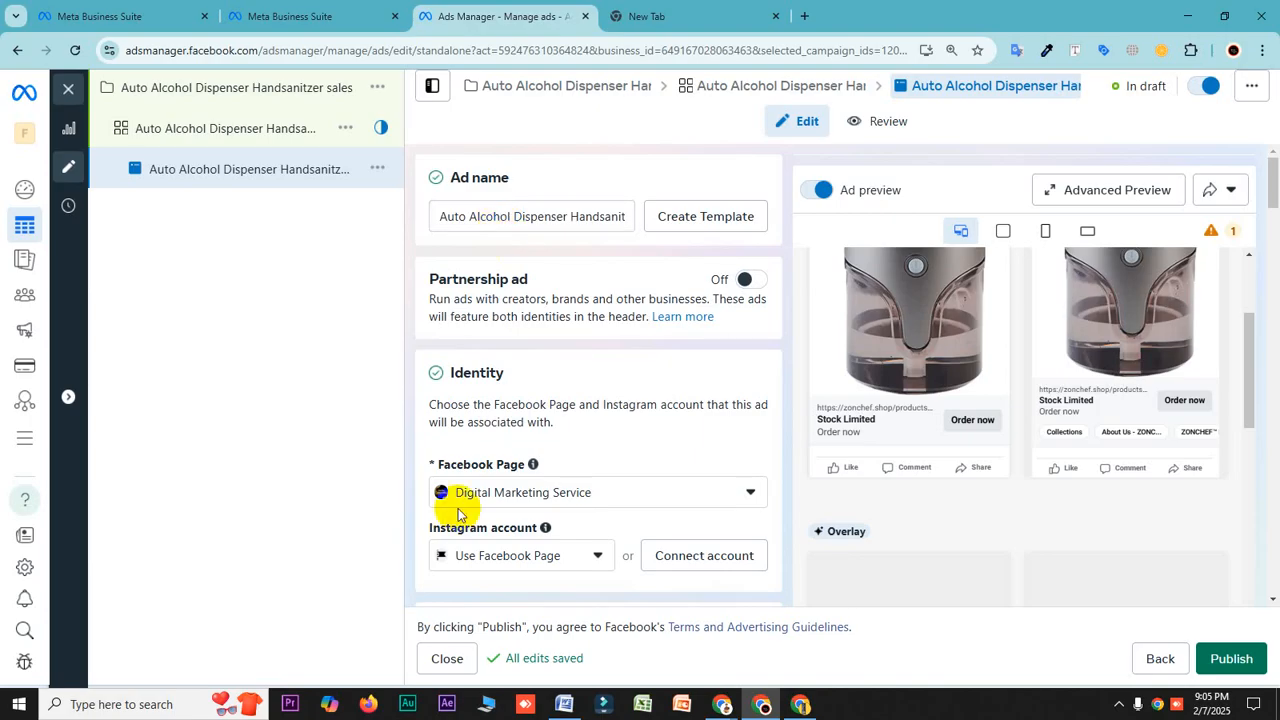
- Switch to the Word funnel notes, return to the first page and select the words "optimize/" and "Audit" in the What to do list
left_click(570, 706)
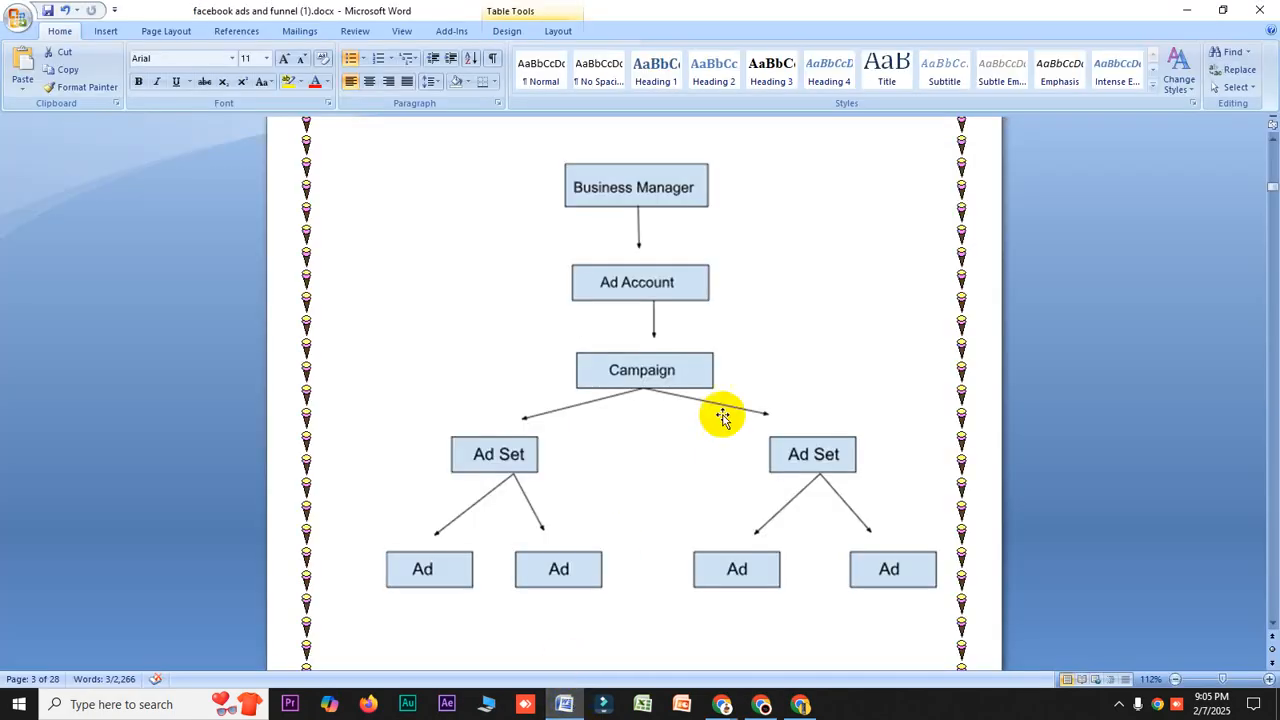
scroll(730, 410, "up", 2)
left_click_drag(1272, 185, 1237, 126)
left_click_drag(573, 430, 525, 422)
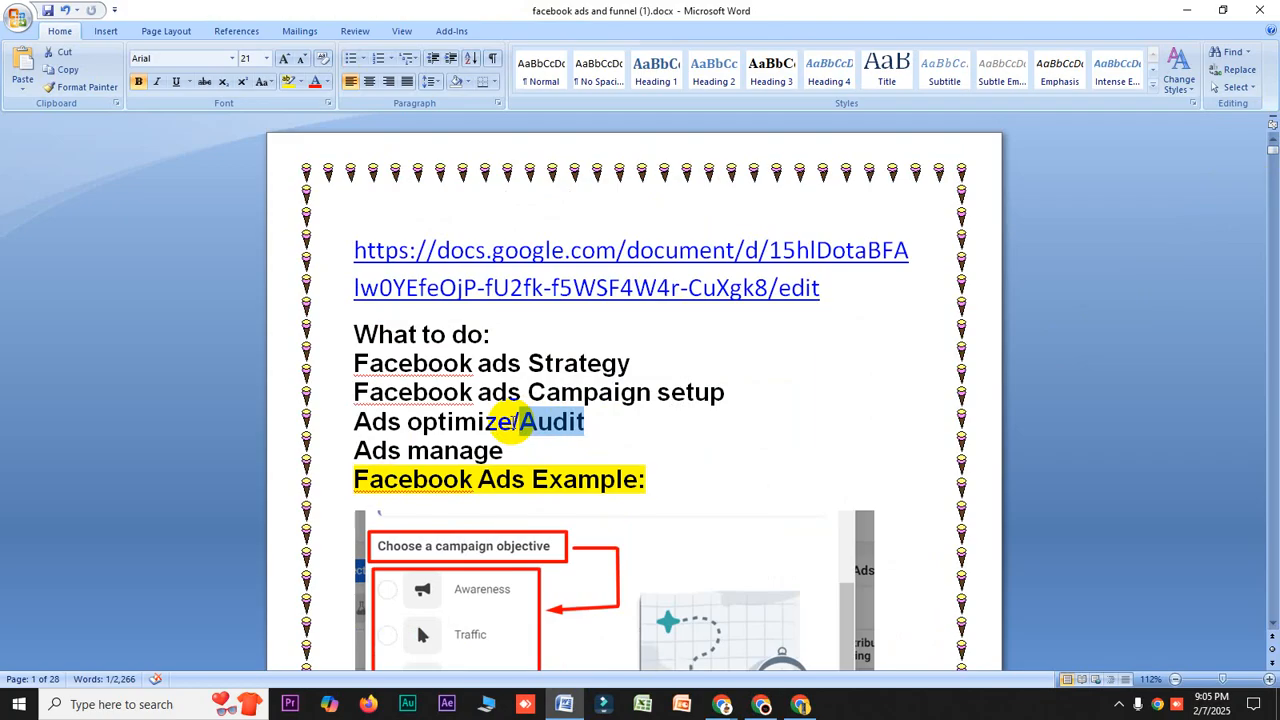
left_click_drag(518, 422, 418, 424)
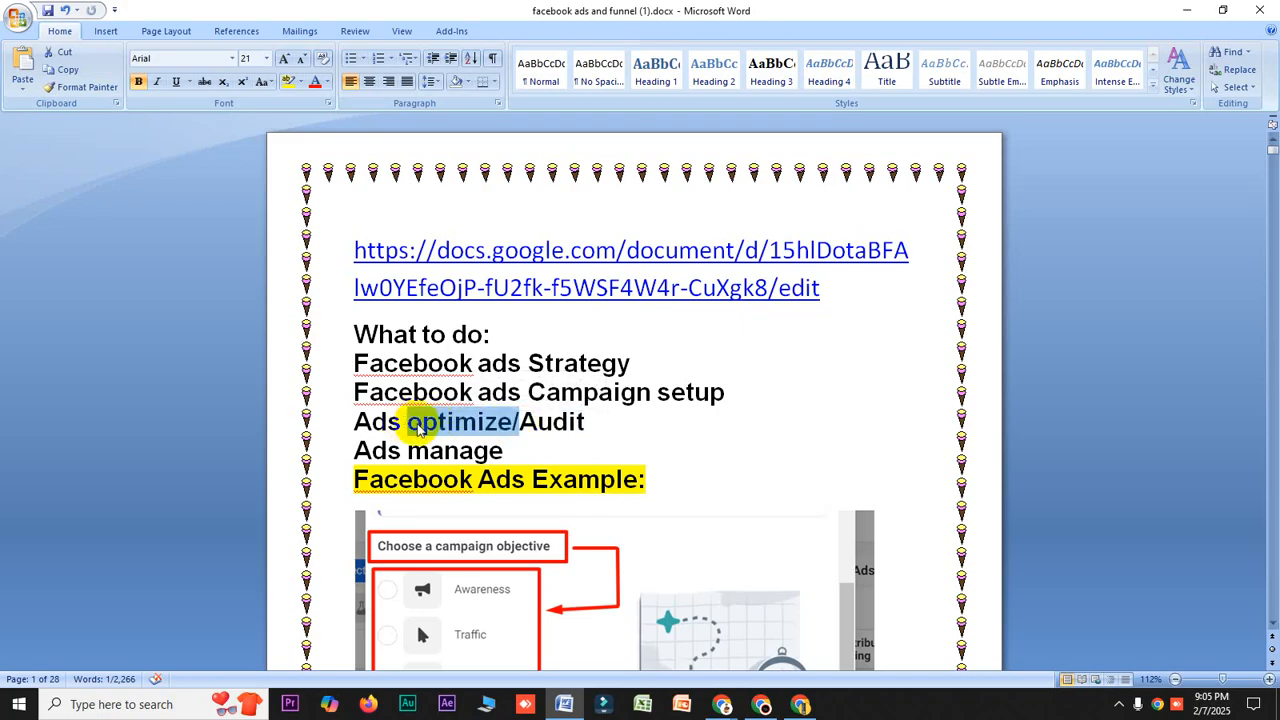
left_click(418, 424)
left_click_drag(418, 424, 525, 421)
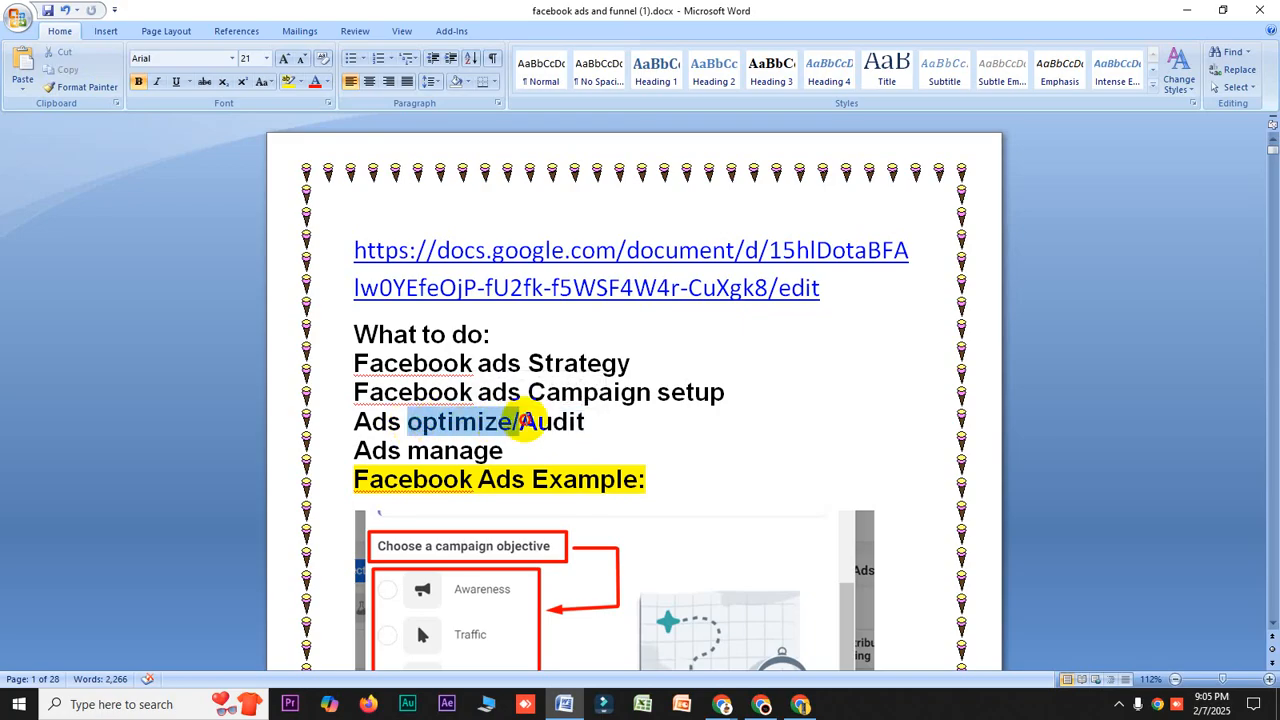
left_click(605, 427)
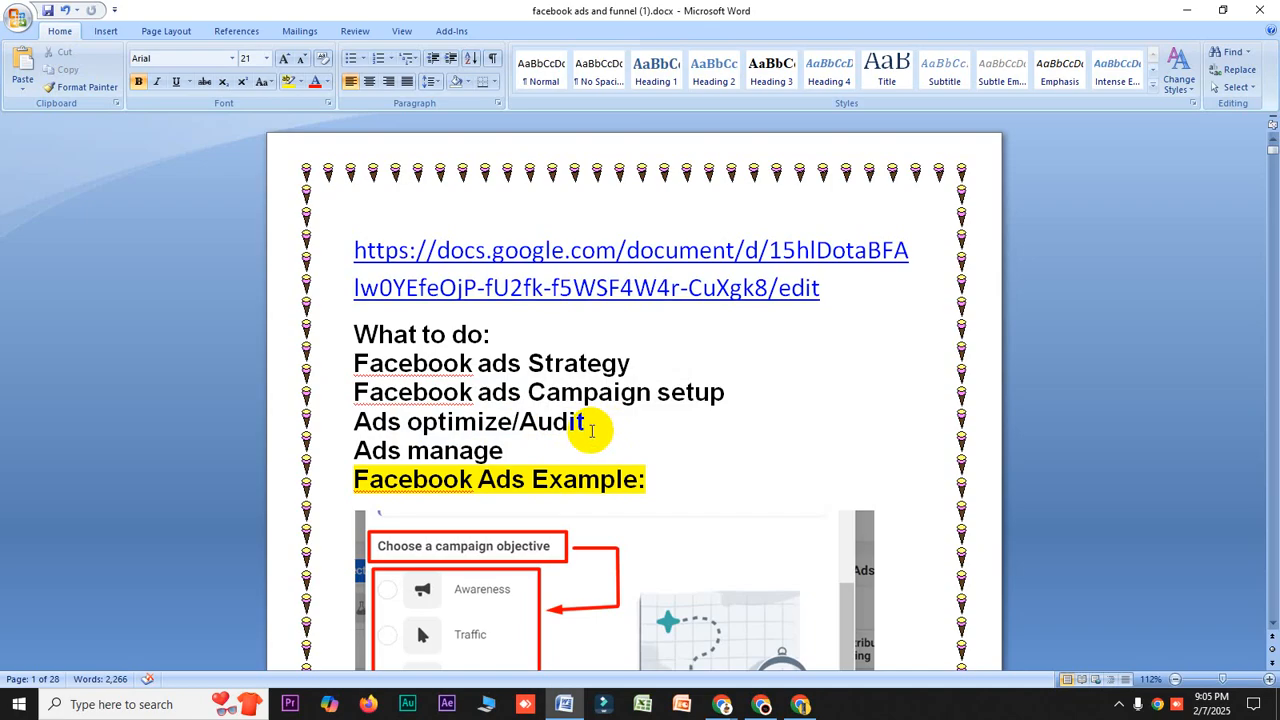
- Find the Ads Format table in the notes and select the Video Ads, Carousel Ads, Collection Ads and Instant Experience entries one by one
scroll(1228, 313, "down", 2)
left_click_drag(1272, 158, 1270, 267)
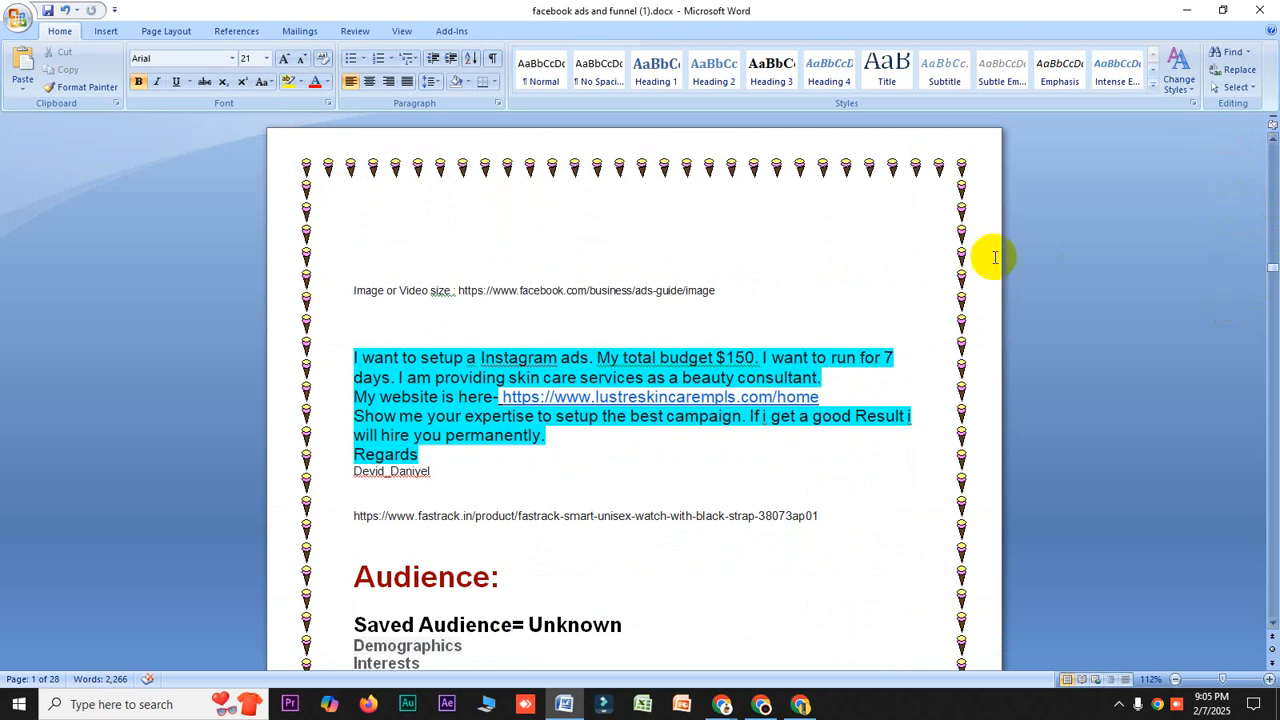
scroll(735, 435, "up", 5)
scroll(735, 435, "up", 7)
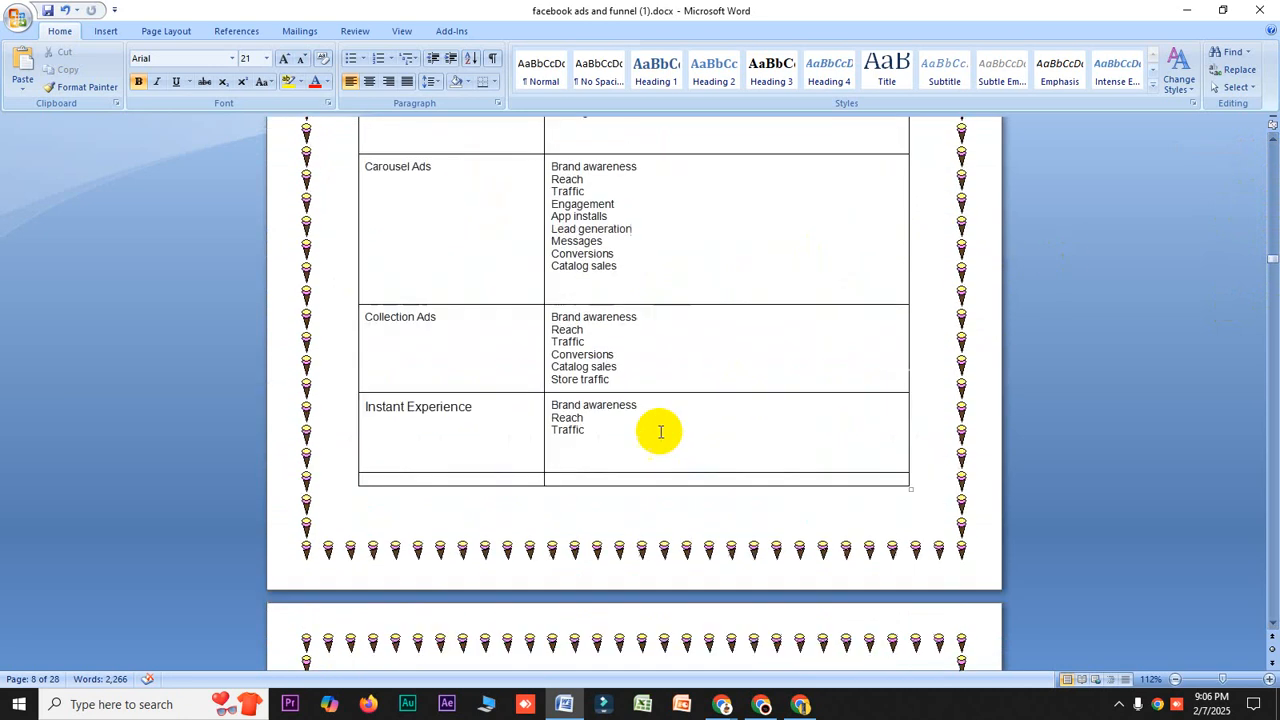
left_click_drag(416, 173, 386, 172)
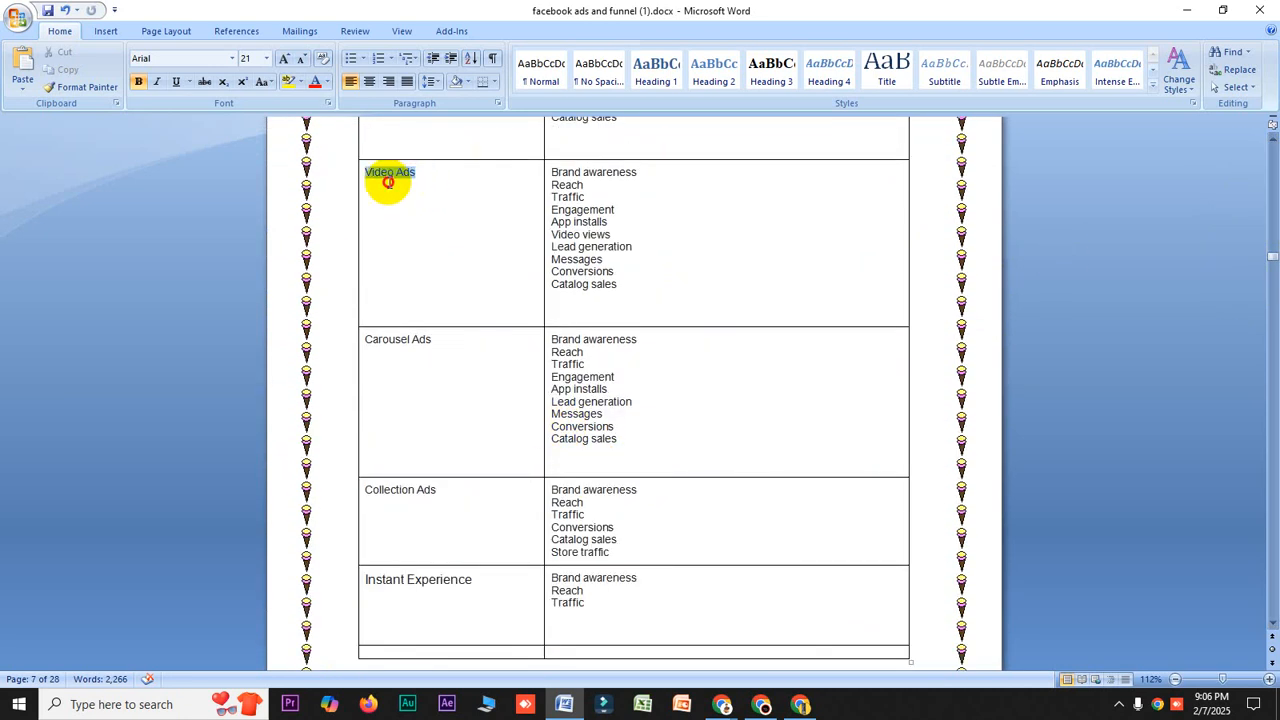
left_click_drag(434, 341, 361, 333)
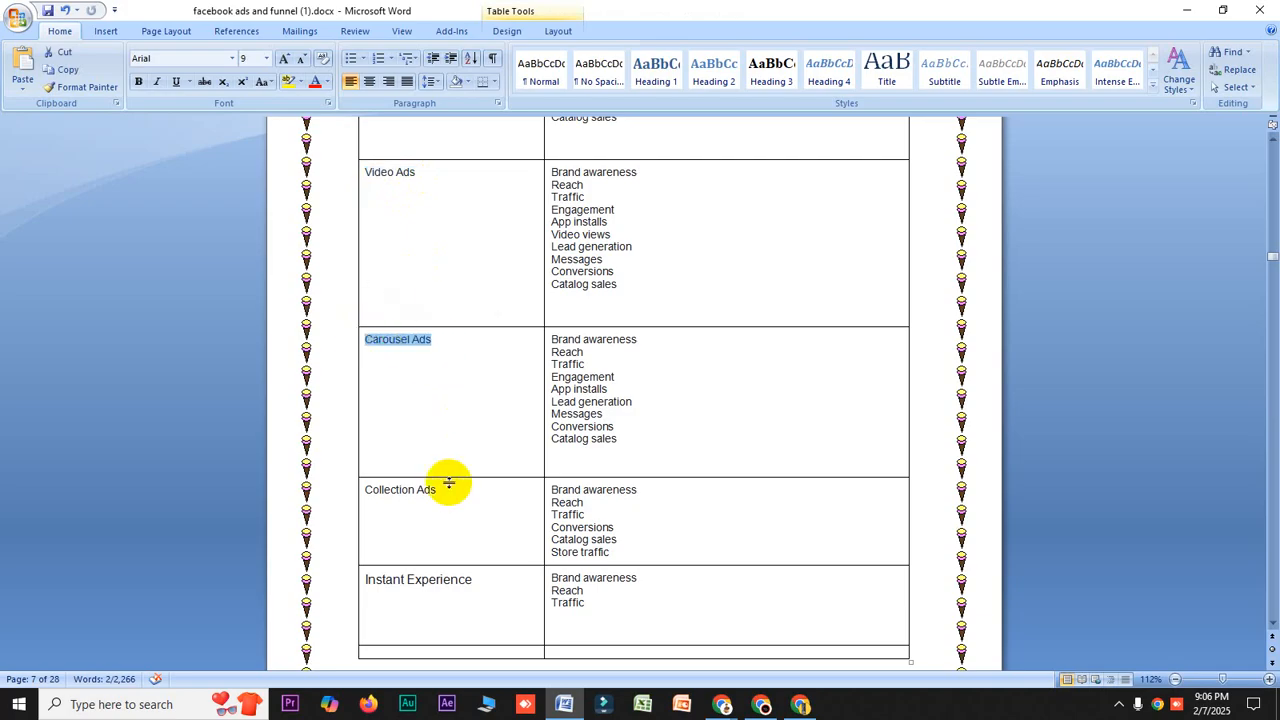
left_click_drag(450, 492, 343, 486)
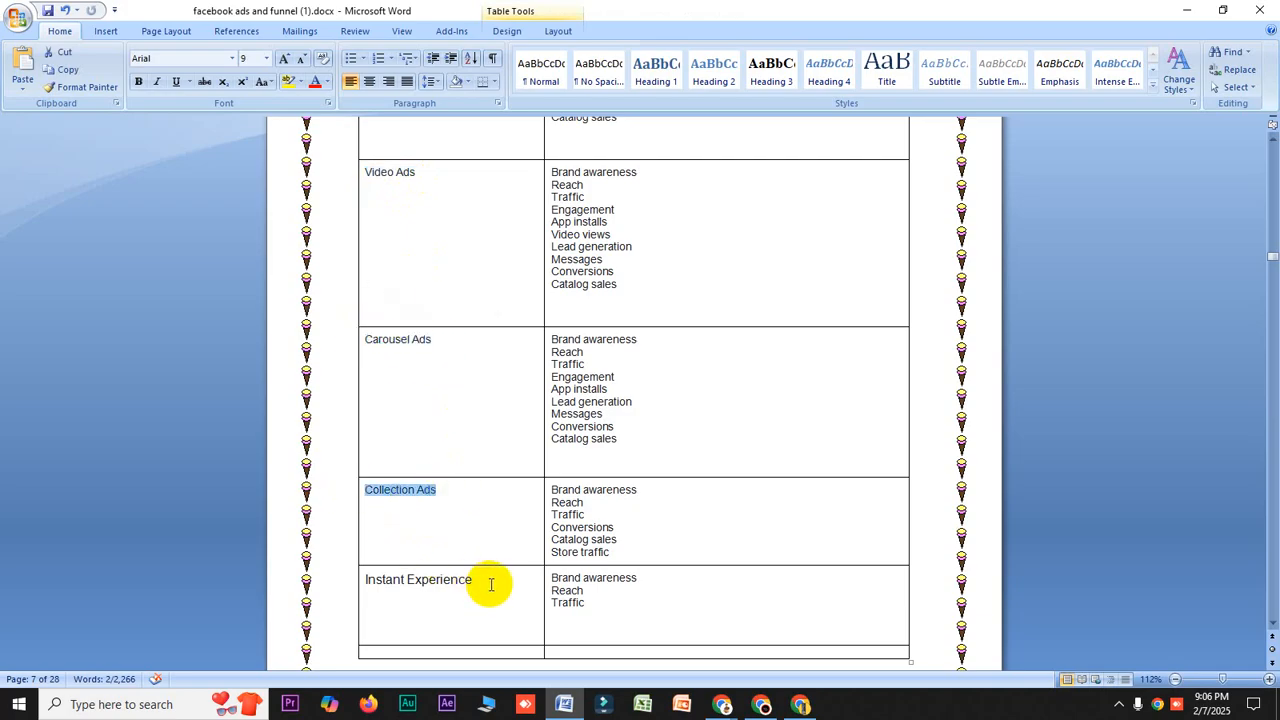
left_click_drag(491, 583, 378, 573)
- Go back to the start of the Ads Format table and select the Image Ads, Video Ads and Carousel Ads entries in turn
scroll(503, 429, "up", 5)
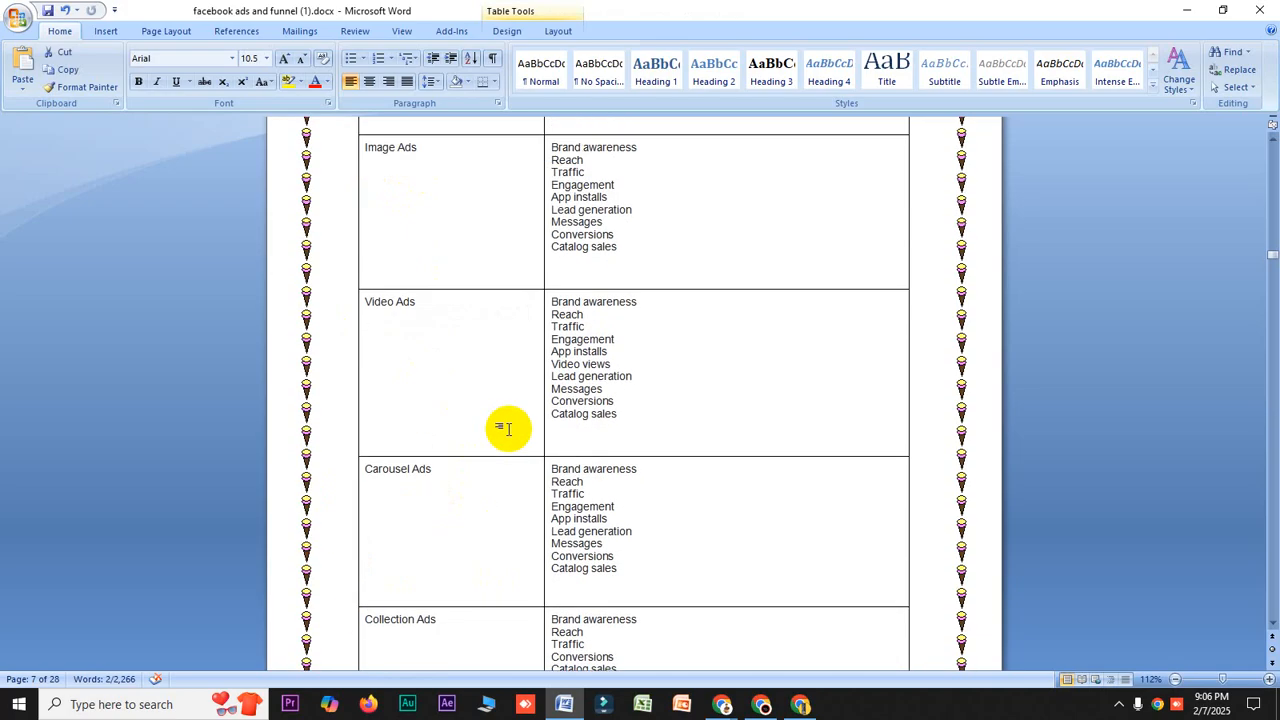
left_click_drag(427, 289, 366, 278)
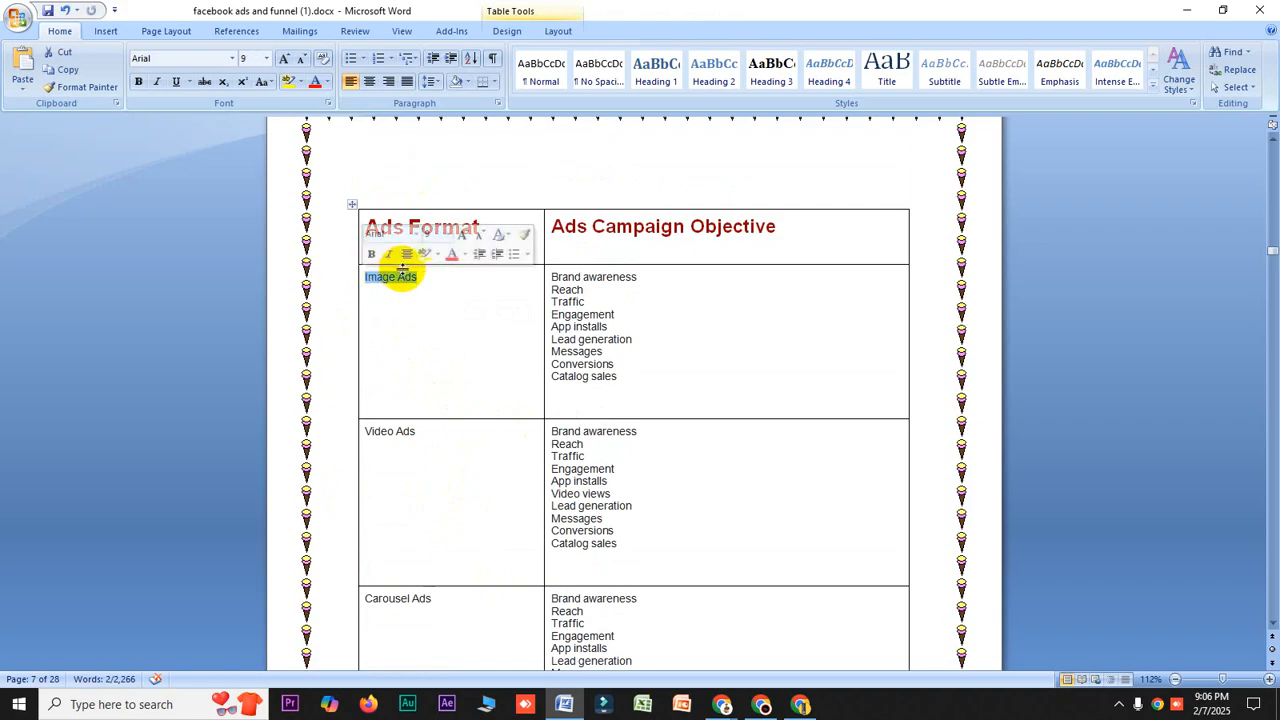
left_click_drag(420, 434, 352, 431)
scroll(462, 452, "down", 2)
left_click_drag(440, 514, 361, 516)
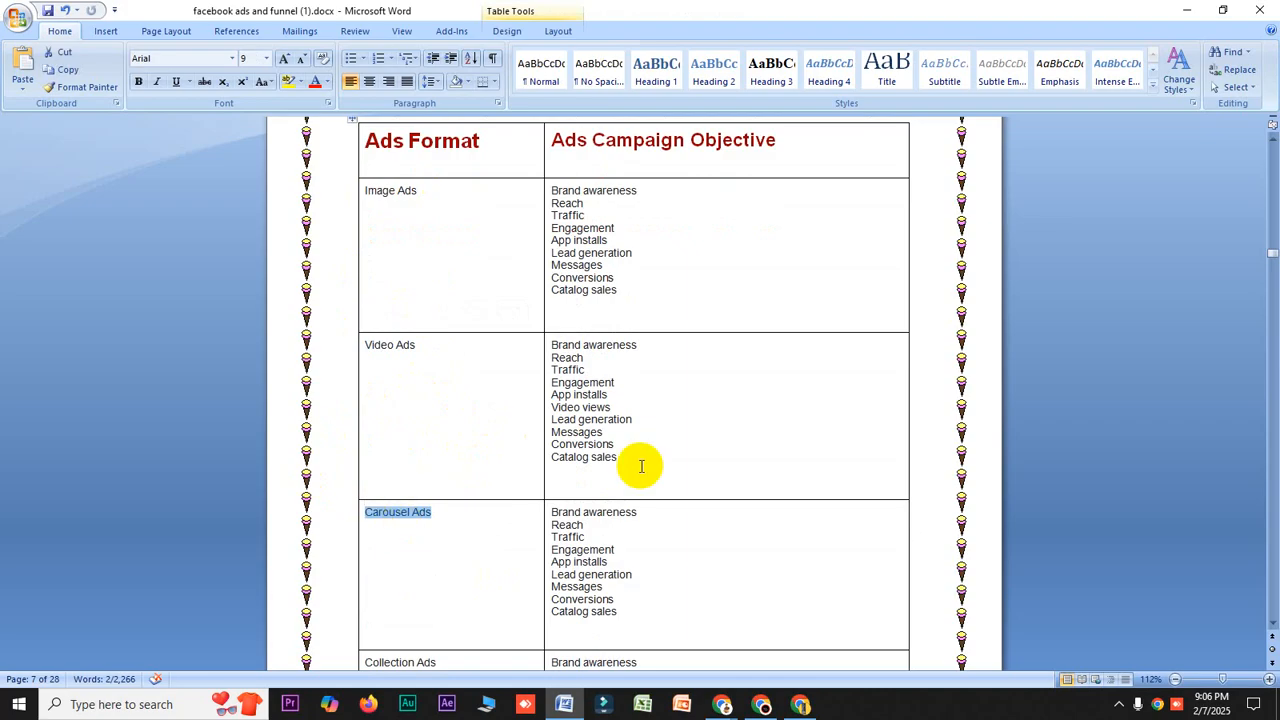
- Alternate between selecting the Collection Ads and Instant Experience entries at the end of the Ads Format table
scroll(641, 466, "down", 5)
left_click(452, 363)
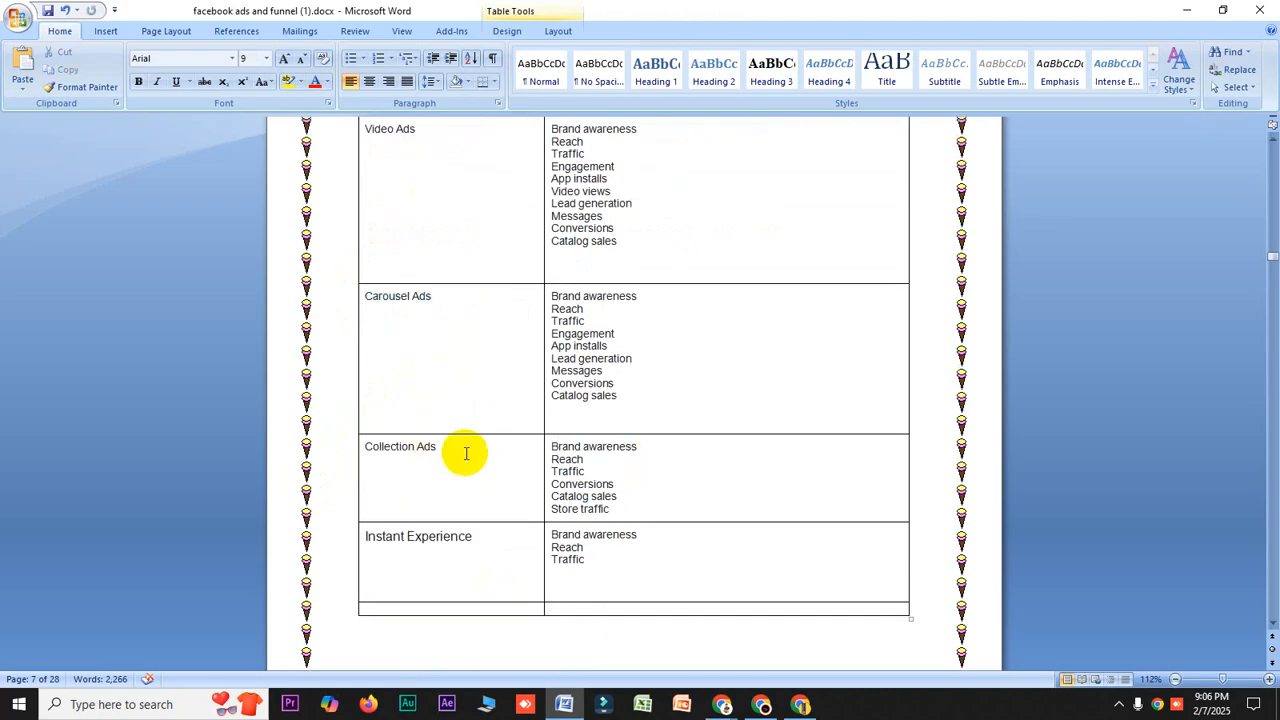
left_click_drag(466, 453, 343, 446)
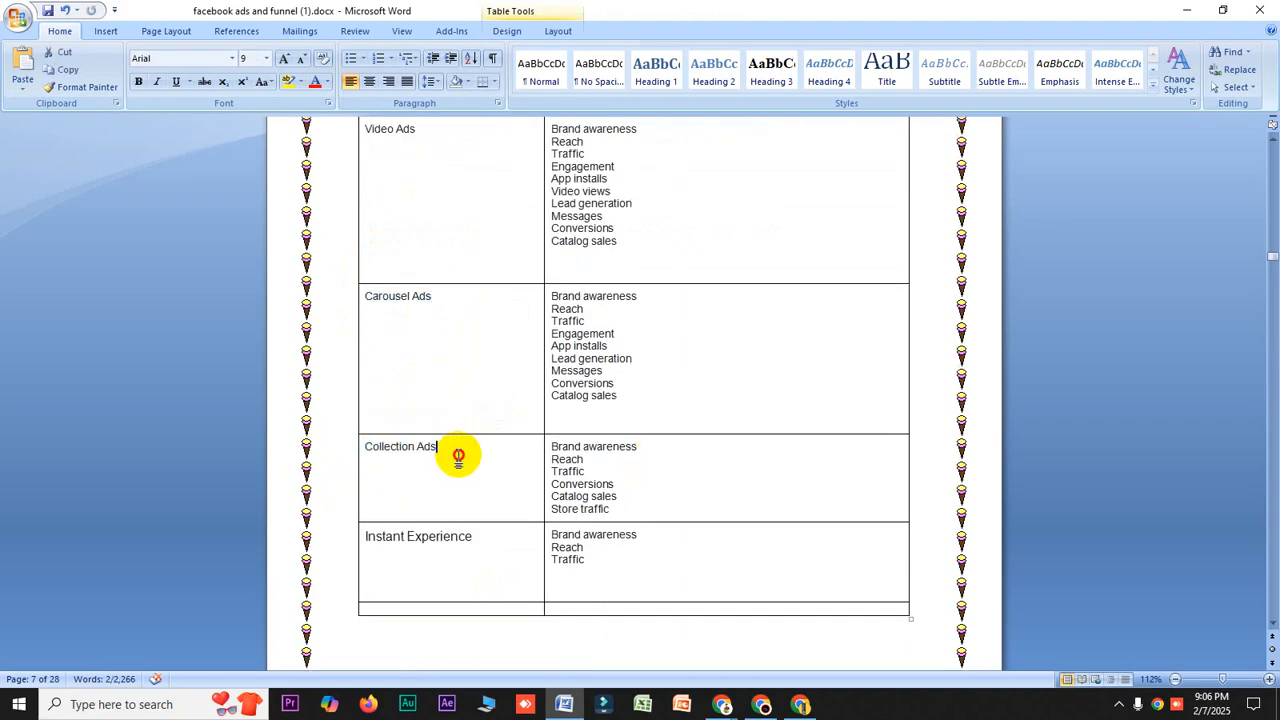
left_click_drag(472, 538, 365, 538)
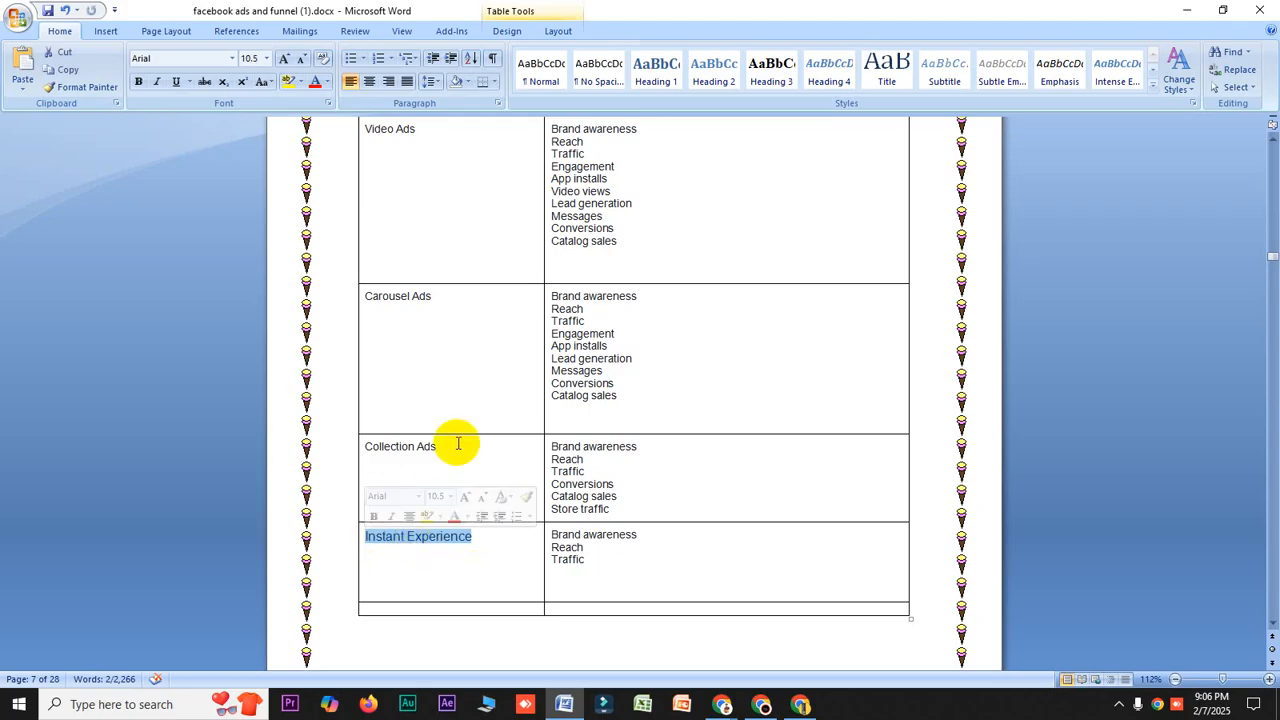
left_click_drag(445, 446, 374, 451)
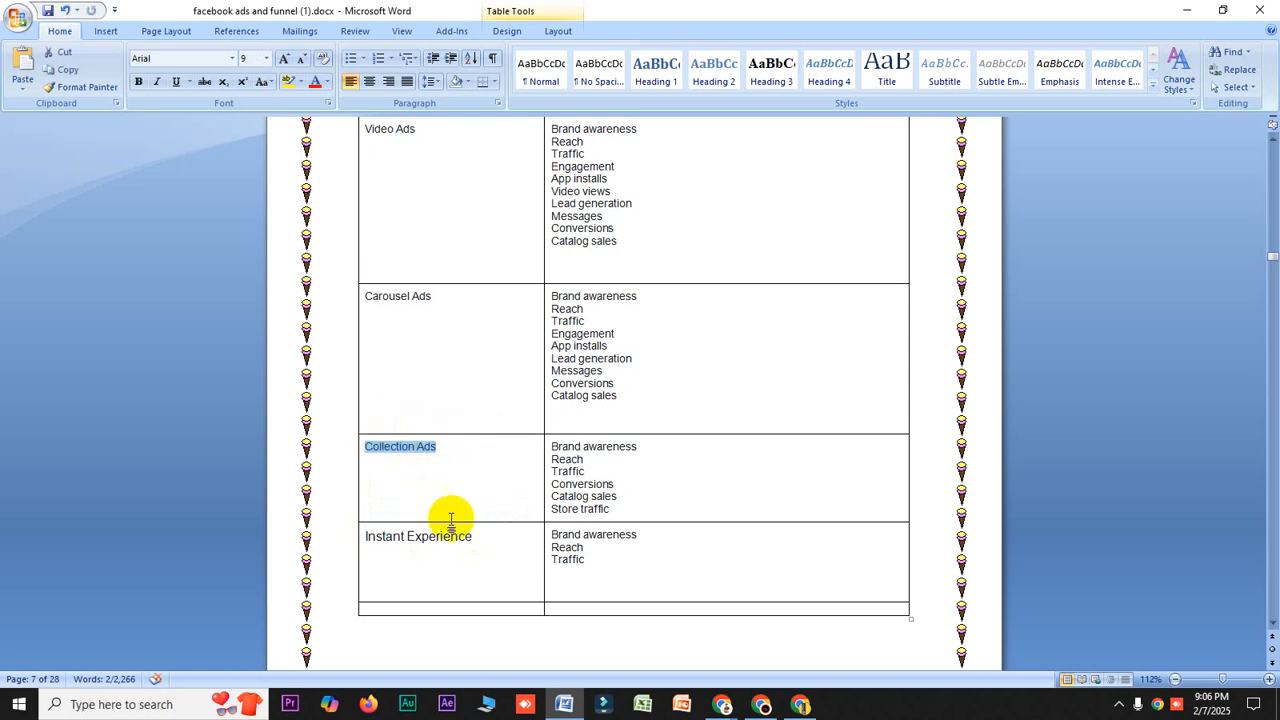
left_click_drag(482, 536, 369, 538)
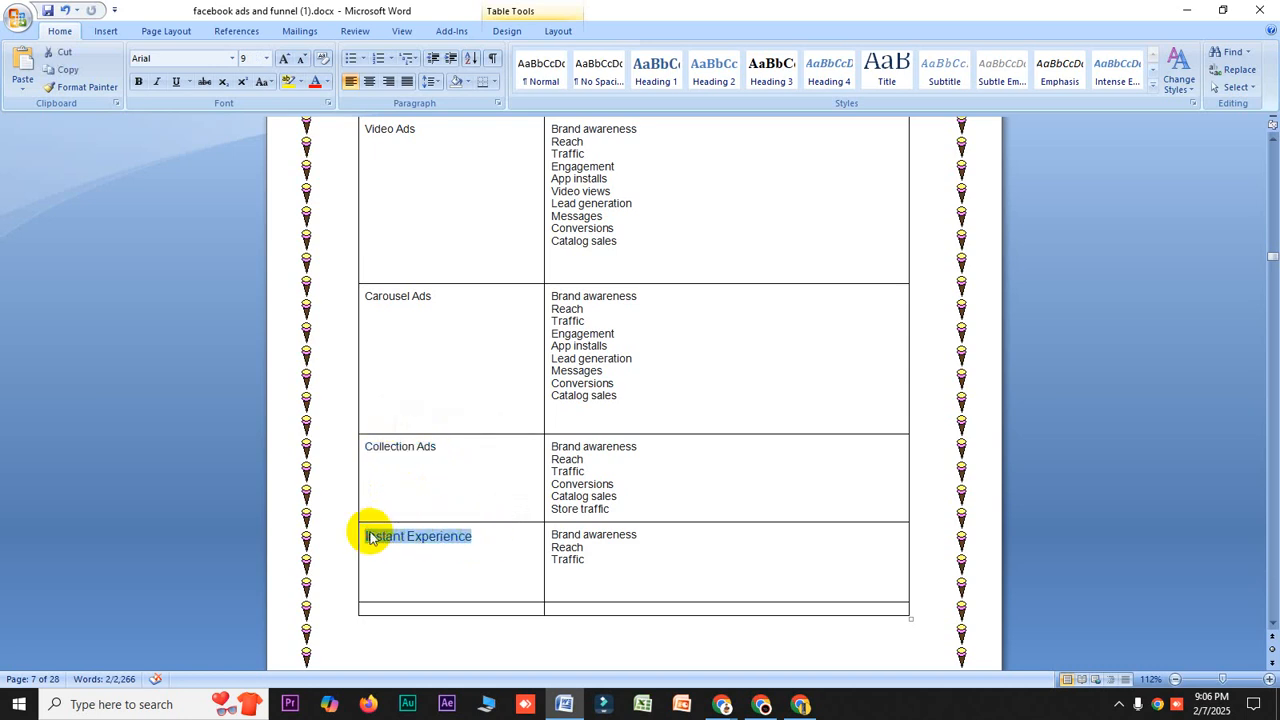
left_click(475, 458)
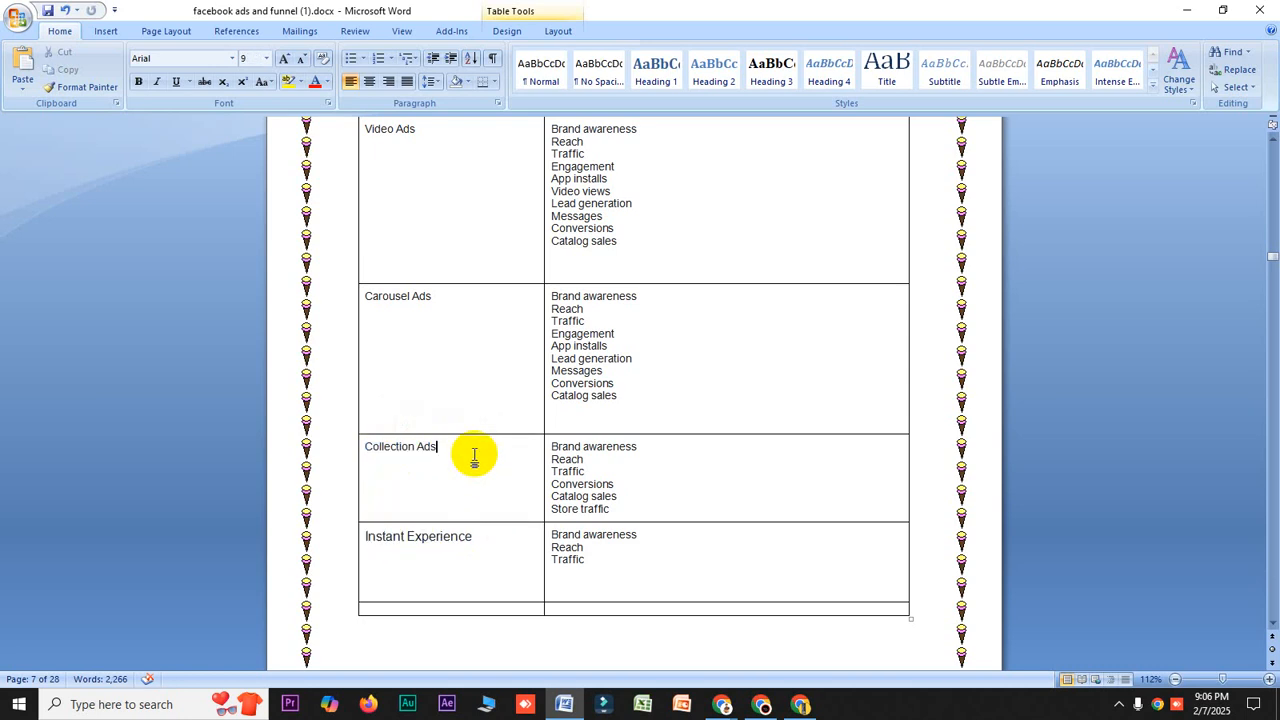
- Read on through the notes' Audience types, automatic and manual bid options, and the budget cost illustration
scroll(475, 456, "down", 3)
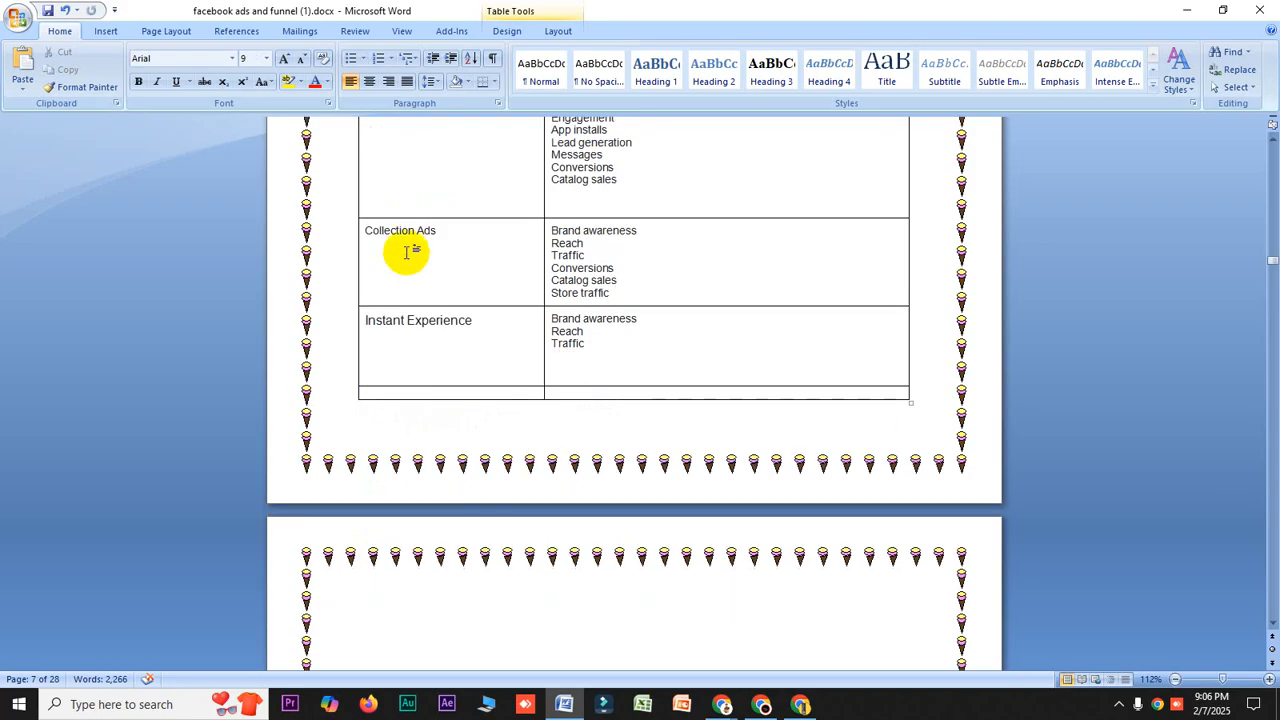
scroll(537, 463, "down", 7)
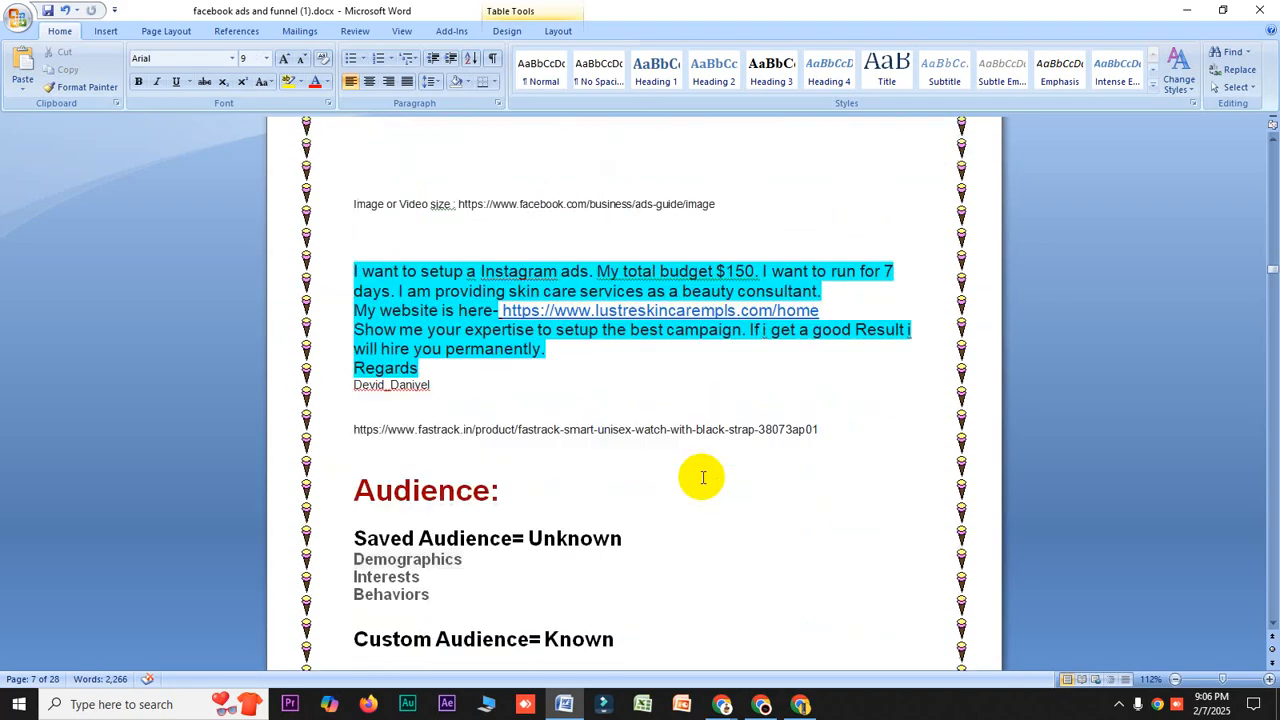
scroll(703, 476, "down", 4)
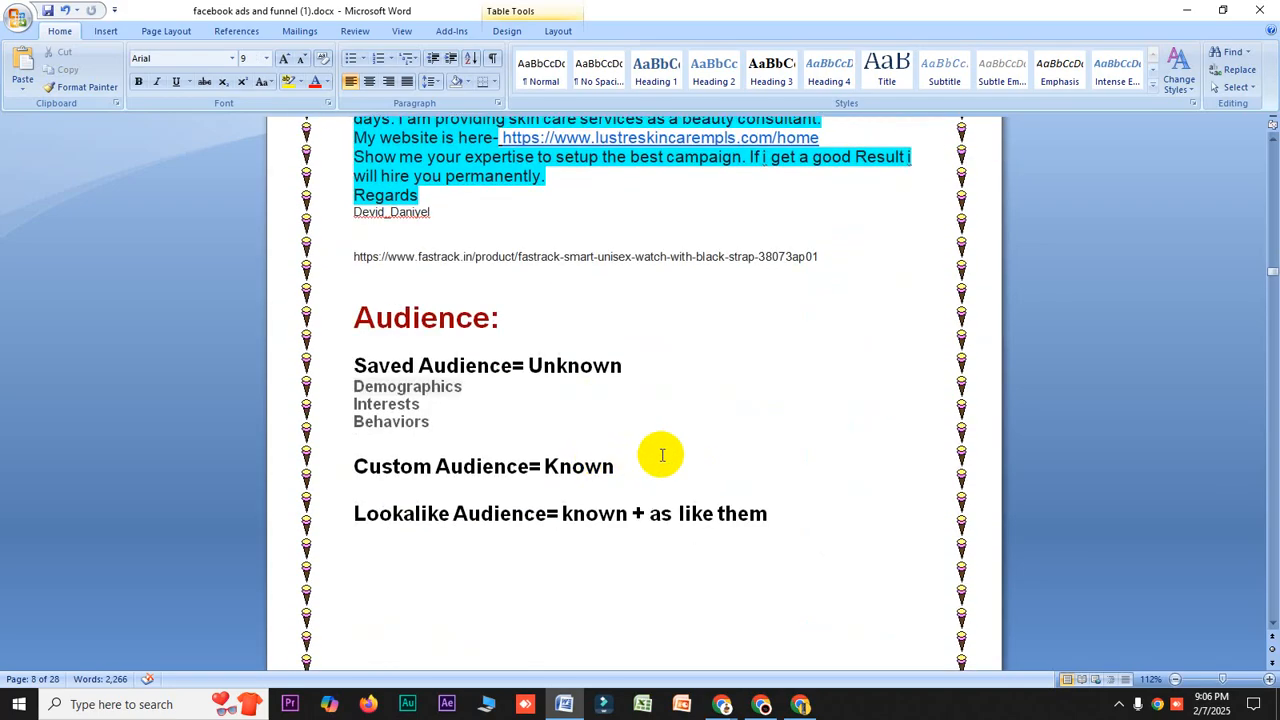
scroll(669, 574, "down", 2)
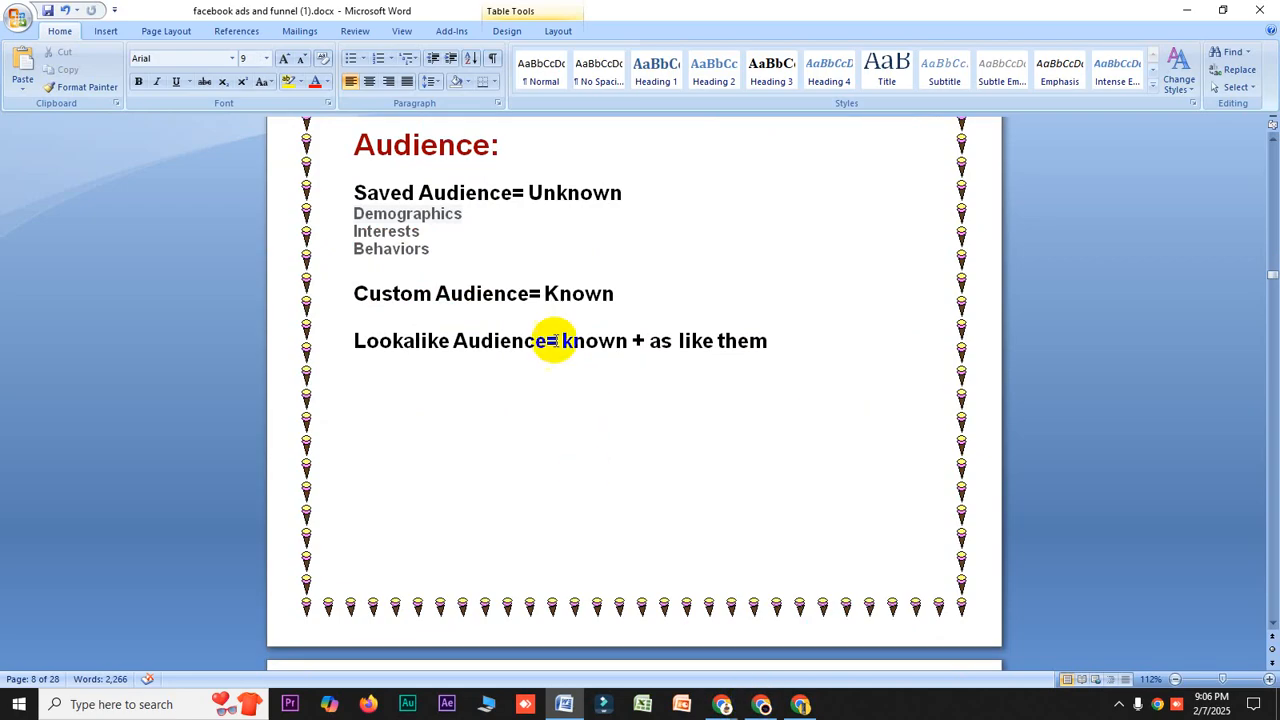
scroll(535, 336, "down", 7)
scroll(562, 354, "down", 9)
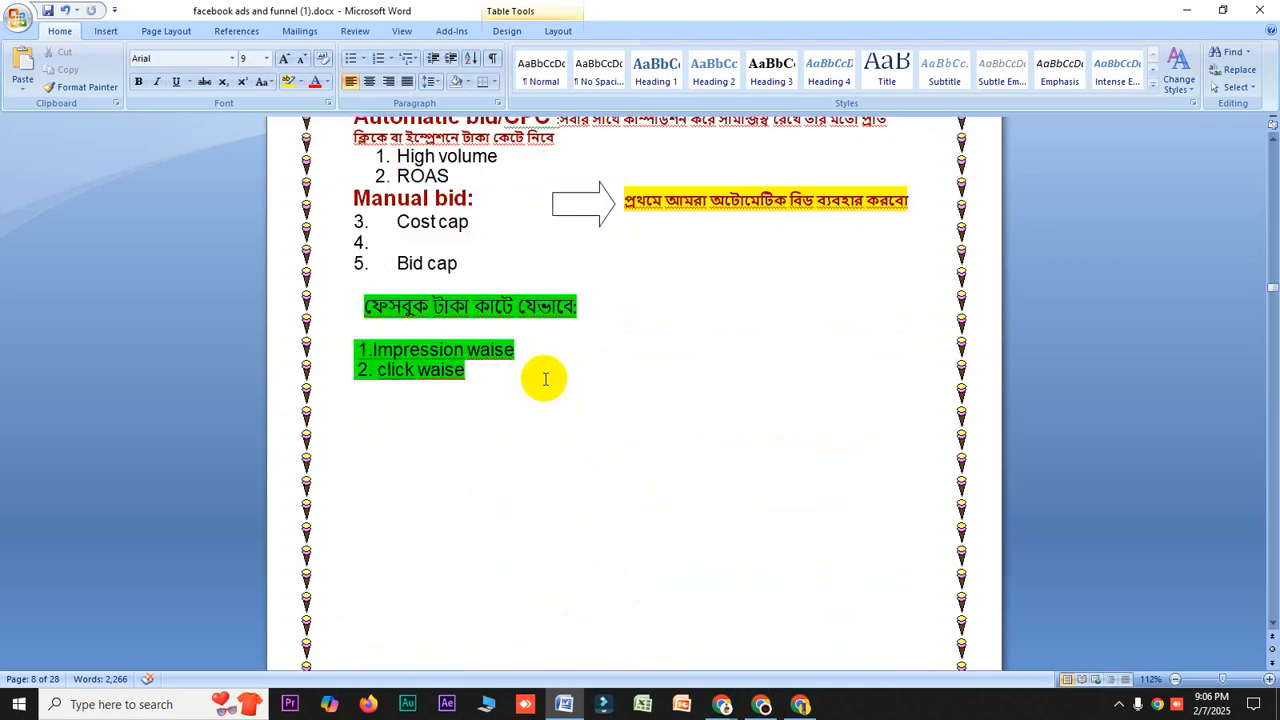
scroll(537, 409, "down", 5)
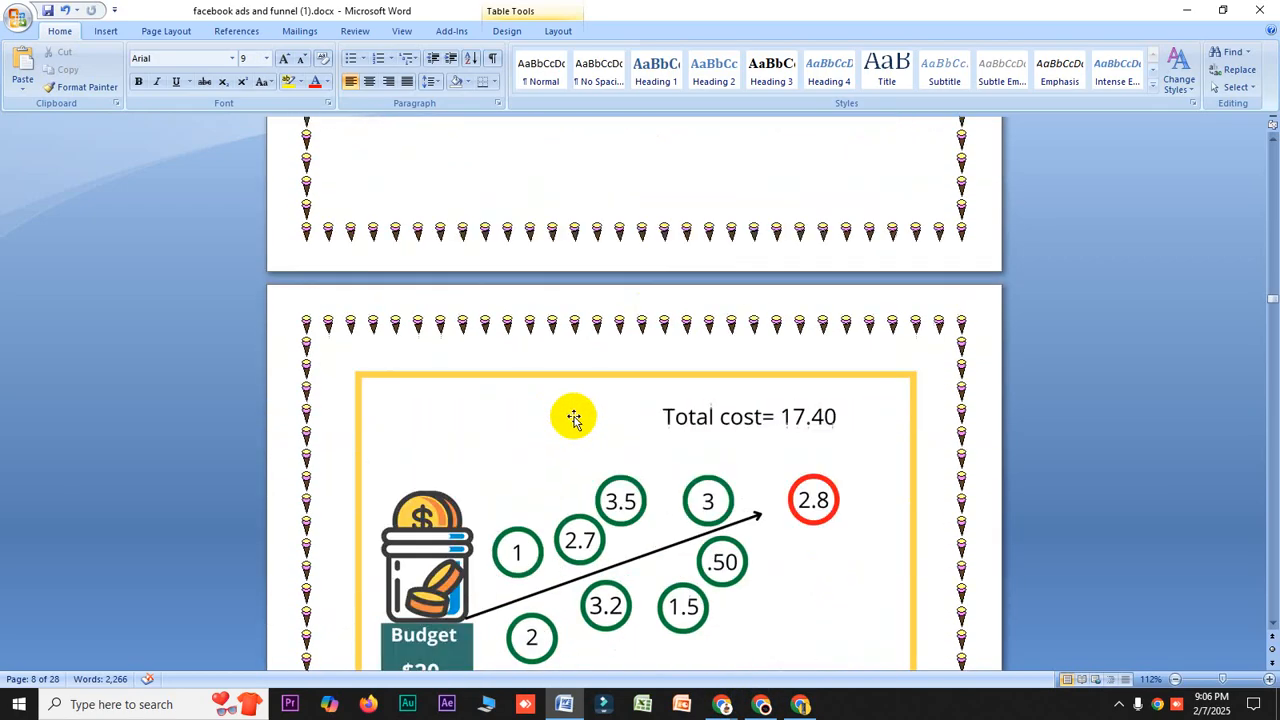